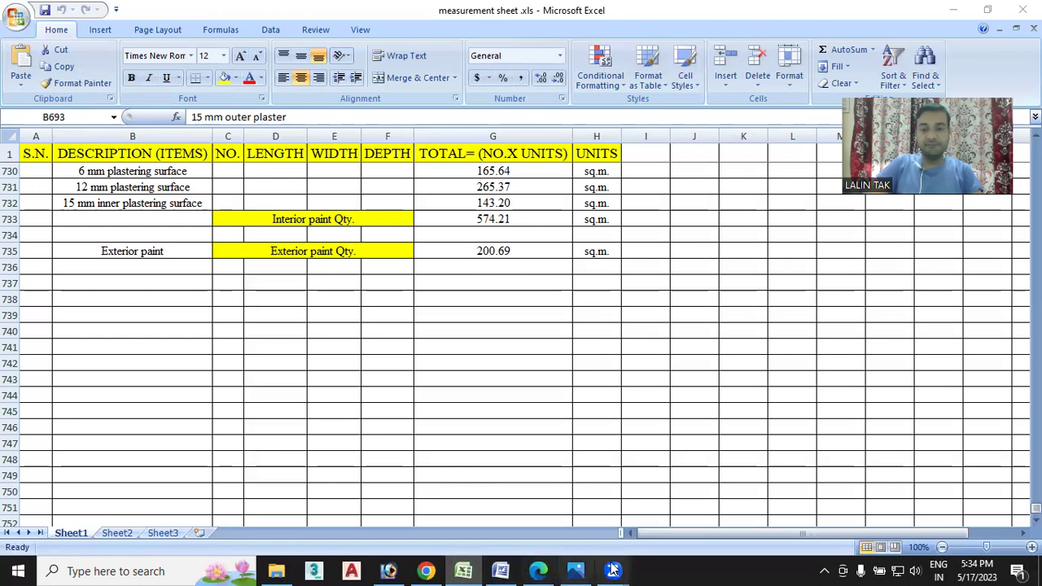
- Switch from the measurement sheet to the Day-28 Estimation and costing PDF in Edge
click(544, 570)
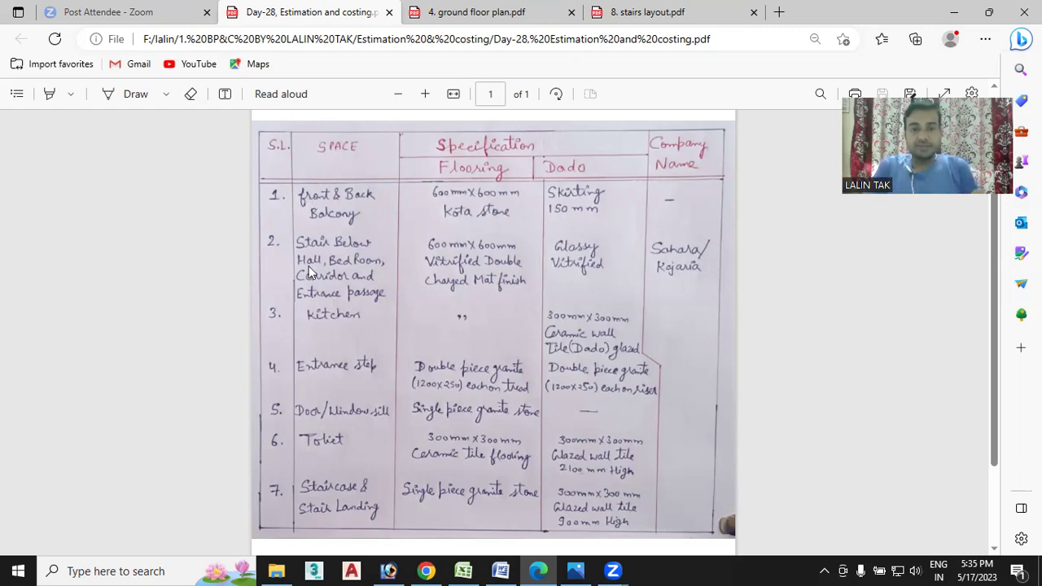
- Delete the serial number 50 beside the Painting work calculation heading in A711
click(464, 570)
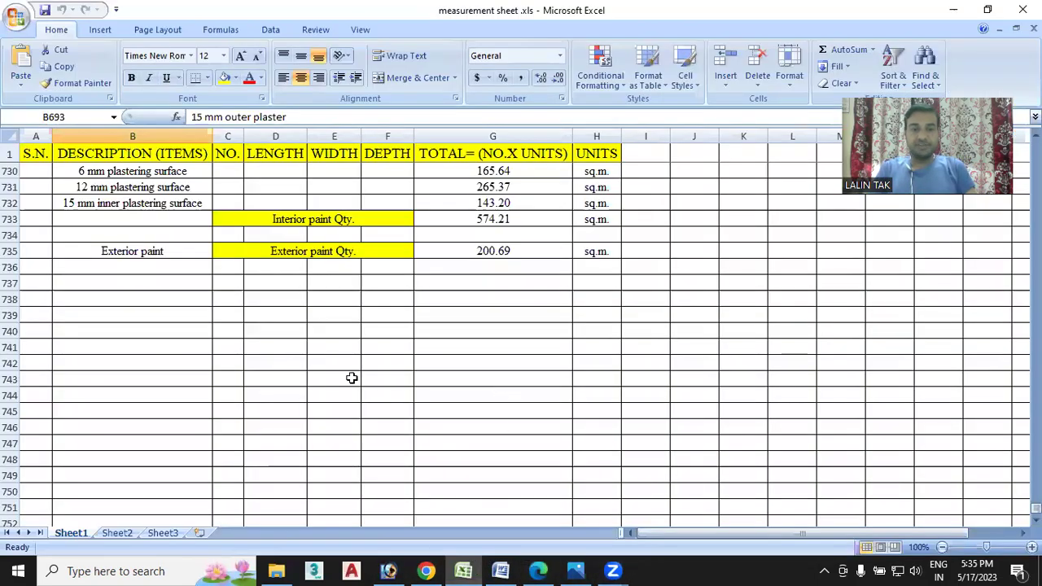
scroll(334, 375, up, 2)
scroll(310, 375, up, 3)
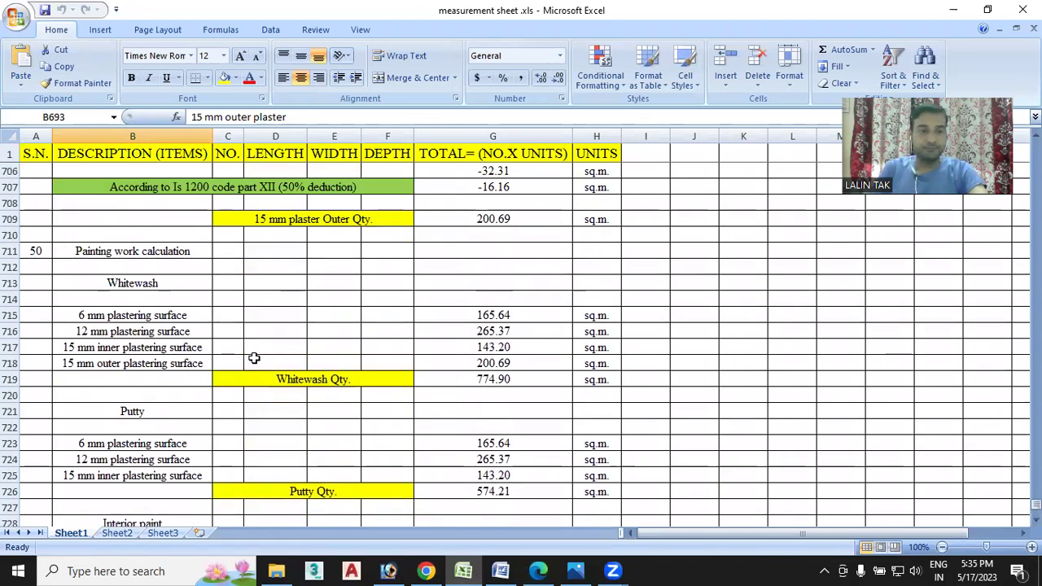
scroll(254, 367, down, 1)
scroll(265, 377, down, 3)
scroll(266, 377, down, 1)
scroll(253, 391, up, 3)
scroll(252, 393, up, 1)
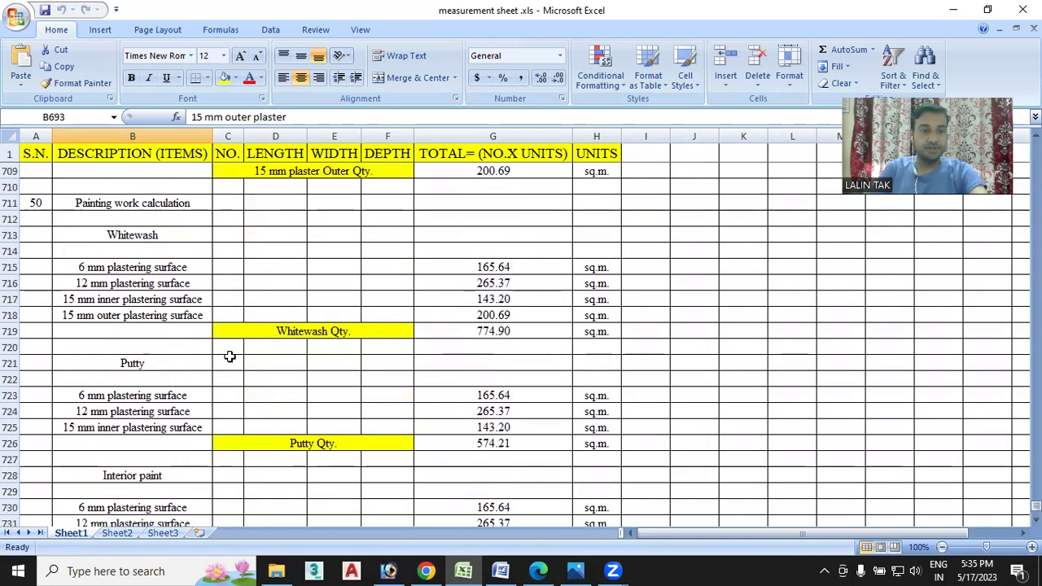
click(41, 203)
double_click(43, 203)
drag(41, 203, 24, 203)
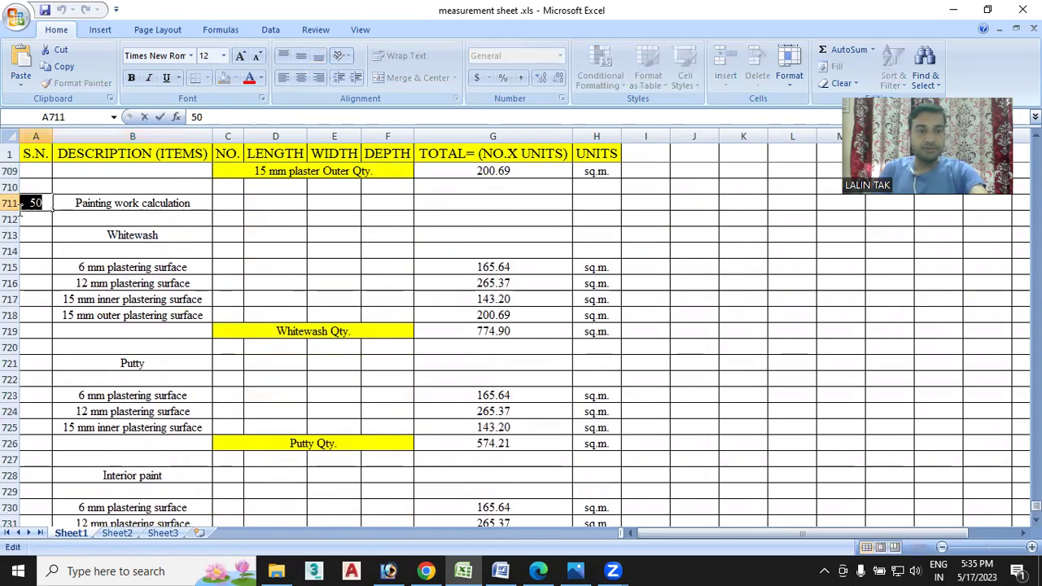
key(BackSpace)
- Number Whitewash, Putty, Interior paint and Exterior paint as 50, 51, 52 and 53
click(49, 236)
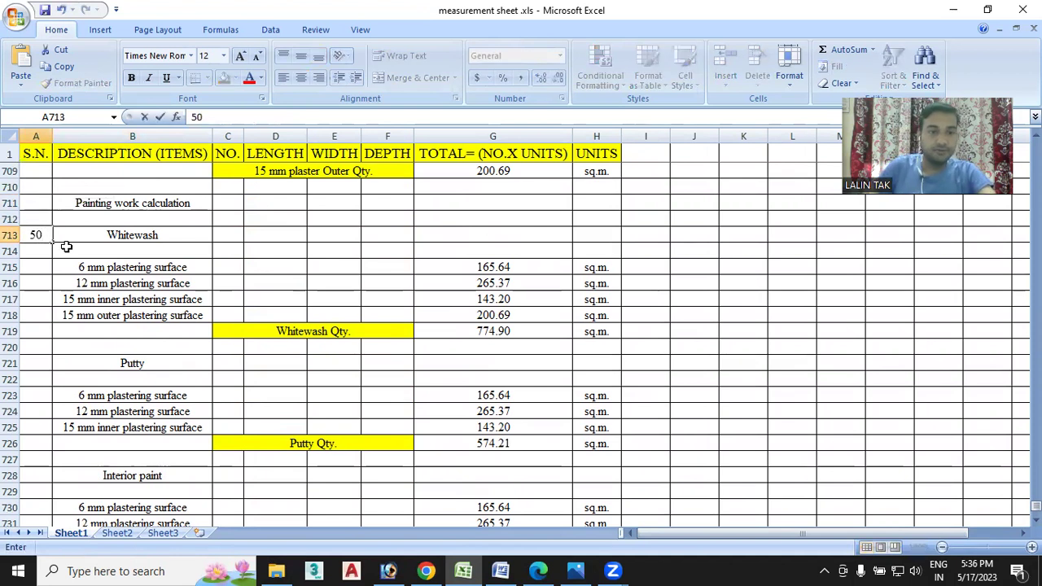
scroll(61, 346, down, 1)
click(43, 315)
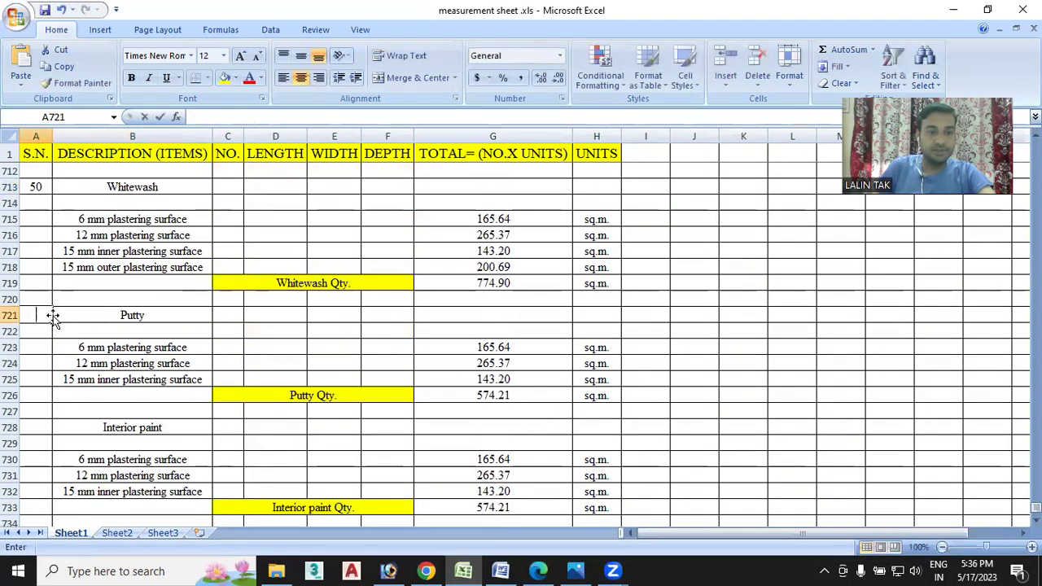
text(5)
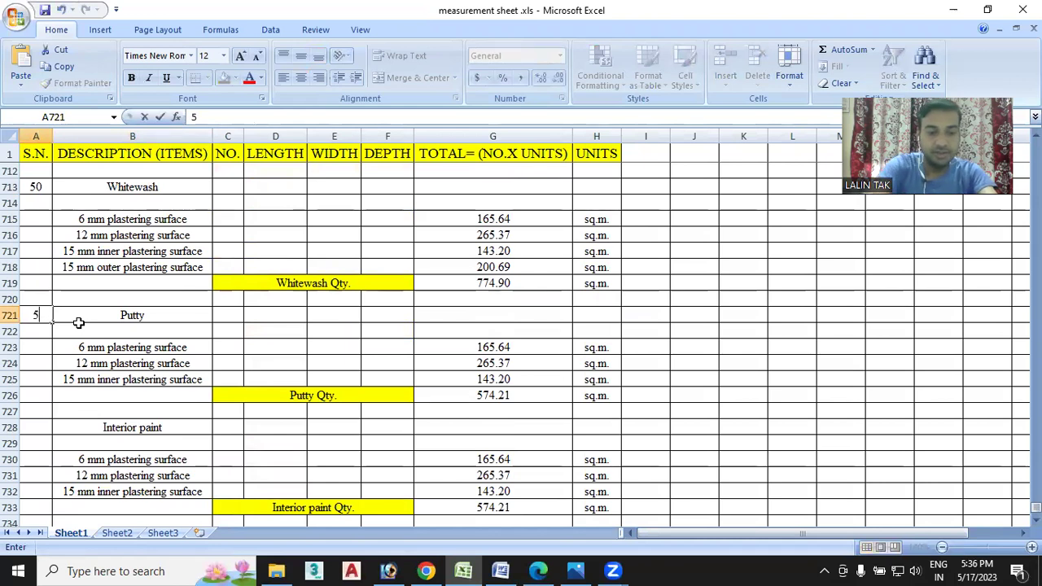
text(1)
scroll(78, 324, down, 1)
click(39, 382)
text(52)
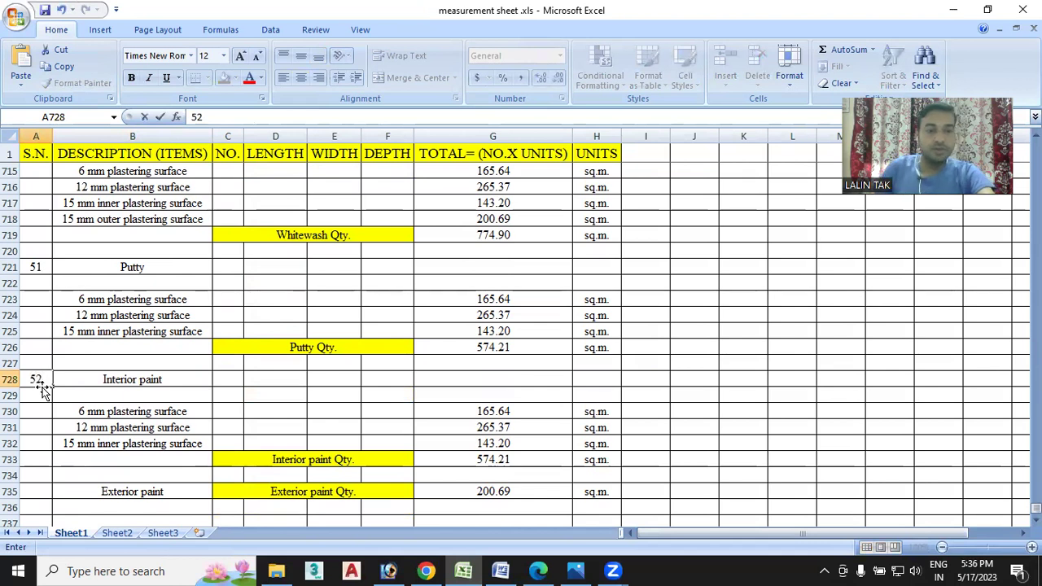
scroll(42, 389, down, 3)
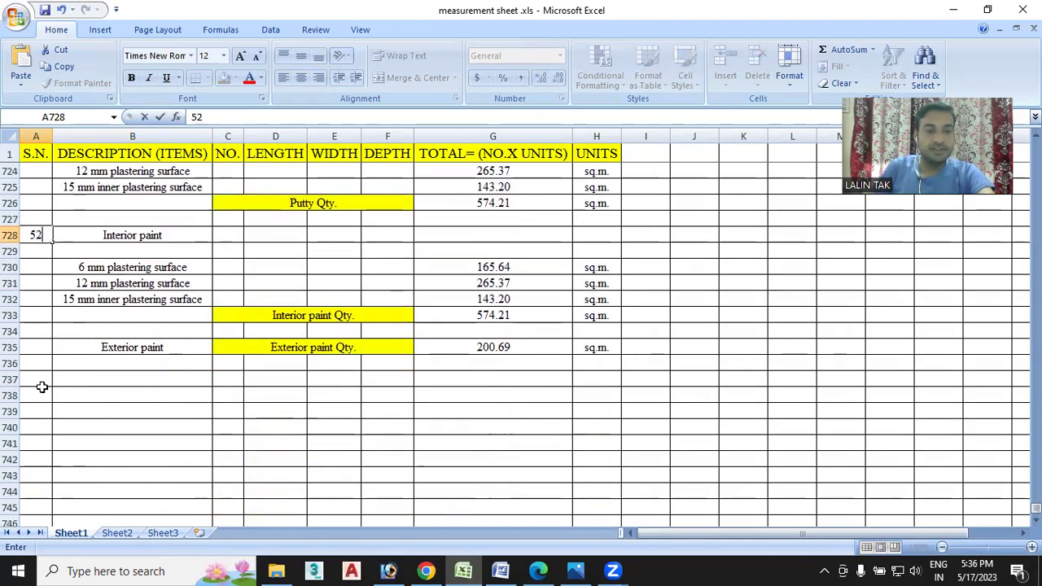
click(30, 347)
text(5)
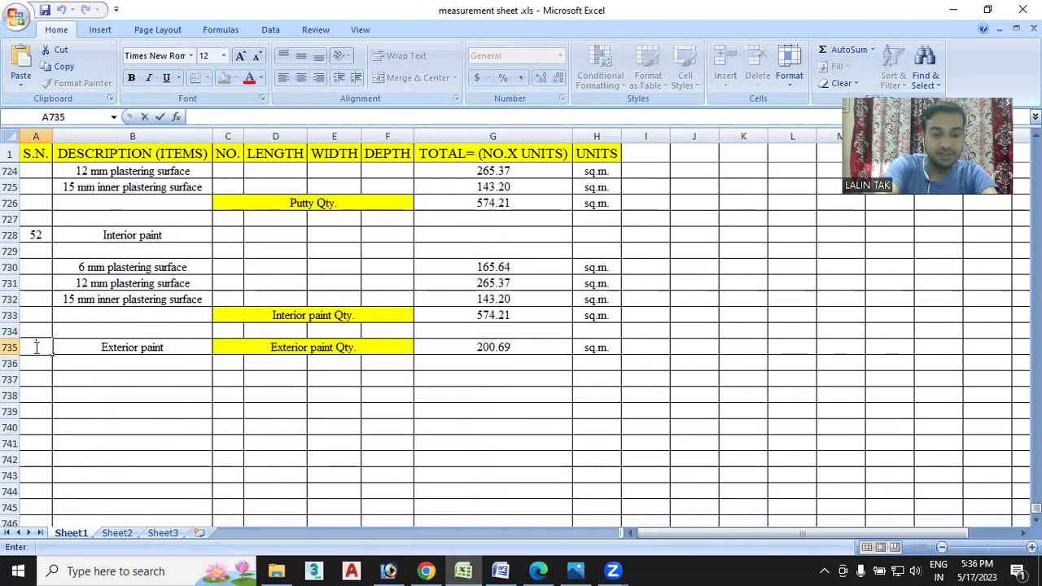
text(3)
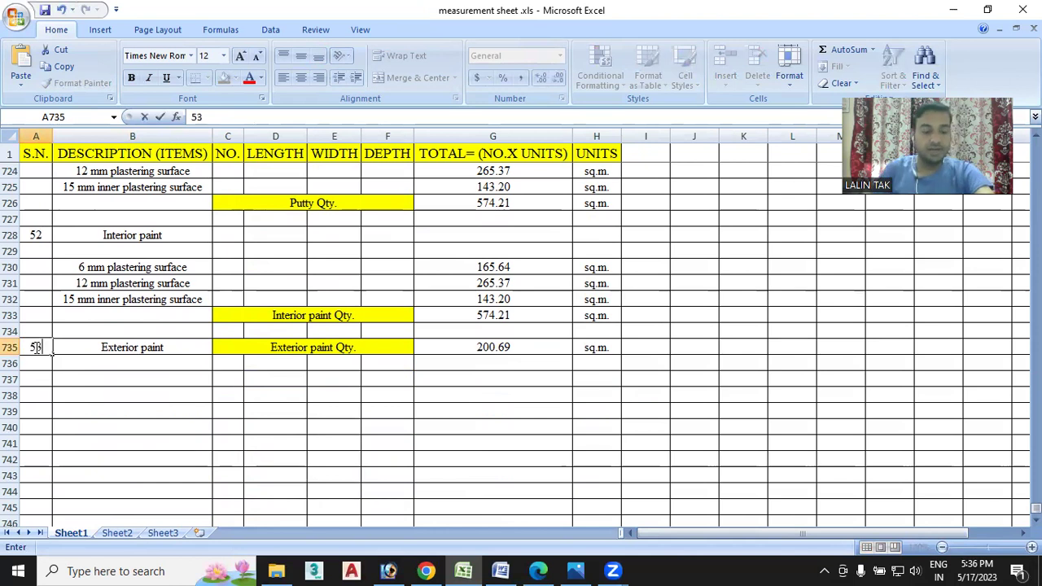
- Add item 54 'Kota stone' in row 737, then go back to the specification PDF
scroll(71, 408, down, 1)
double_click(35, 331)
text(54)
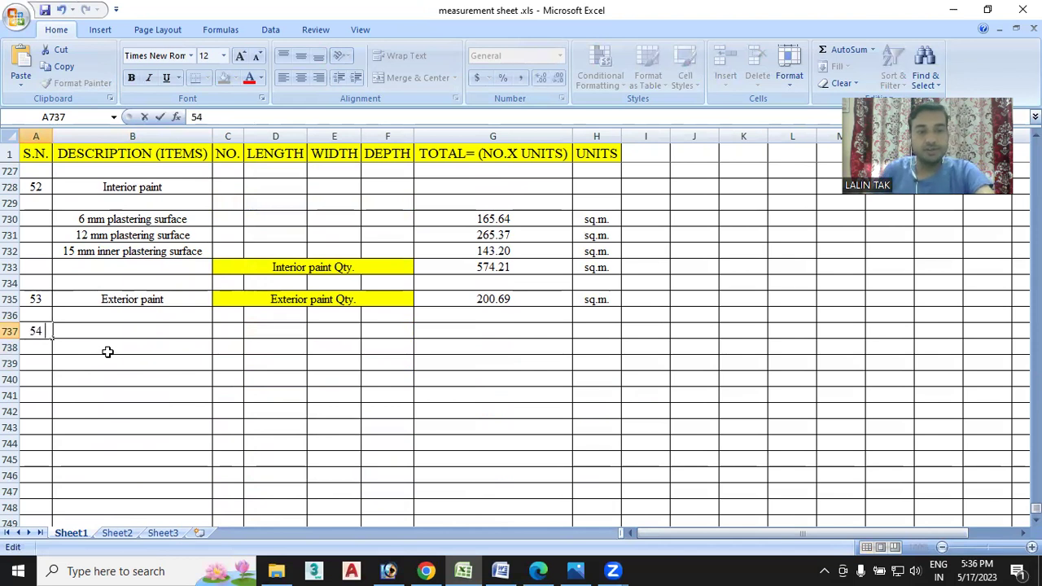
double_click(122, 330)
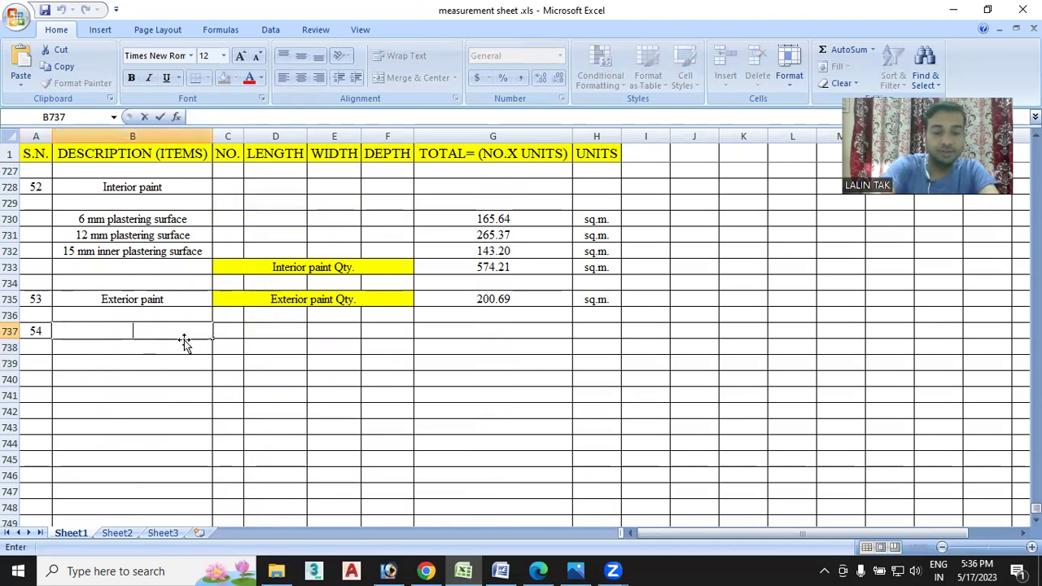
text(Kota stone)
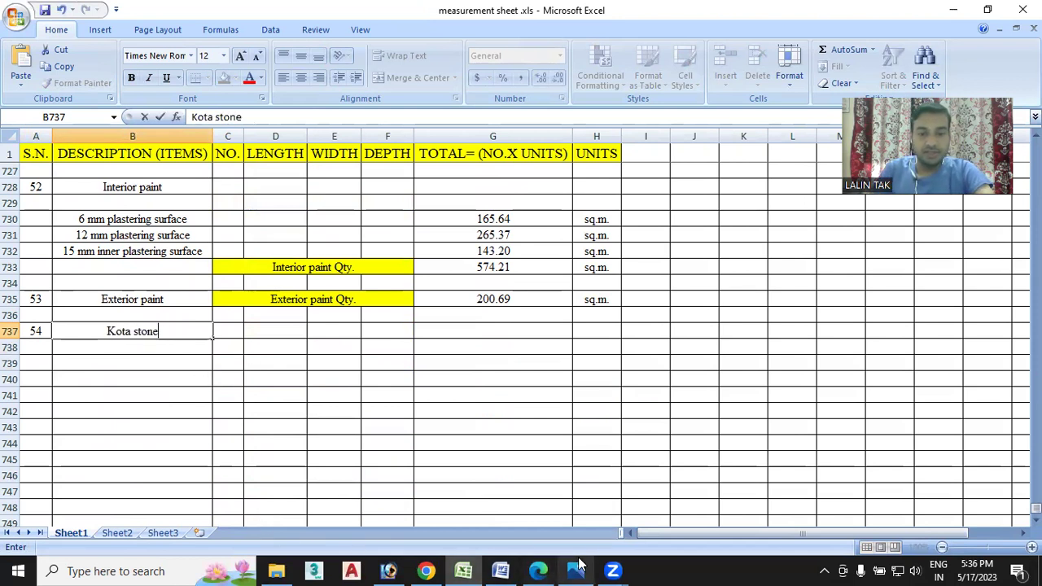
click(540, 570)
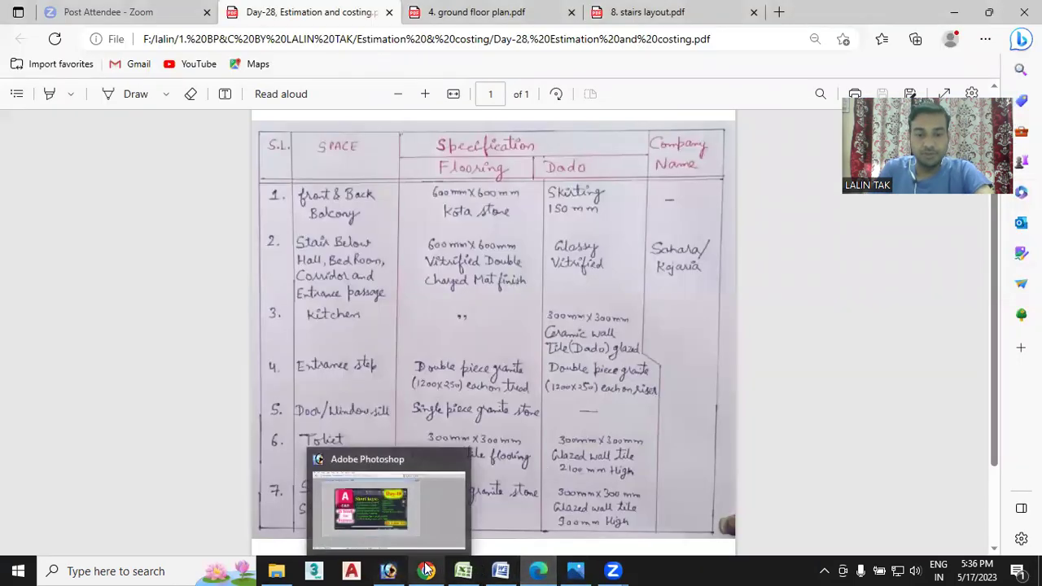
- Bring the Edge window forward and open the '4. ground floor plan.pdf' tab
mouse_move(431, 570)
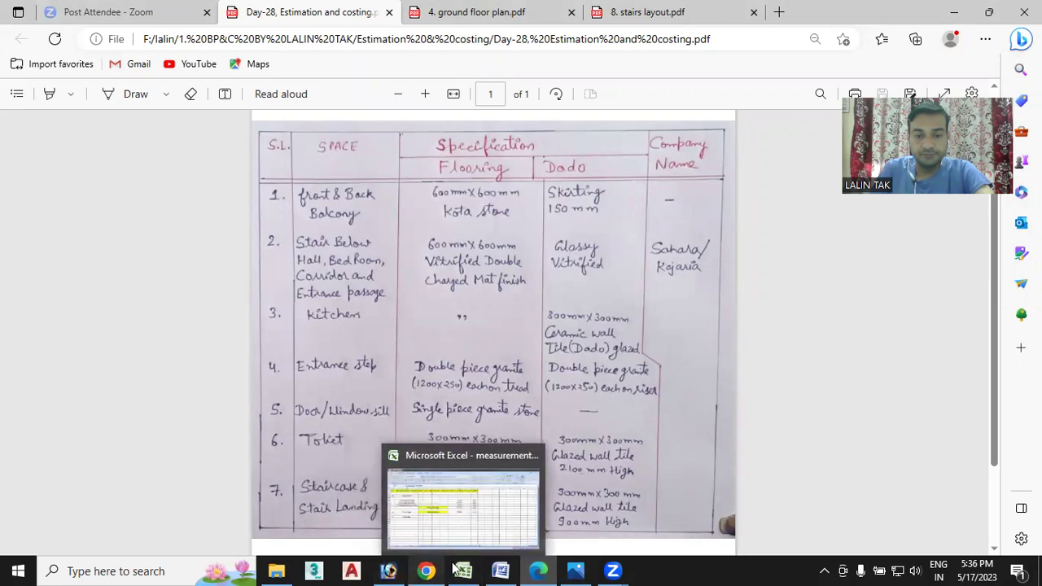
mouse_move(583, 570)
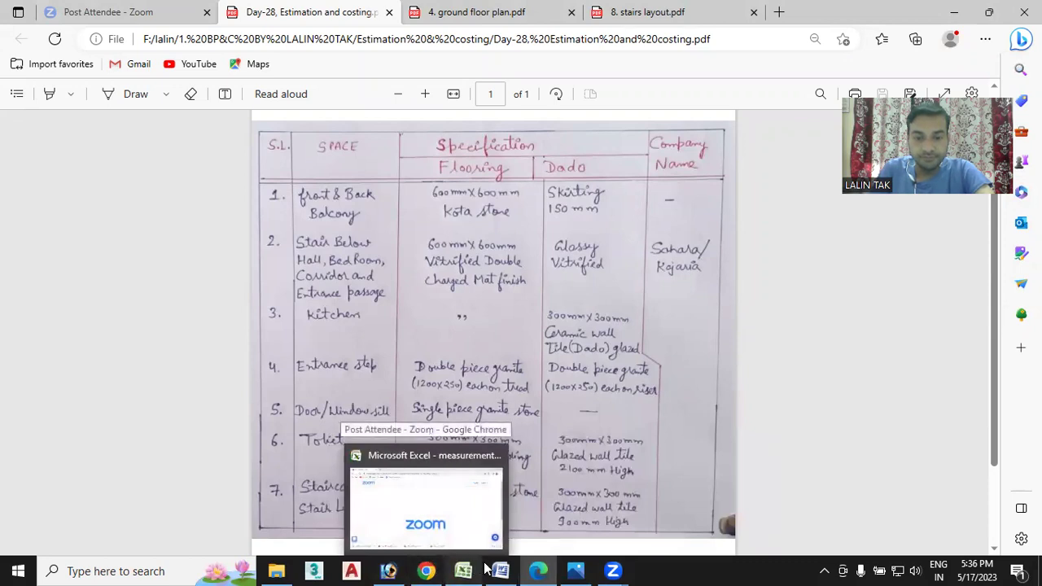
mouse_move(535, 570)
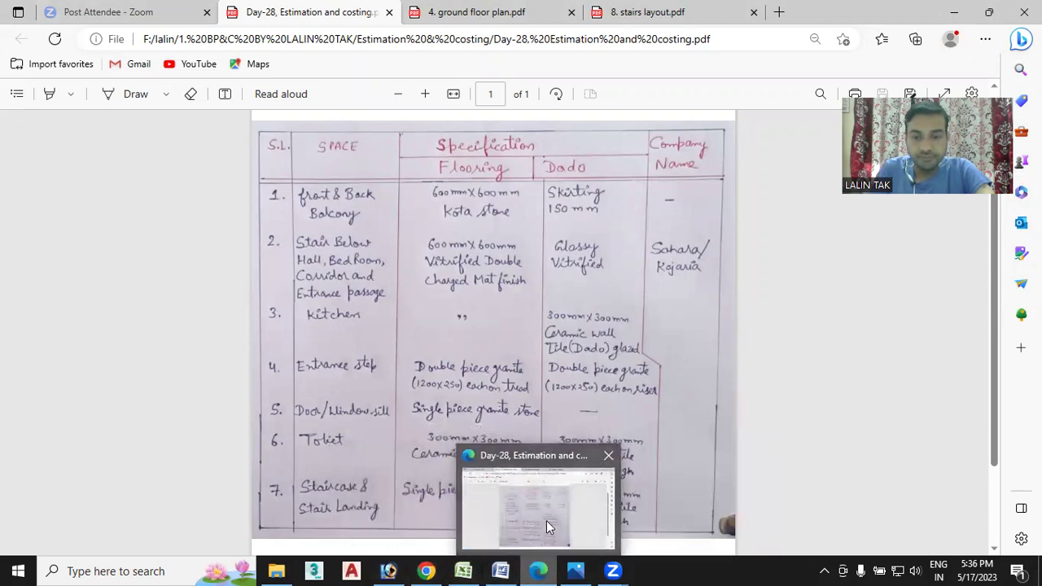
click(546, 520)
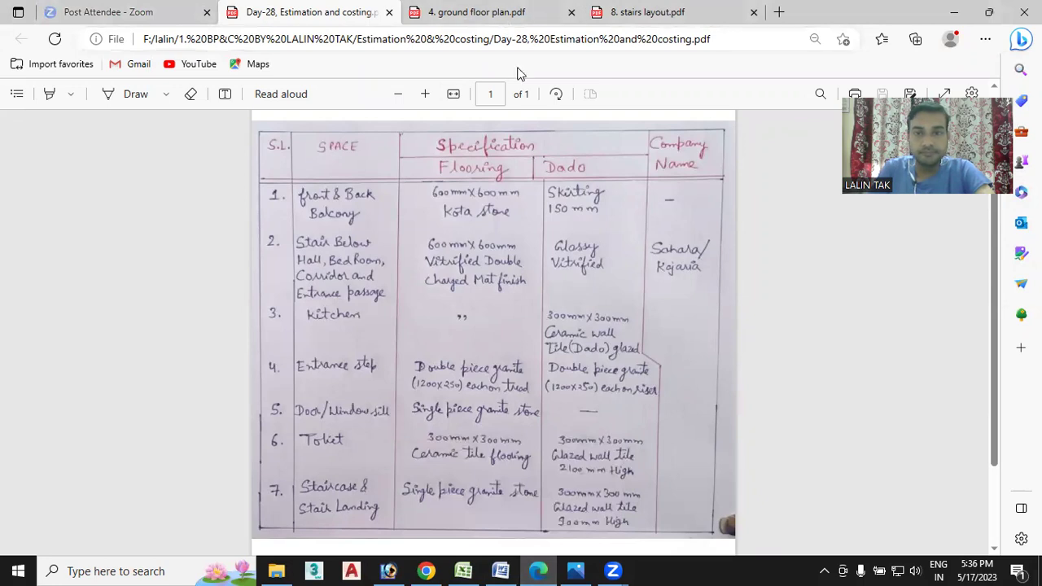
click(484, 10)
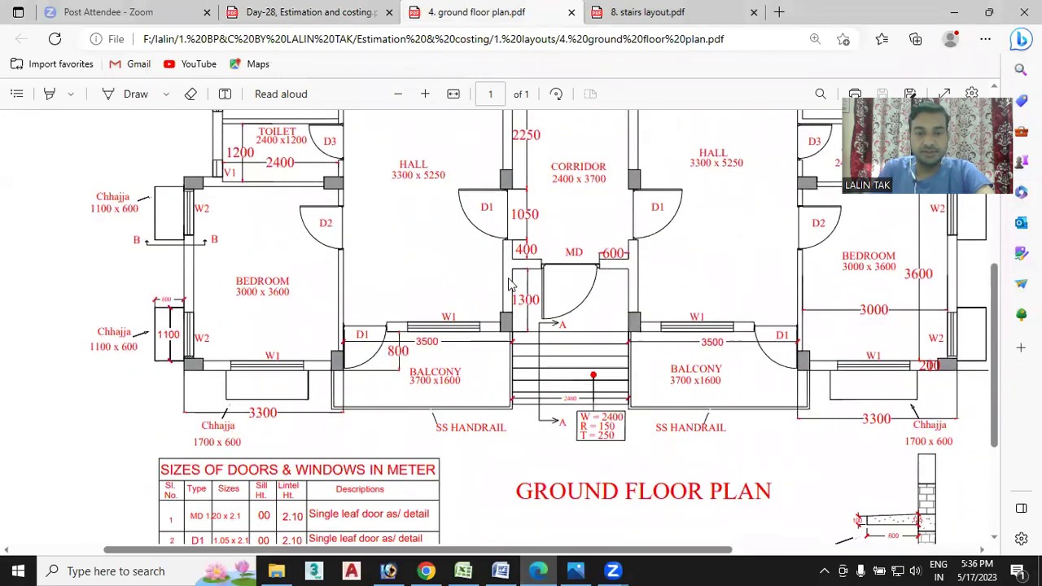
- Scroll through the plan's rooms, staircase and Sizes of Doors & Windows table
scroll(510, 285, down, 1)
scroll(514, 354, down, 1)
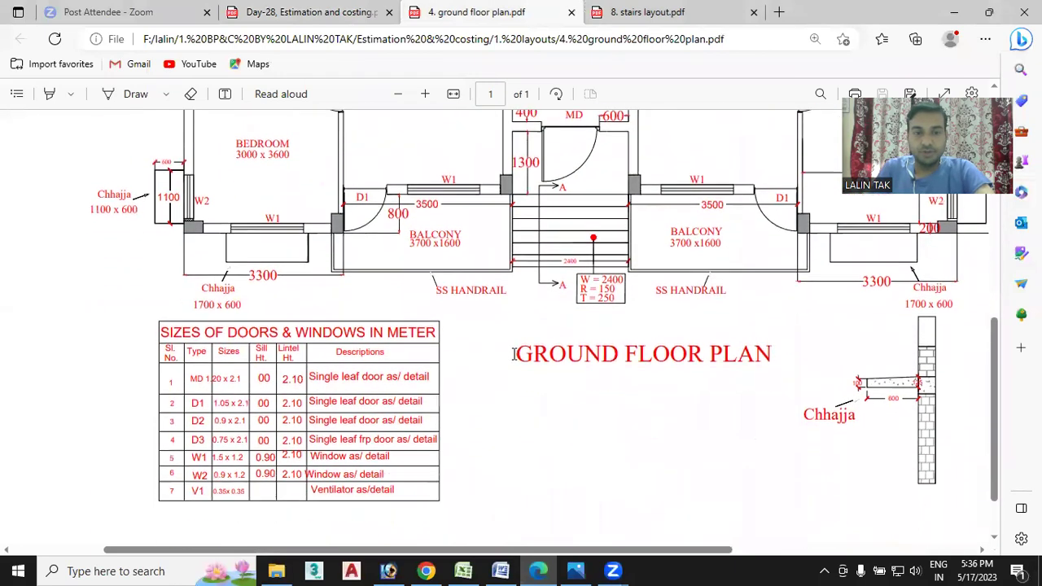
scroll(489, 333, up, 1)
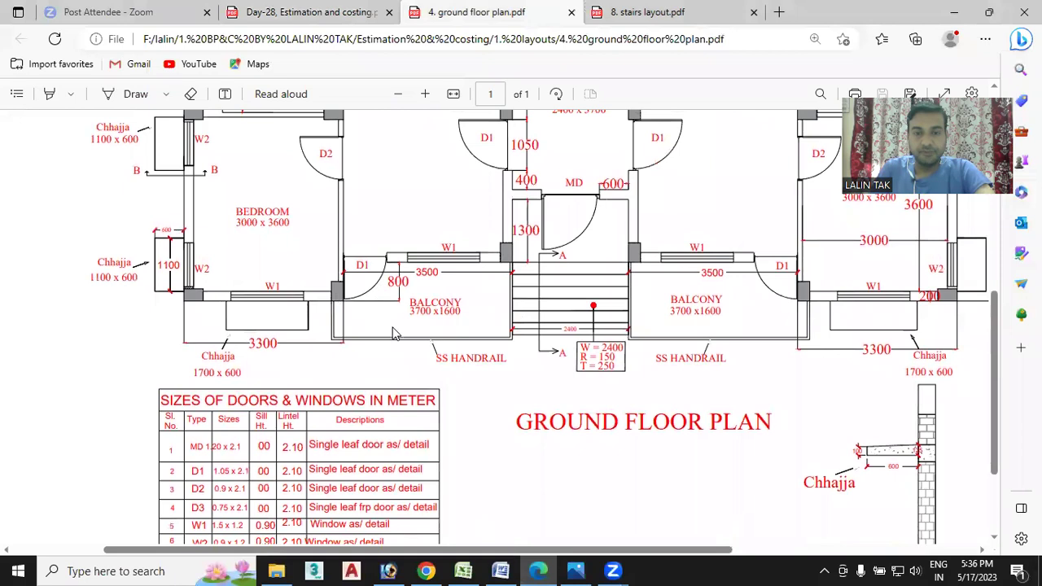
scroll(435, 318, up, 1)
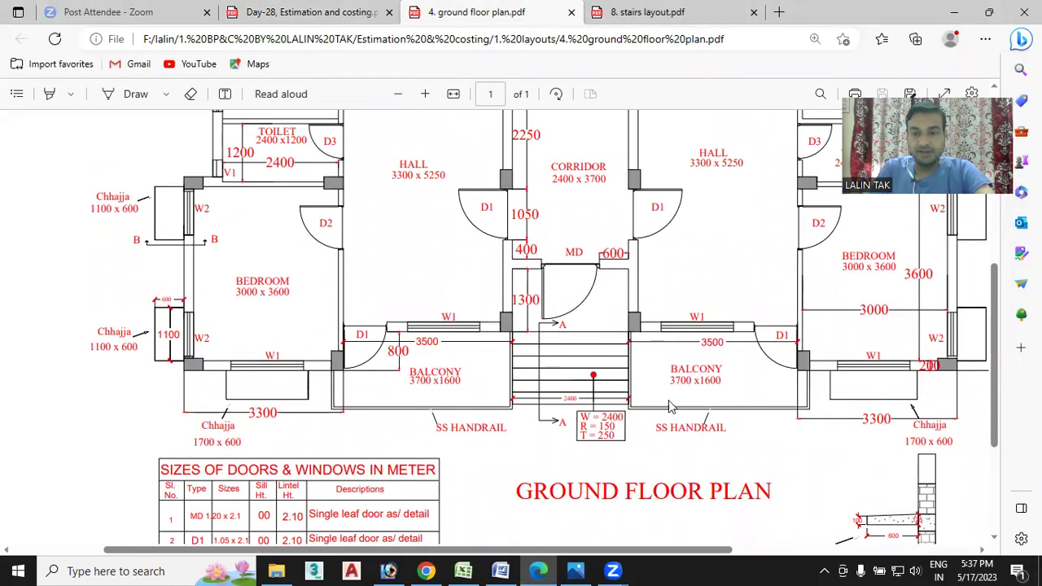
scroll(626, 391, up, 1)
scroll(635, 309, up, 3)
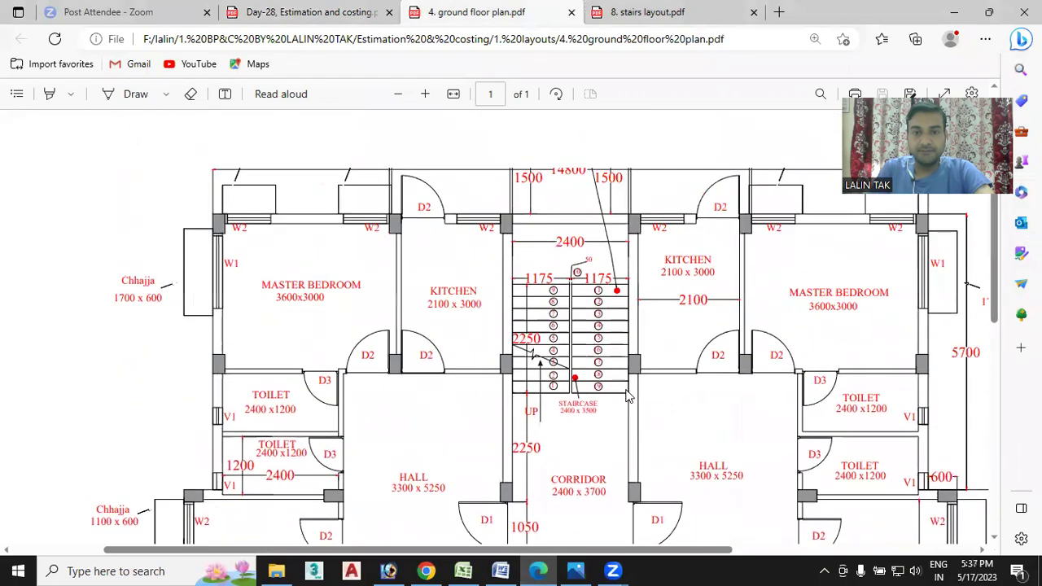
scroll(640, 225, up, 1)
scroll(639, 225, down, 1)
scroll(570, 244, down, 3)
scroll(489, 261, down, 1)
scroll(414, 280, down, 1)
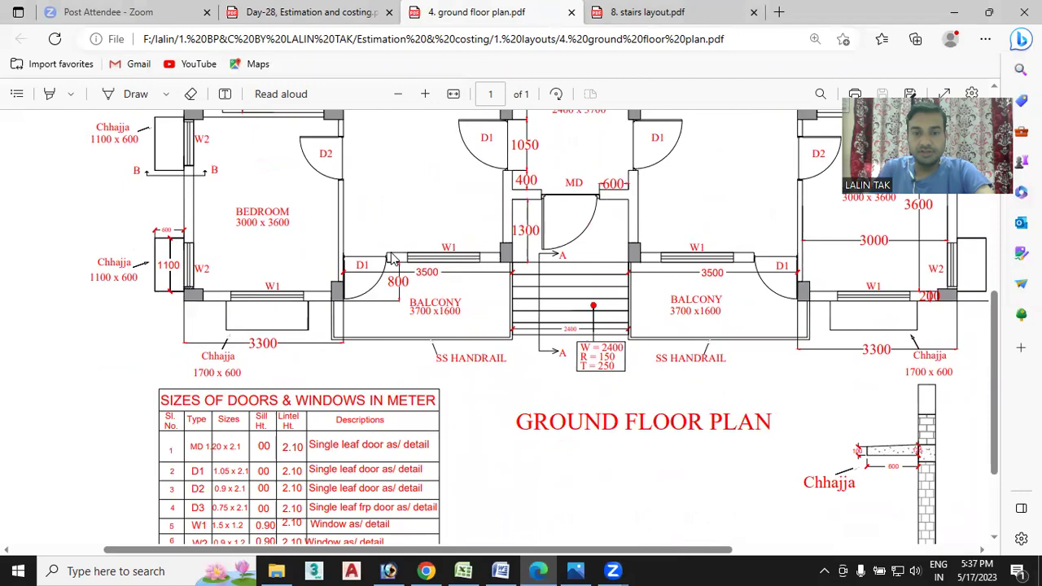
scroll(563, 320, up, 2)
scroll(563, 320, up, 3)
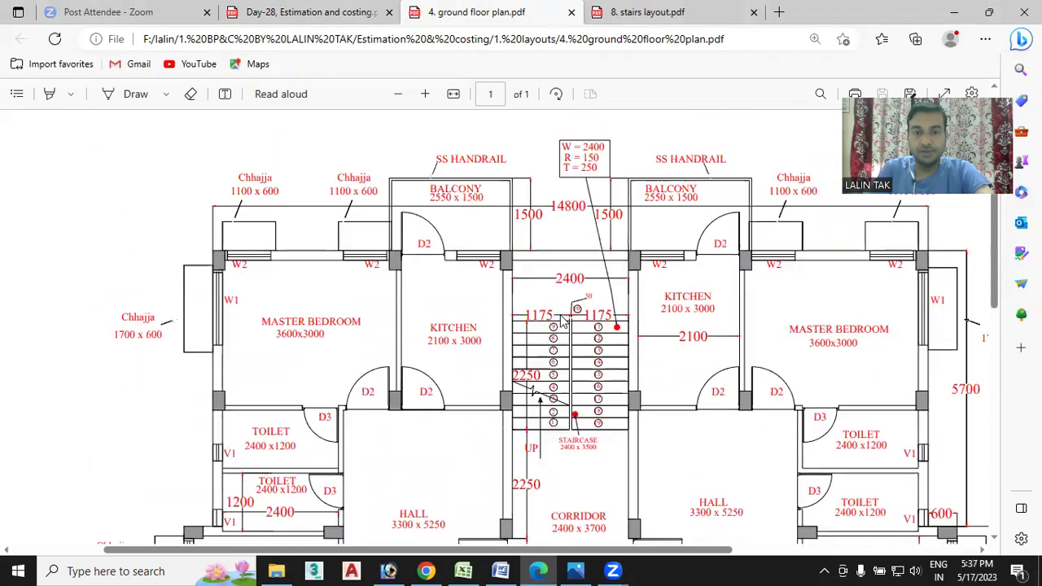
scroll(674, 241, down, 4)
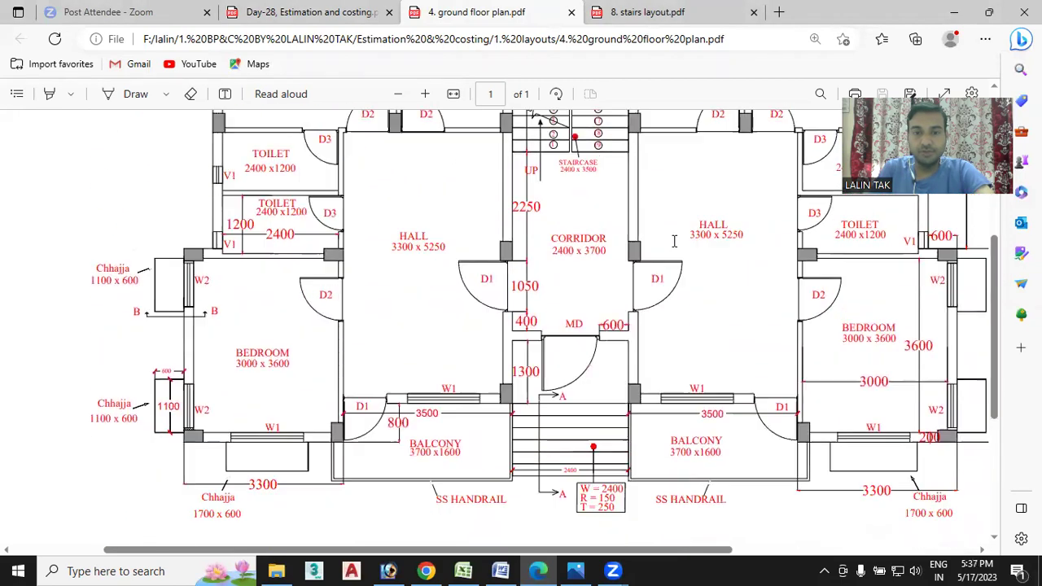
scroll(674, 241, down, 2)
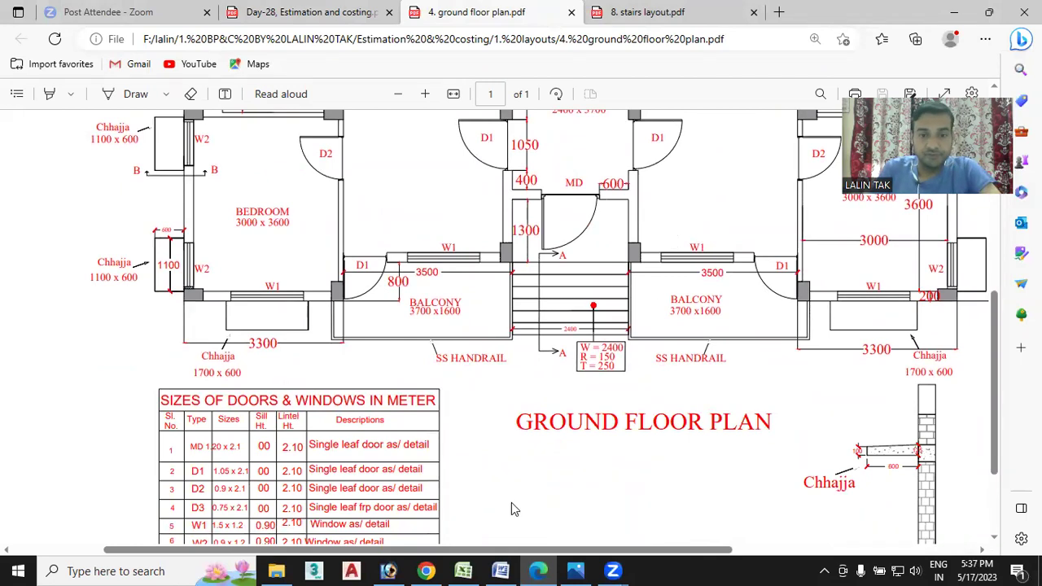
- List 'front balcony' and 'rear balcony' under Kota stone in B738 and B739
click(462, 571)
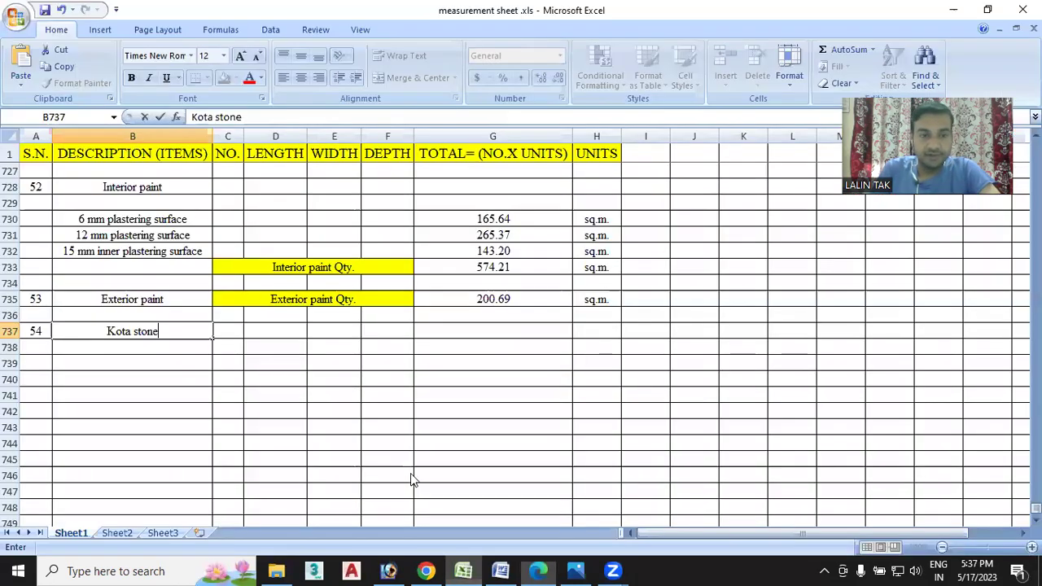
click(114, 360)
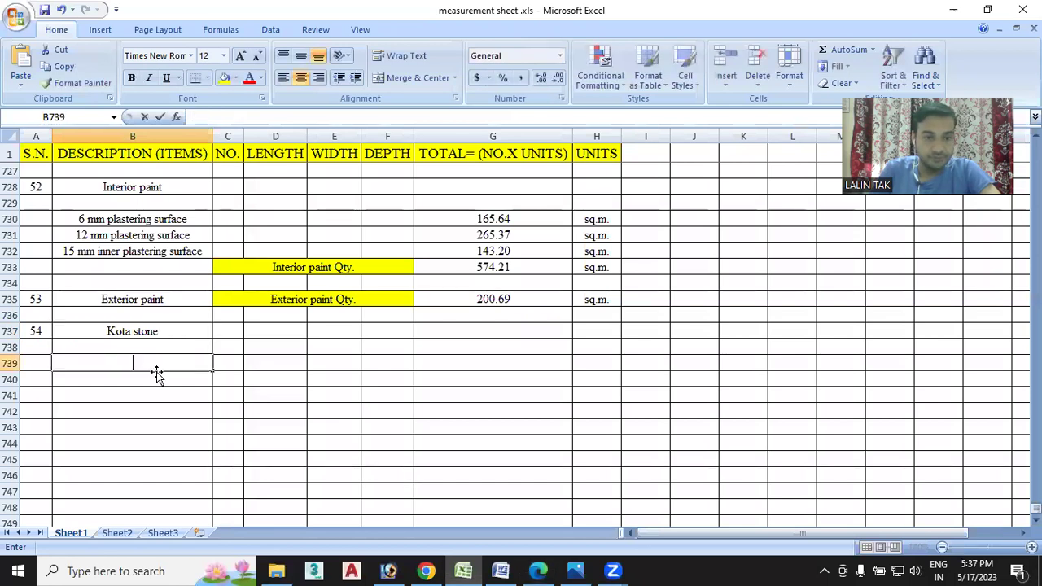
click(144, 349)
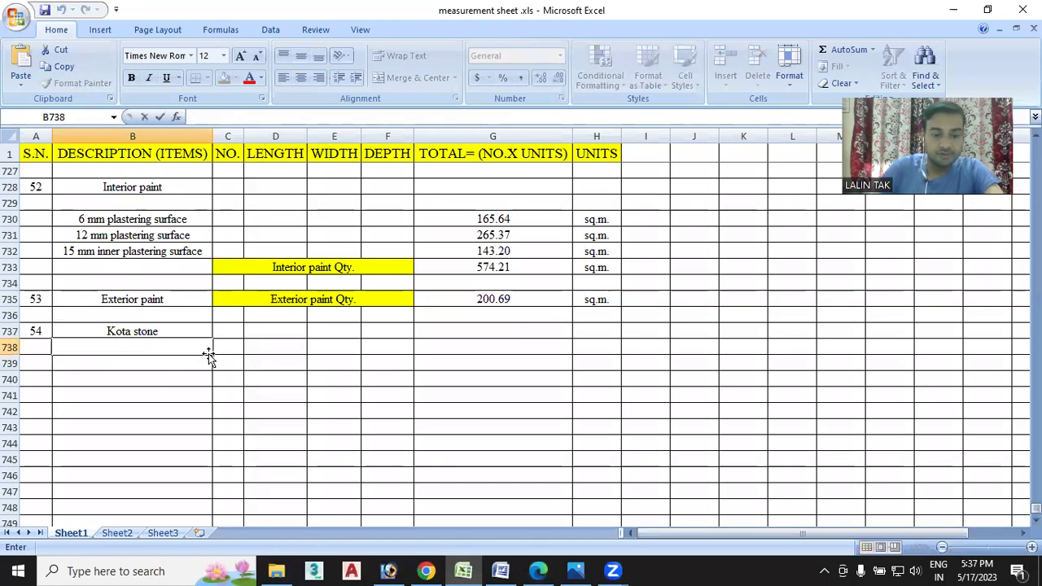
text(front)
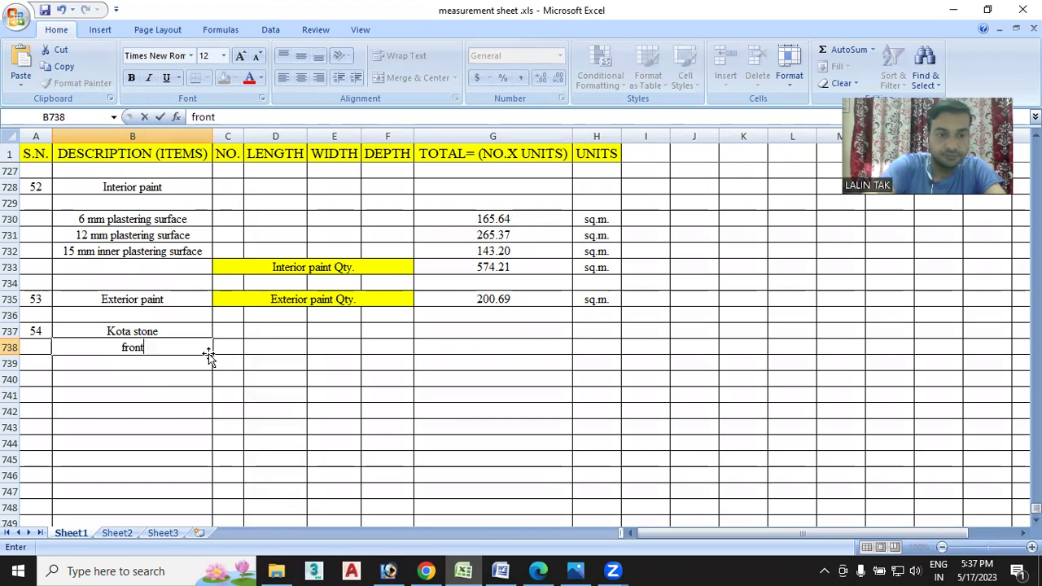
text( balcony)
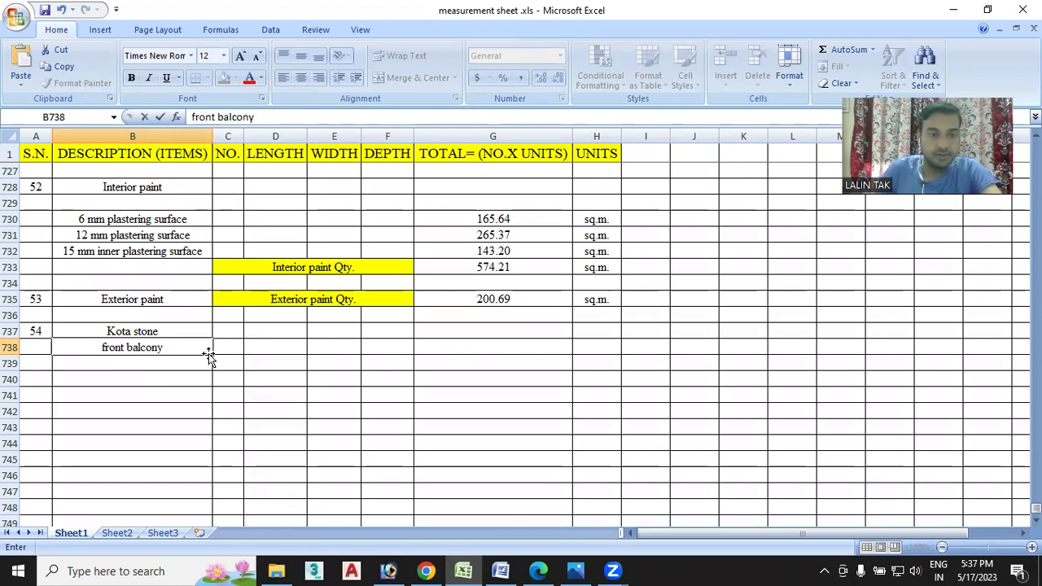
click(154, 364)
text(r)
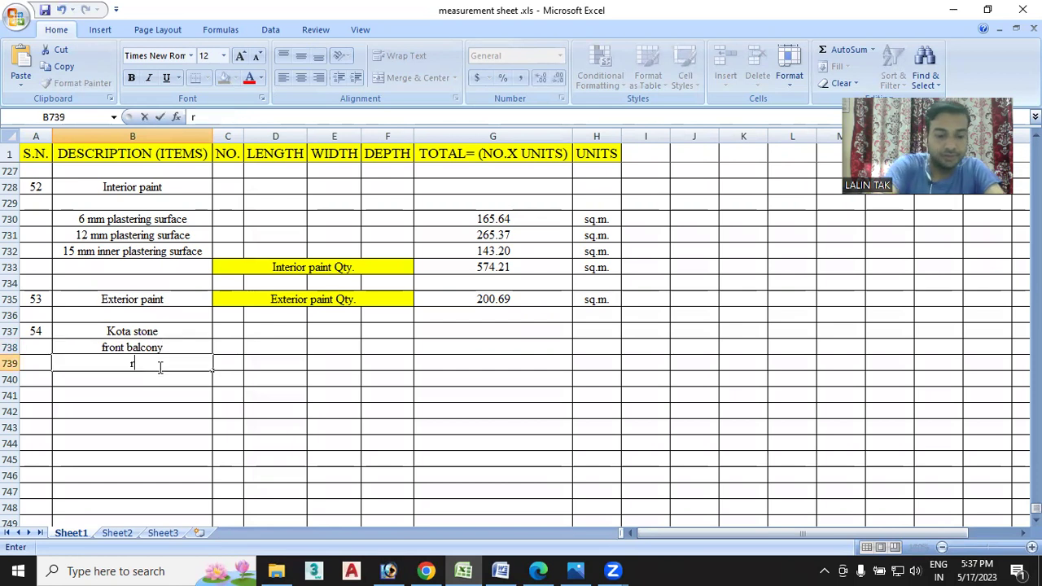
text(ear ba)
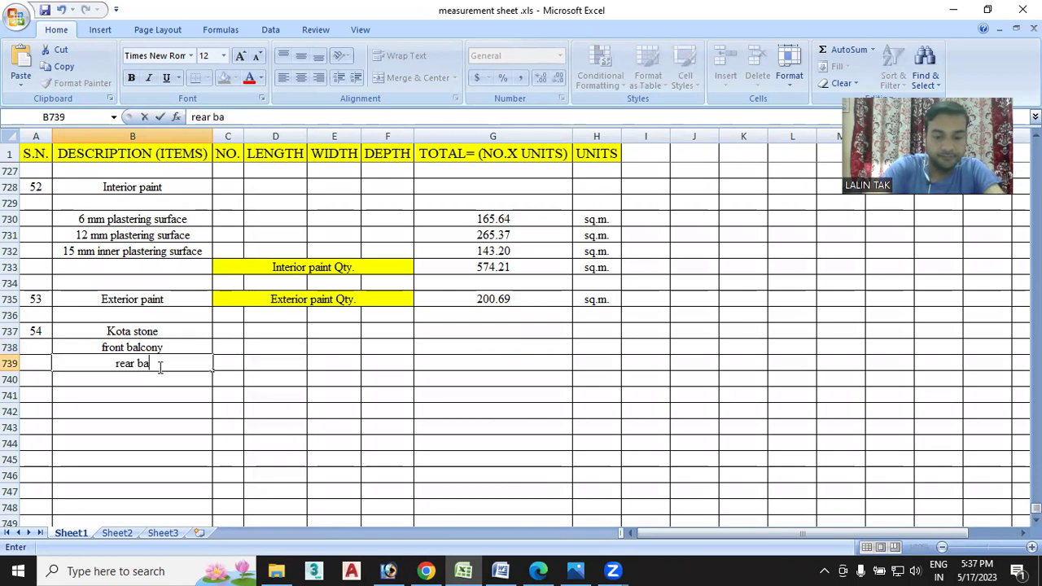
text(lcony)
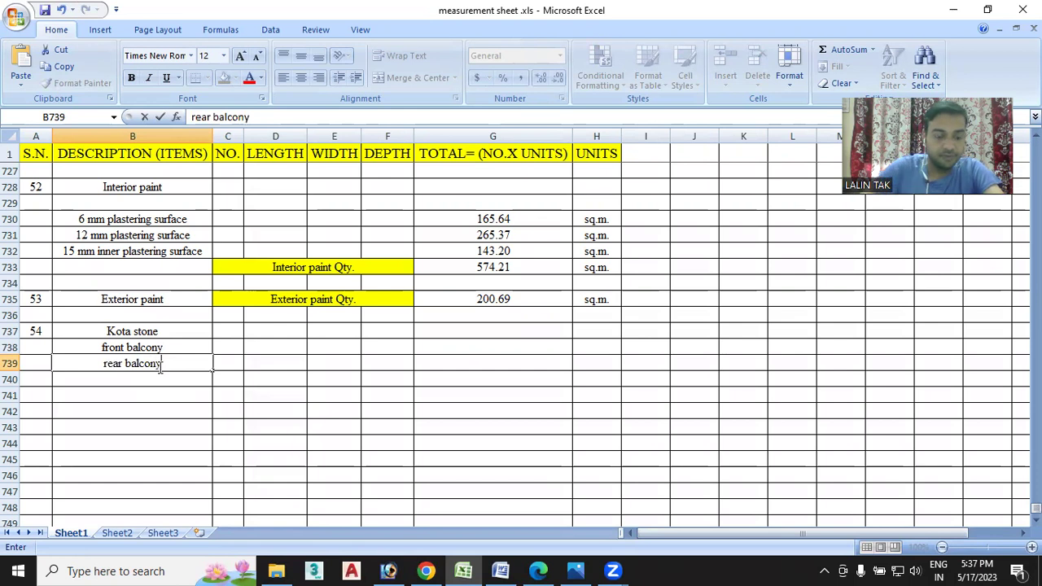
- Enter a count of 2 for both balconies in C738 and C739
click(218, 348)
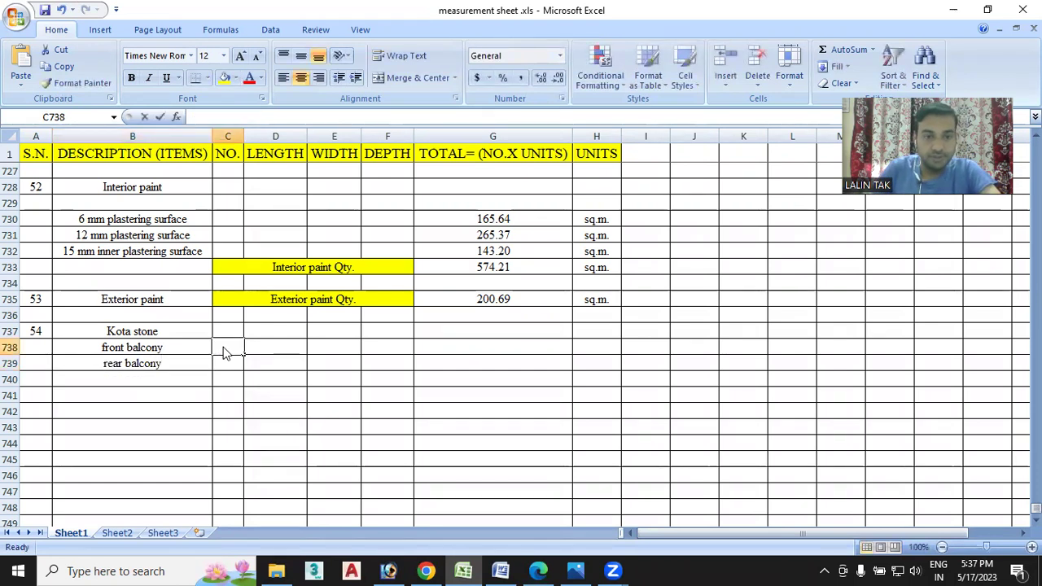
text(2)
click(232, 367)
text(2)
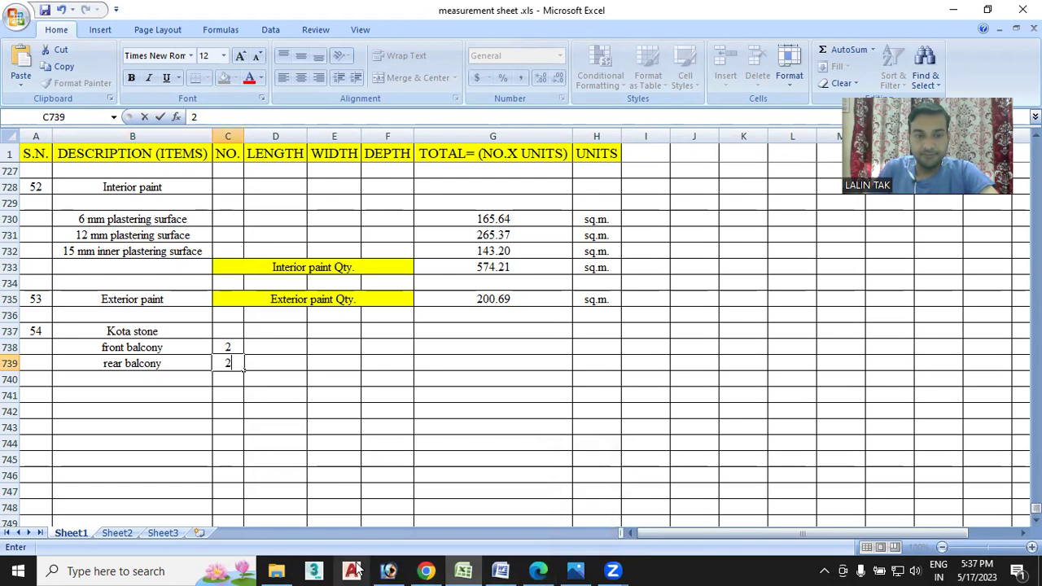
click(541, 569)
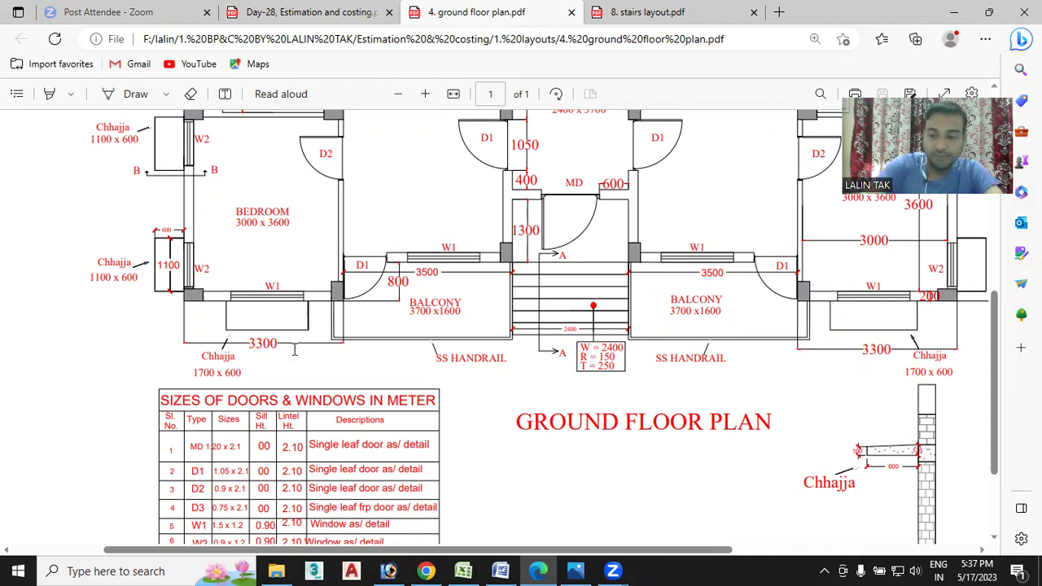
- Enter front balcony width 1.6, check the floor plan, then enter rear balcony length 2.55
key(alt+Tab)
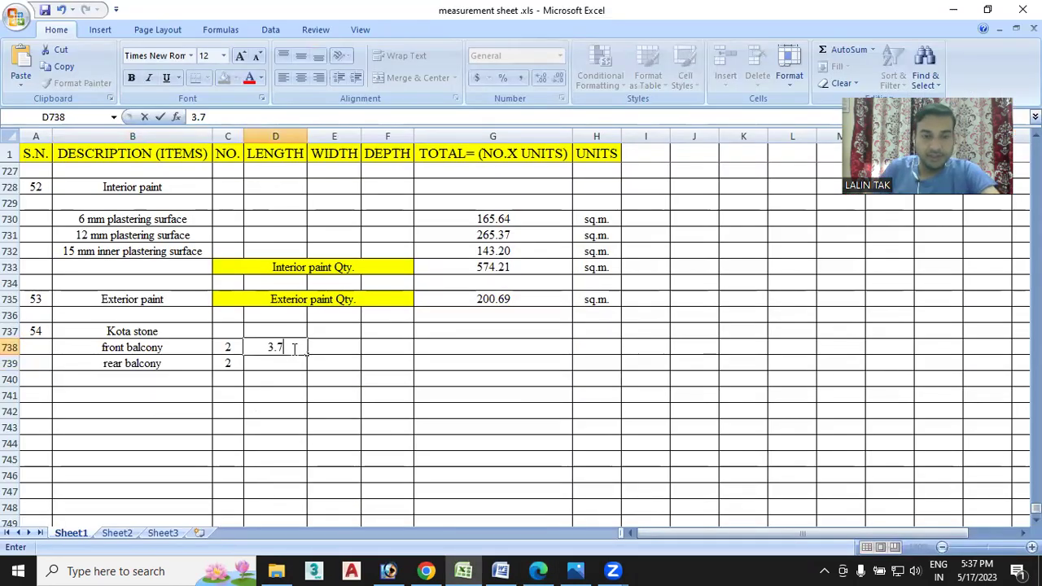
click(319, 345)
text(1.6)
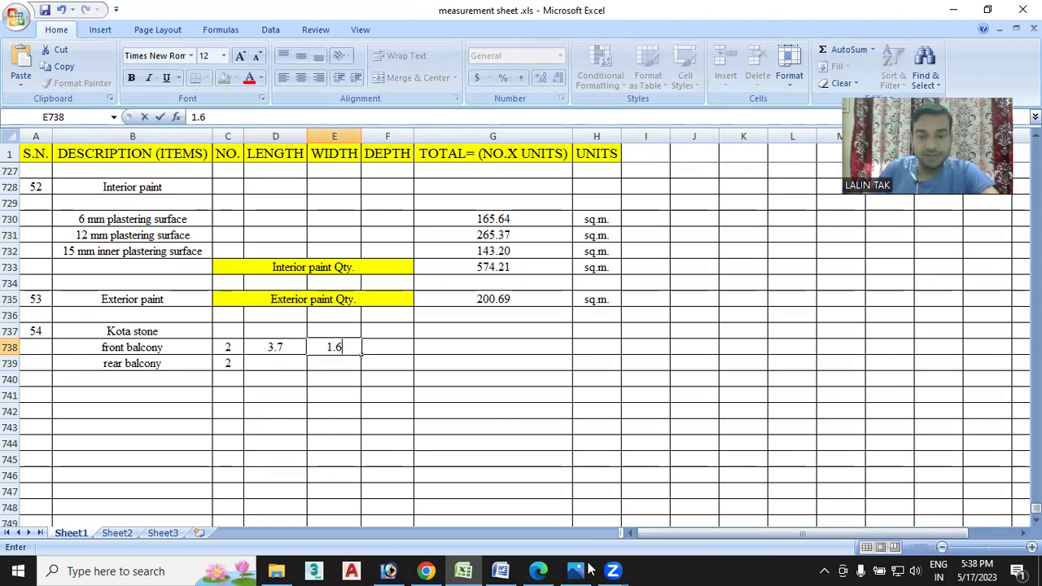
click(530, 570)
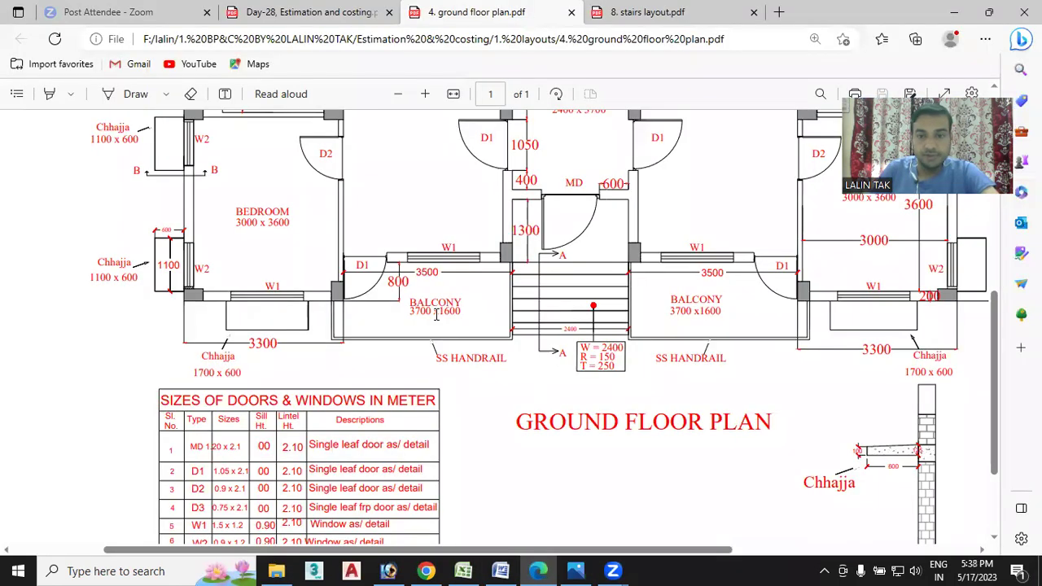
scroll(456, 306, up, 2)
scroll(488, 306, up, 5)
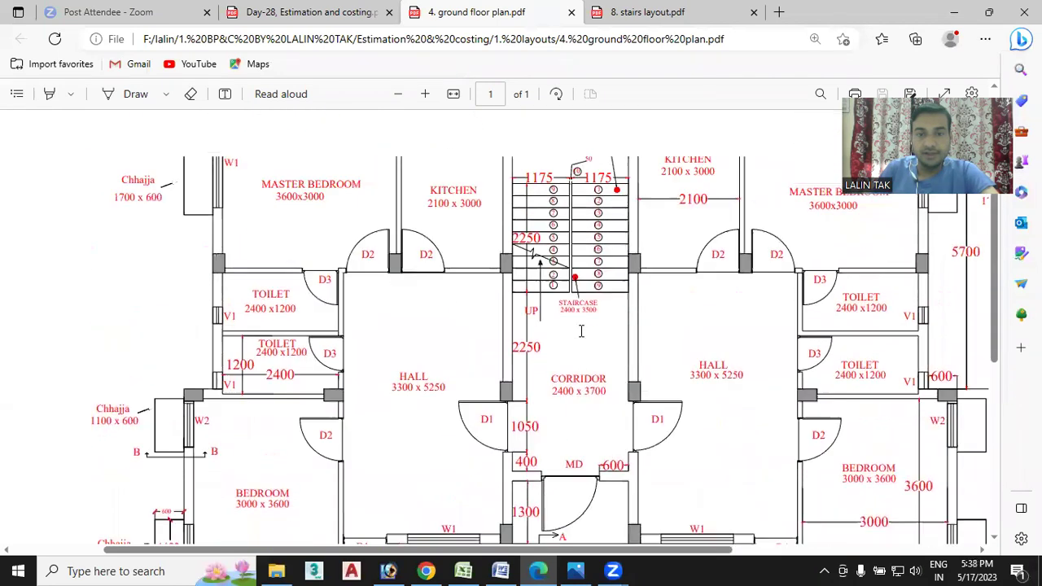
scroll(533, 306, up, 3)
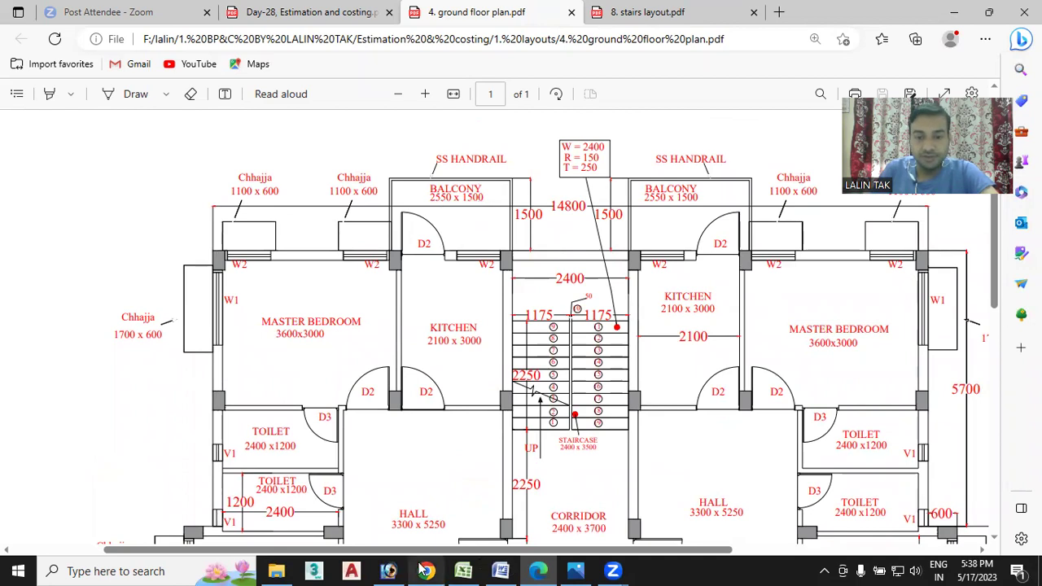
mouse_move(426, 570)
mouse_move(462, 569)
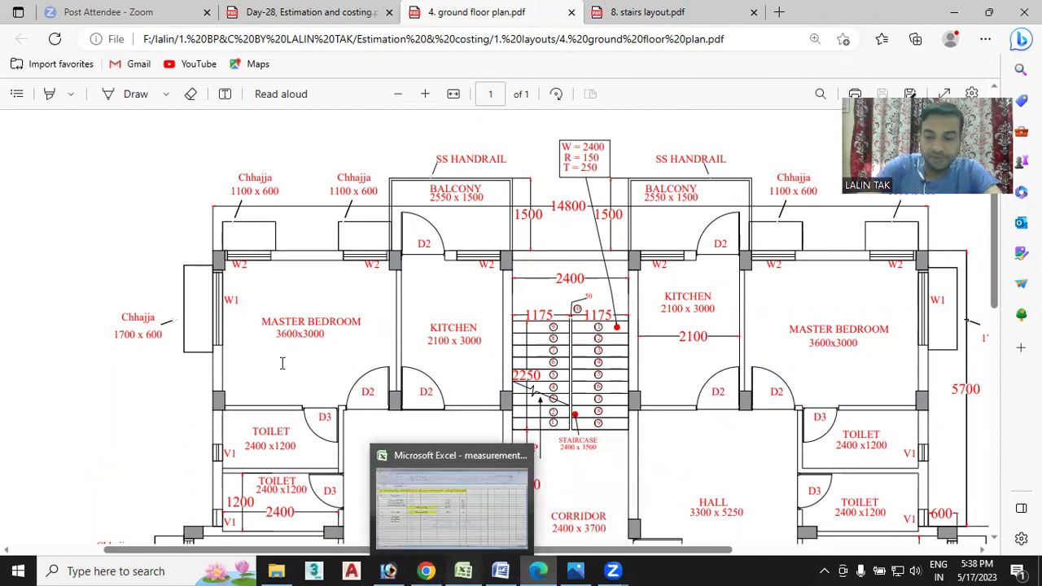
key(alt+Tab)
text(2.5)
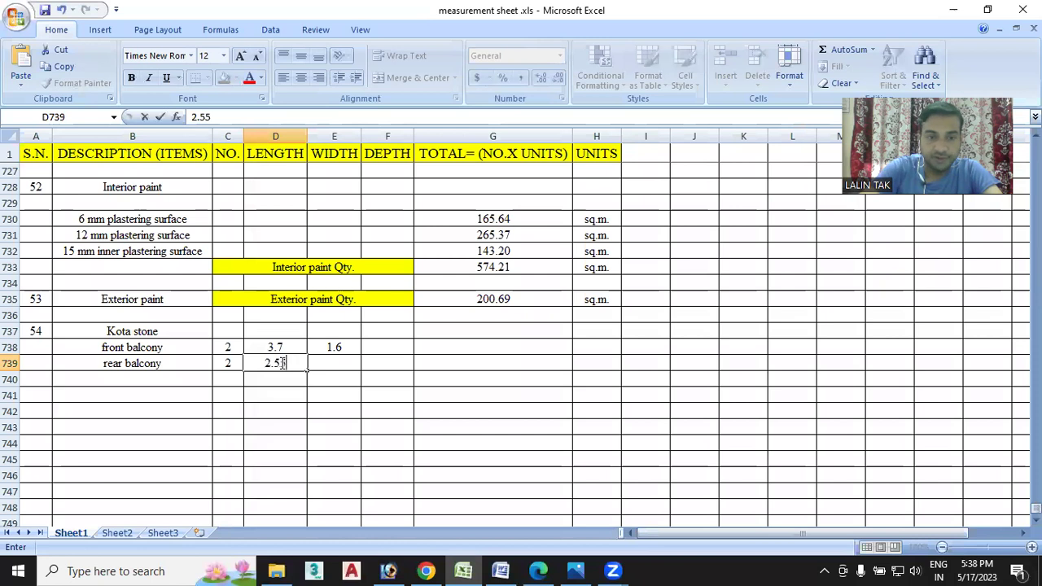
text(5)
click(326, 362)
text(1.5)
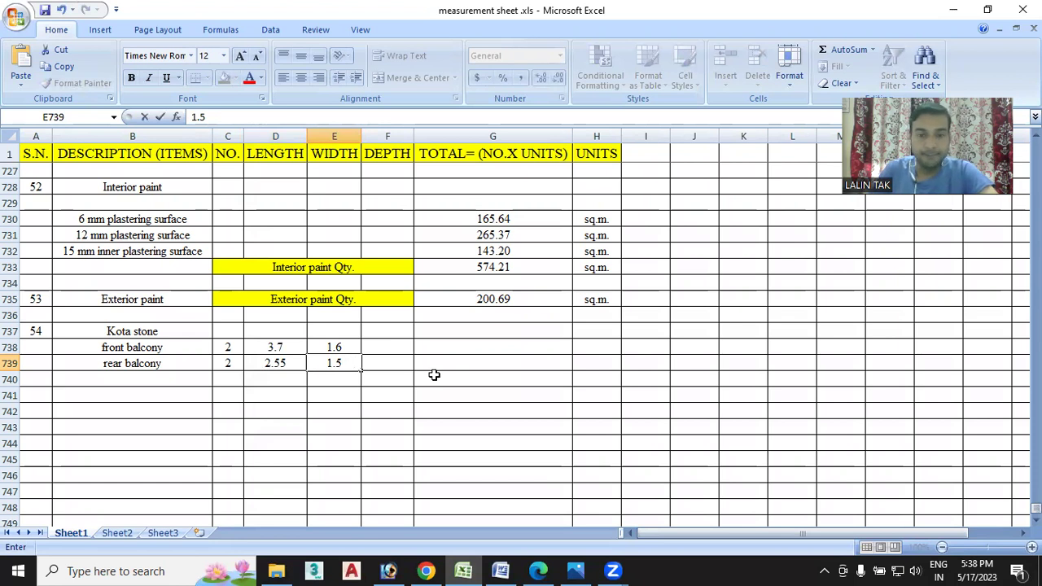
- Enter rear width 1.5, then compute front balcony area =C738*D738*E738 in sq.m. (11.84)
click(477, 347)
text(=)
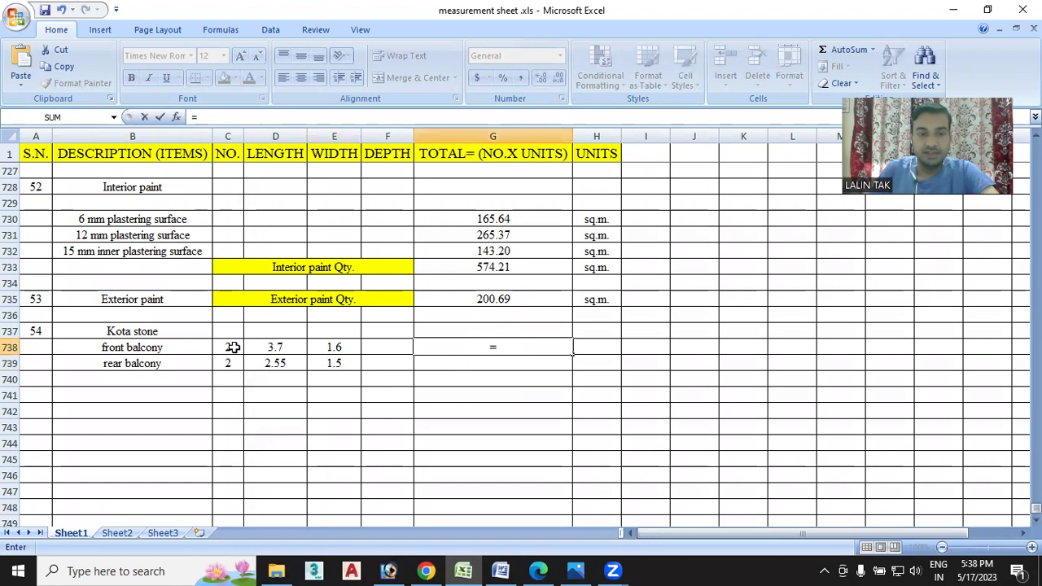
click(233, 348)
text(*)
click(289, 348)
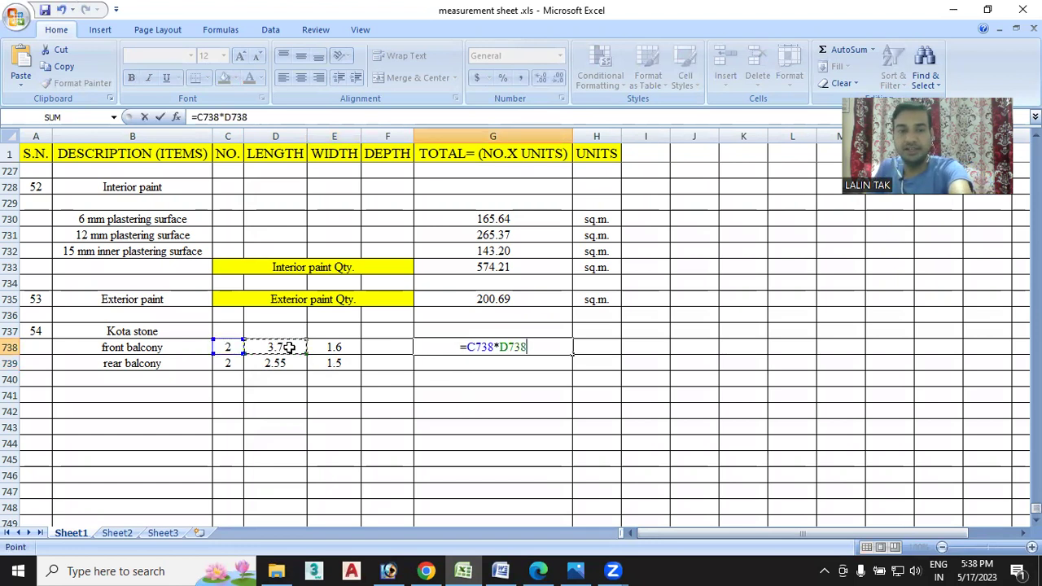
text(*)
click(332, 347)
key(Return)
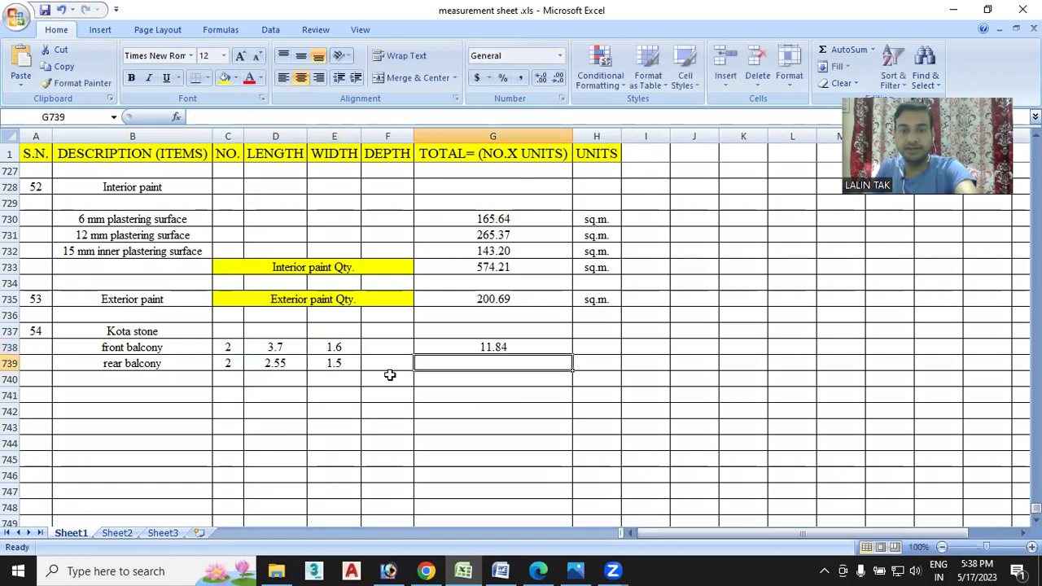
click(585, 346)
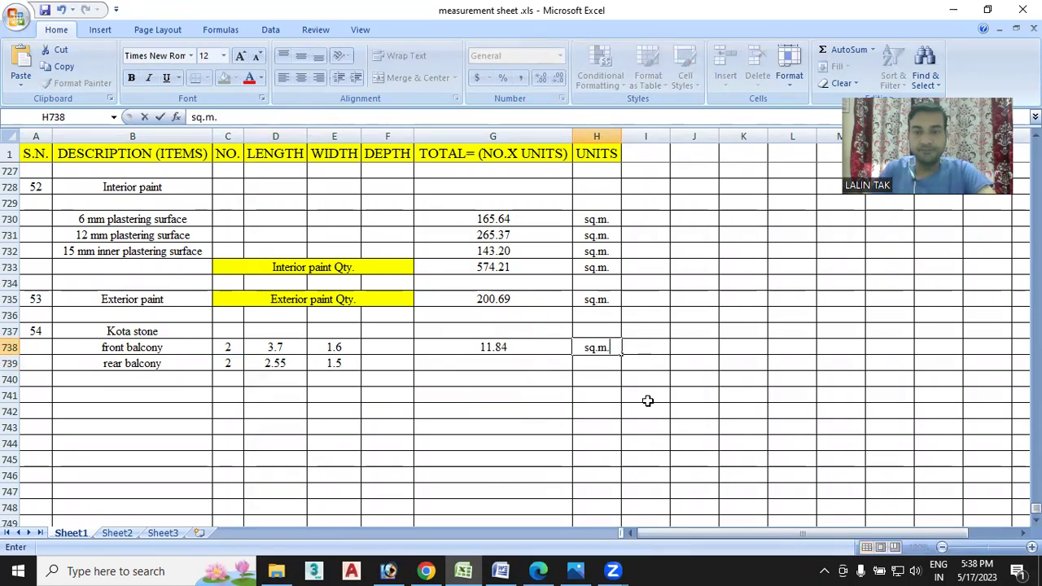
key(Return)
- Fill the area formula and sq.m. unit down to the rear balcony row (7.65)
click(530, 346)
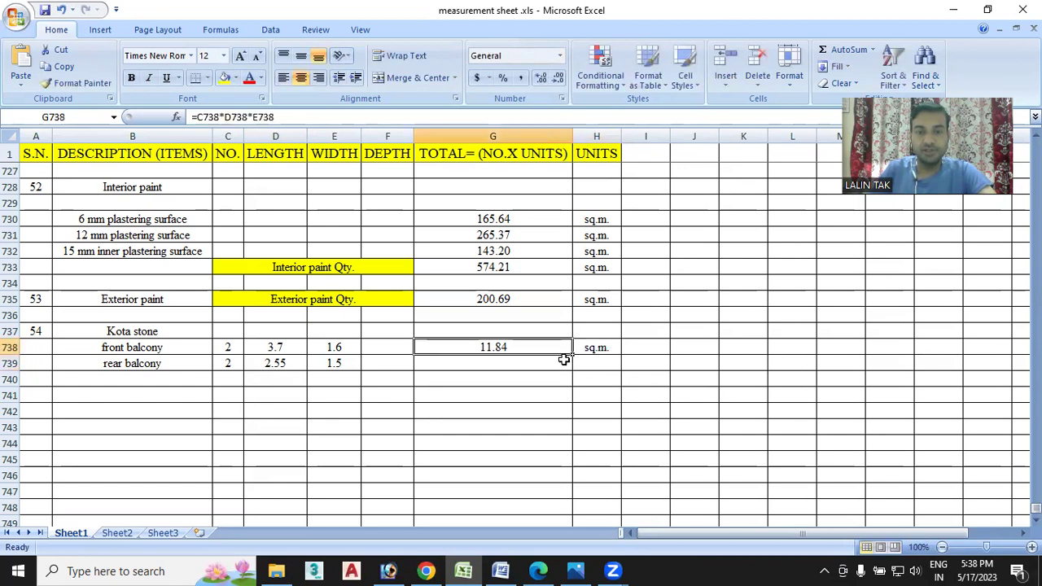
click(481, 365)
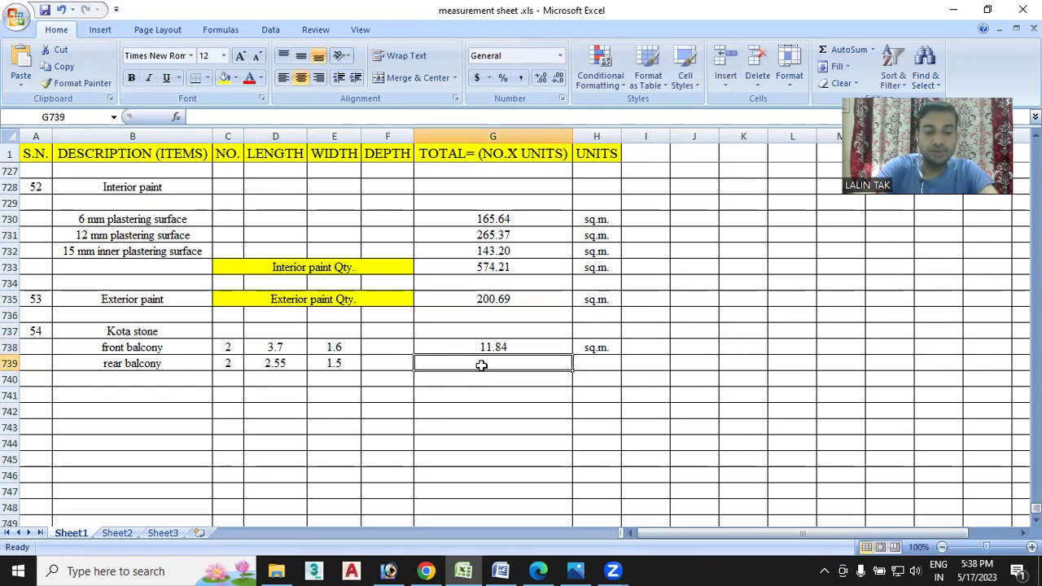
key(ctrl+d)
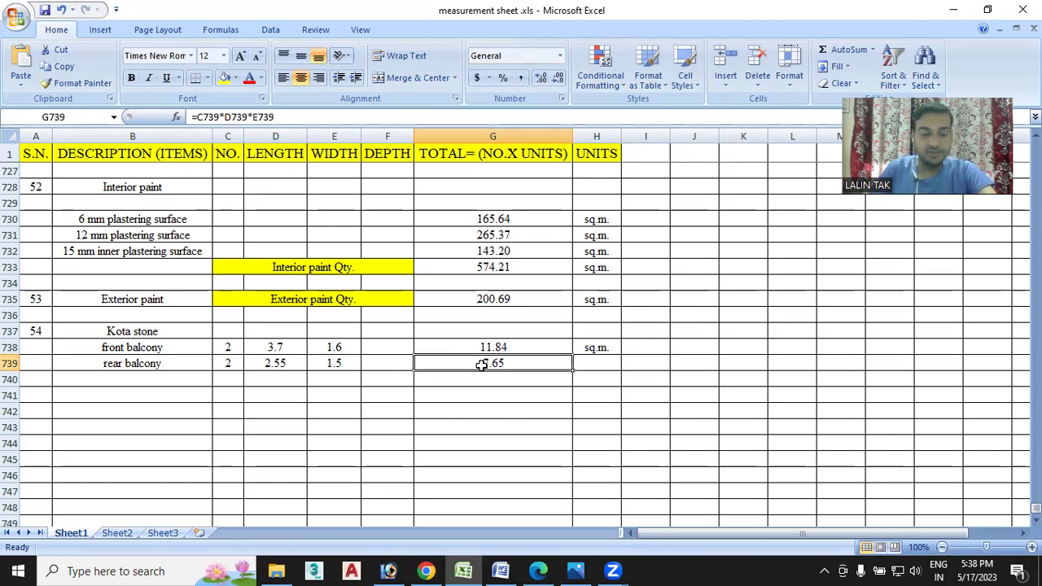
click(593, 364)
key(ctrl+d)
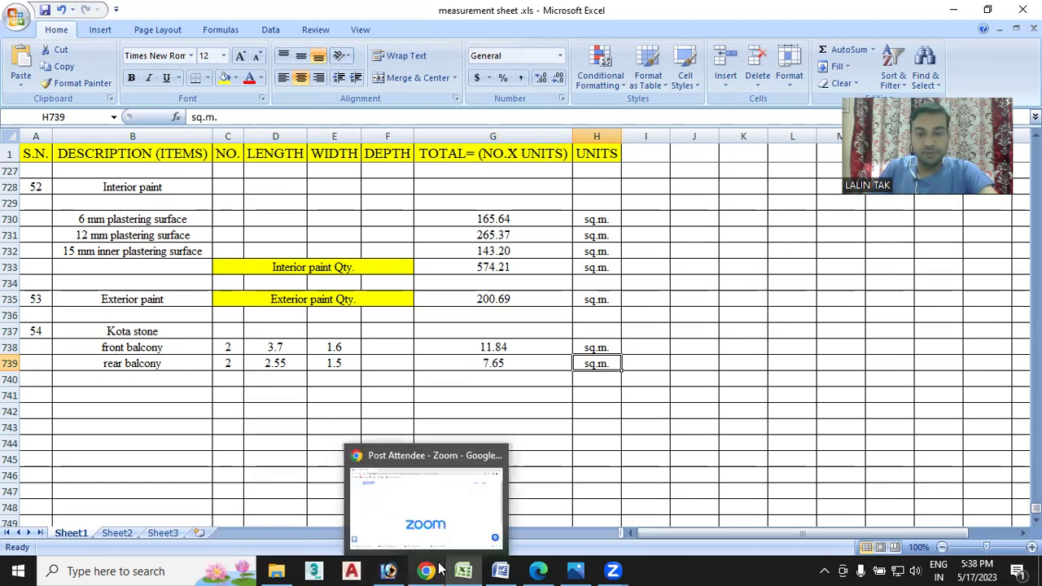
mouse_move(518, 569)
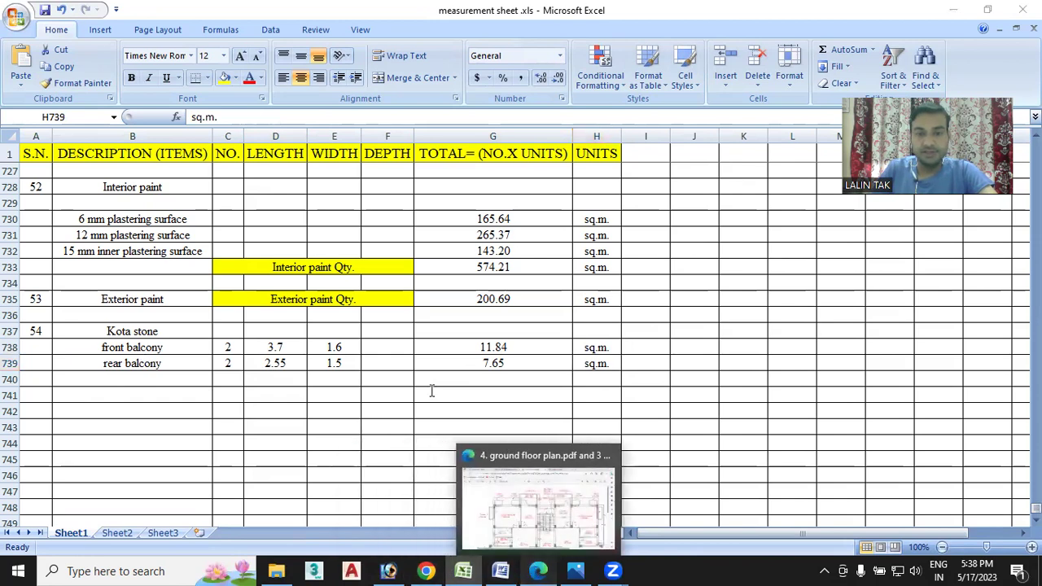
key(alt+Tab)
- Review the Day-28 costing PDF's flooring and dado specification table, then return to Excel
scroll(477, 239, up, 1)
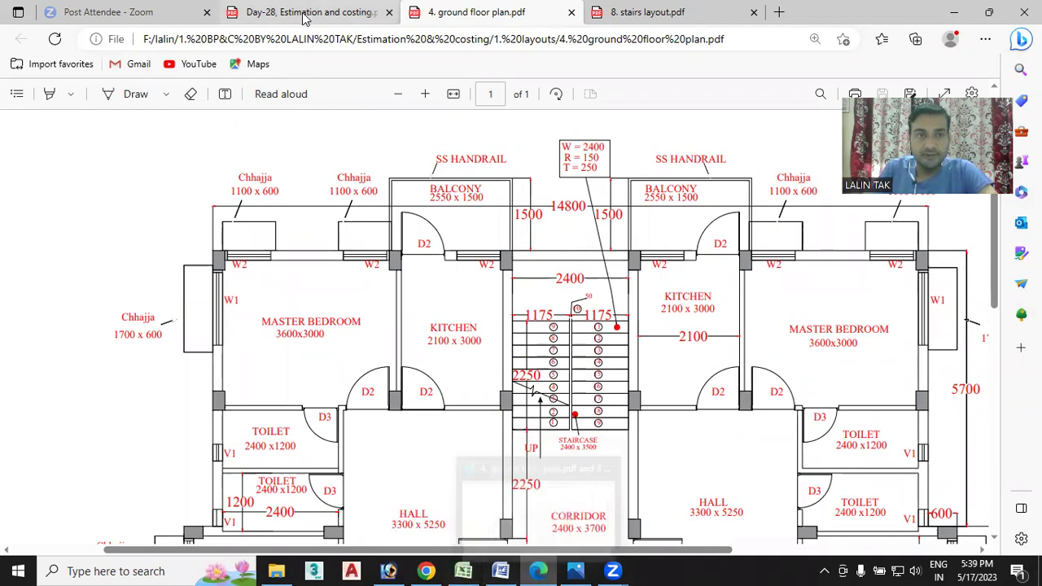
click(354, 10)
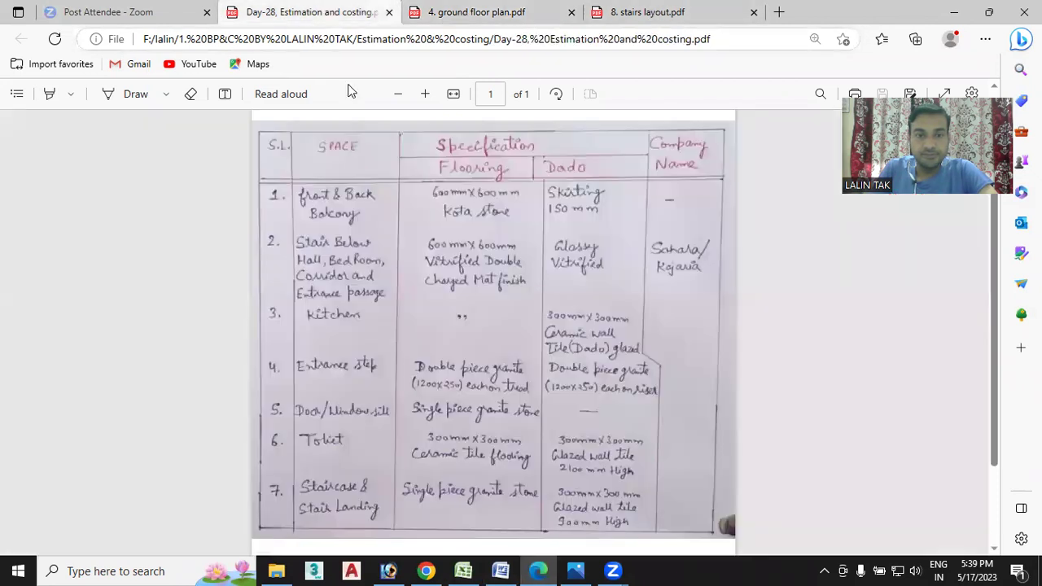
scroll(545, 206, down, 1)
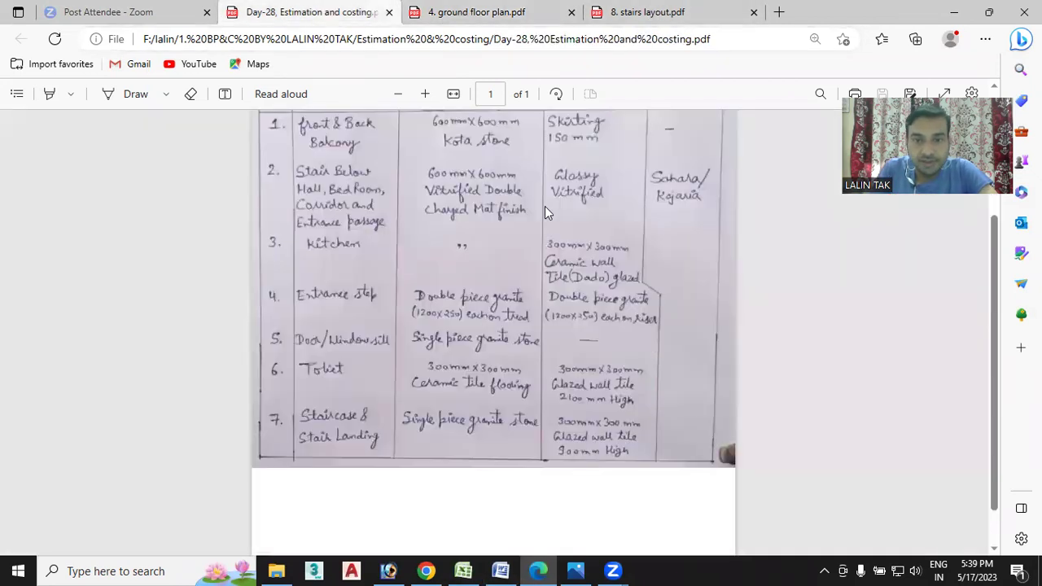
scroll(567, 142, up, 2)
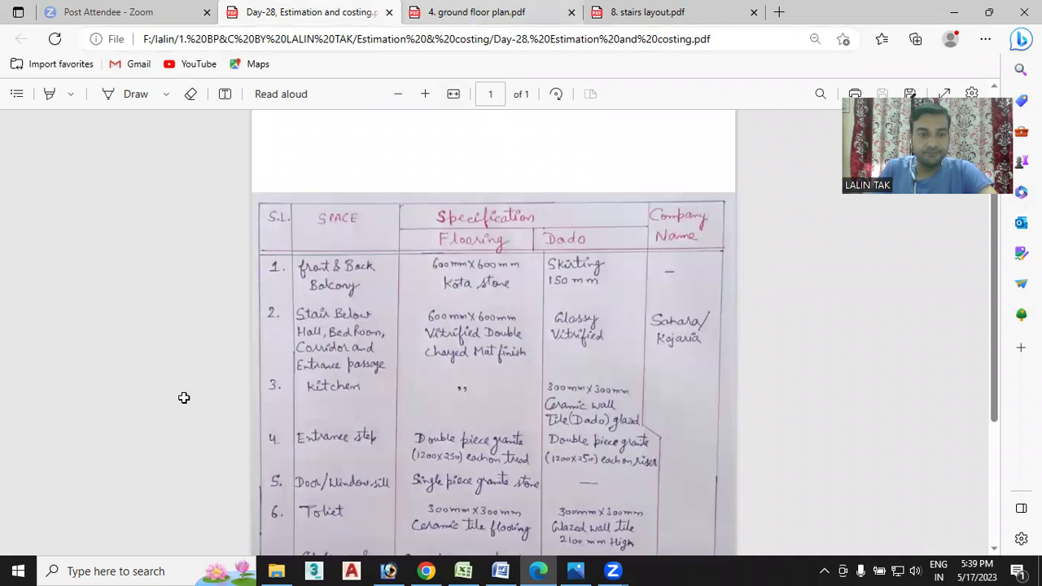
key(alt+Tab)
- Enter the heading 'Dado/skirting' in cell B741
click(105, 394)
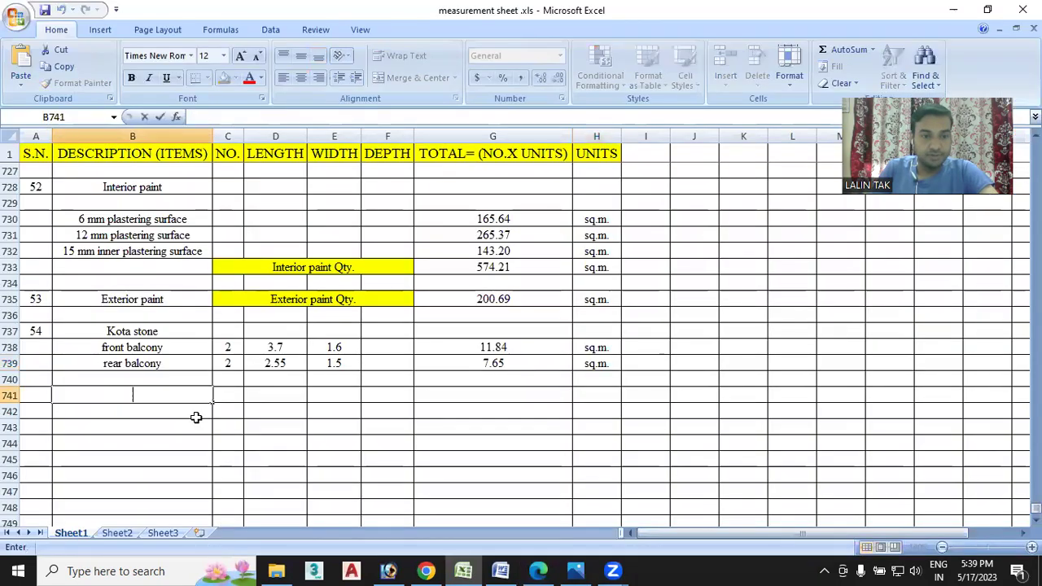
text(Dado)
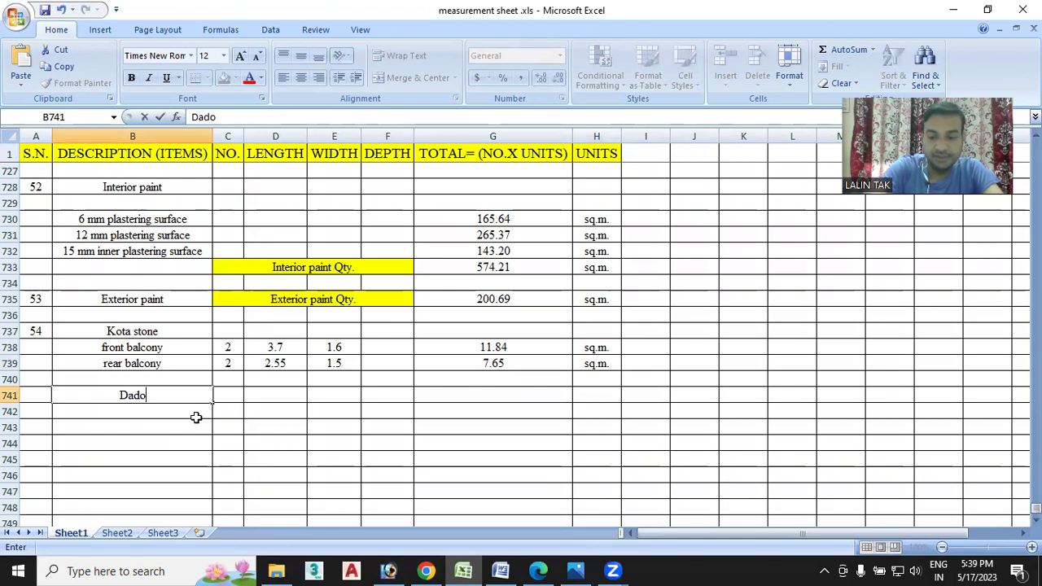
text(/)
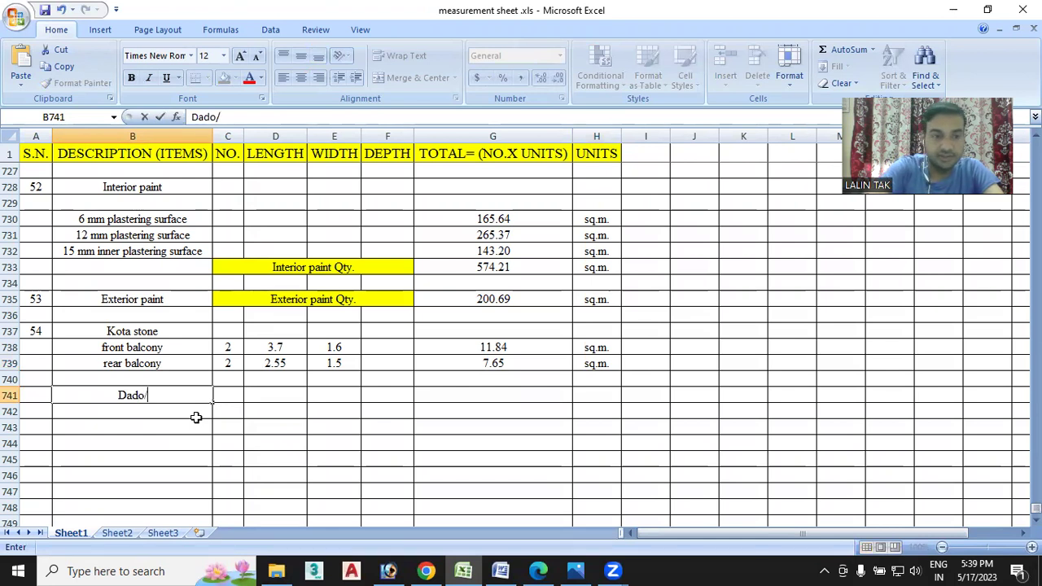
text(s)
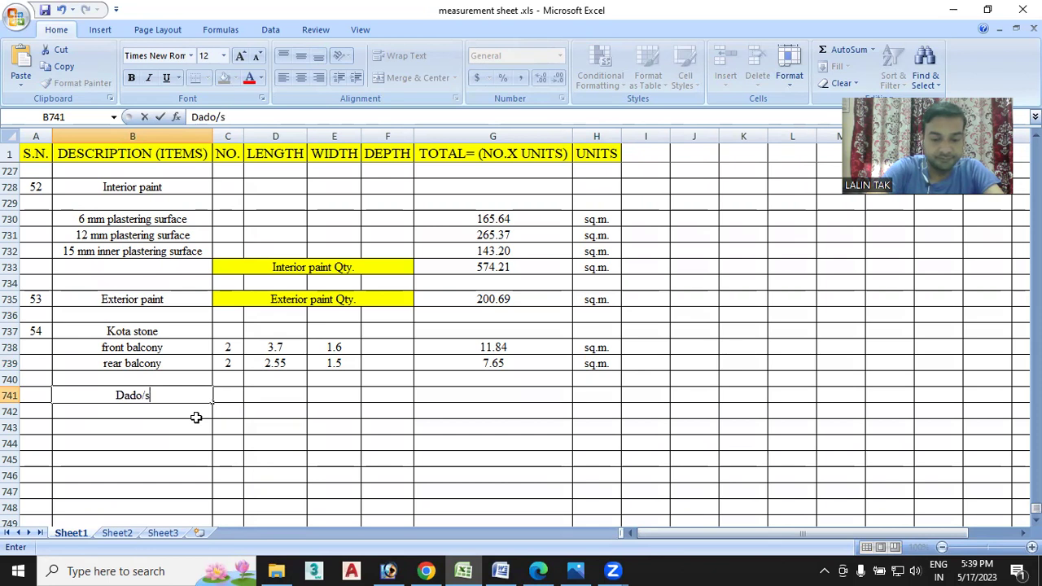
text(kirting)
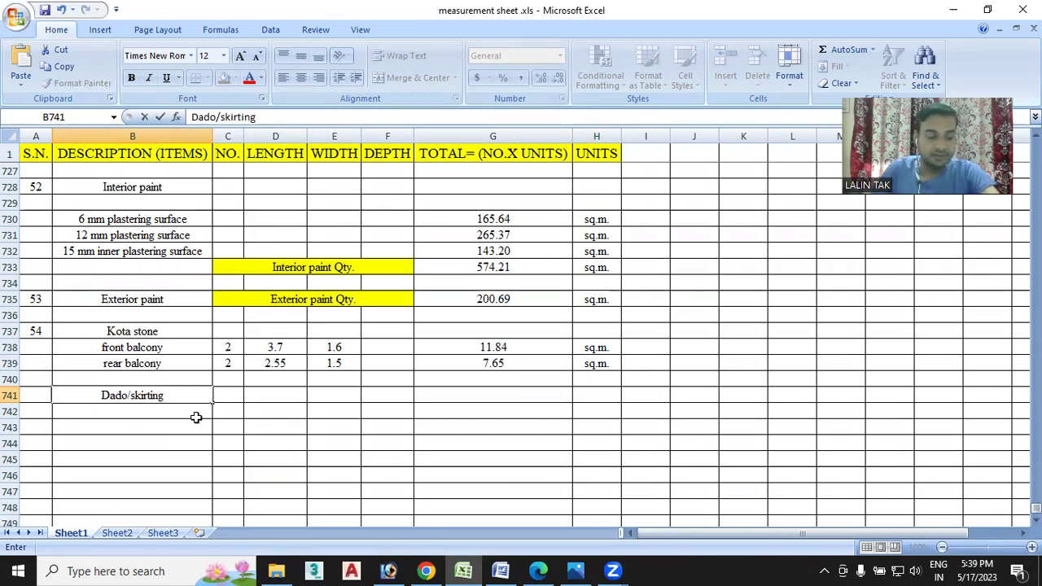
click(133, 427)
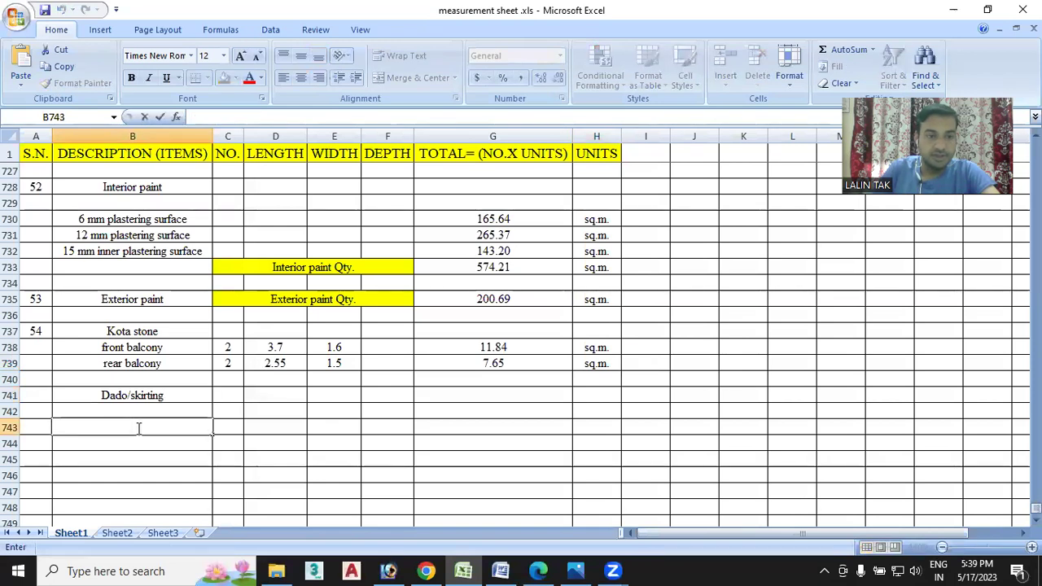
- Copy the front and rear balcony labels into B742:B743 under Dado/skirting
drag(133, 346, 140, 363)
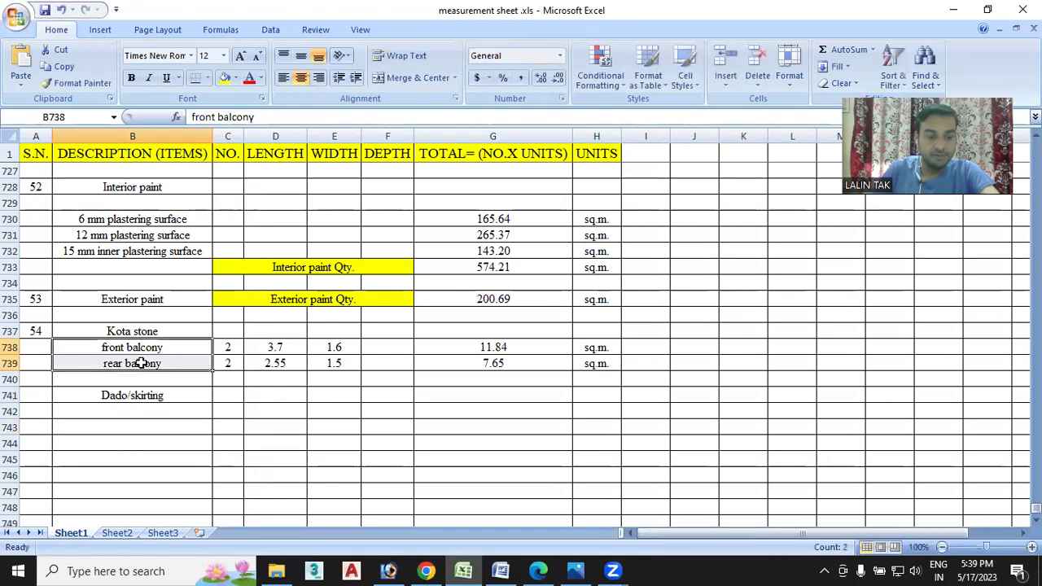
key(ctrl+c)
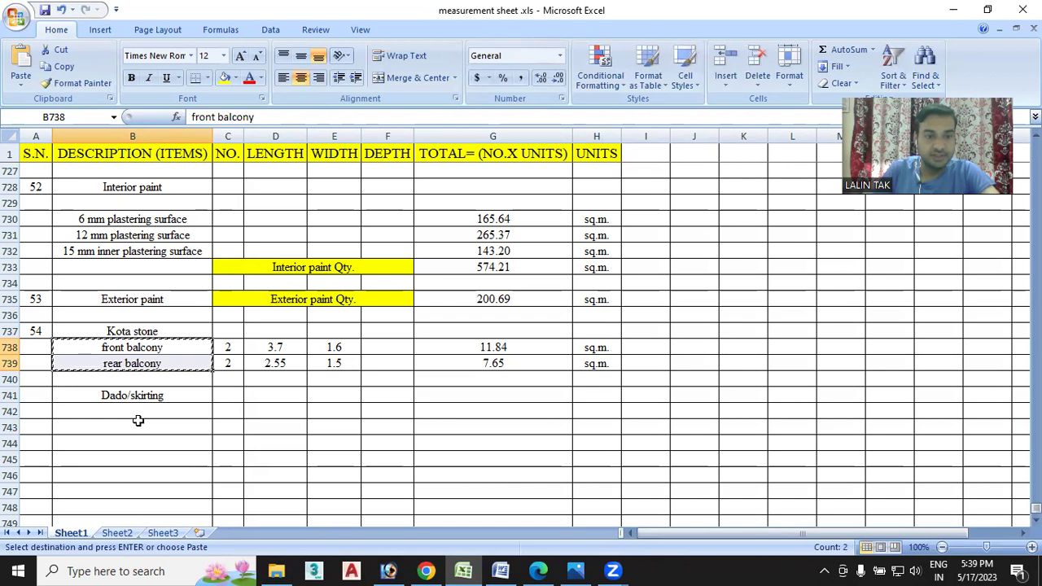
drag(141, 414, 144, 428)
key(ctrl+v)
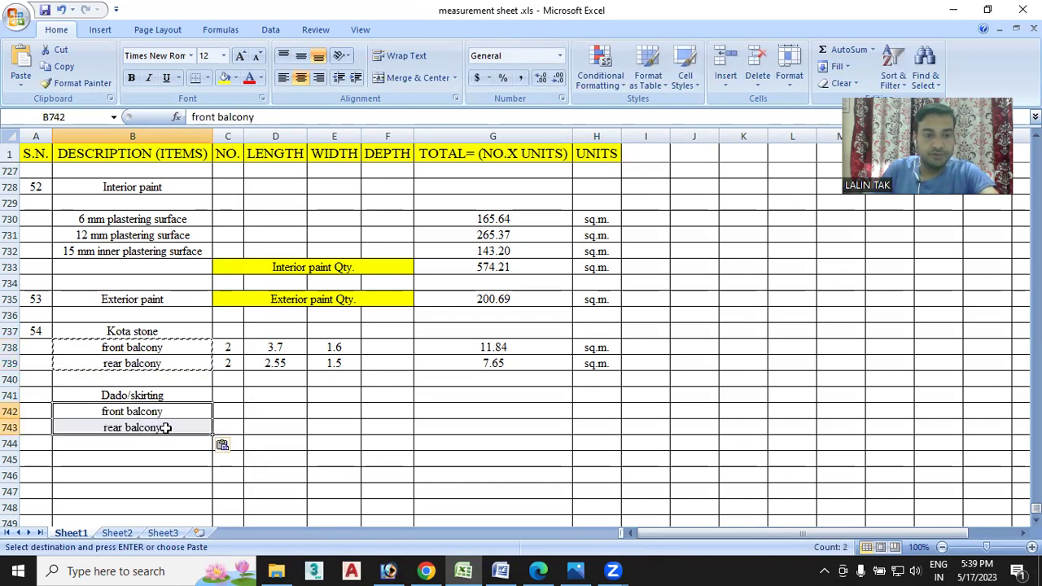
click(231, 413)
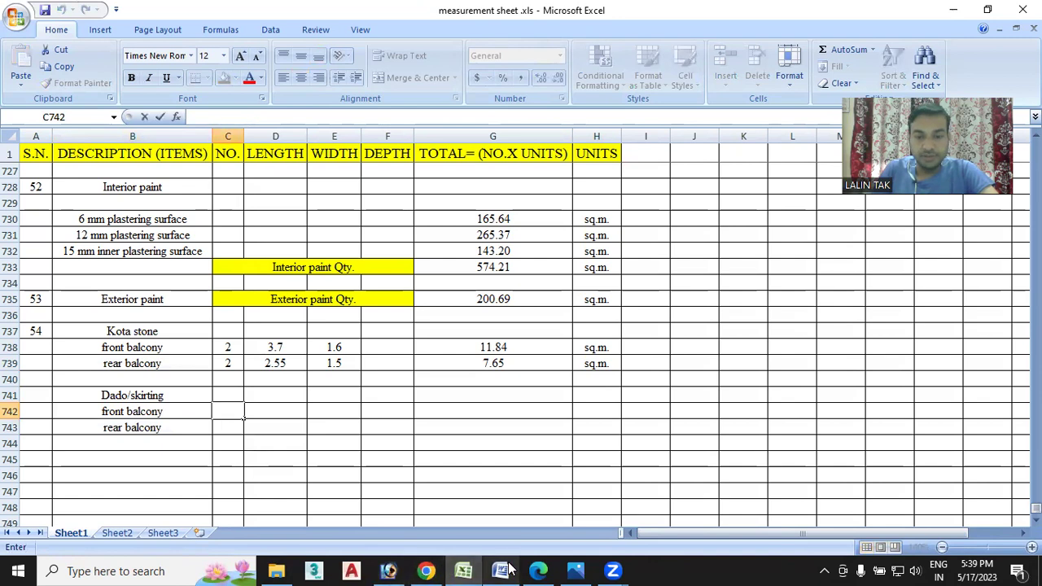
- View the ground floor plan's 3700 x 1600 balcony and 3500 and 800 wall dimensions
click(533, 571)
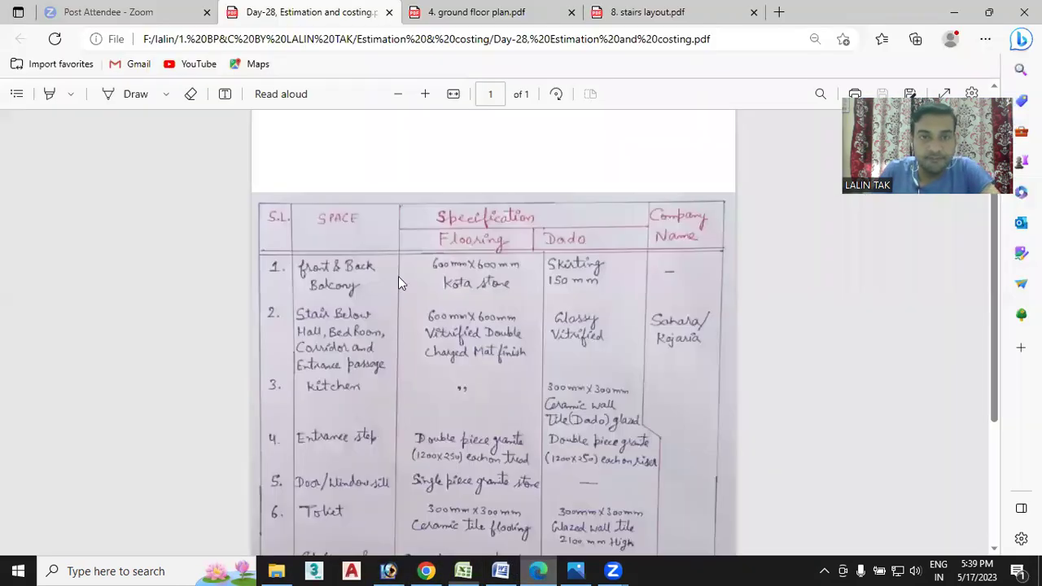
key(ctrl+Tab)
scroll(433, 348, down, 5)
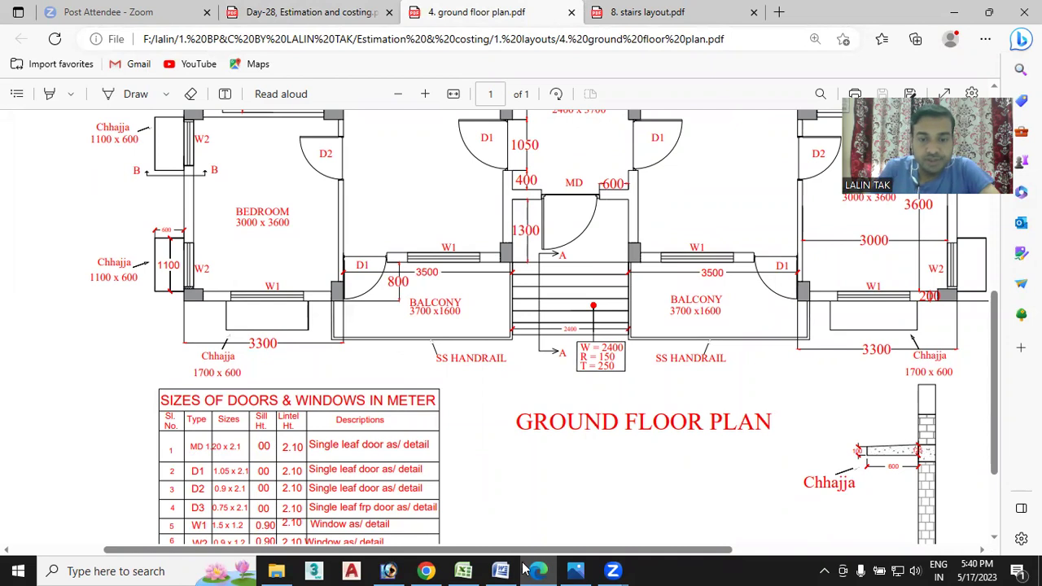
click(465, 570)
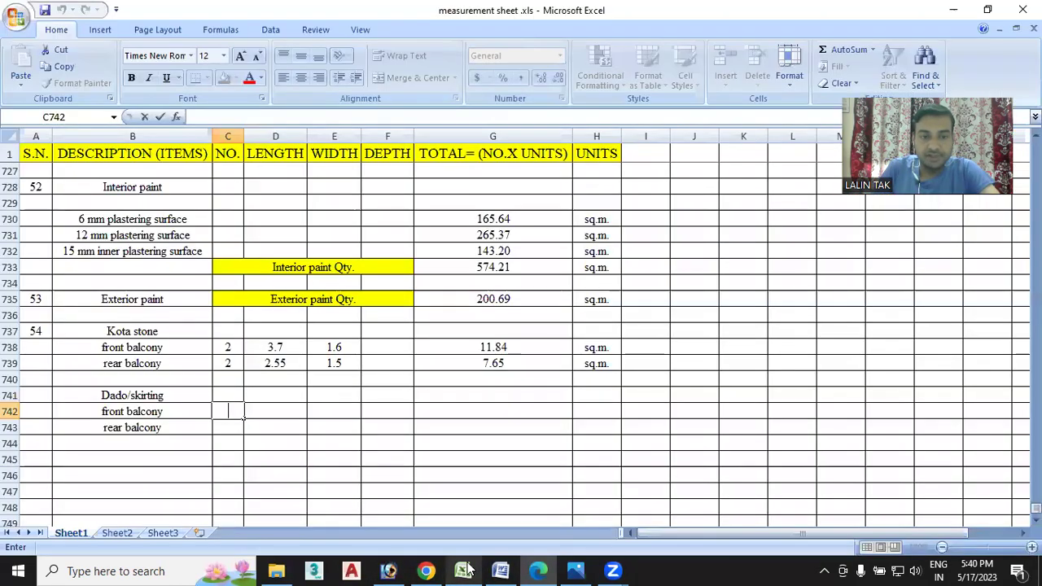
- Give front balcony skirting count 2, length =3.5+0.8 and width 0.15; rear count 2
text(2)
click(273, 411)
text(=3.5)
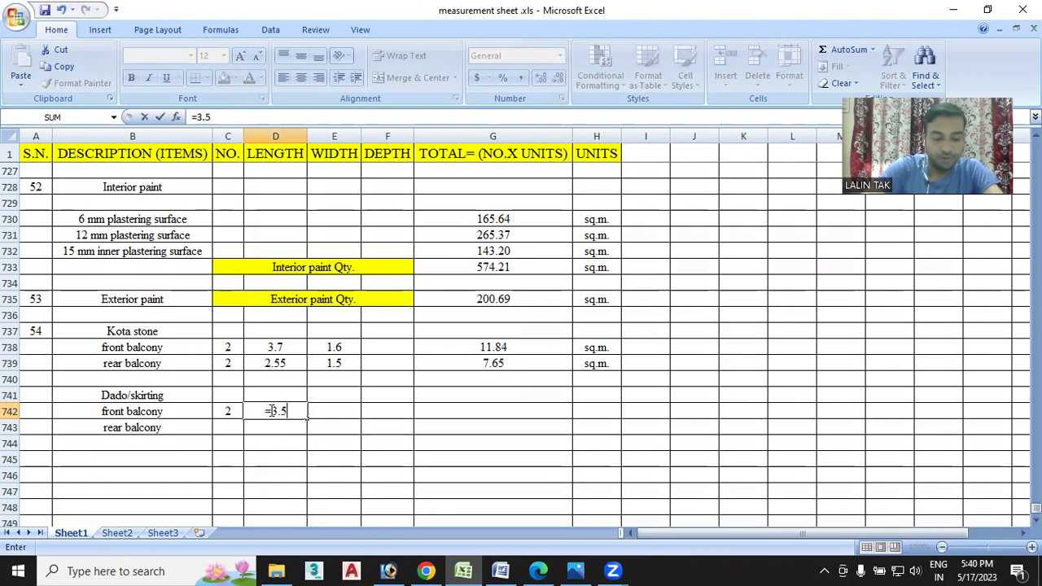
text(+0.8)
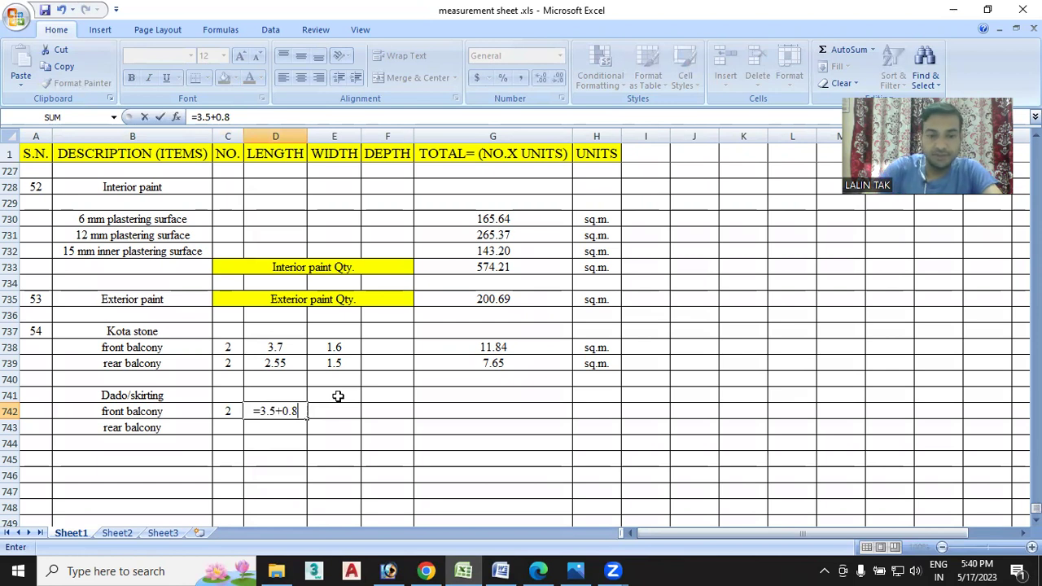
key(Return)
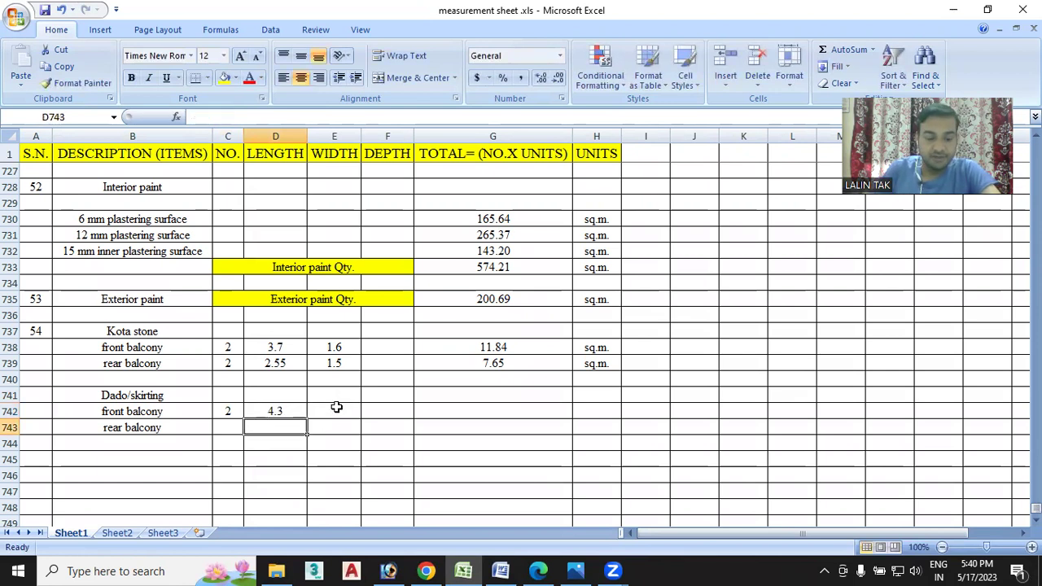
click(337, 410)
text(=)
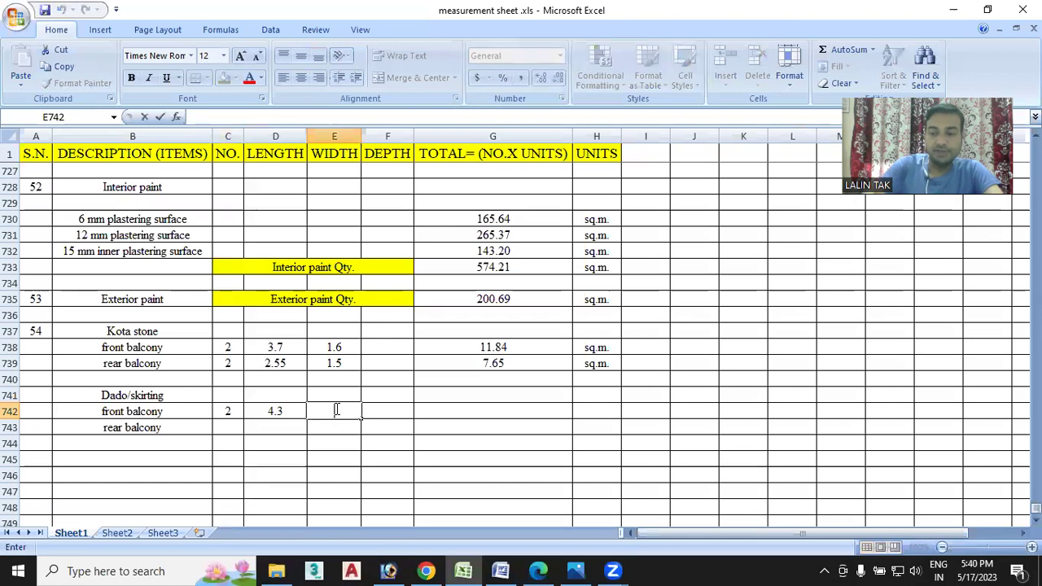
text(0)
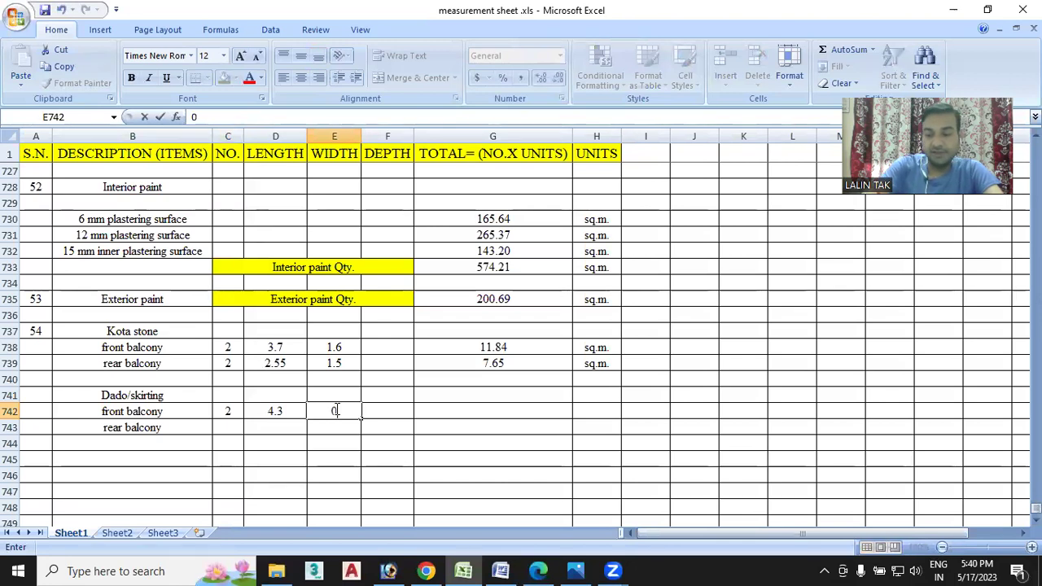
text(.15)
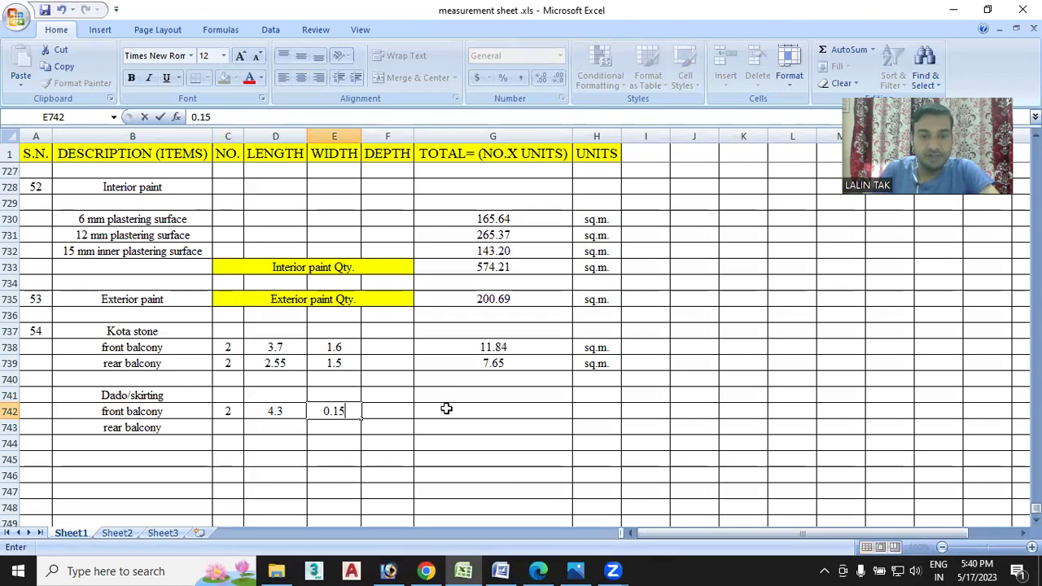
click(232, 428)
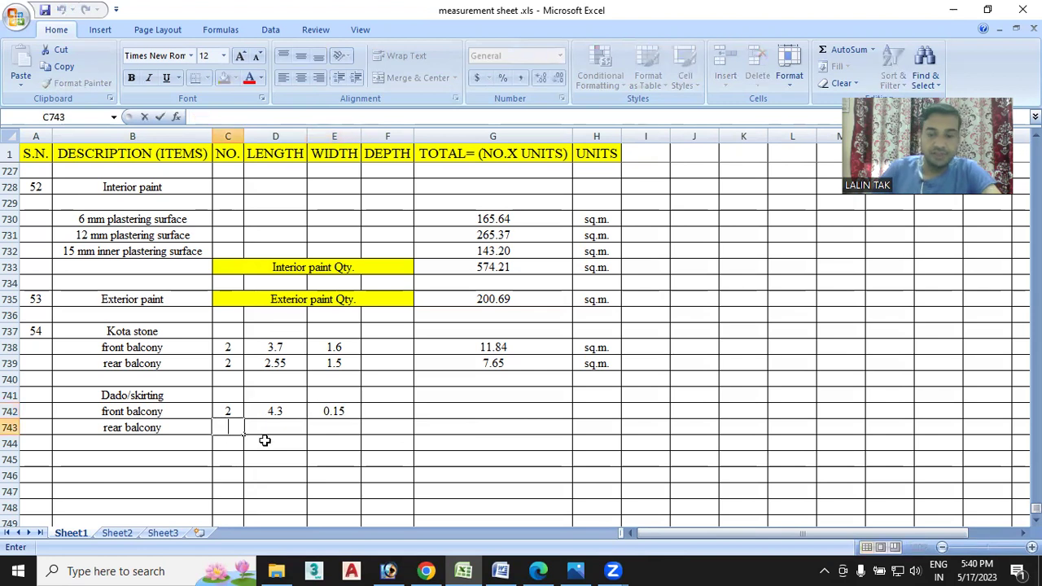
text(2)
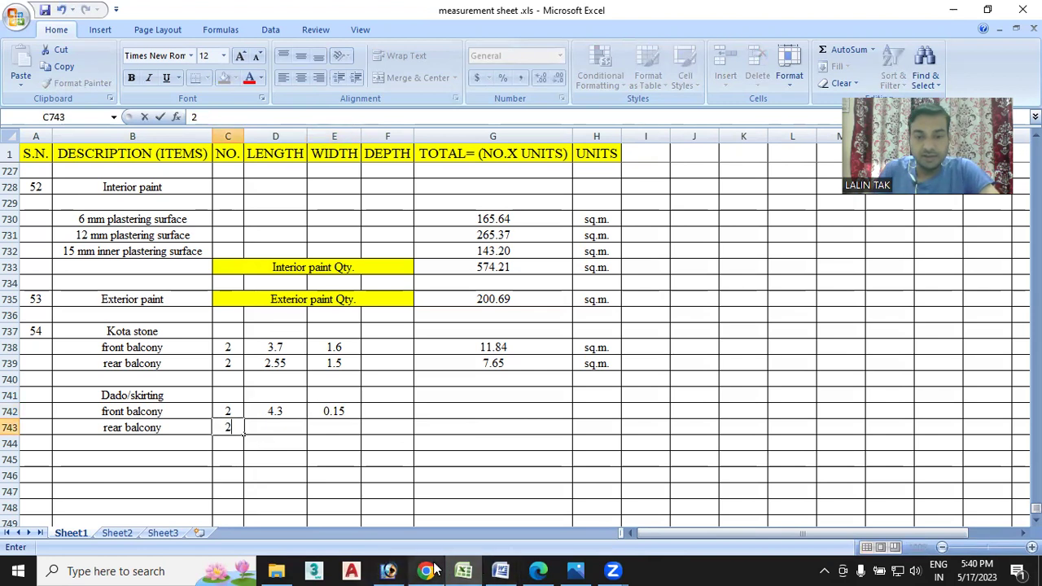
- Check the 2550 x 1500 rear balconies on the ground floor plan PDF, then return to Excel
click(537, 570)
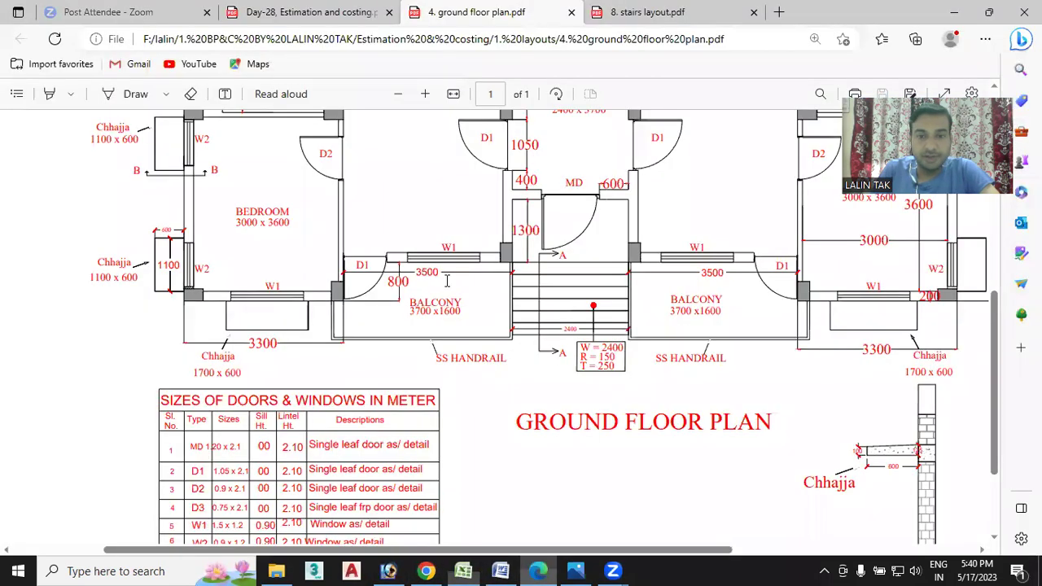
scroll(448, 278, up, 10)
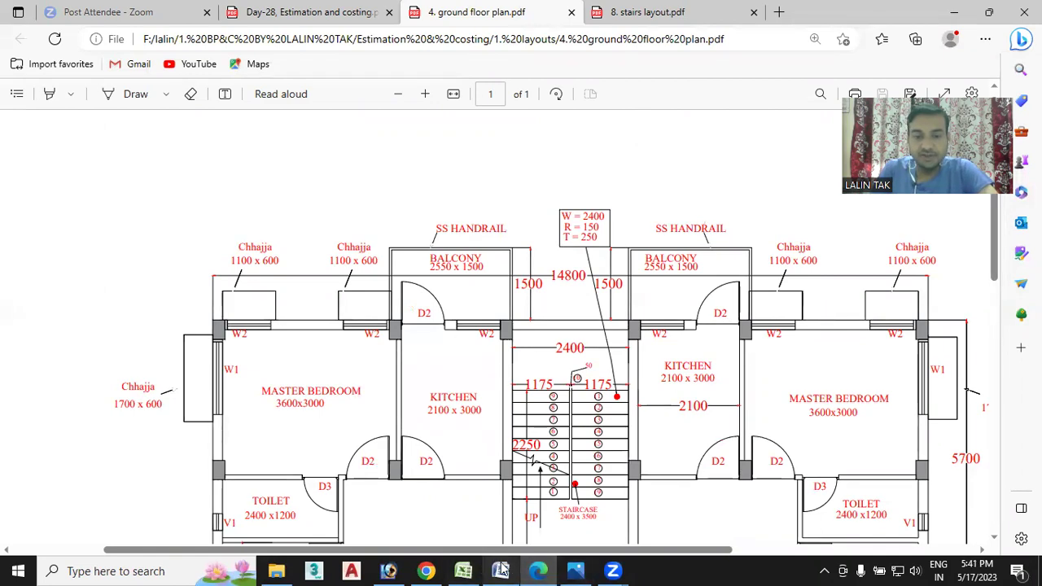
click(467, 569)
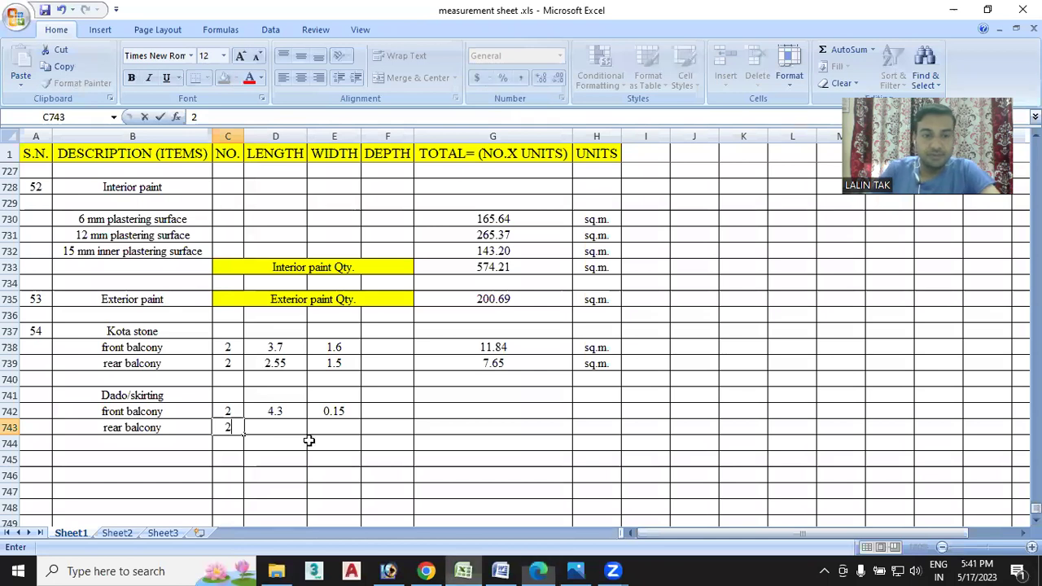
- Enter the rear balcony skirting length 2.55 and width 0.15
key(Tab)
text(2.55)
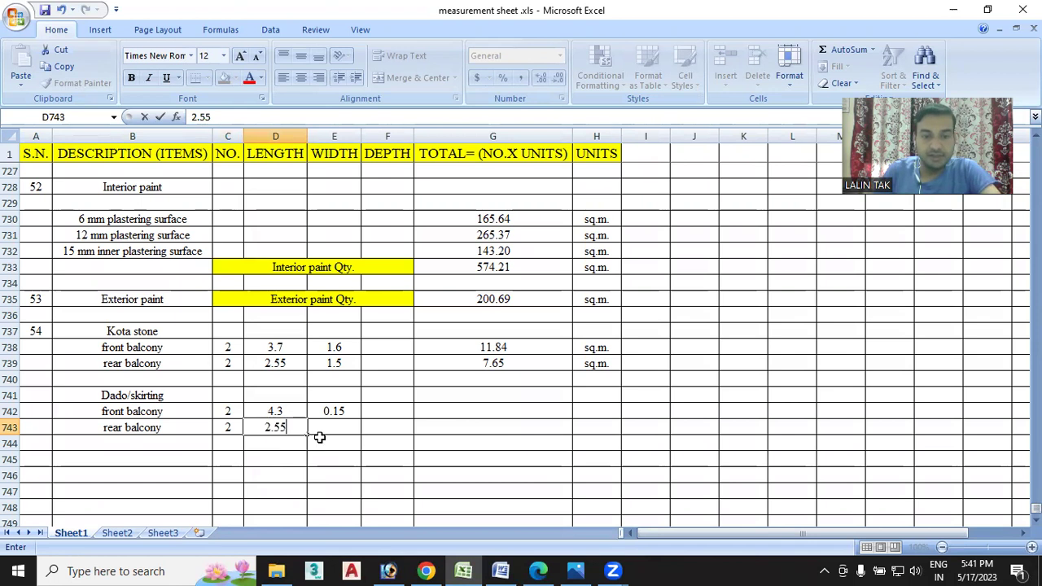
click(335, 425)
text(0.15)
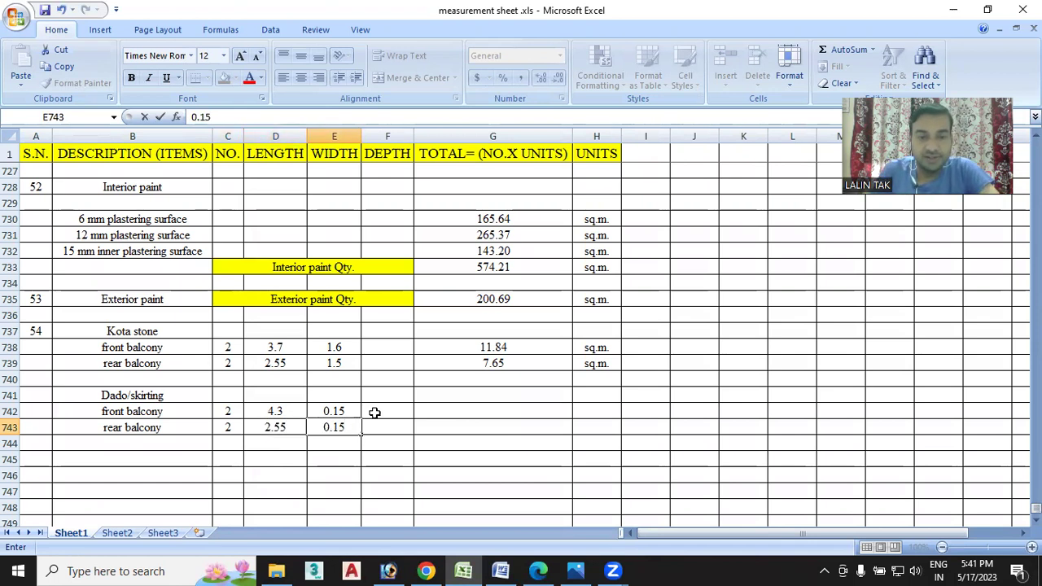
- Calculate the front balcony skirting total in G742 with =C742*D742*E742
click(472, 411)
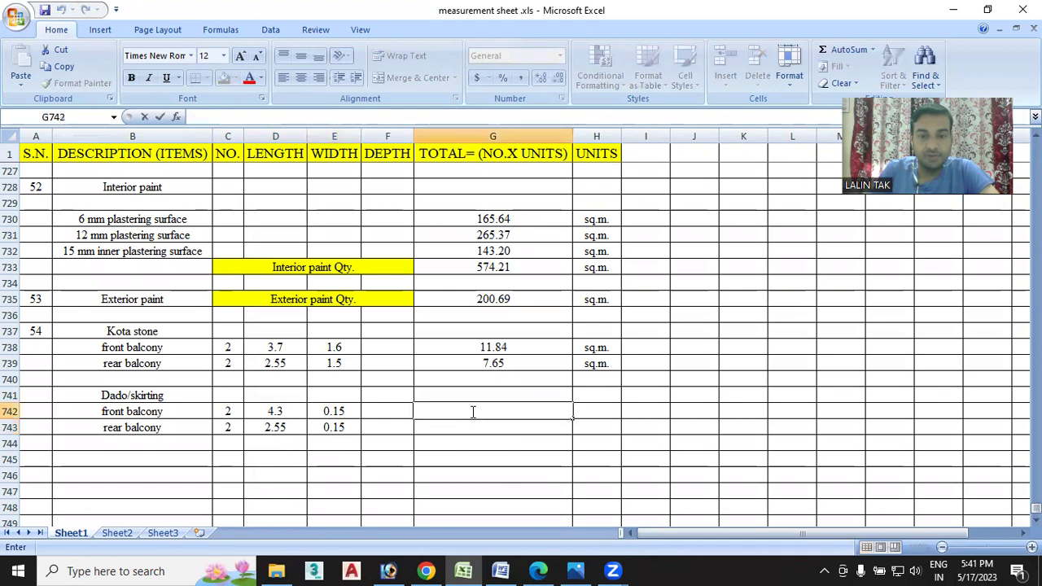
text(=)
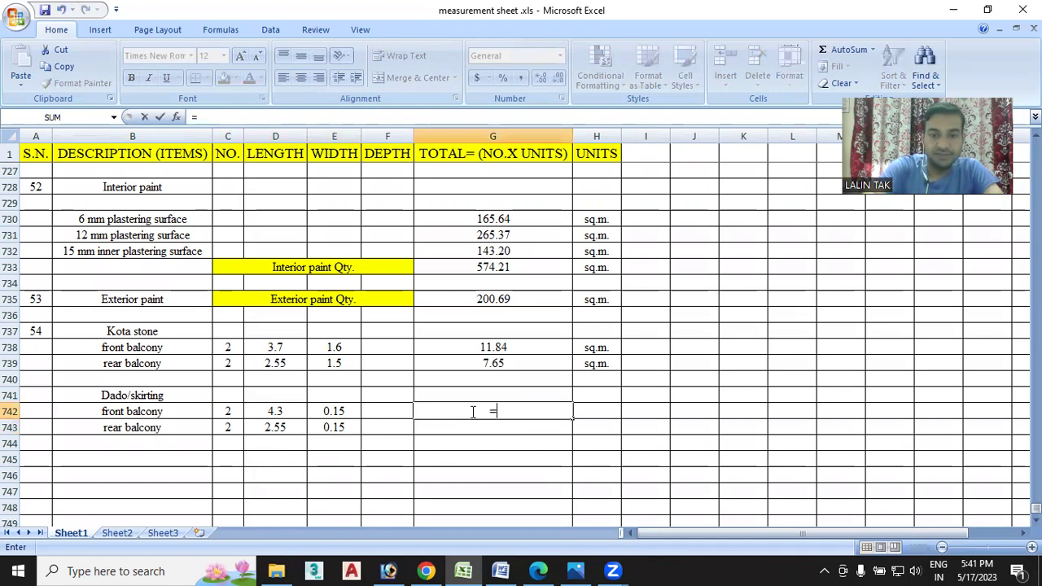
click(241, 412)
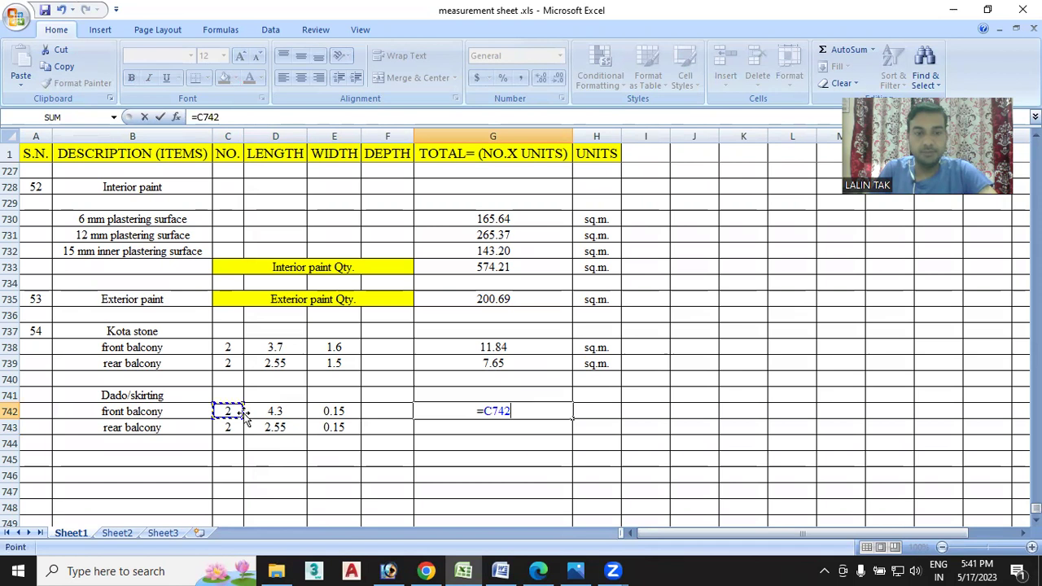
text(*)
click(273, 414)
text(*)
click(330, 411)
key(Return)
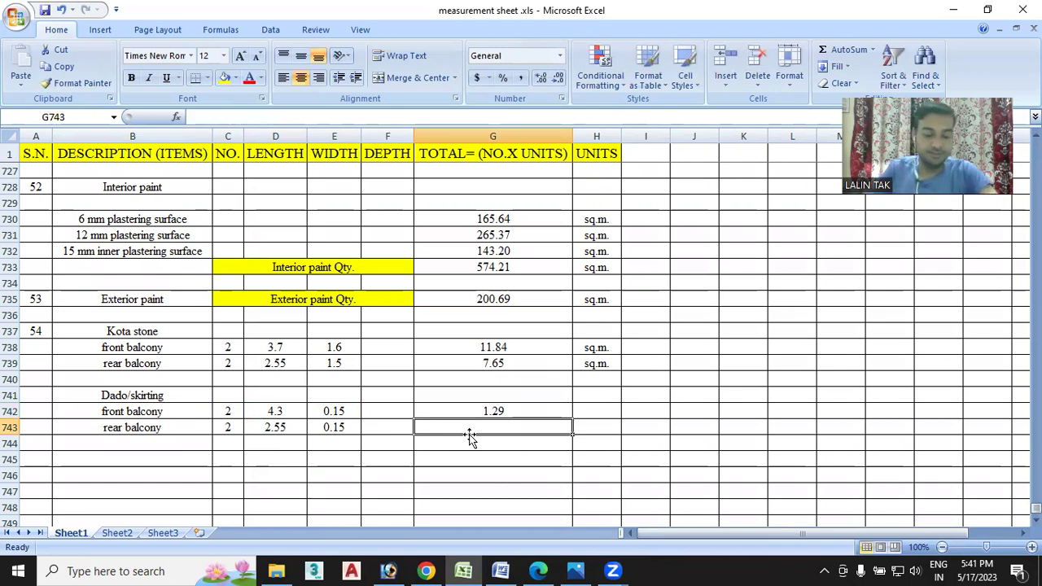
- Fill the total formula down to G743 and give both balcony rows sq.m. units
click(556, 409)
drag(570, 419, 571, 433)
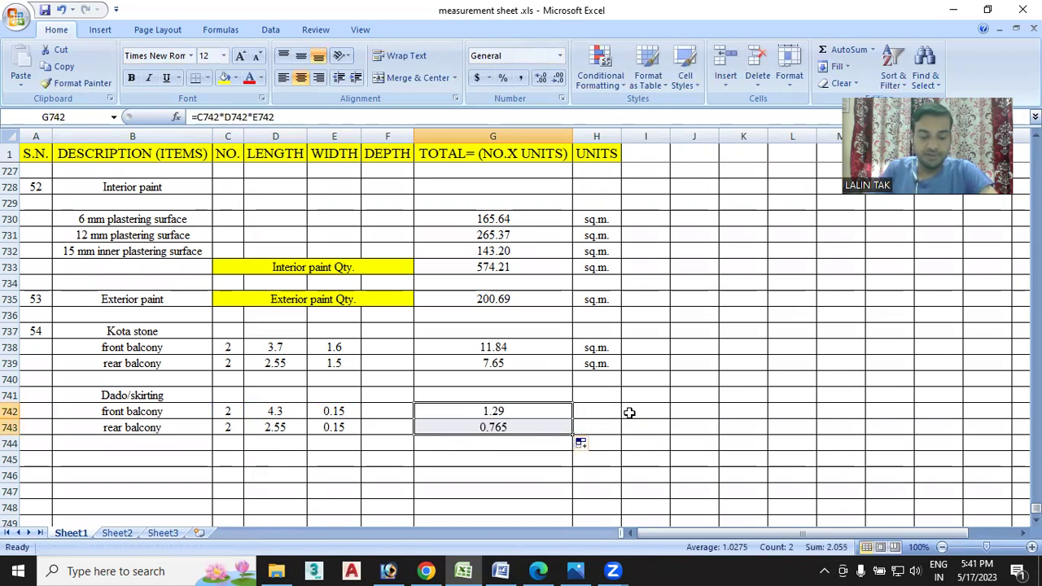
click(596, 413)
text(s)
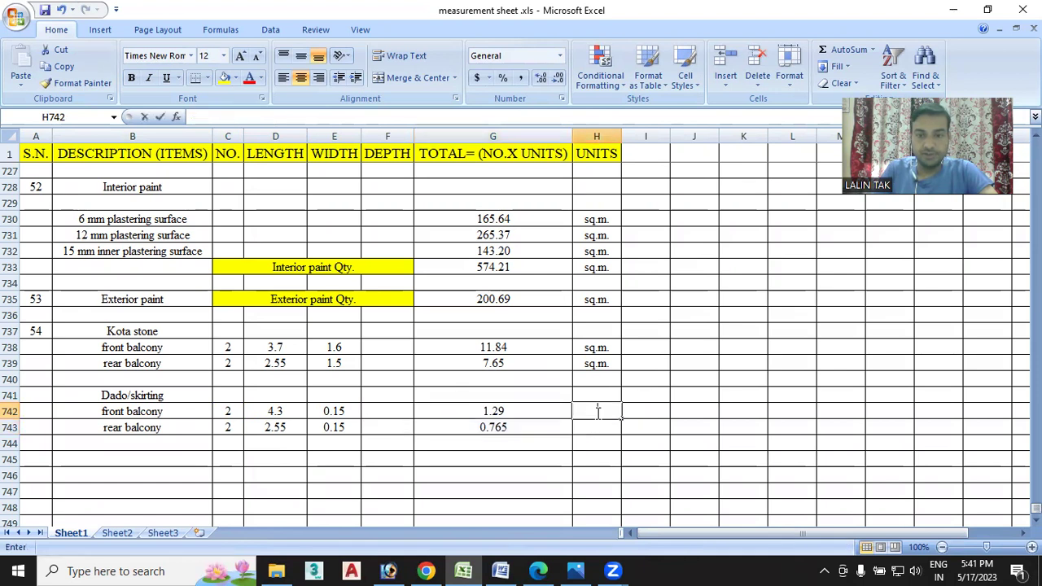
text(q.m.)
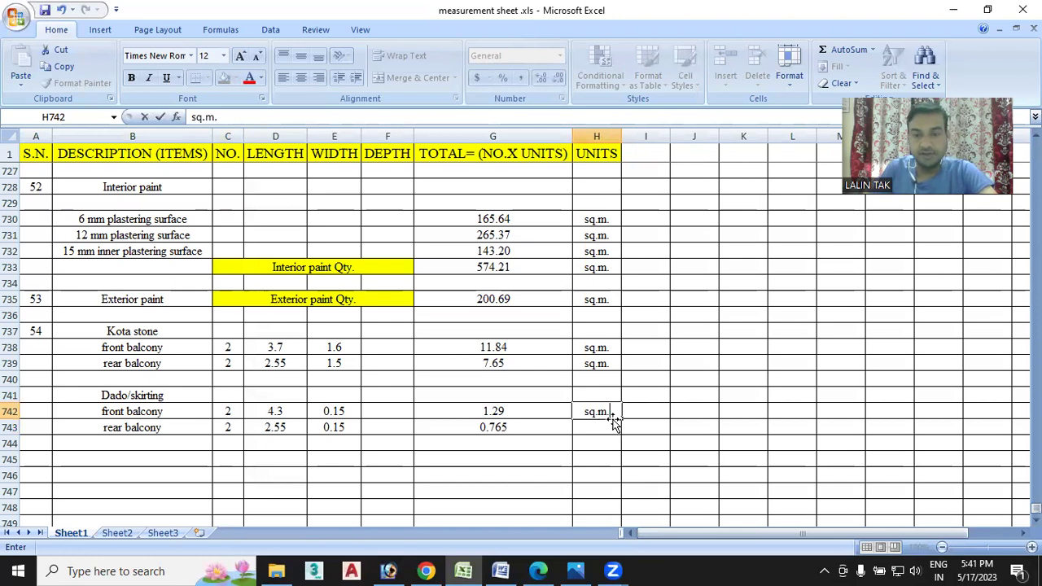
key(Tab)
click(617, 416)
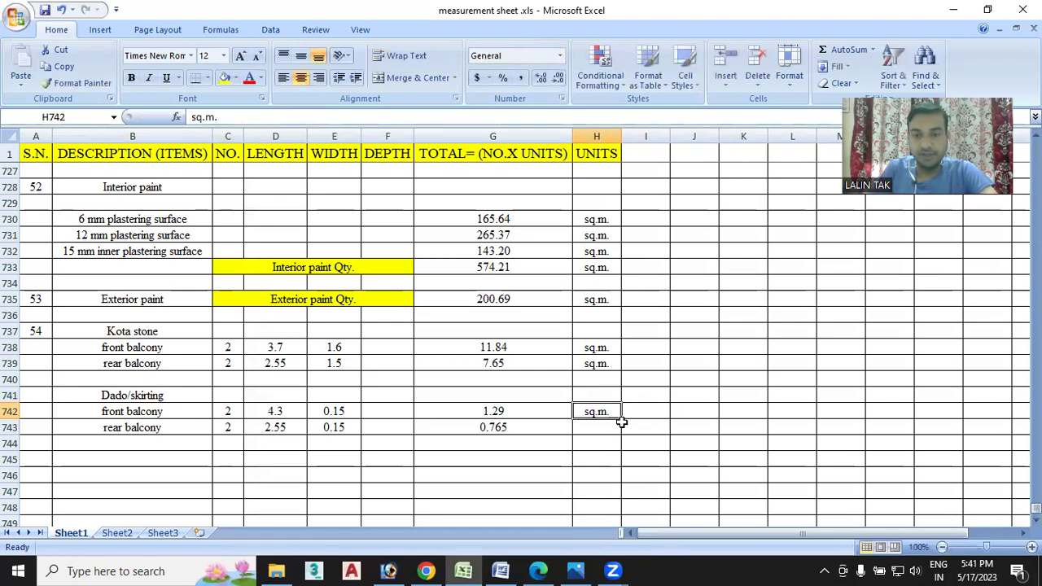
drag(622, 417, 622, 433)
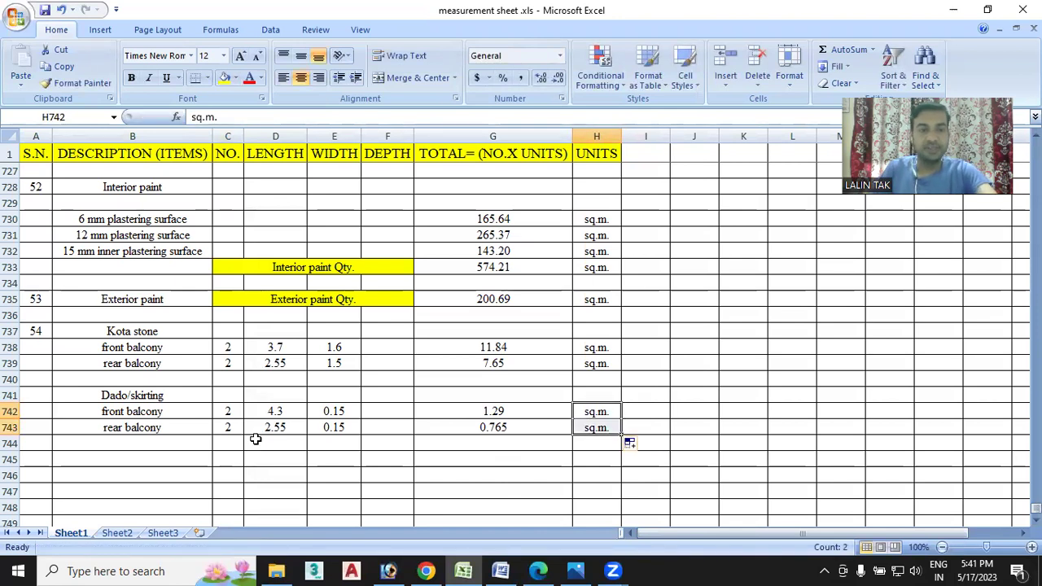
- Enter the heading 'Deduction' in B745 below the balcony rows
scroll(256, 439, down, 1)
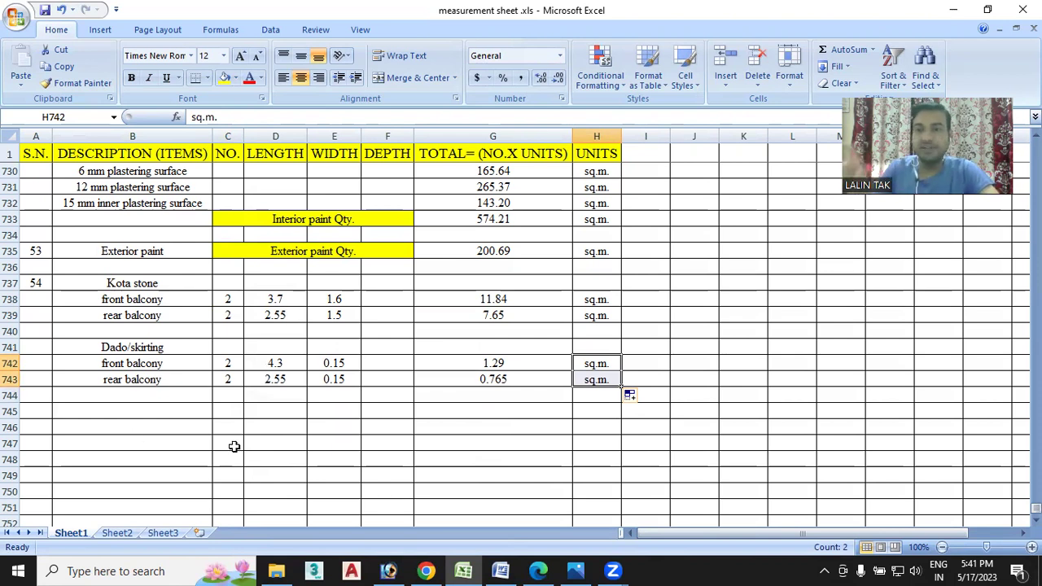
click(123, 411)
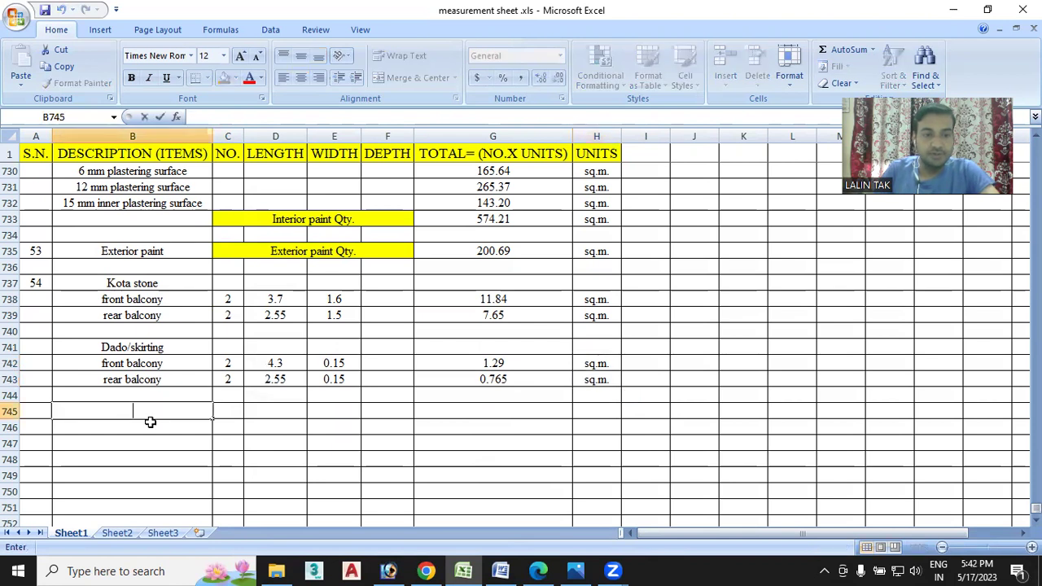
text(Deduction)
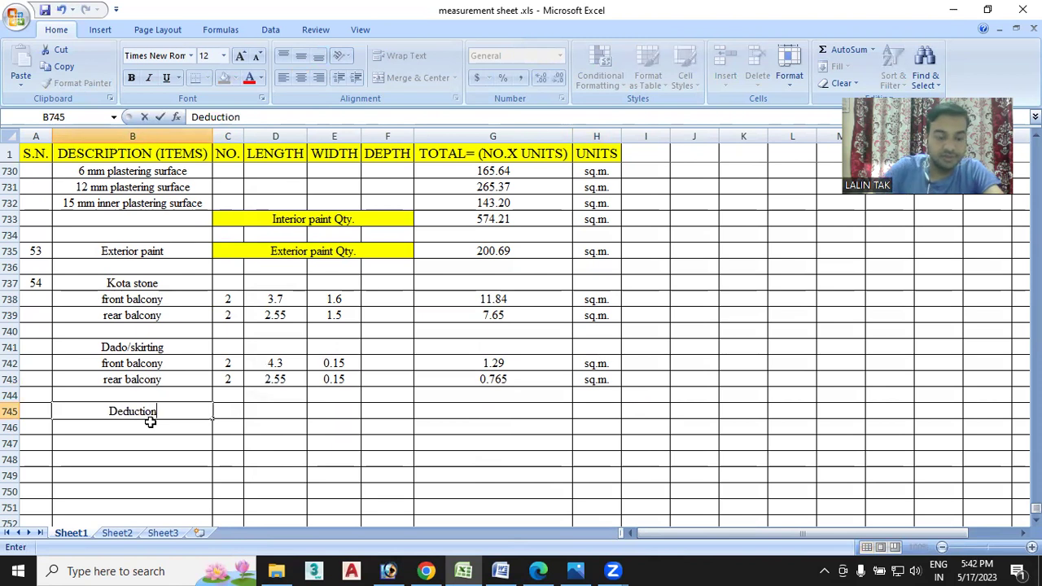
key(Return)
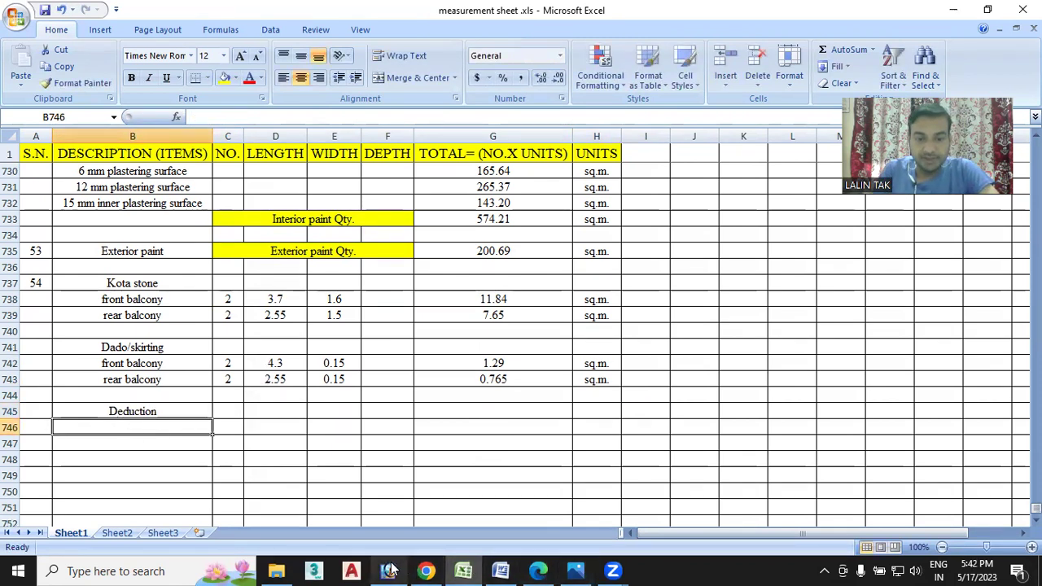
click(538, 569)
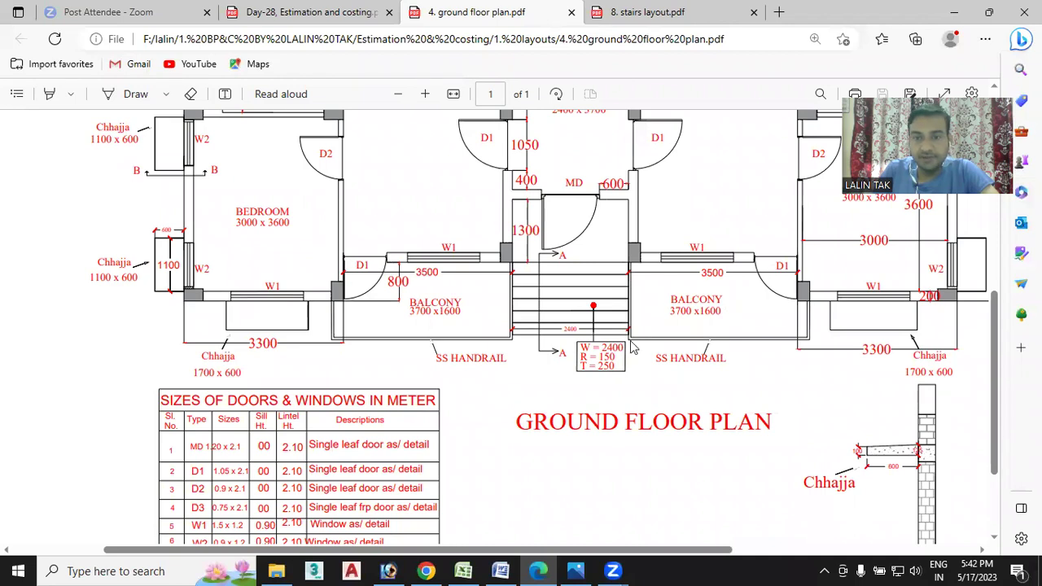
scroll(543, 332, down, 3)
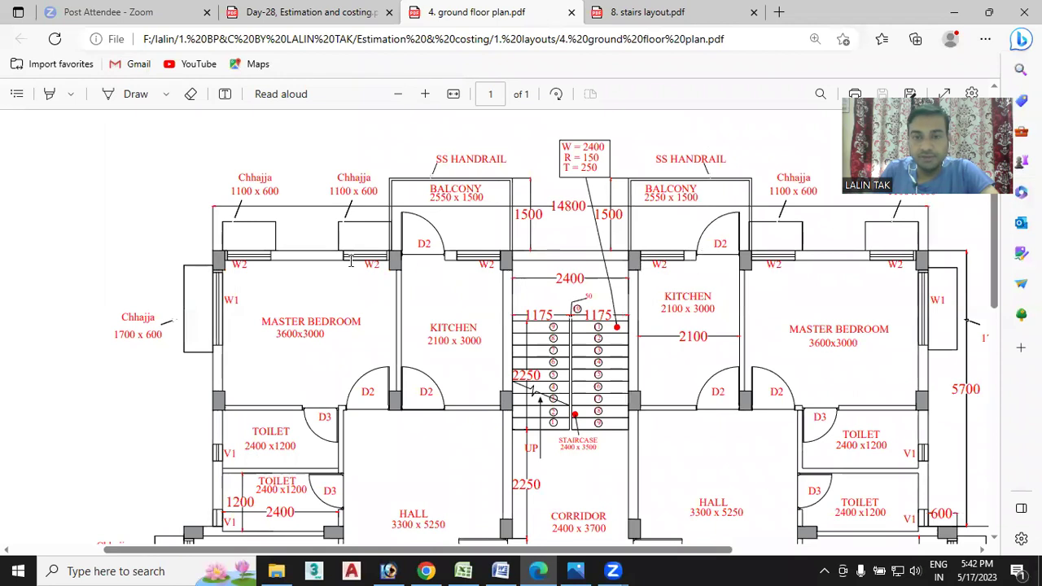
scroll(656, 268, down, 5)
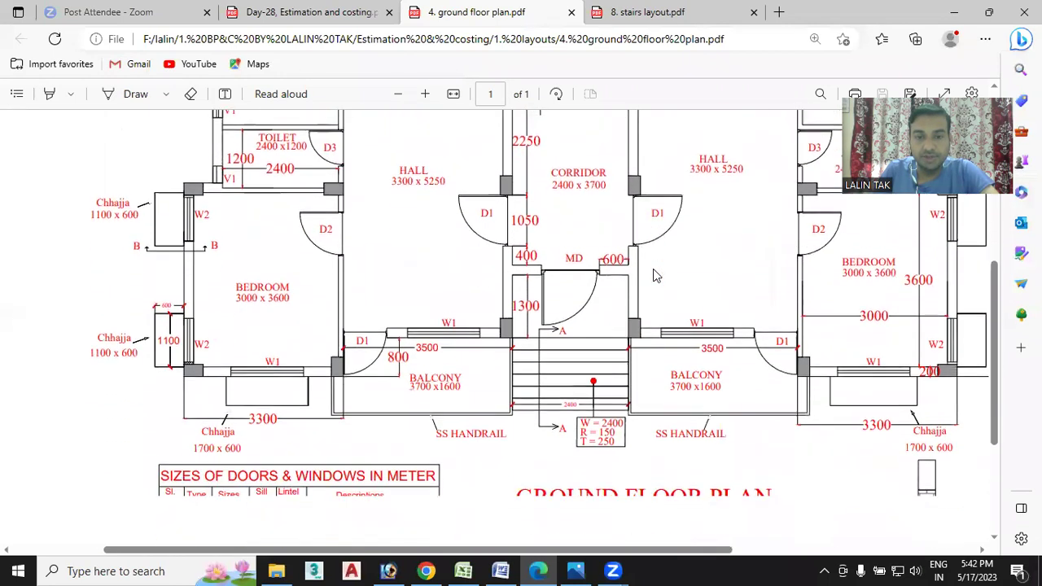
scroll(405, 389, down, 2)
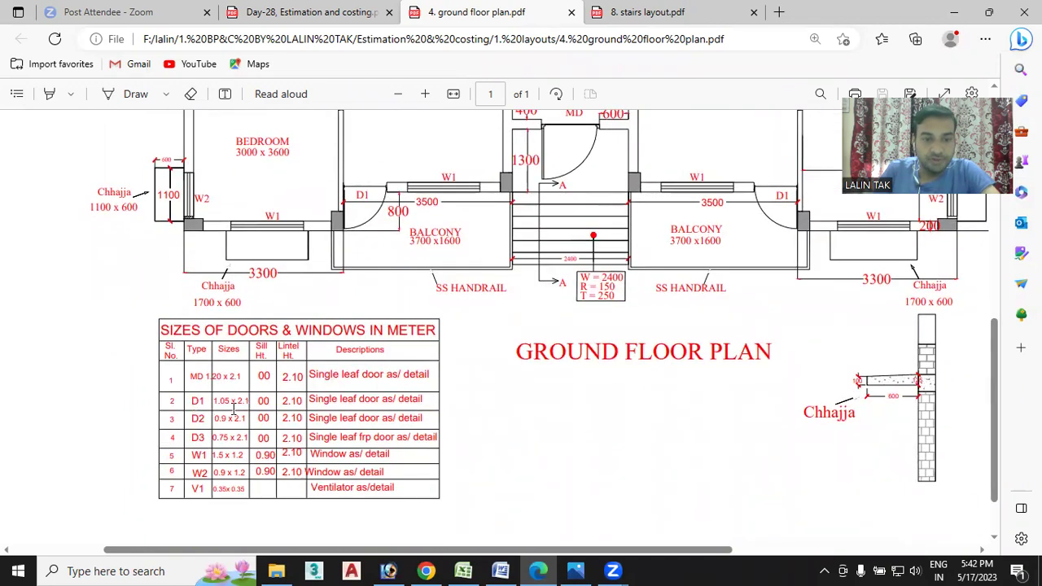
scroll(236, 419, down, 1)
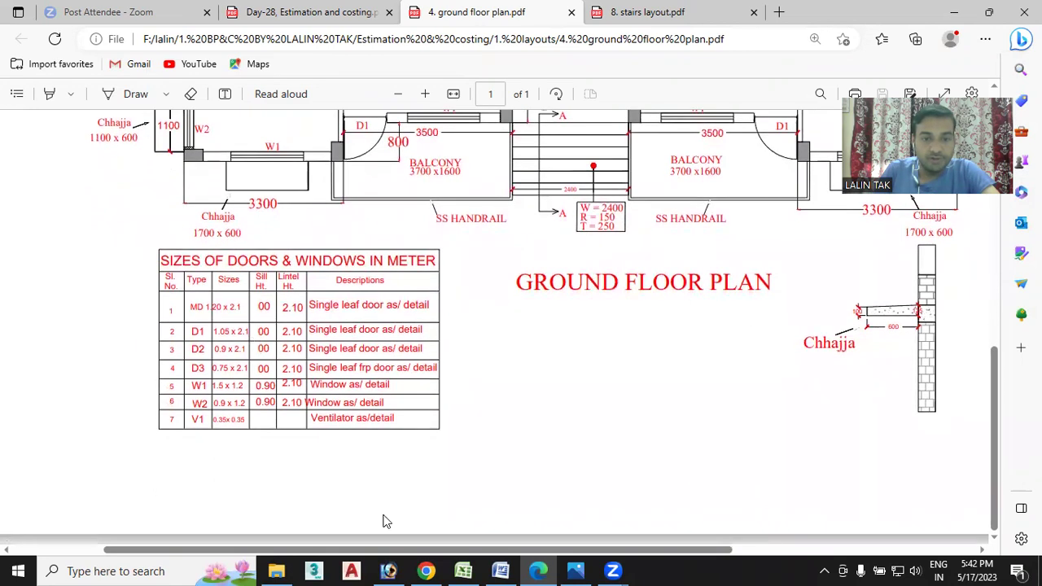
click(471, 568)
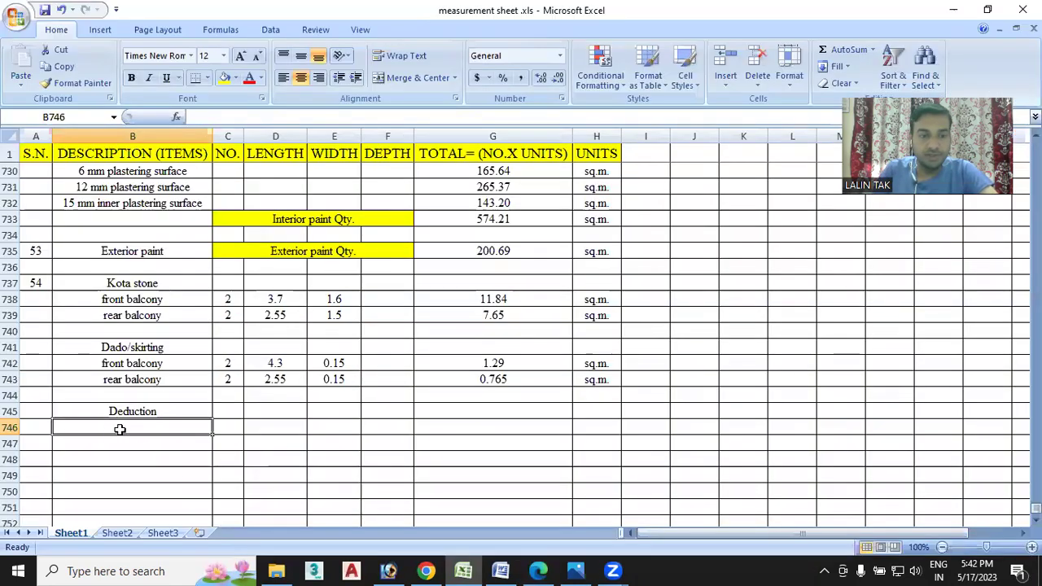
- Label the deduction row 'D1 (1.05X2.1)' in B746
text(D1)
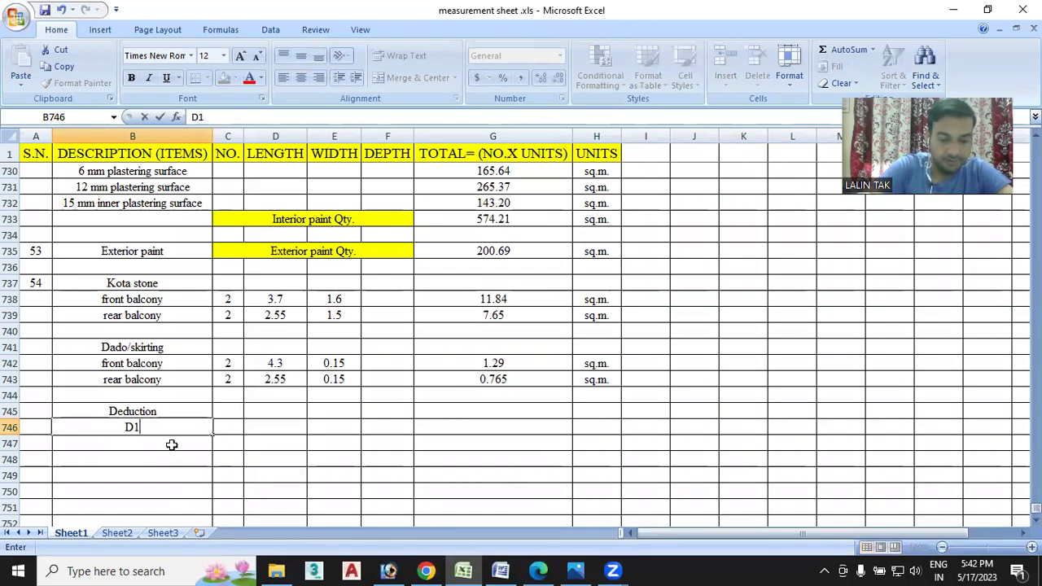
text( ())
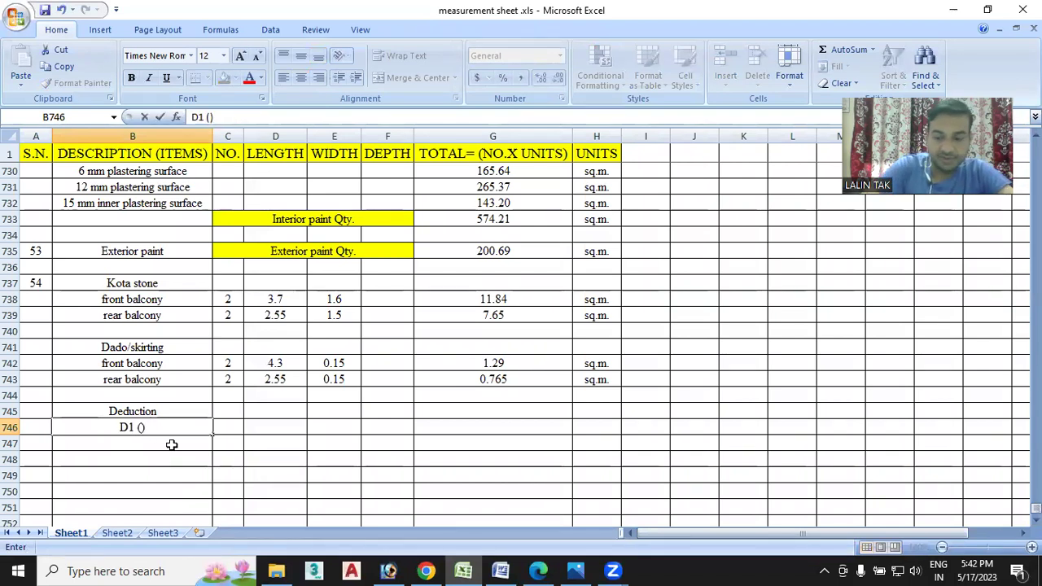
click(141, 432)
text(1.05)
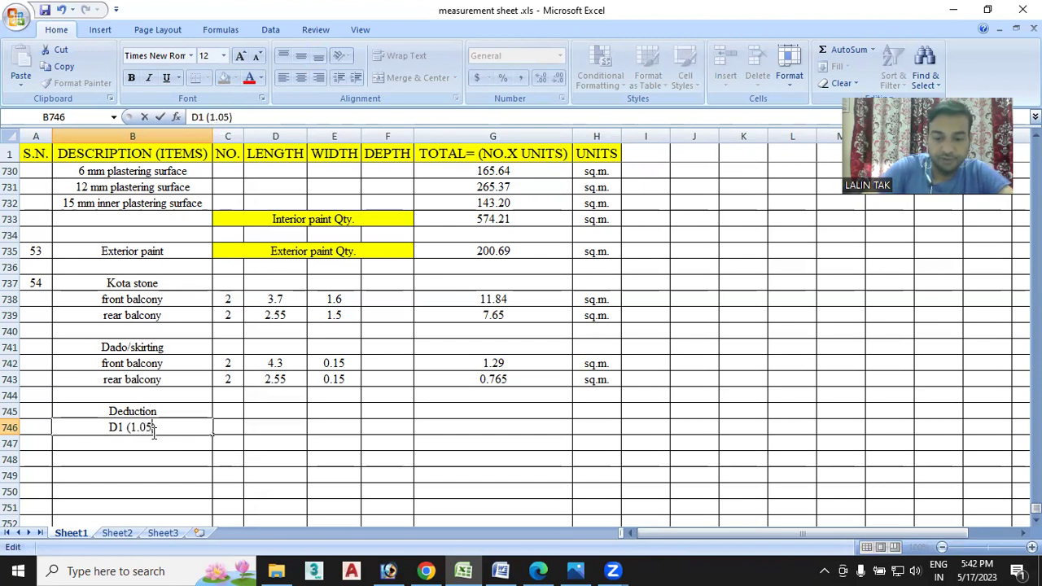
text(x)
key(BackSpace)
text(X)
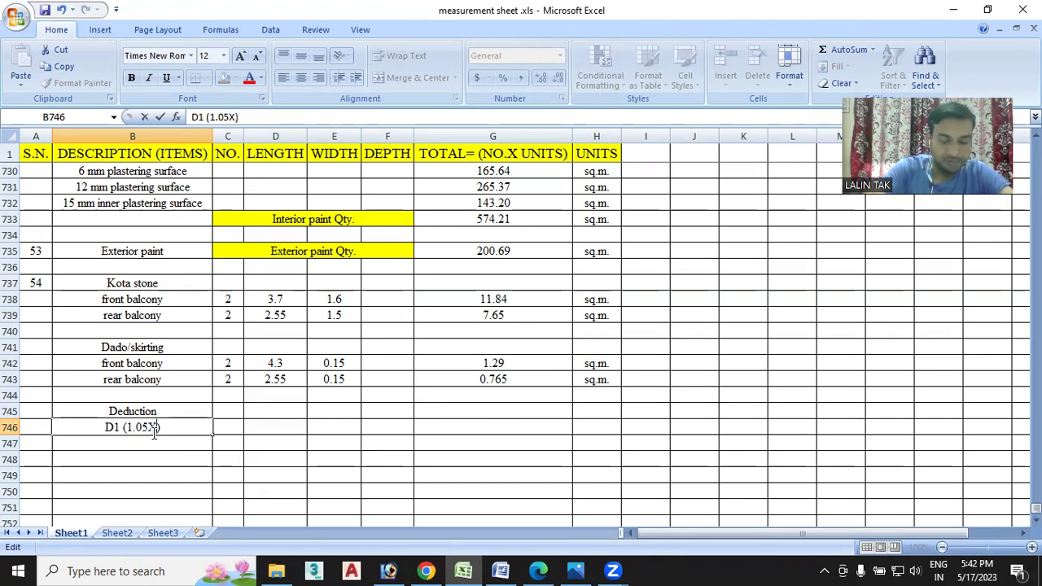
text(2.1)
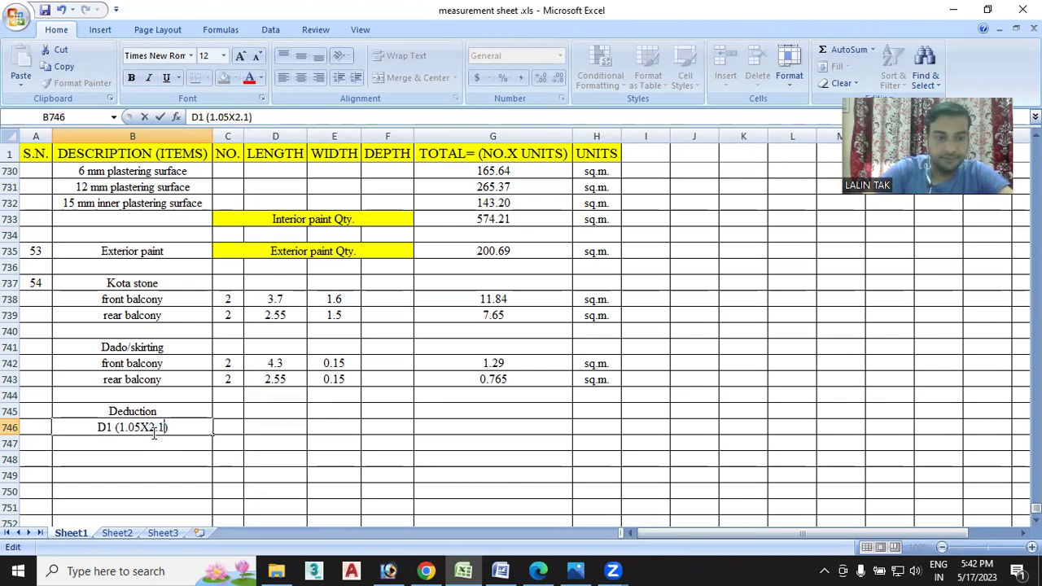
- Enter count 2, length 1.05 and width 0.15 for the D1 row
click(228, 429)
text(2)
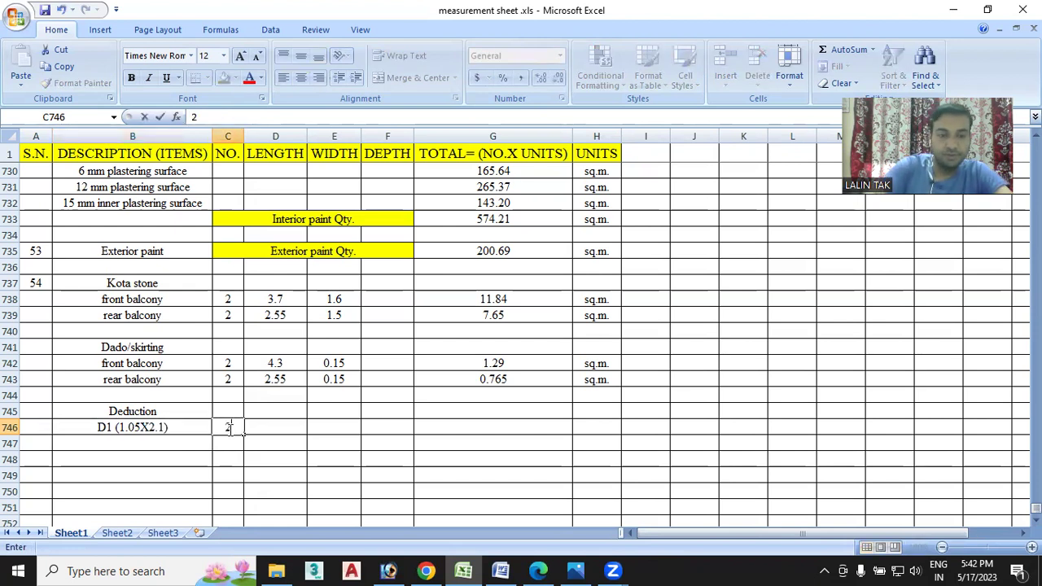
double_click(272, 429)
text(1.05)
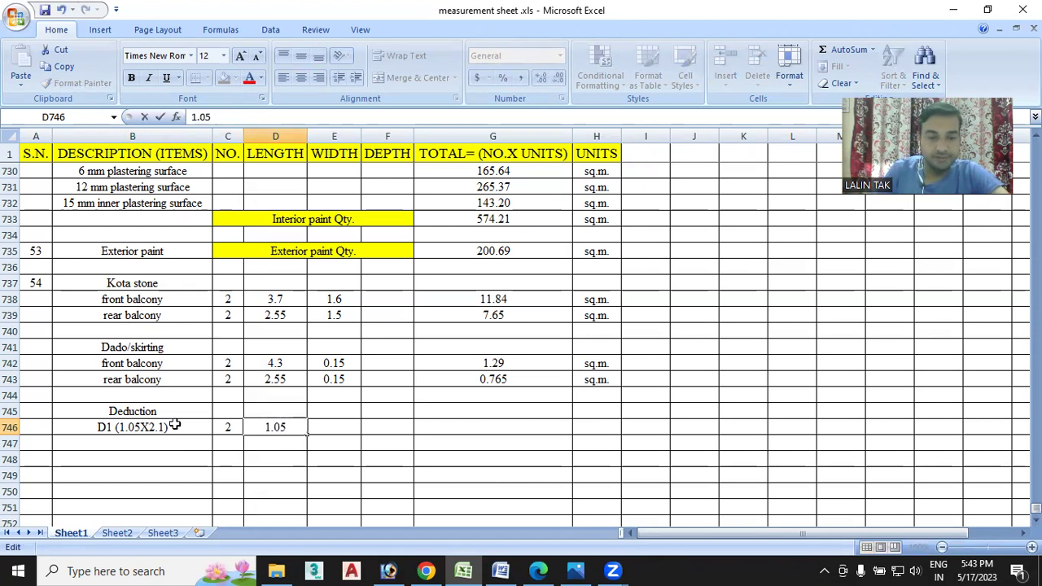
click(331, 428)
text(0.)
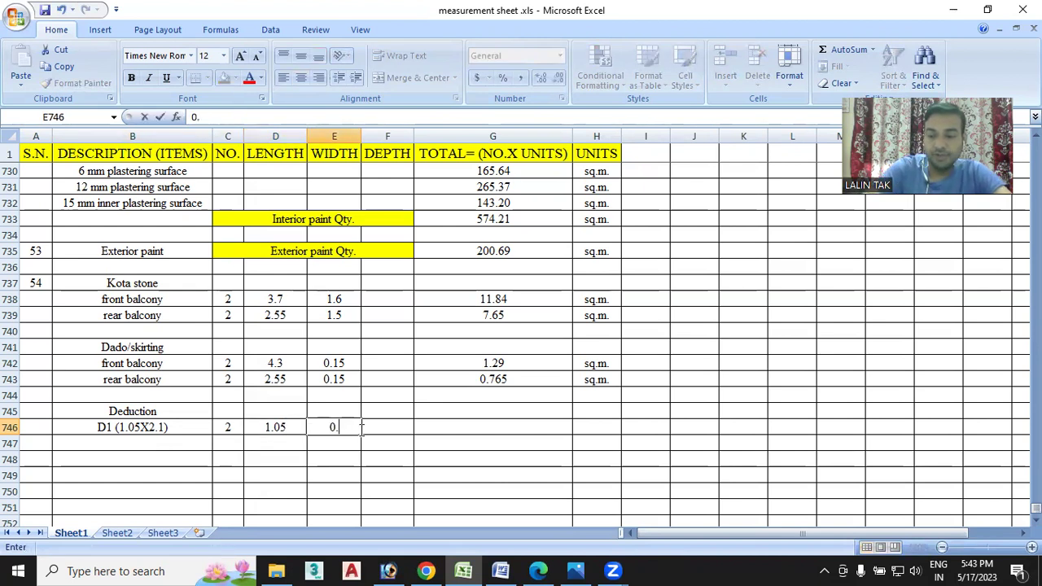
text(15)
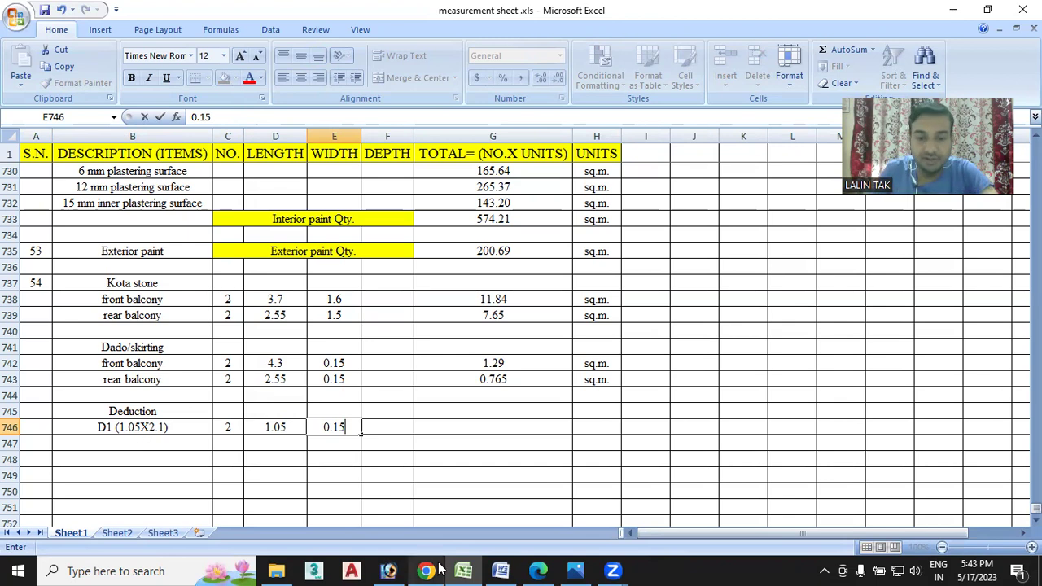
click(538, 571)
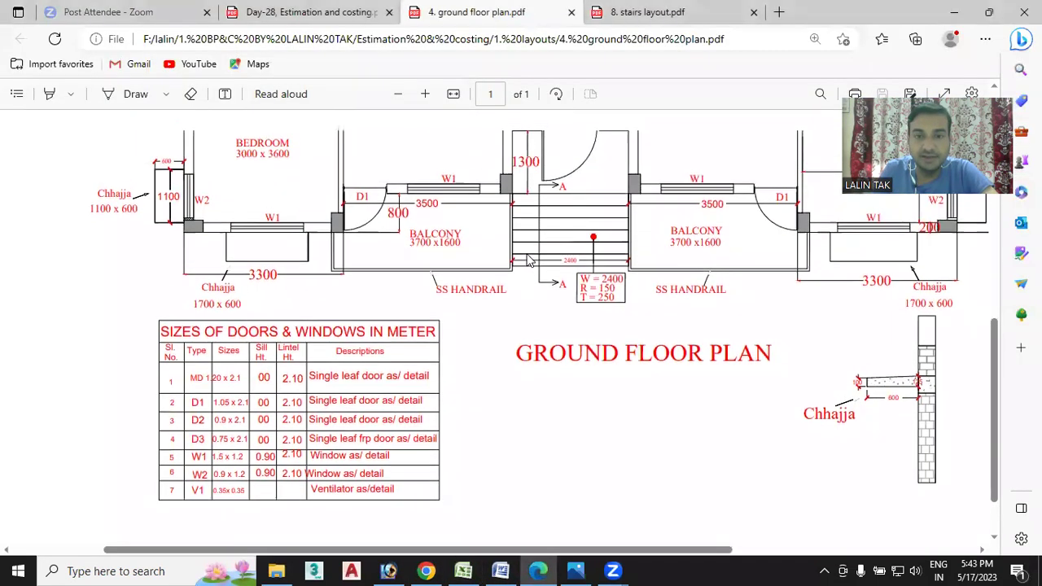
scroll(527, 260, up, 1)
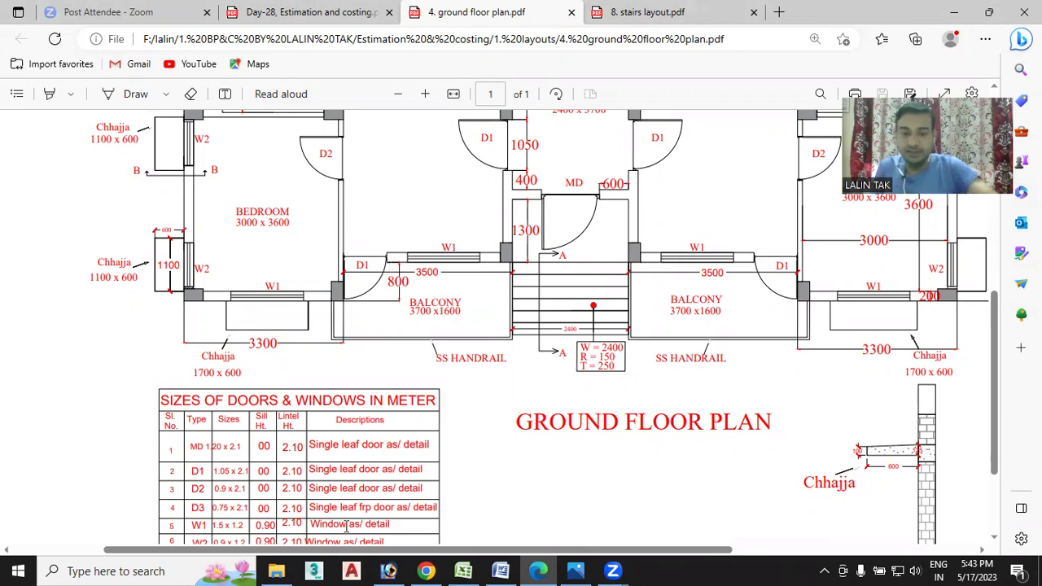
click(463, 571)
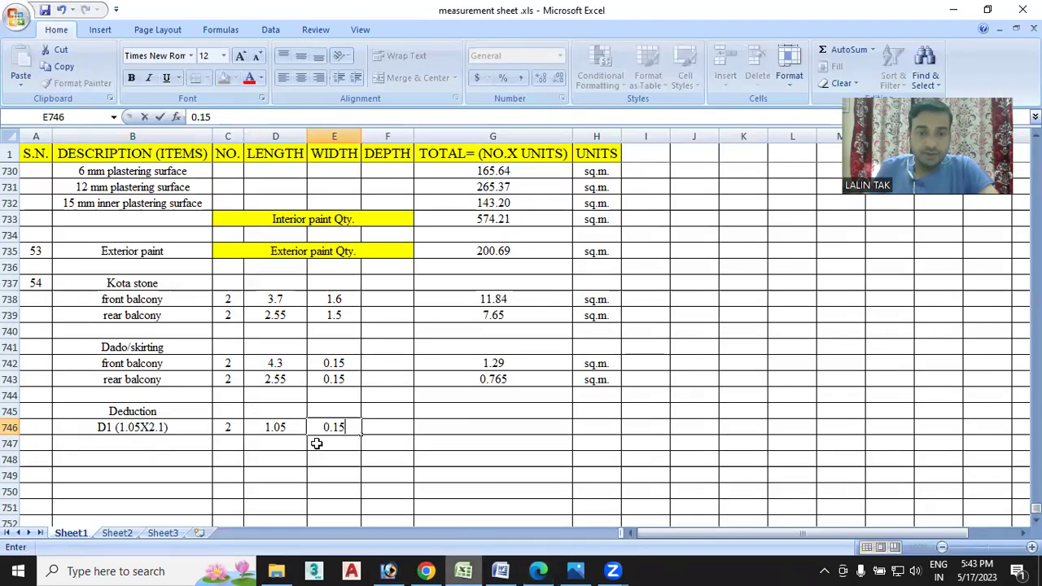
- Label the next deduction row 'D2 (0.9X2.1)' after checking door sizes on the floor plan
scroll(96, 397, down, 1)
double_click(128, 396)
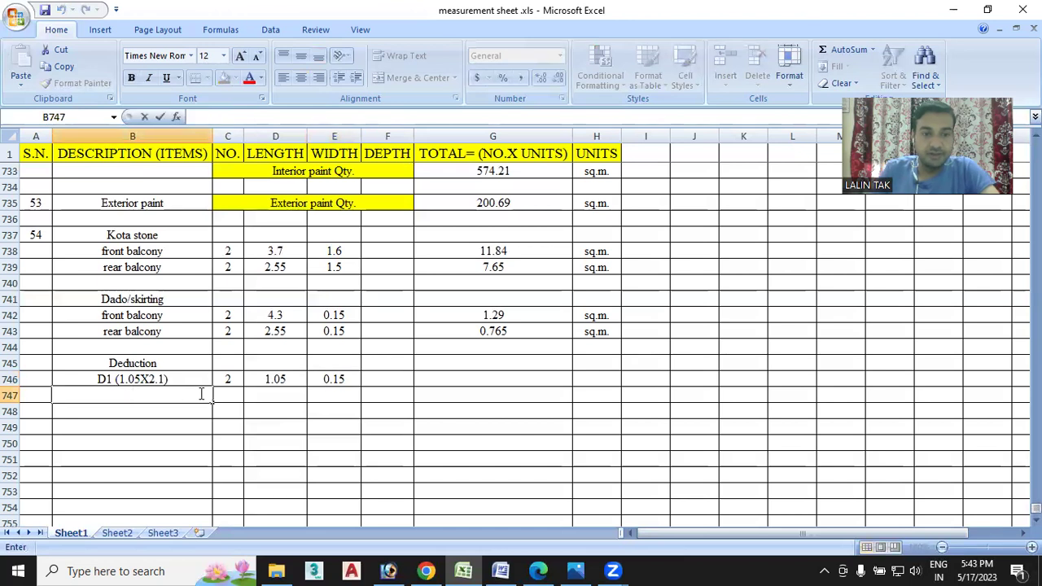
text(D2 ())
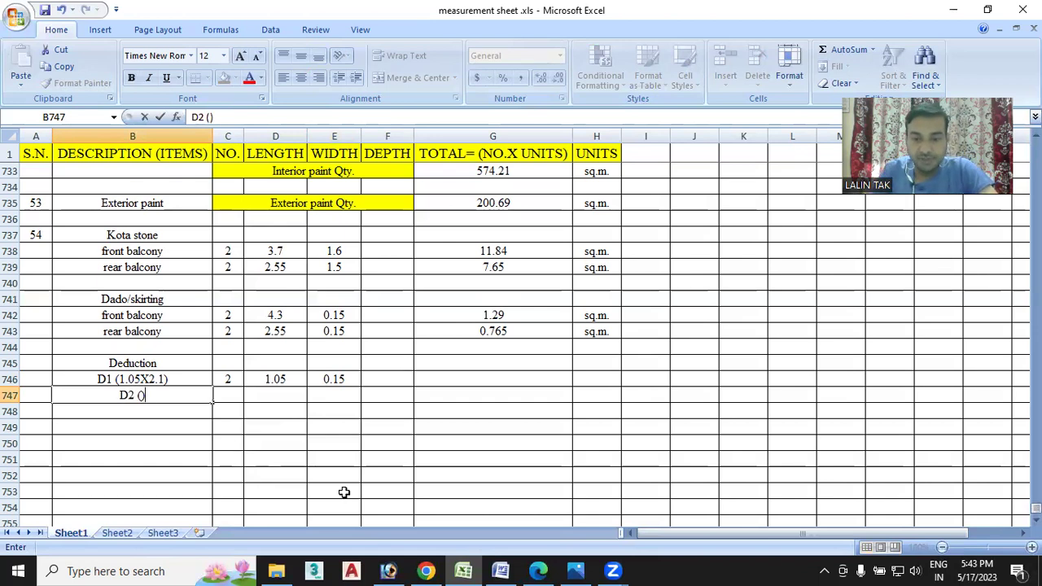
click(538, 570)
scroll(219, 377, down, 2)
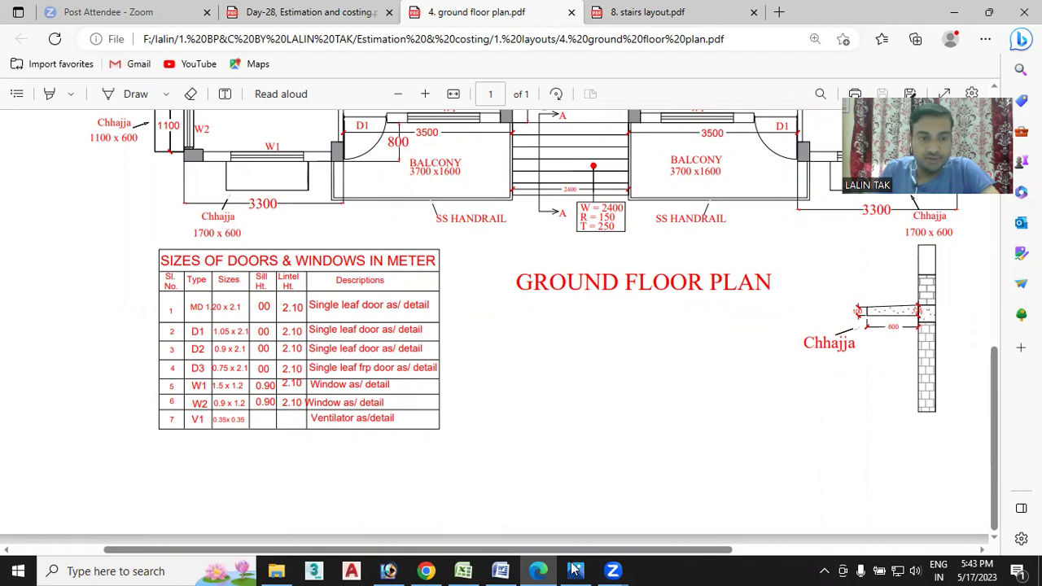
click(464, 571)
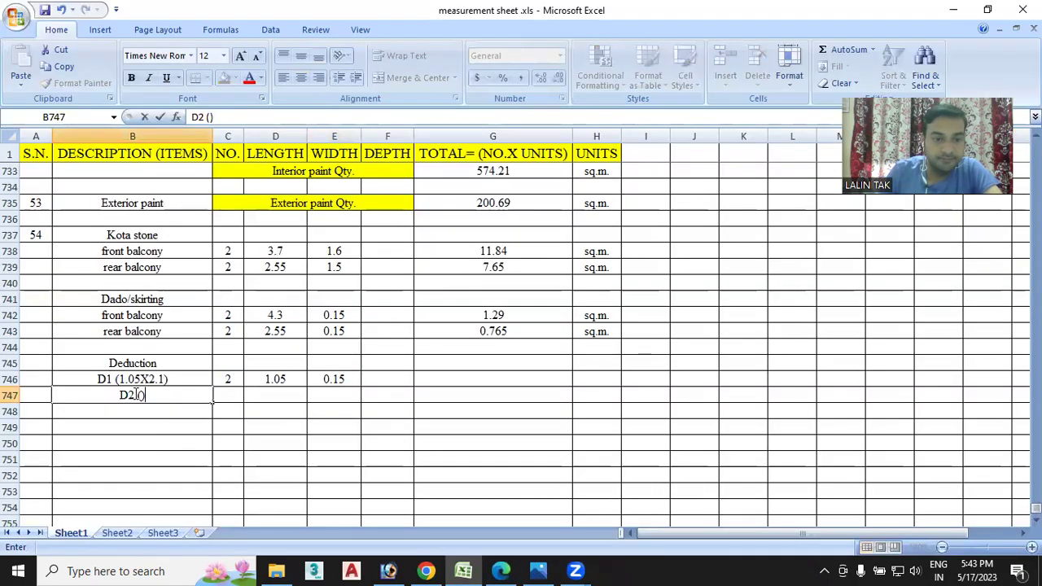
text(0.9X)
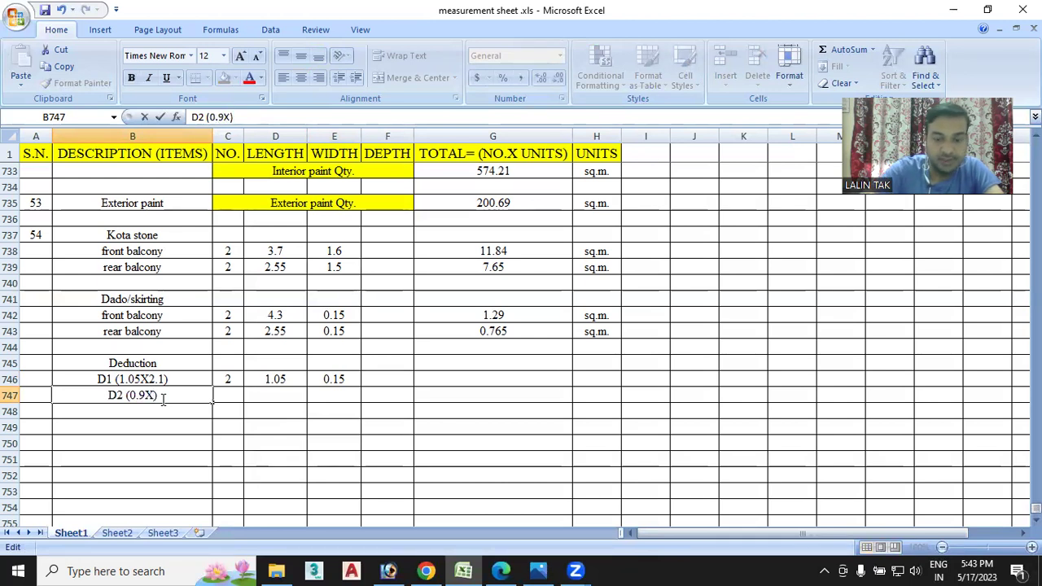
text(2.1)
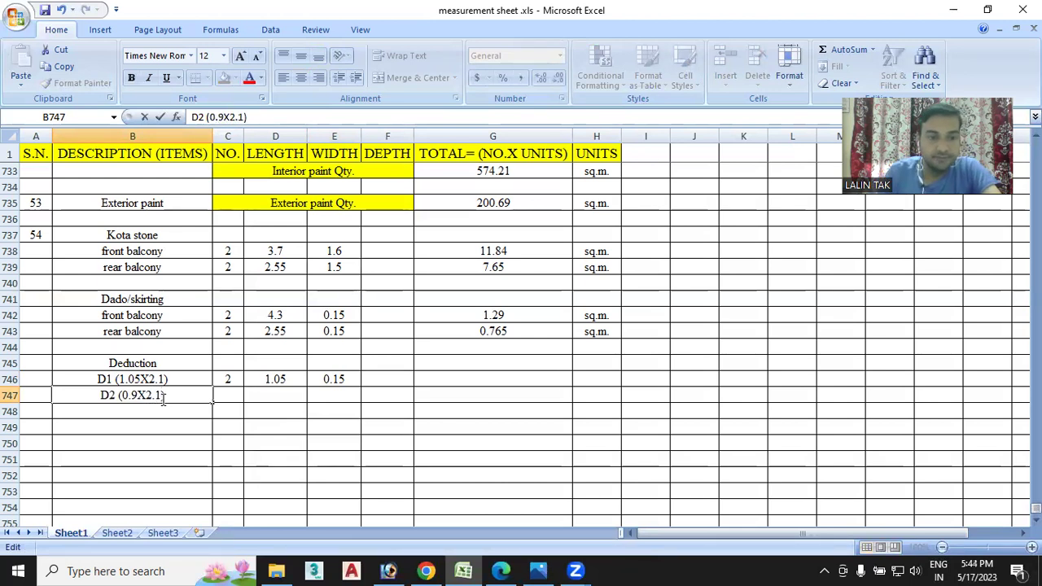
- Enter count 2, length 0.9 and width 0.15 for the D2 row
click(230, 397)
text(2)
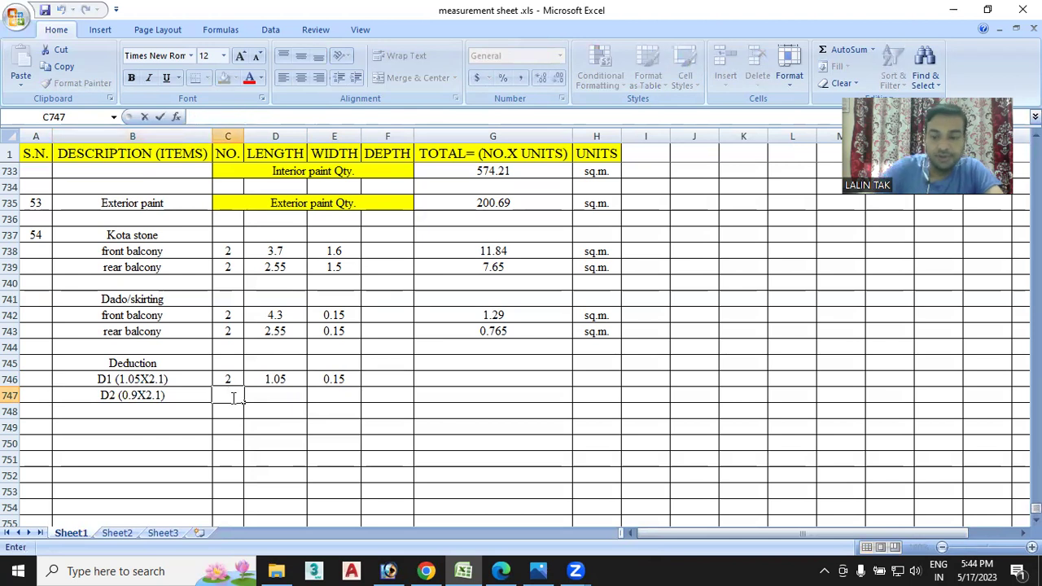
click(277, 398)
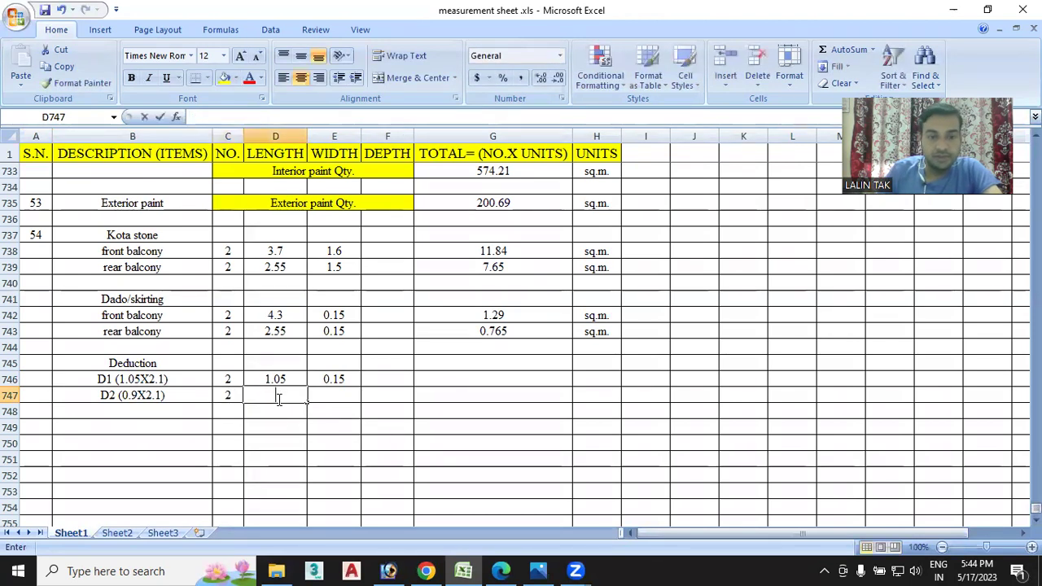
text(0.9)
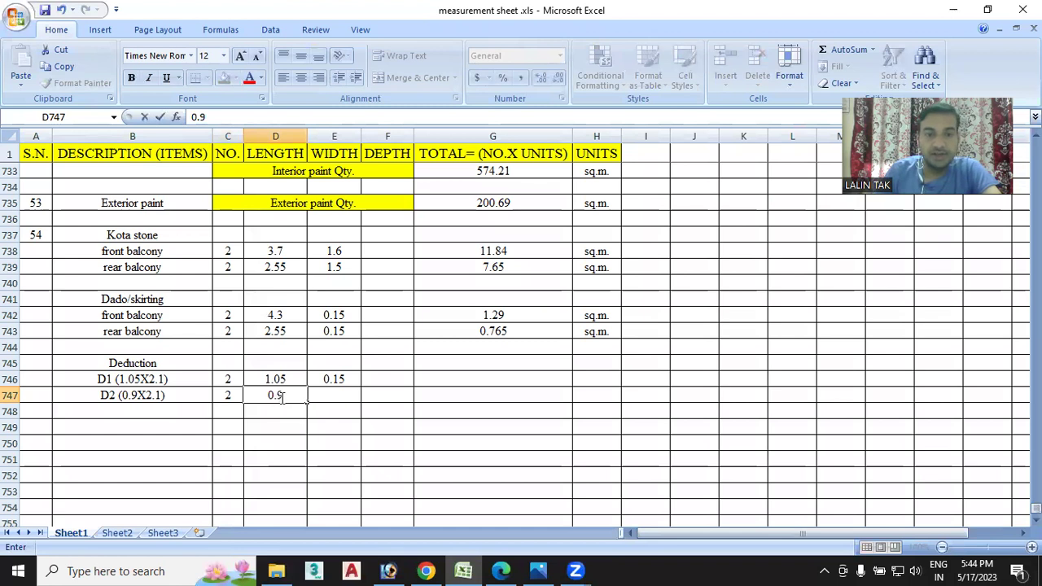
click(339, 395)
text(0.15)
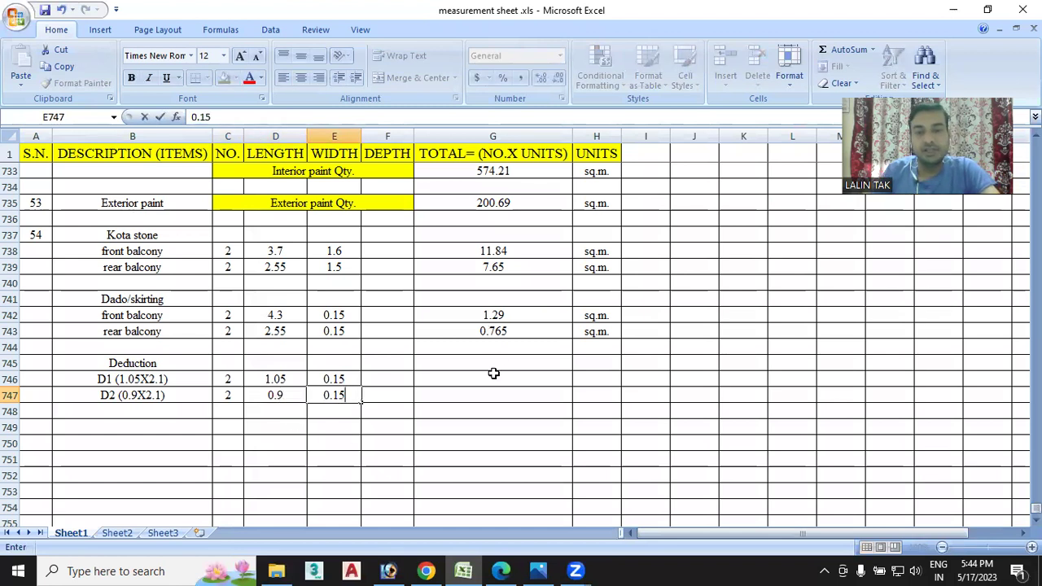
click(491, 379)
- Calculate the D1 deduction total in G746 with =C746*D746*E746
text(=)
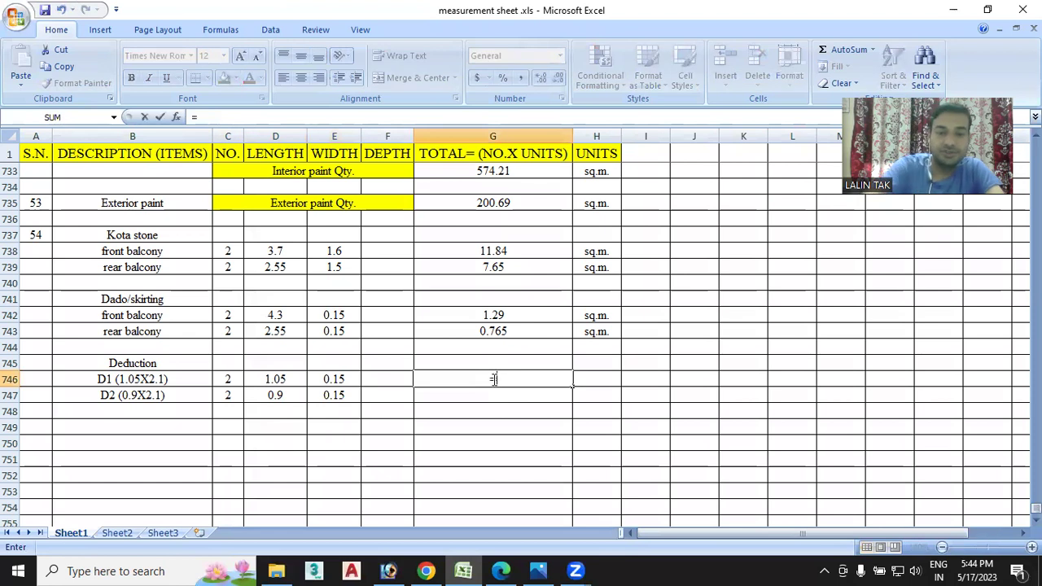
click(236, 379)
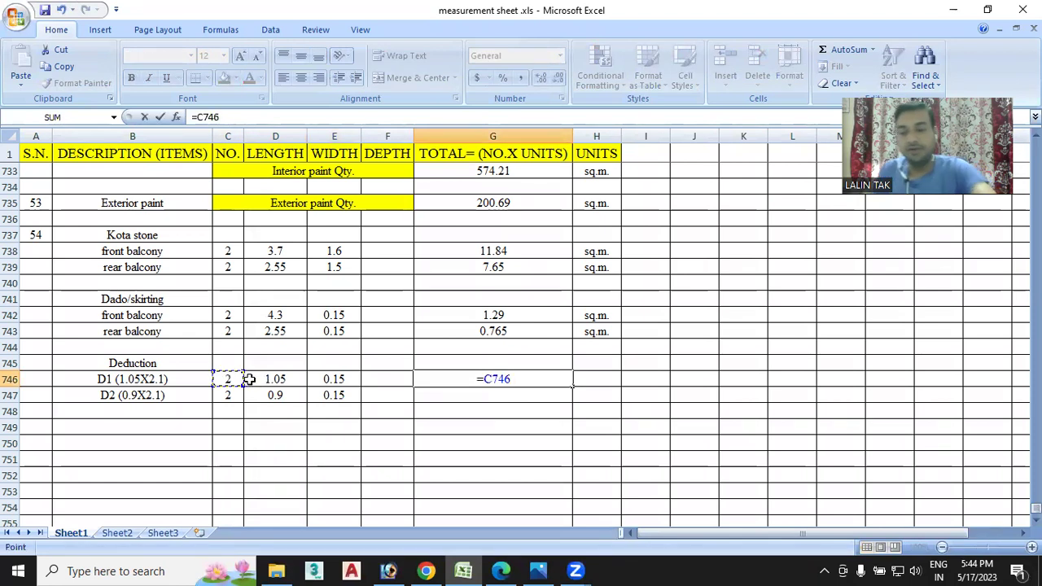
text(*)
click(275, 379)
text(*)
click(333, 381)
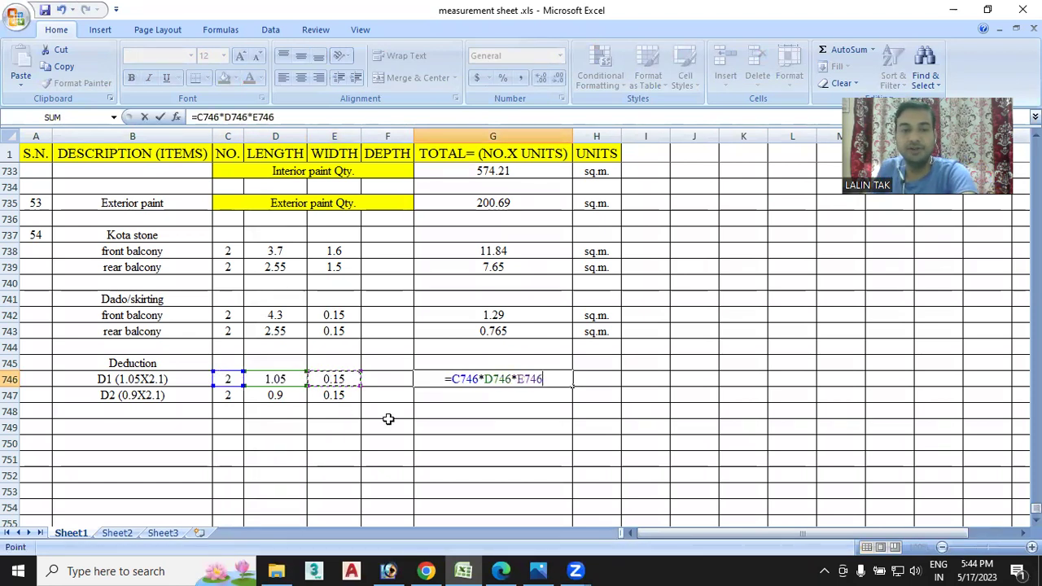
key(Return)
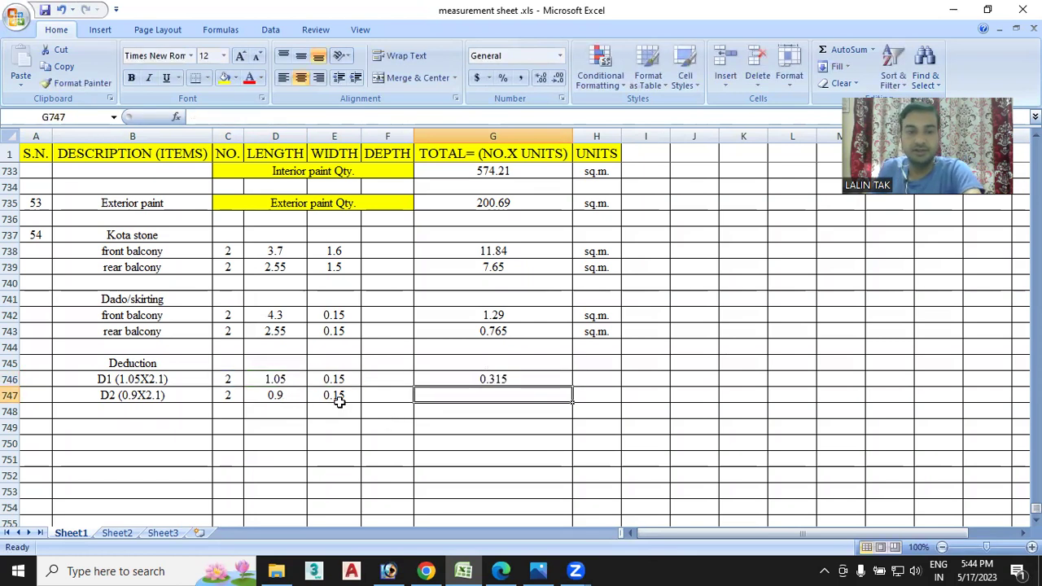
click(506, 379)
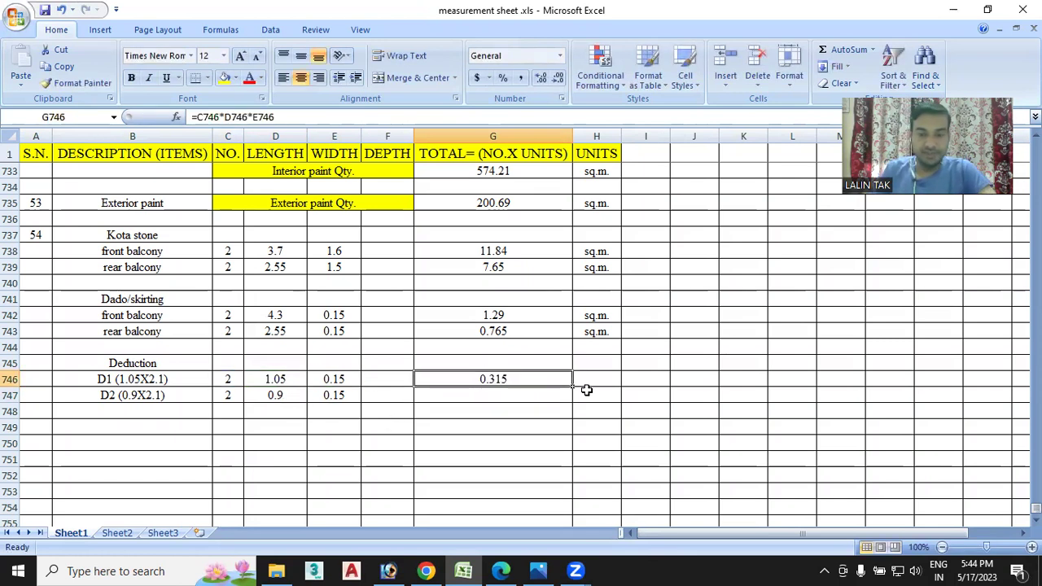
- Change the D1 and D2 counts to -2 so they deduct
double_click(225, 380)
text(-)
key(Return)
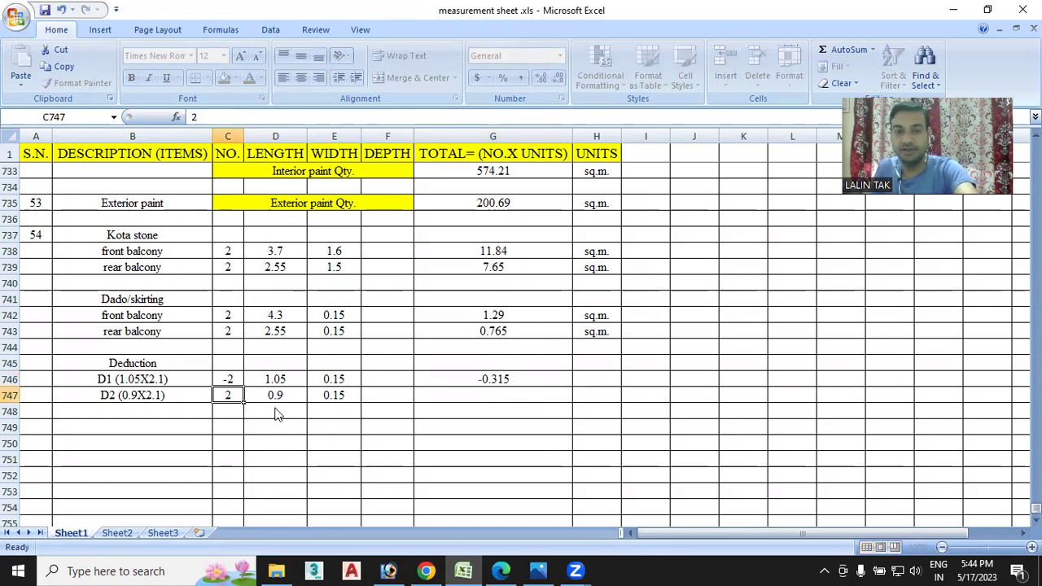
double_click(228, 395)
key(Left)
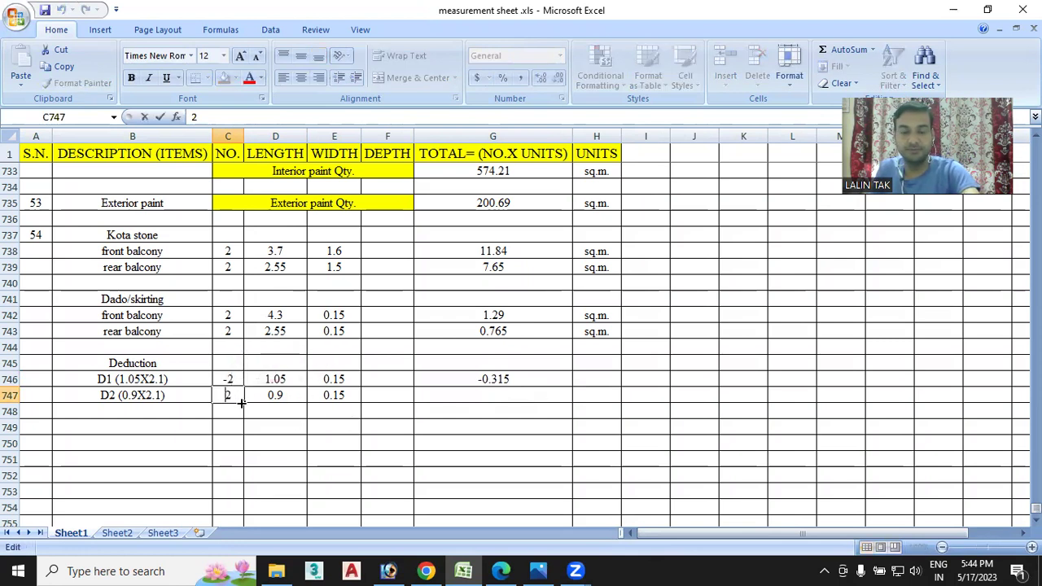
text(-)
click(331, 441)
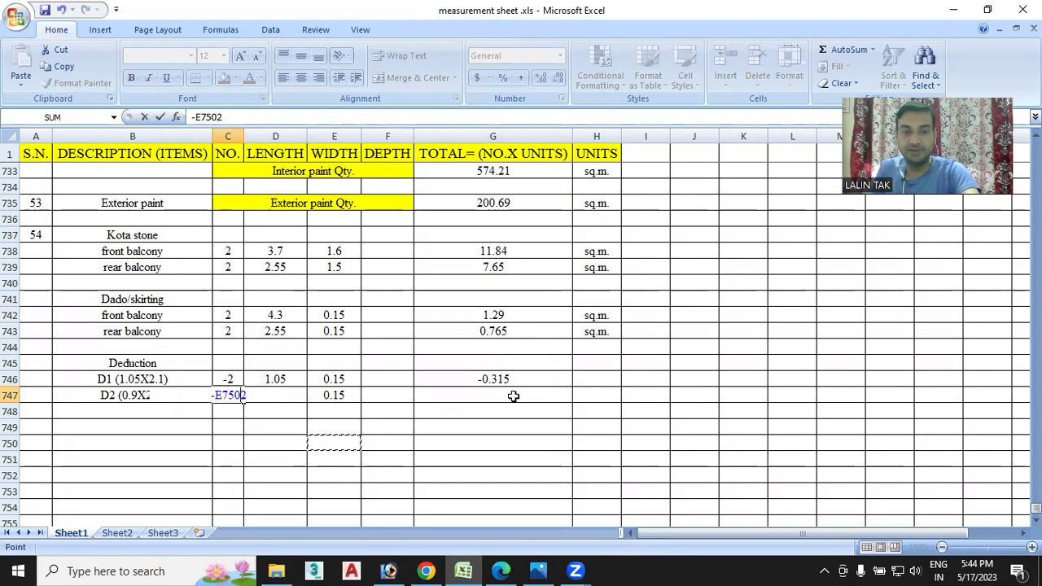
key(BackSpace)
key(BackSpace)
key(BackSpace)
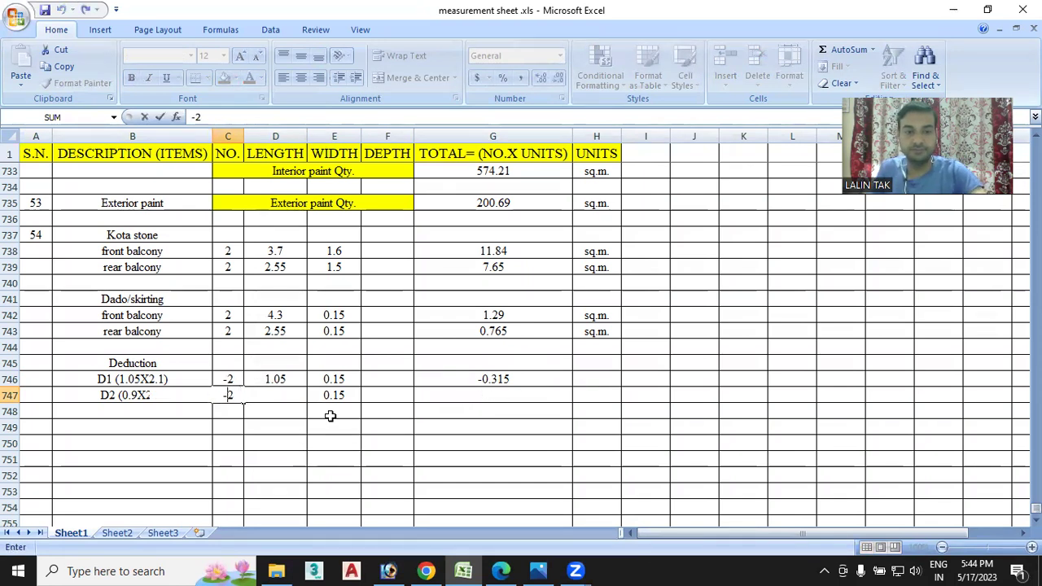
click(271, 412)
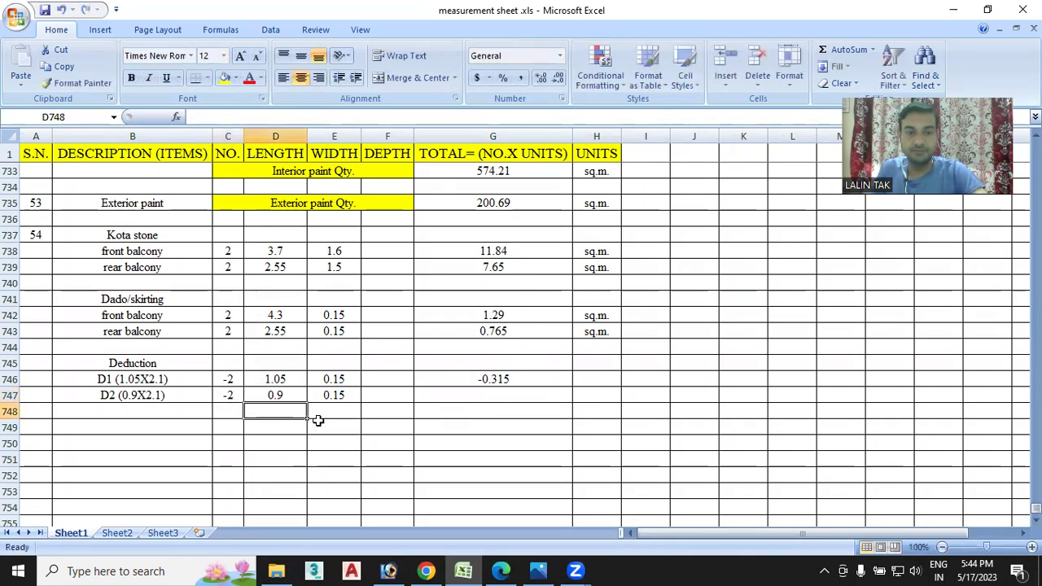
- Copy the total formula to the D2 row and fill sq.m. units into H746:H748
click(506, 392)
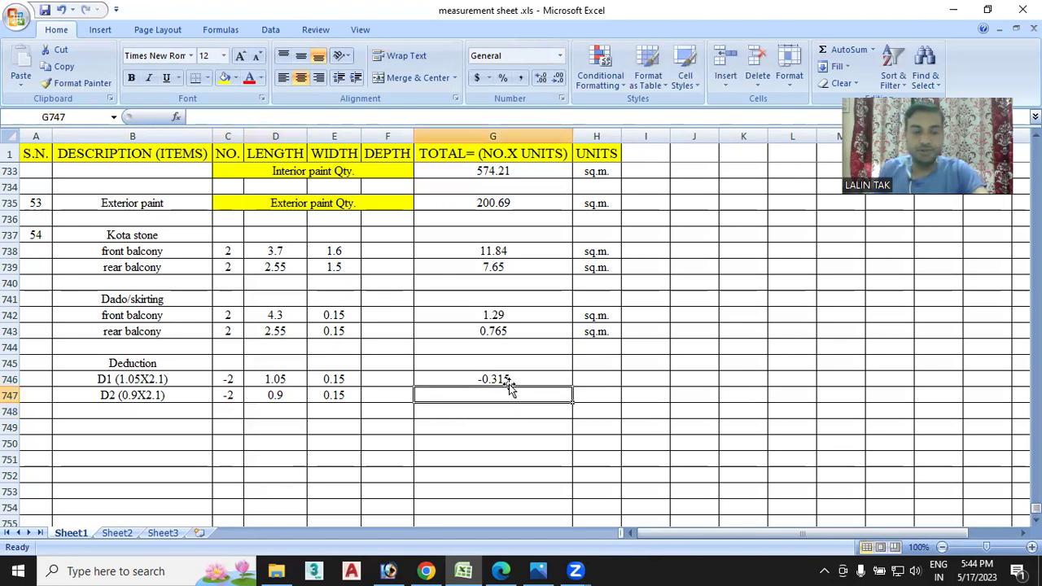
key(ctrl+d)
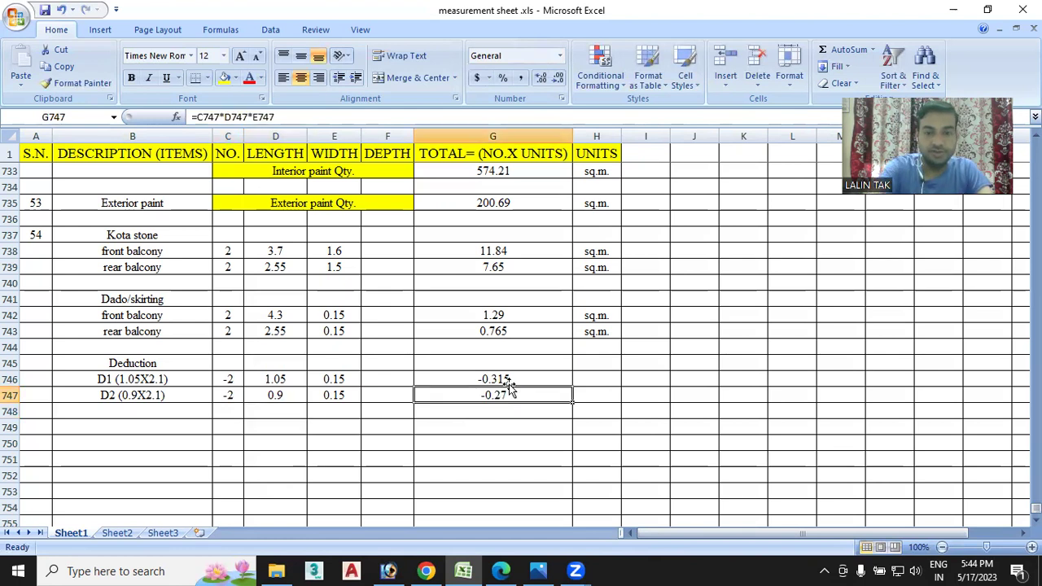
click(595, 379)
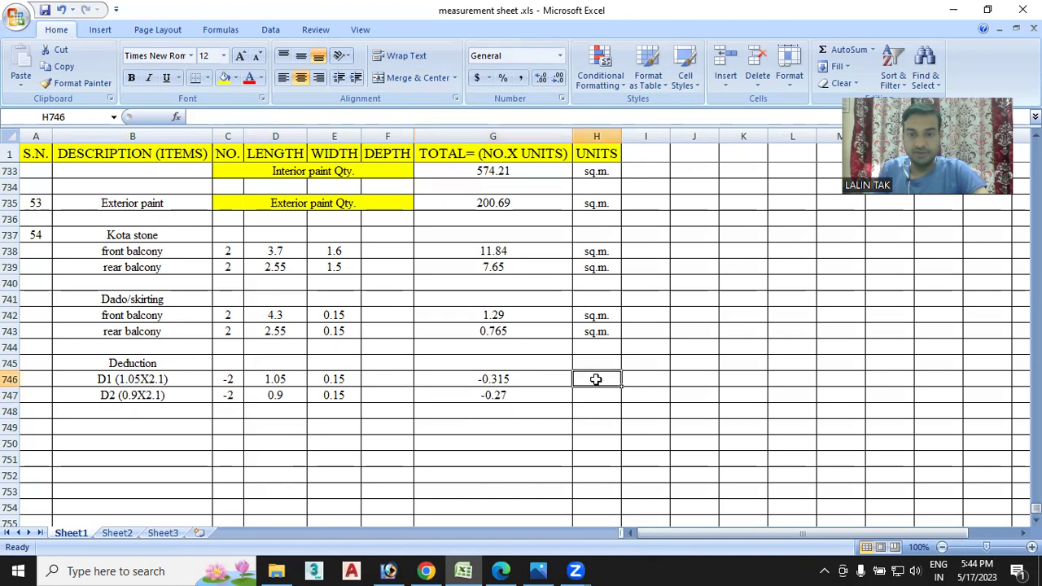
text(sq.m.)
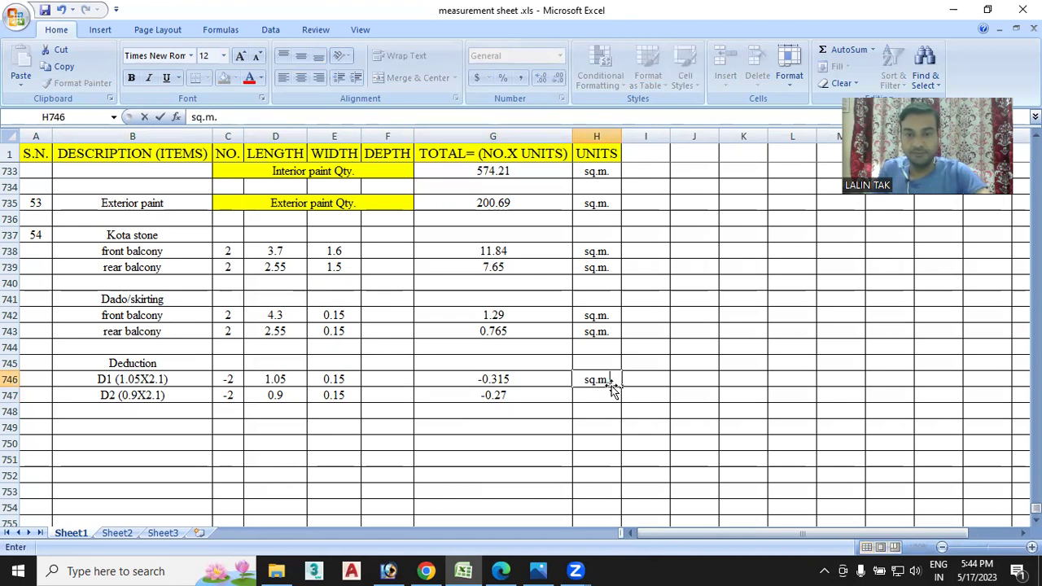
click(611, 379)
drag(620, 388, 621, 416)
- AutoSum G738:G747 in G748 to get the Kota stone total of 20.96
click(497, 414)
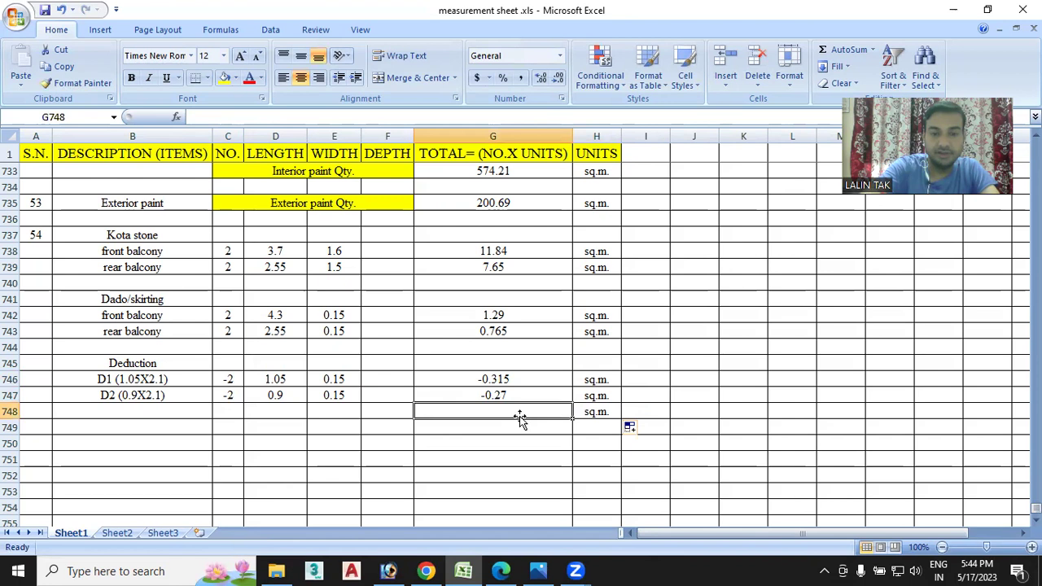
key(alt+equal)
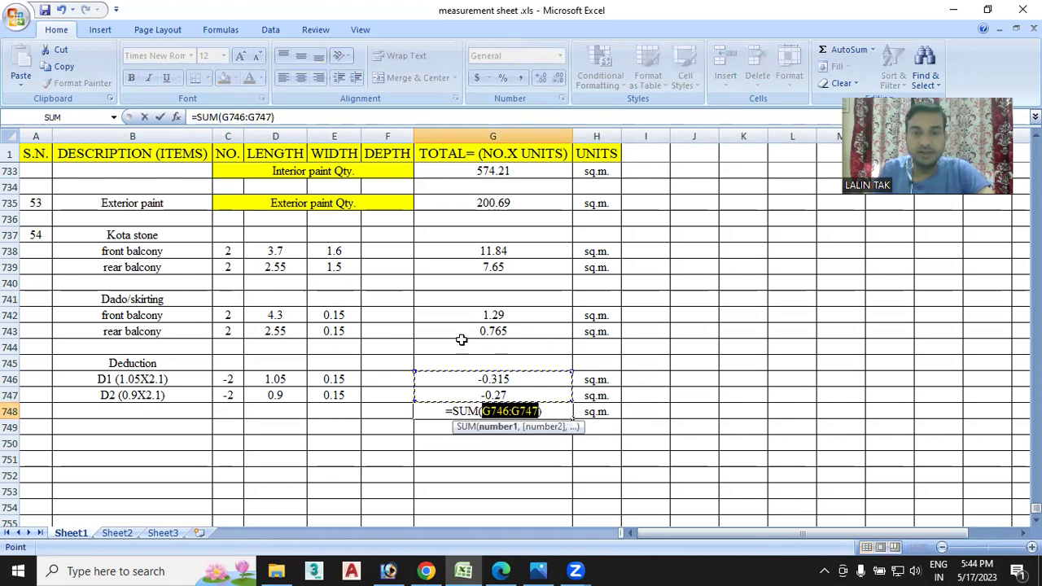
drag(415, 395, 421, 248)
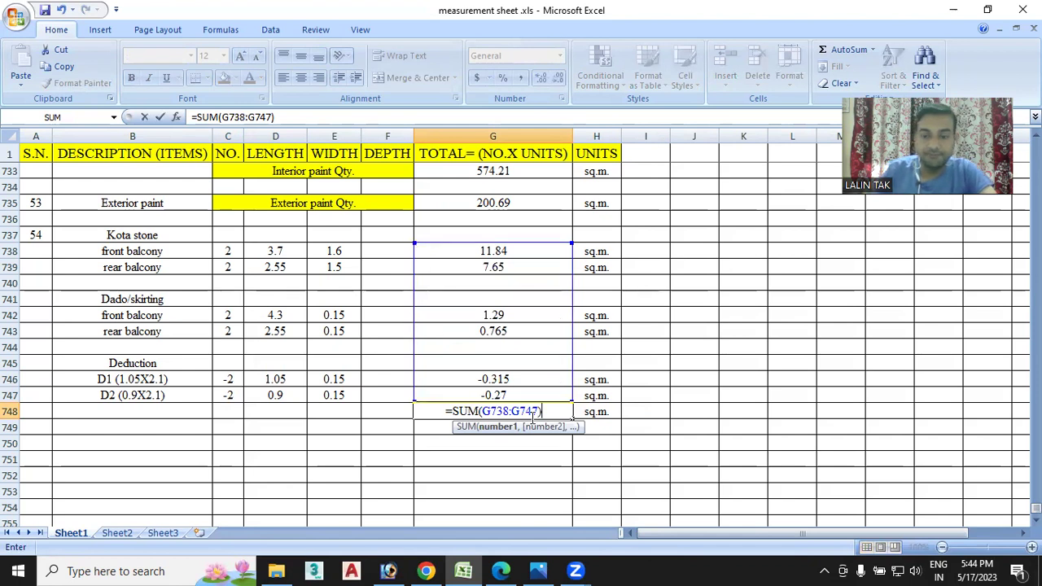
key(Return)
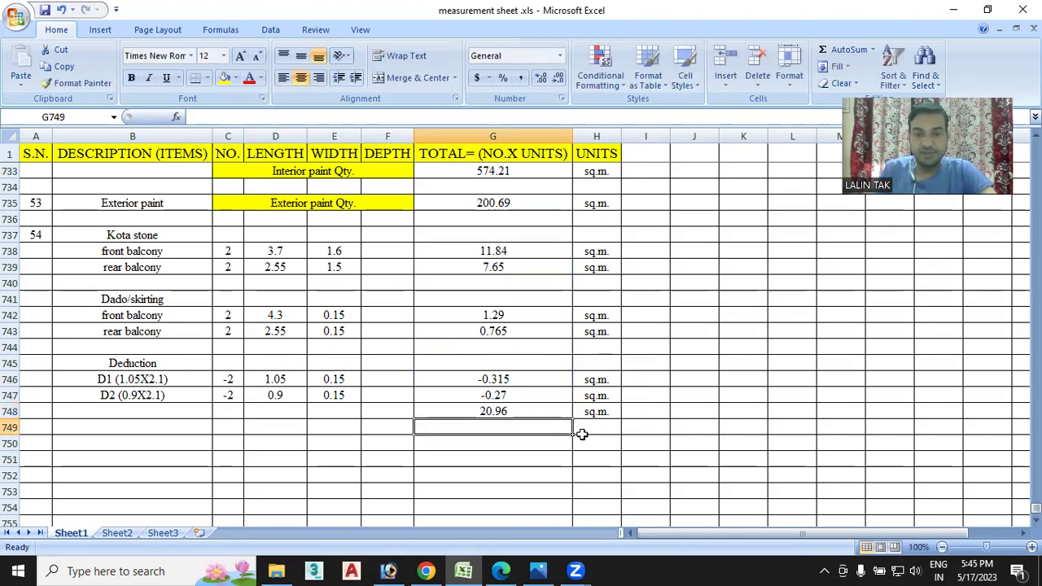
- Label row 748 'kota stone Qty.' by reusing the yellow Exterior paint Qty. label
drag(234, 411, 375, 411)
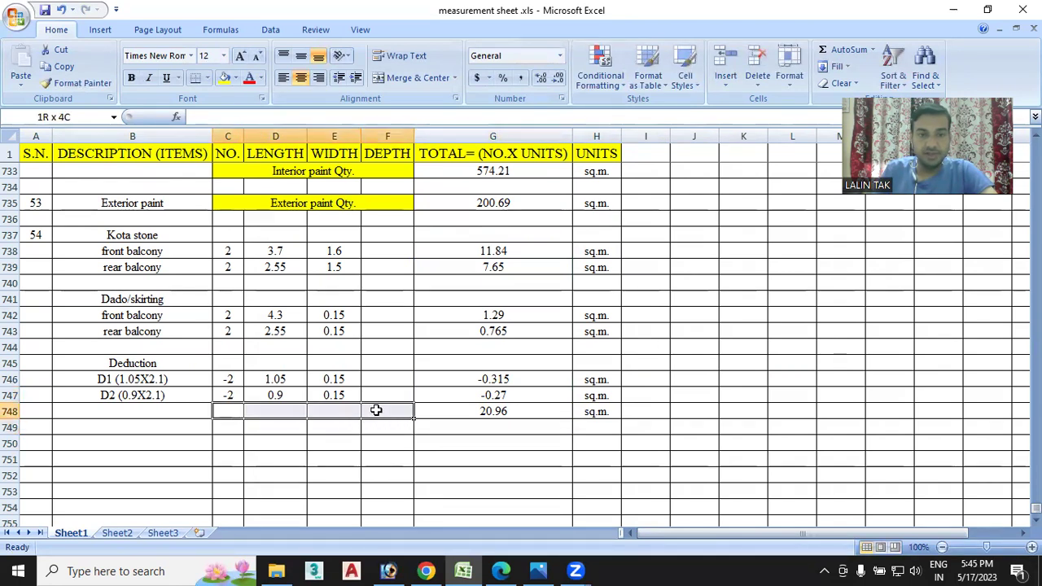
click(248, 203)
key(ctrl+c)
drag(236, 411, 377, 411)
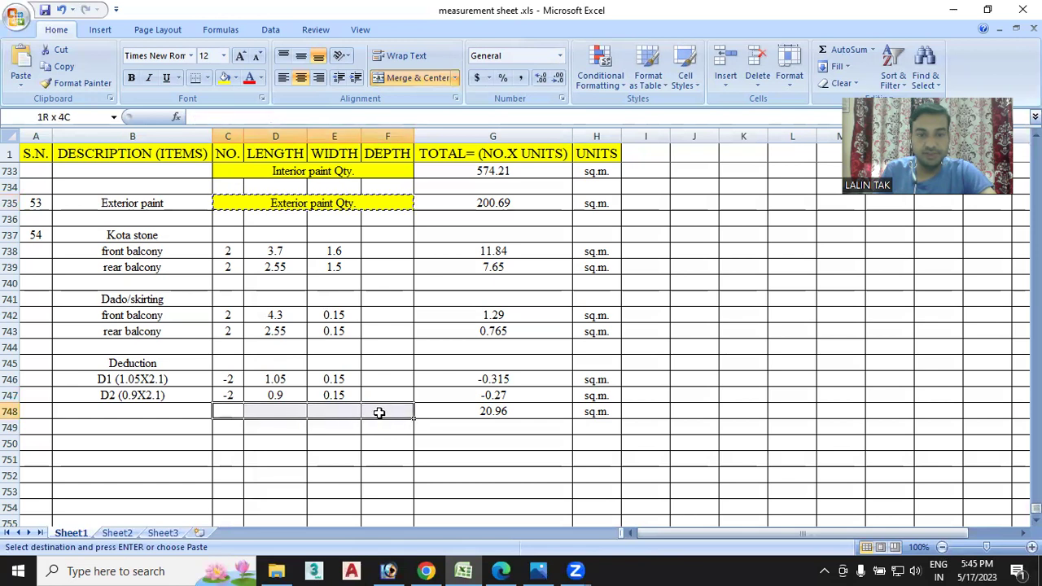
key(ctrl+v)
double_click(329, 412)
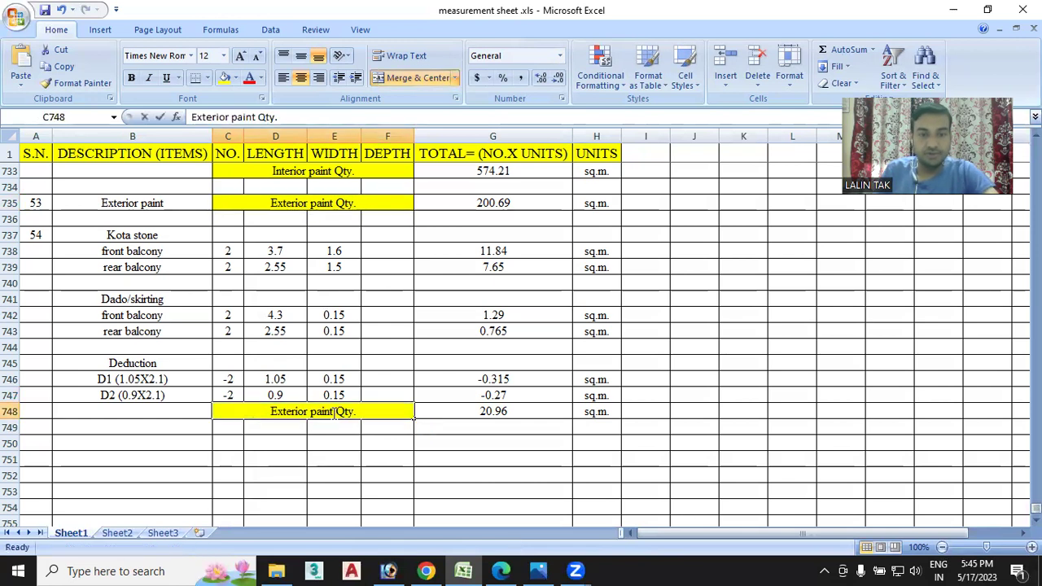
key(BackSpace)
key(BackSpace)
key(BackSpace)
key(BackSpace)
key(BackSpace)
key(BackSpace)
key(BackSpace)
key(BackSpace)
key(BackSpace)
key(BackSpace)
key(BackSpace)
key(BackSpace)
text(kota stone)
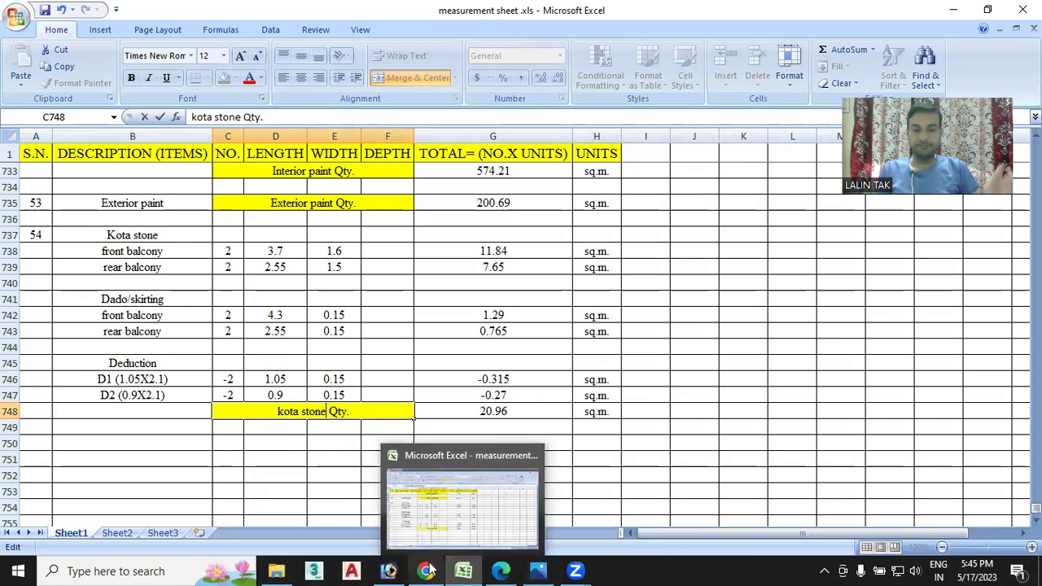
click(535, 568)
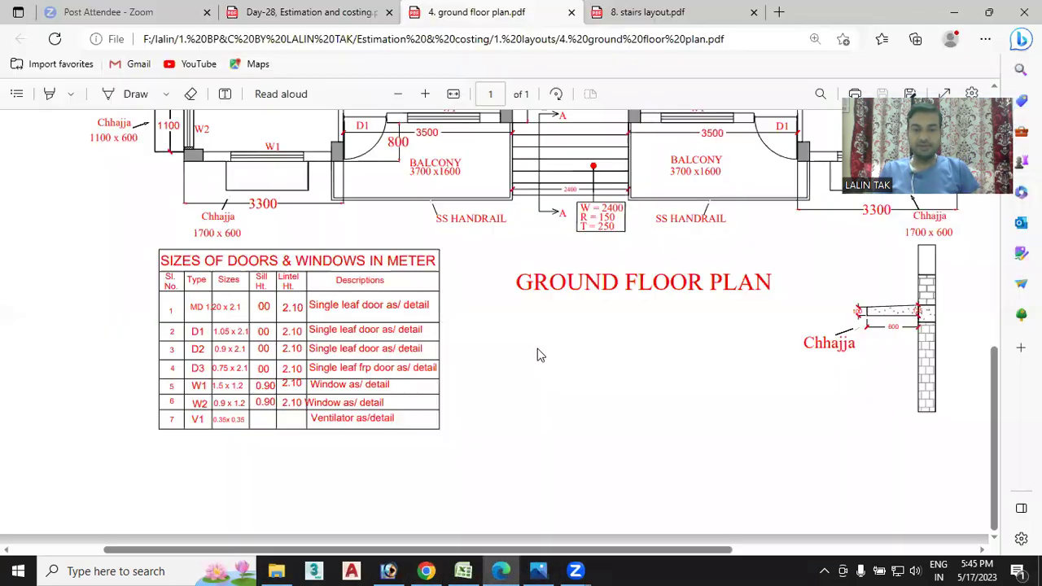
scroll(533, 372, up, 2)
scroll(423, 371, down, 2)
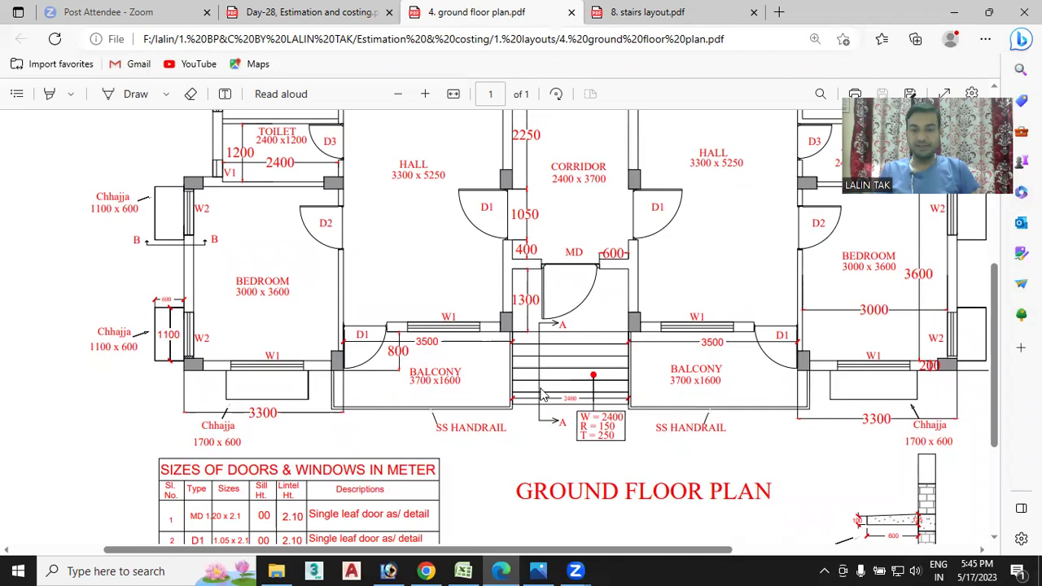
scroll(544, 395, up, 1)
scroll(611, 366, up, 3)
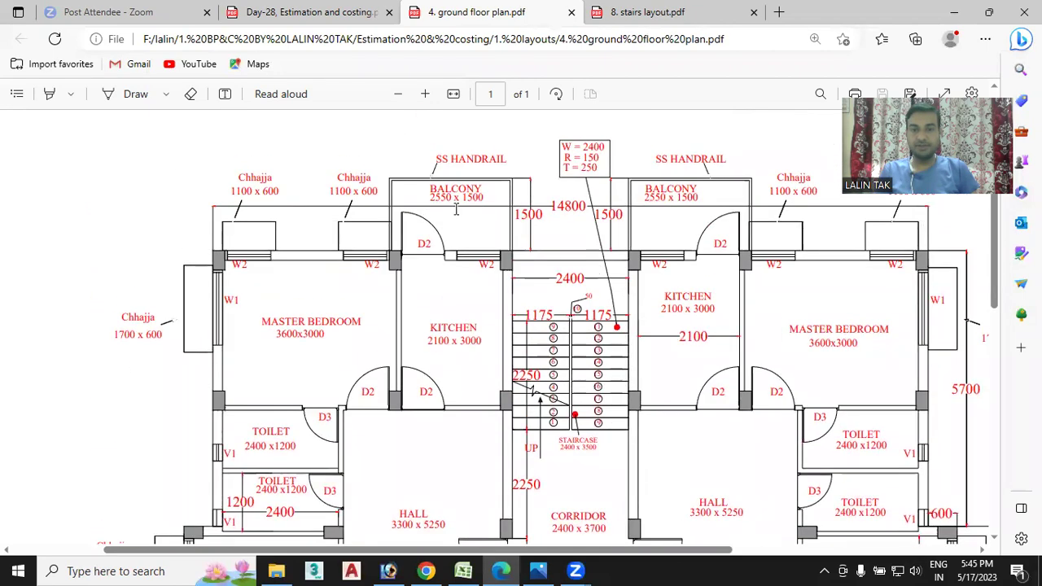
scroll(650, 251, down, 4)
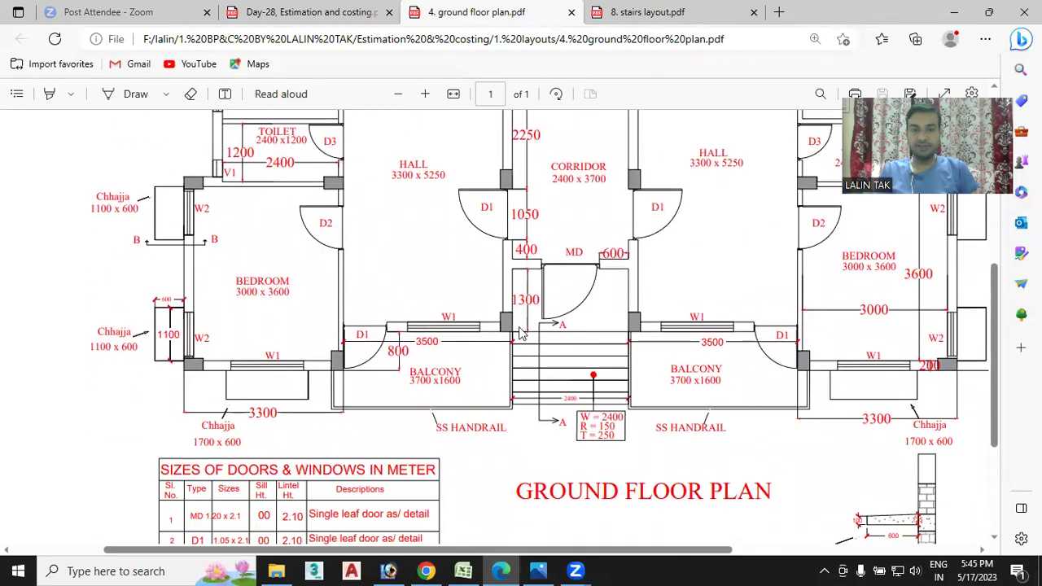
scroll(692, 358, down, 1)
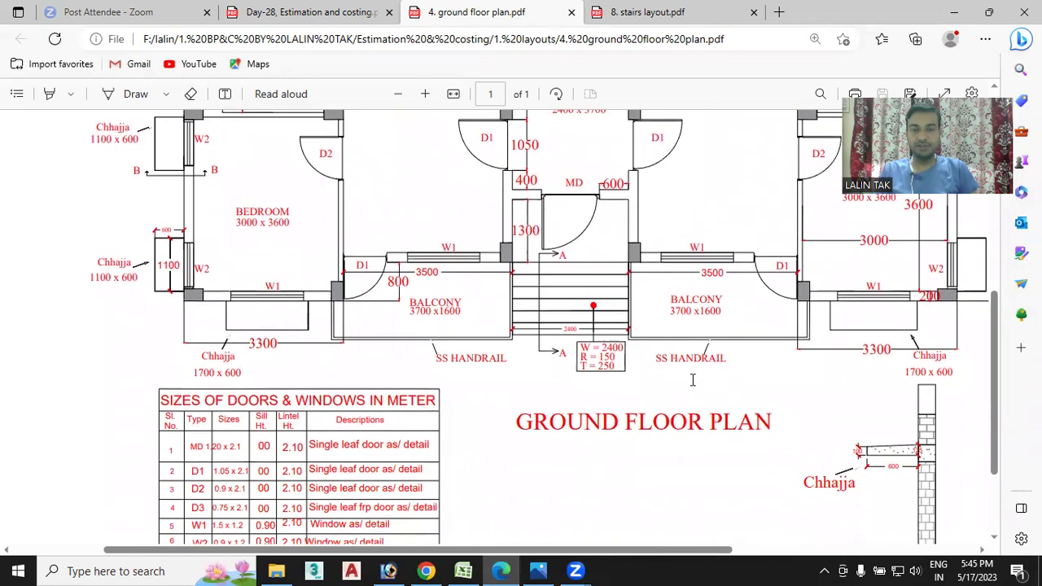
scroll(692, 377, down, 2)
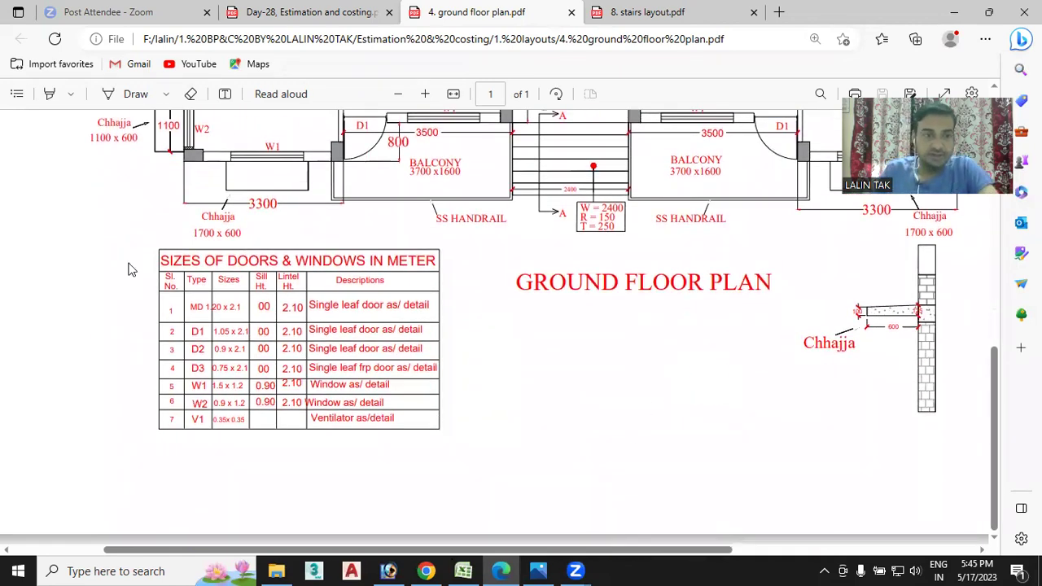
- Enter item 55 'Granite' in row 750, then bring the ground floor plan PDF back up
key(alt+Tab)
click(43, 347)
text(55)
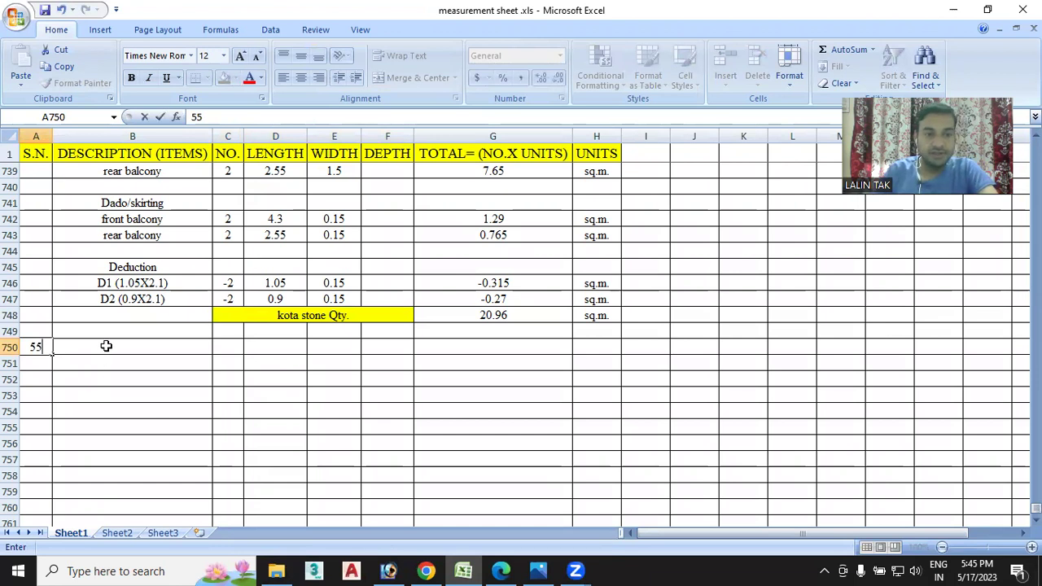
click(119, 347)
text(Granite)
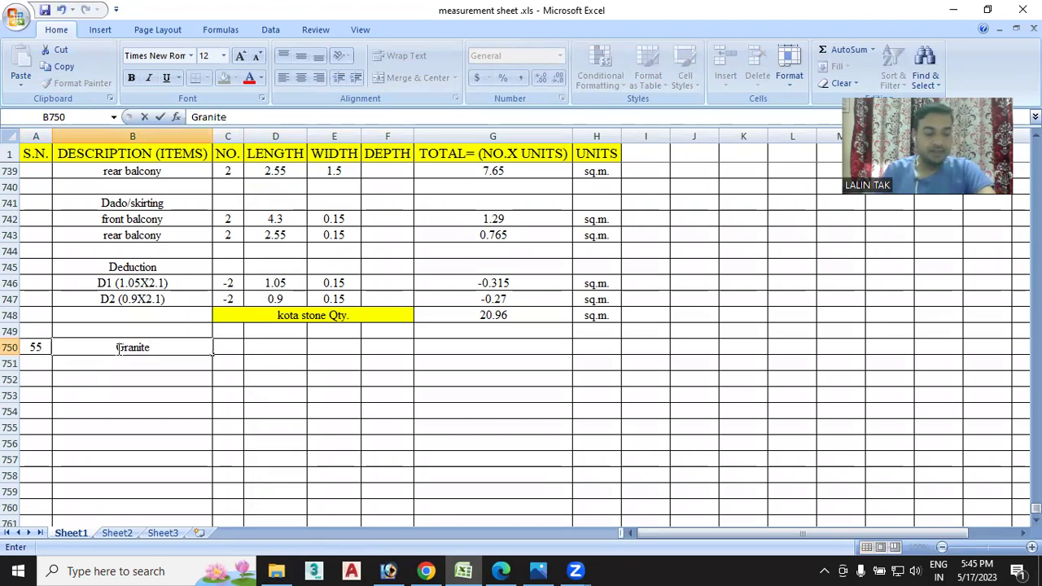
click(124, 378)
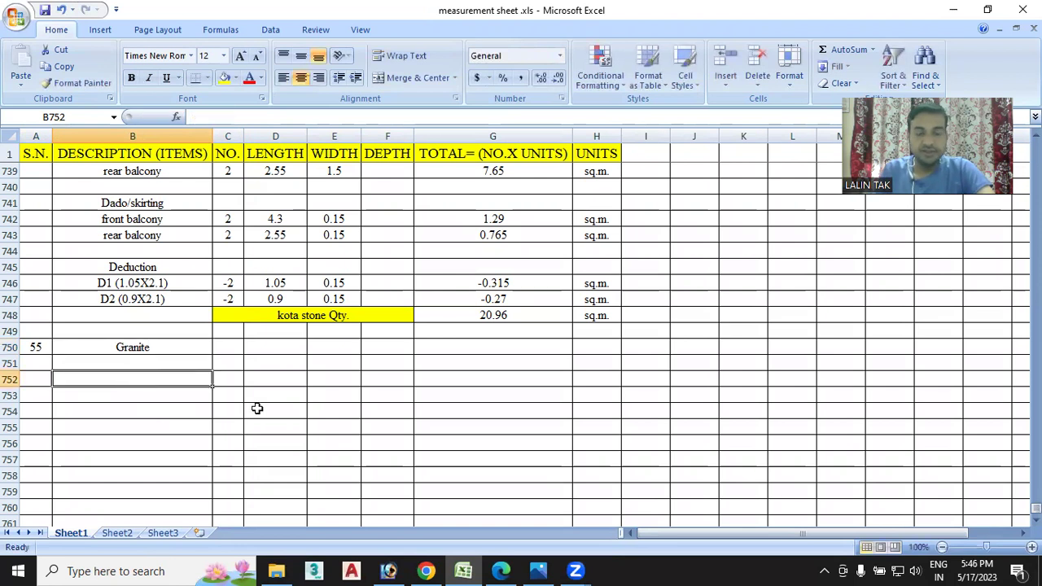
click(505, 569)
scroll(537, 395, up, 3)
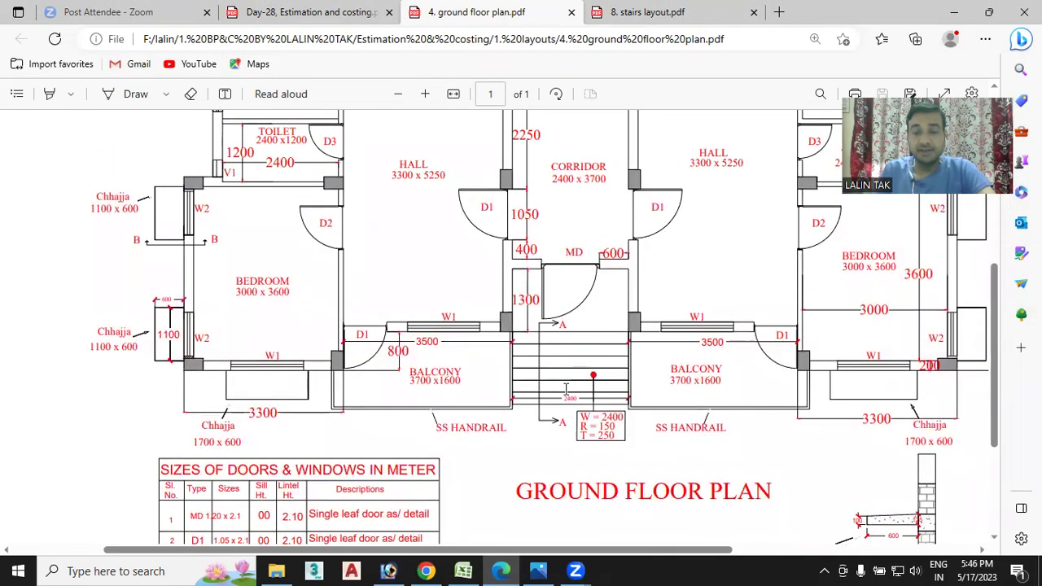
- Review the Day-28 handwritten flooring spec and the floor plan staircase, then return to Excel
click(324, 18)
scroll(517, 226, down, 1)
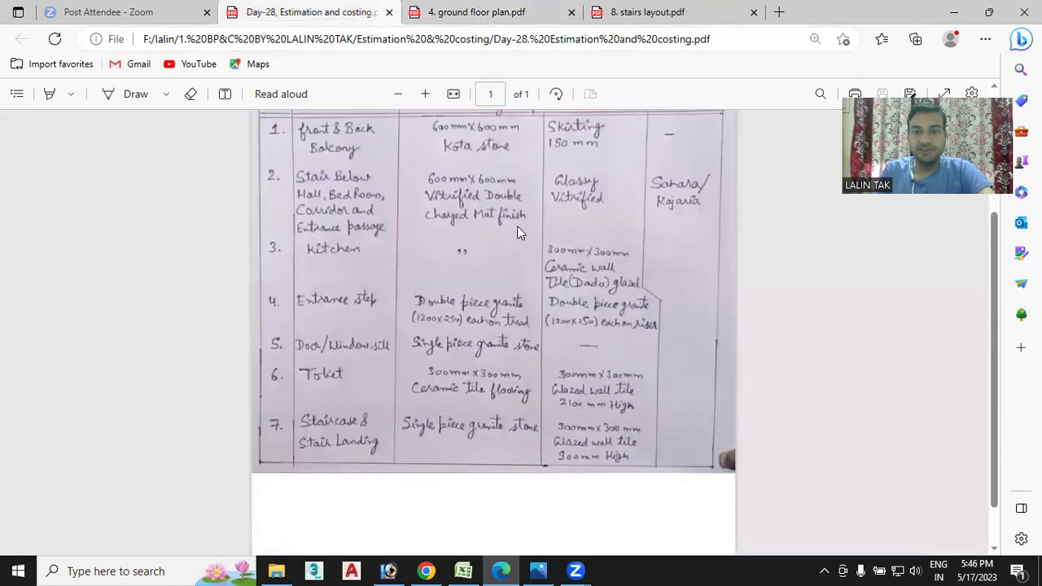
scroll(511, 201, up, 1)
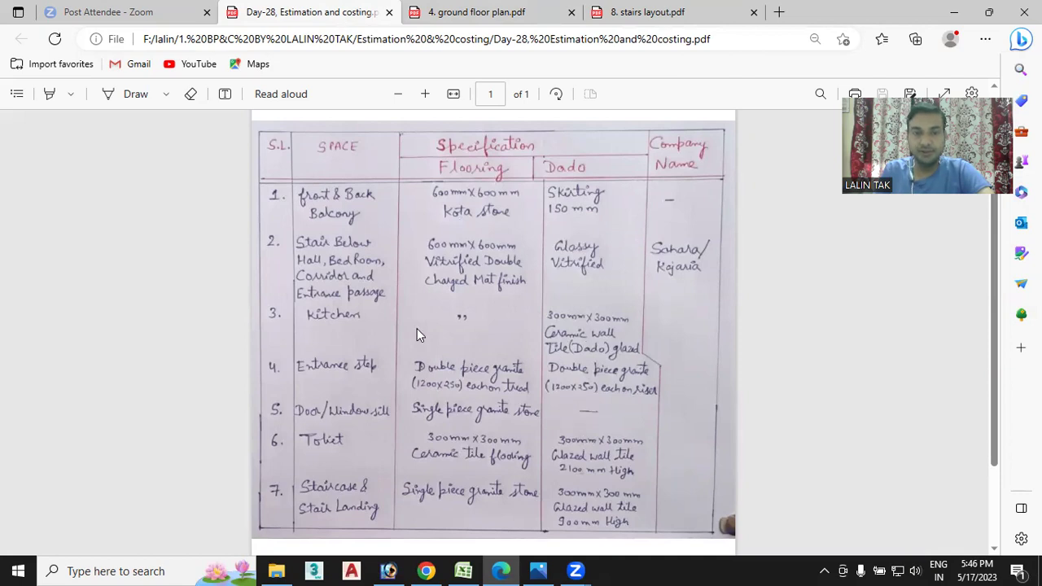
click(477, 12)
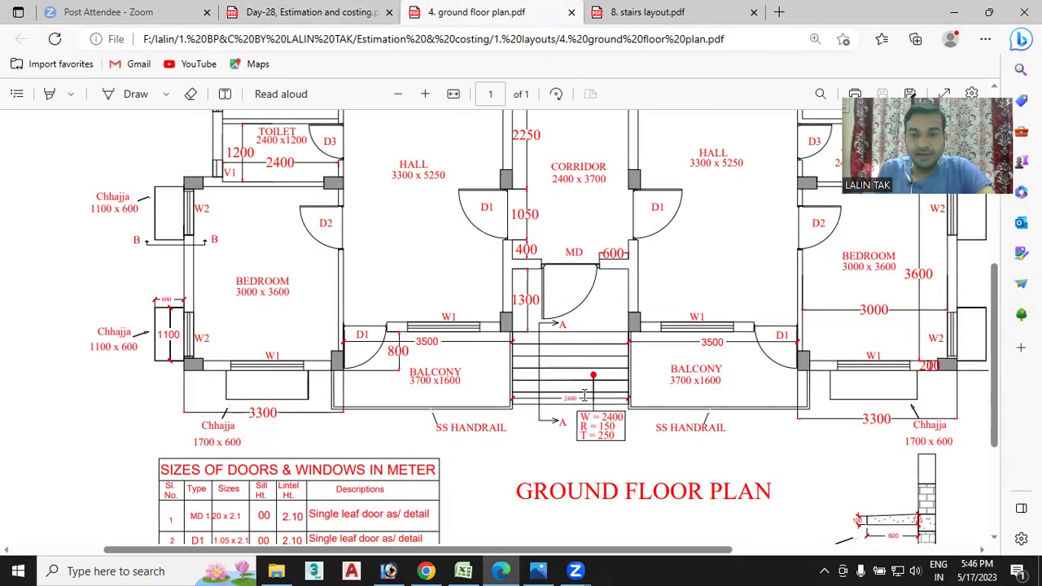
scroll(584, 395, down, 1)
scroll(548, 336, up, 1)
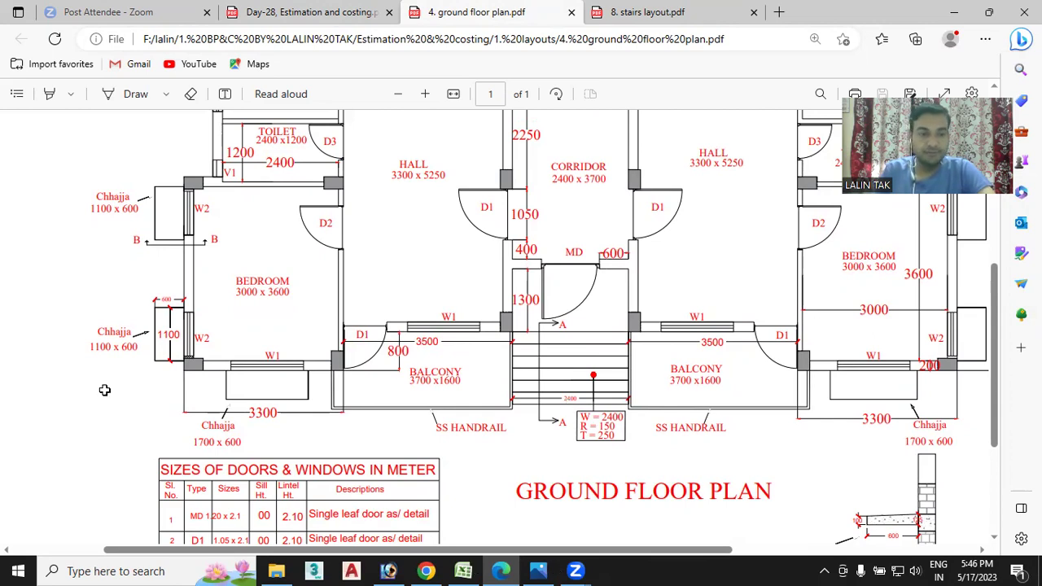
key(alt+Tab)
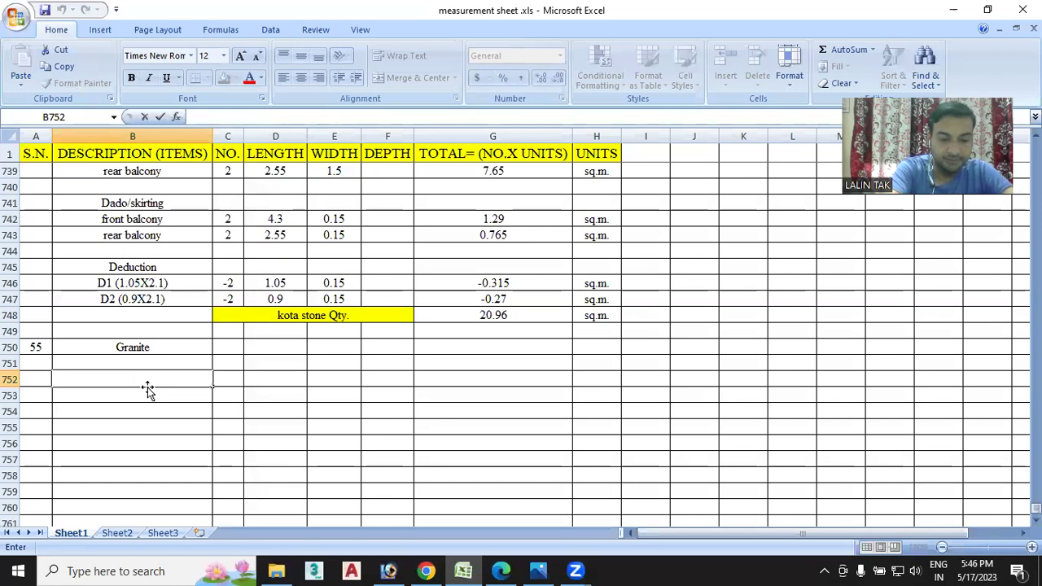
- Add 'Entrance step (tread)' in B752 and 'Entrance step (Riser)' in B753
text(Entrance step )
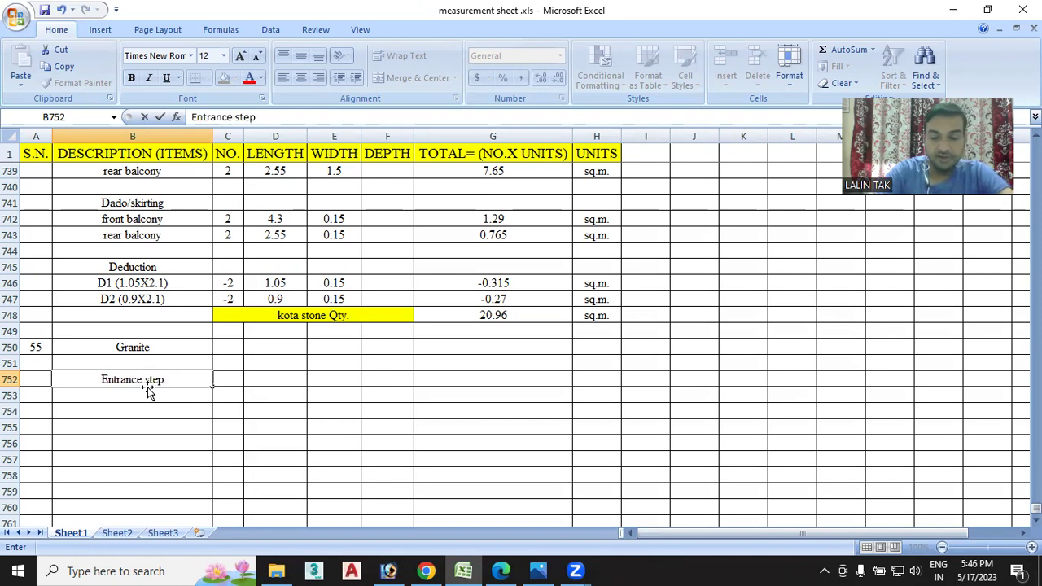
text(()
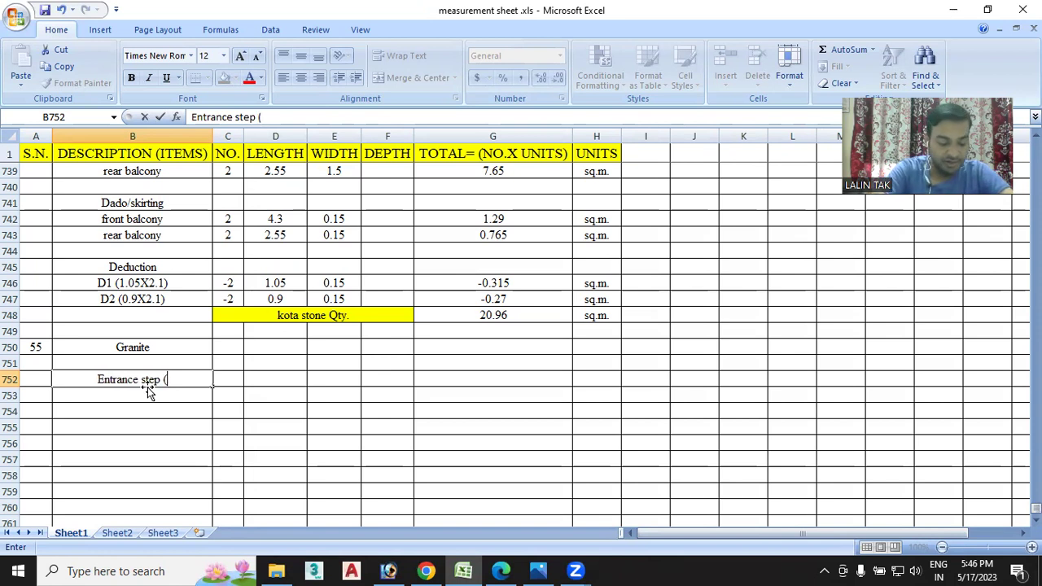
text(tread)
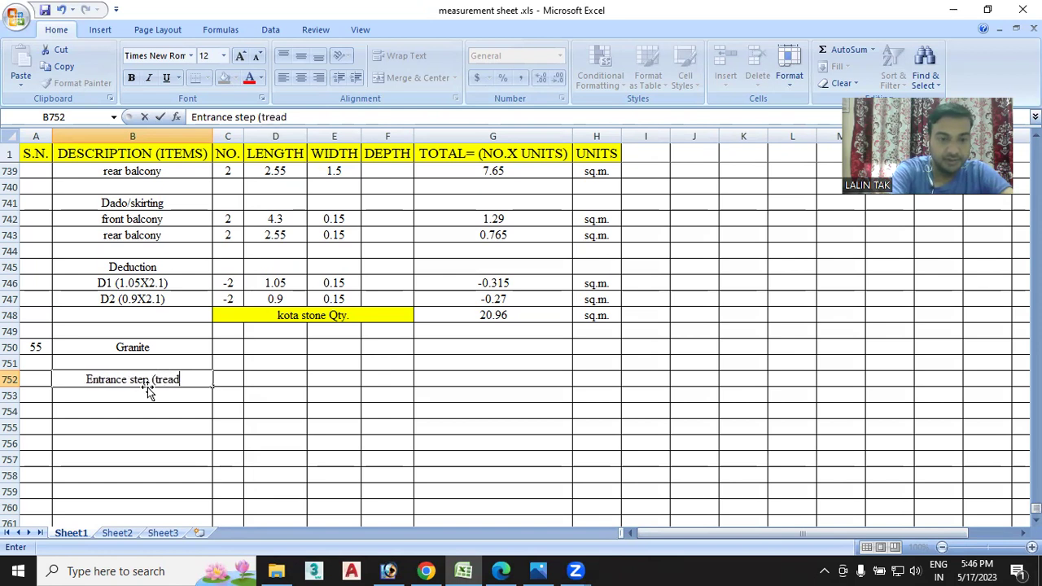
text())
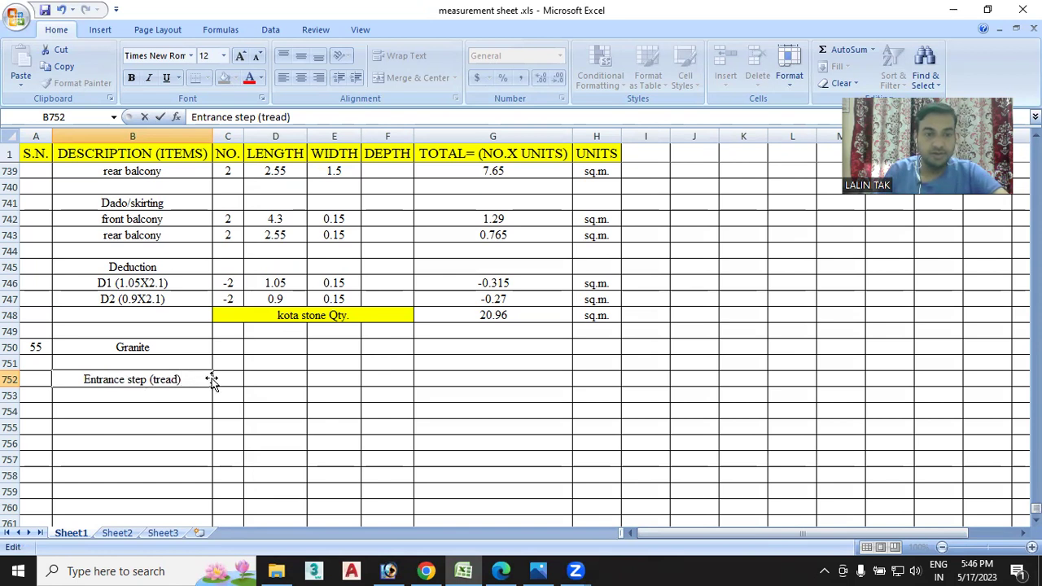
click(208, 379)
key(ctrl+c)
click(172, 393)
key(ctrl+v)
double_click(173, 396)
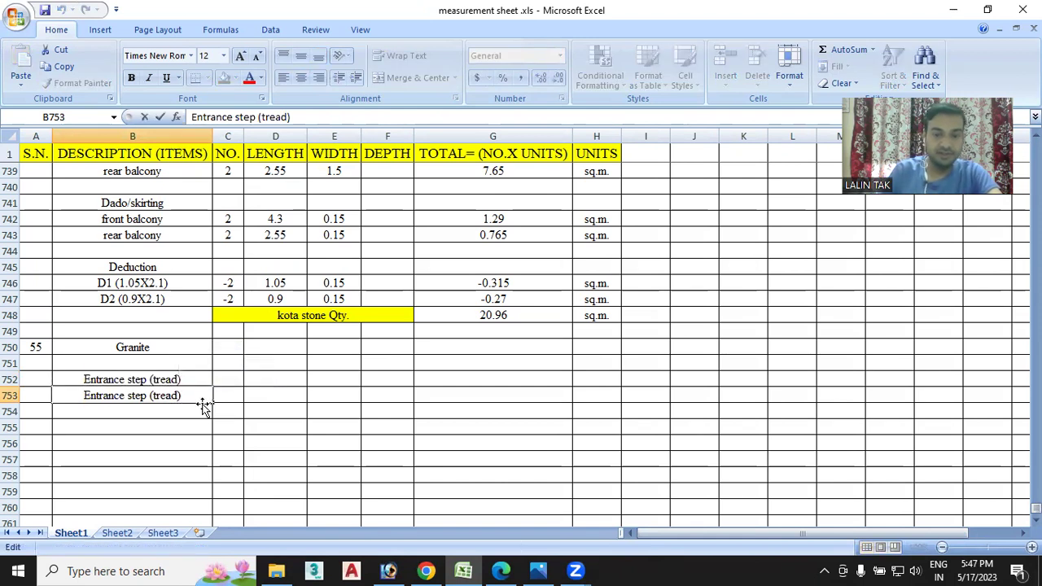
key(BackSpace)
key(BackSpace)
key(BackSpace)
key(BackSpace)
key(BackSpace)
text(Riser)
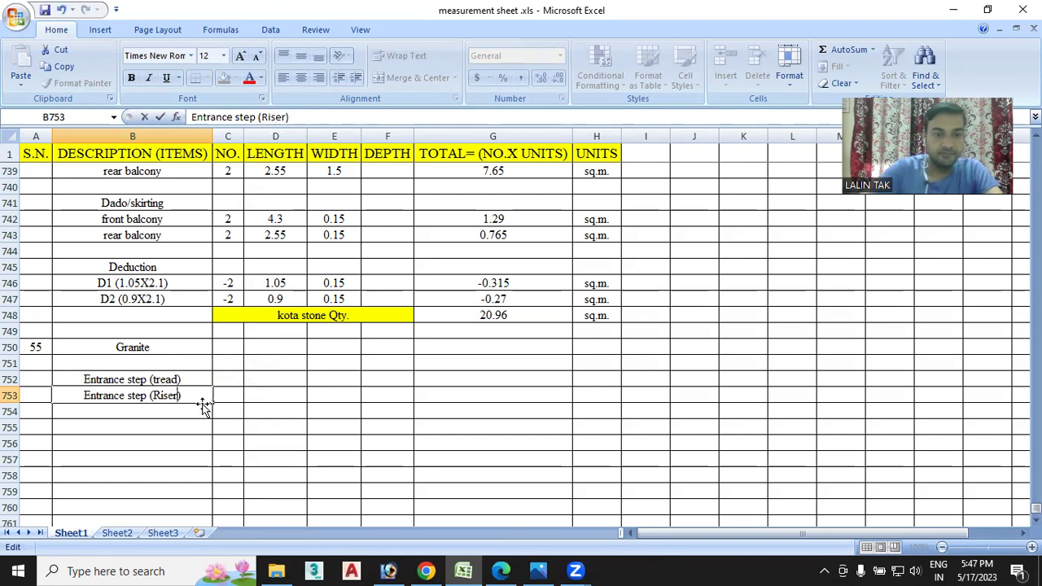
- Enter a count of 6 for both the tread and riser rows
click(227, 383)
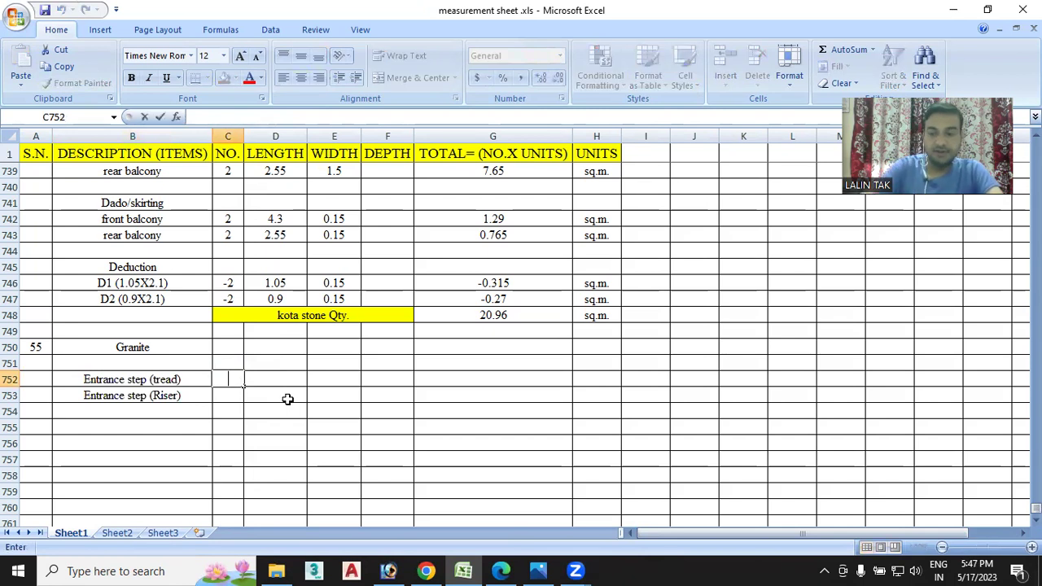
text(6)
double_click(234, 396)
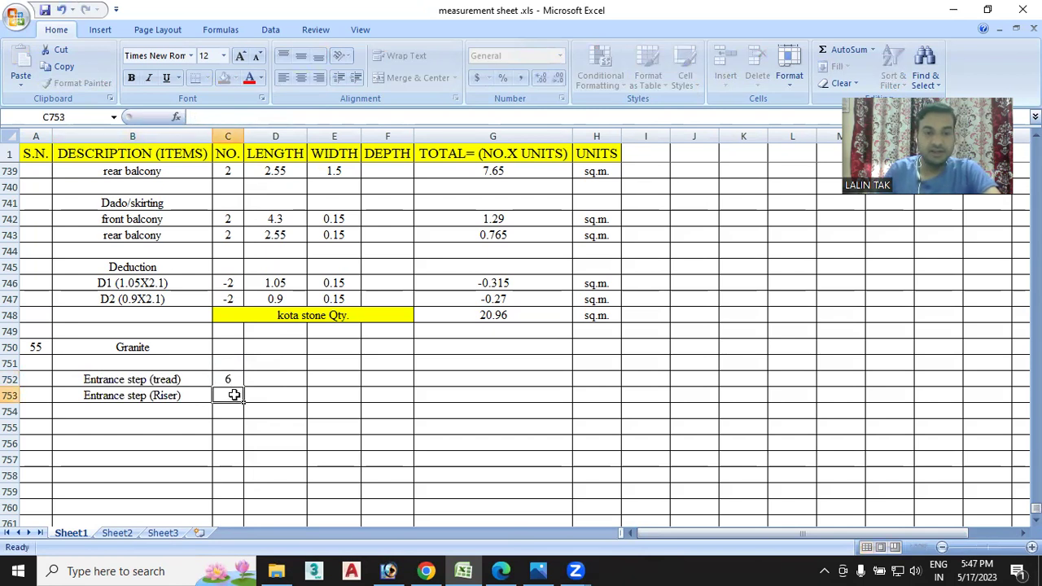
text(6)
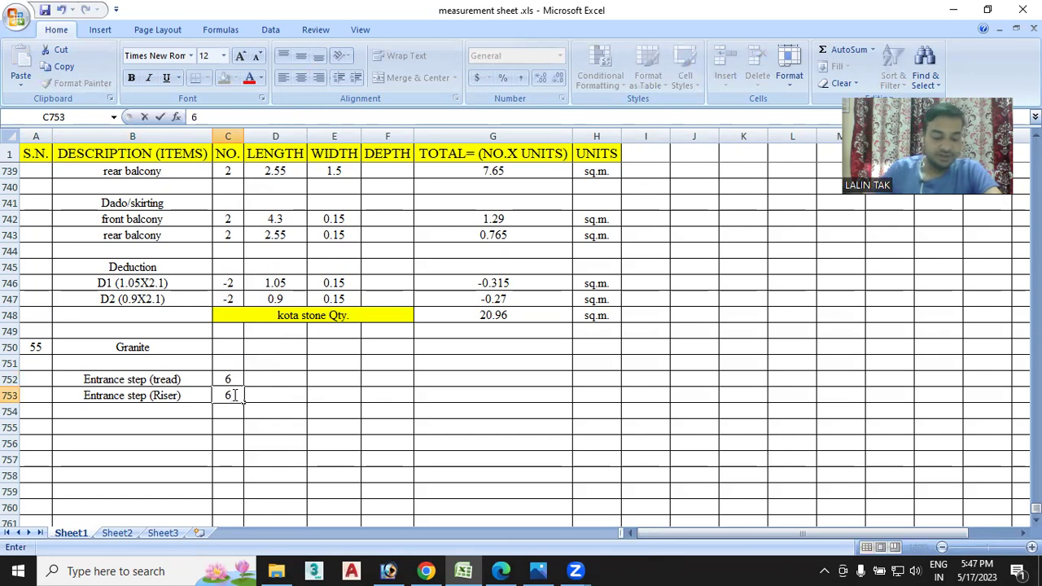
click(501, 570)
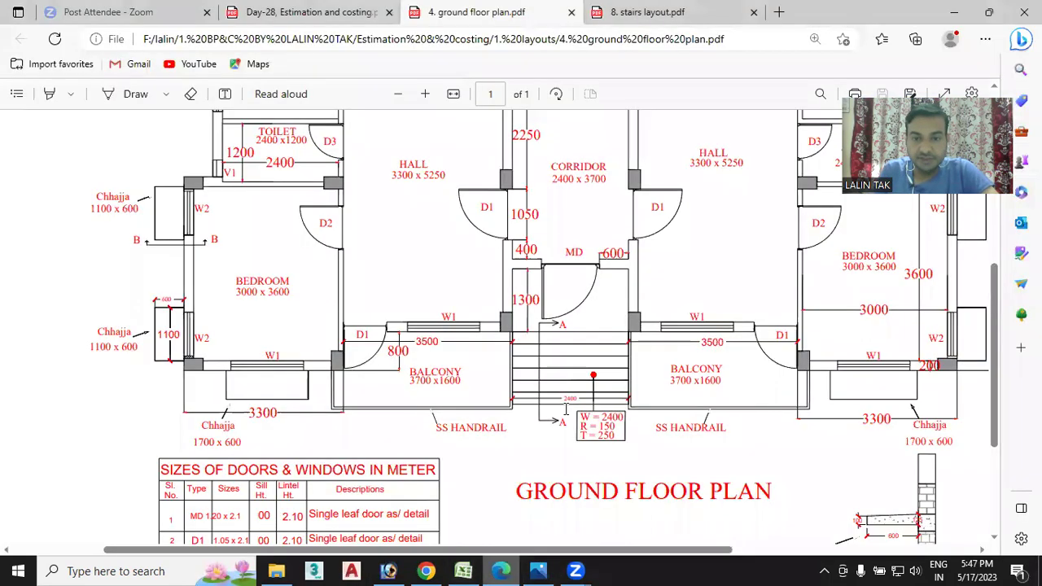
scroll(527, 400, down, 1)
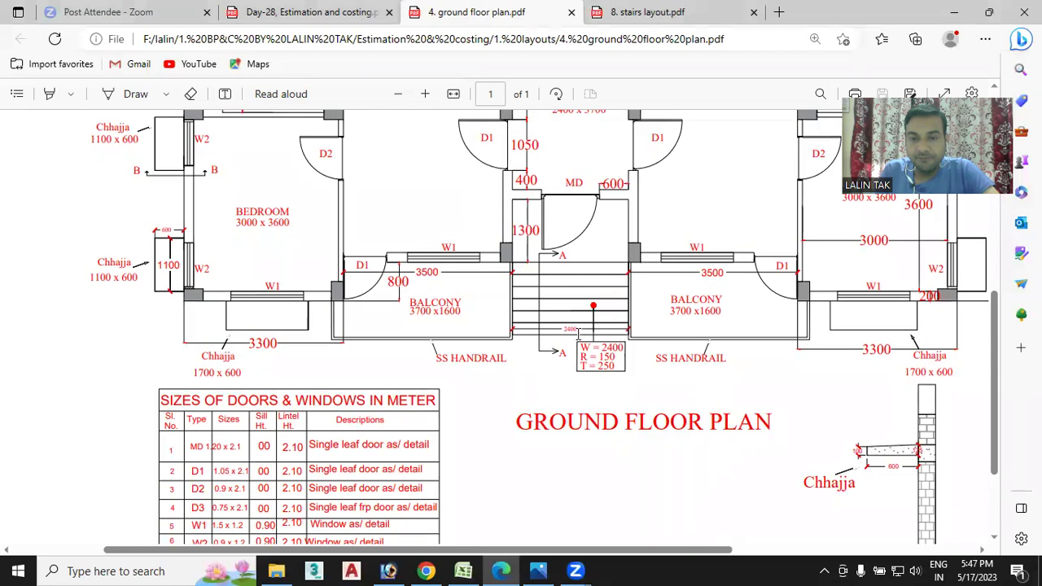
- Enter 2.4 as the entrance step length, then view the staircase on the ground floor plan PDF
click(464, 570)
text(2.4)
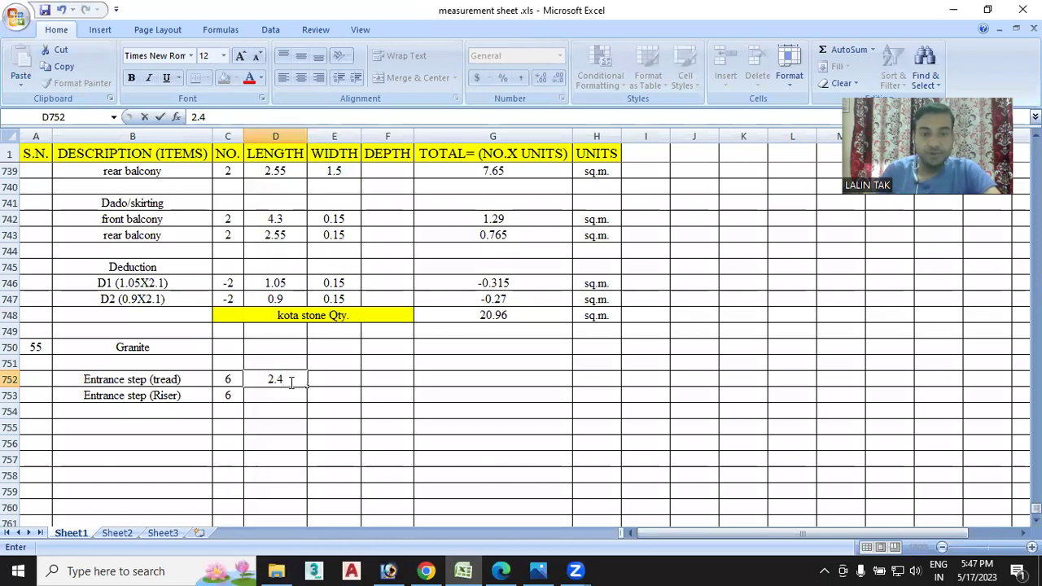
mouse_move(479, 570)
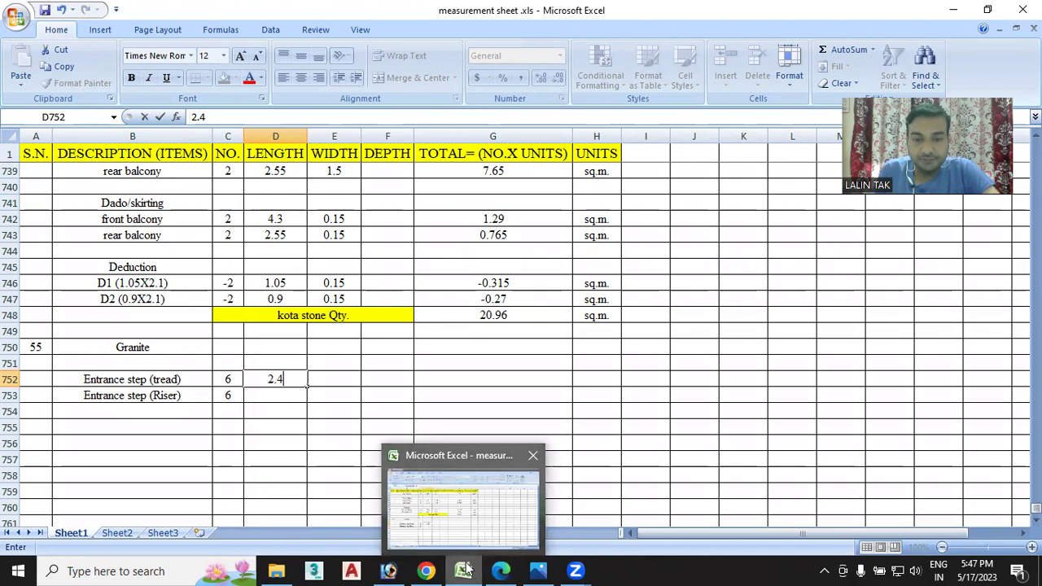
click(501, 570)
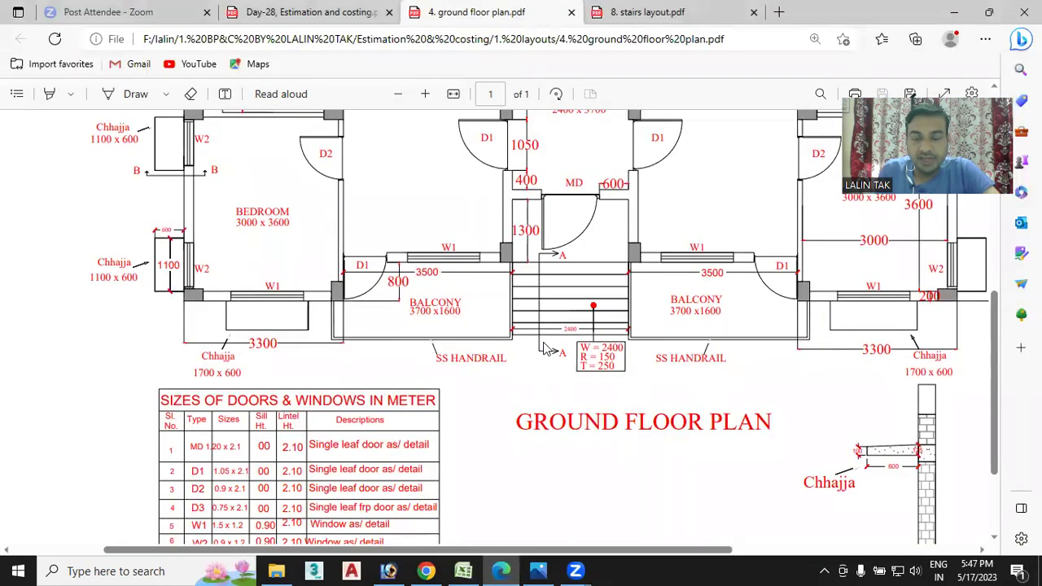
scroll(546, 348, down, 1)
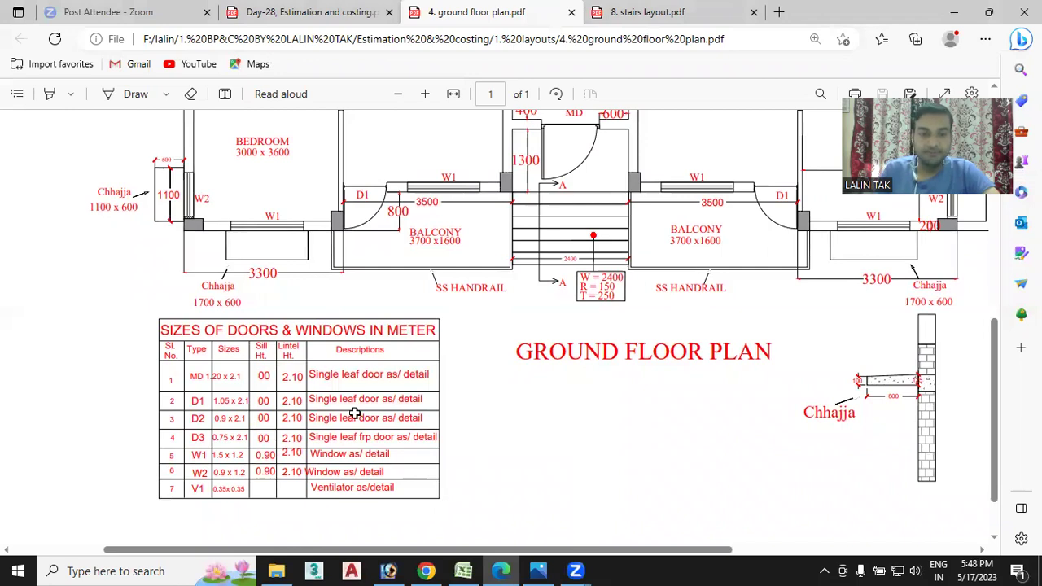
- Enter the tread width as =0.25+0.025 (0.275), fixing the mistyped formula after the error prompts
key(alt+Tab)
text(=0.25)
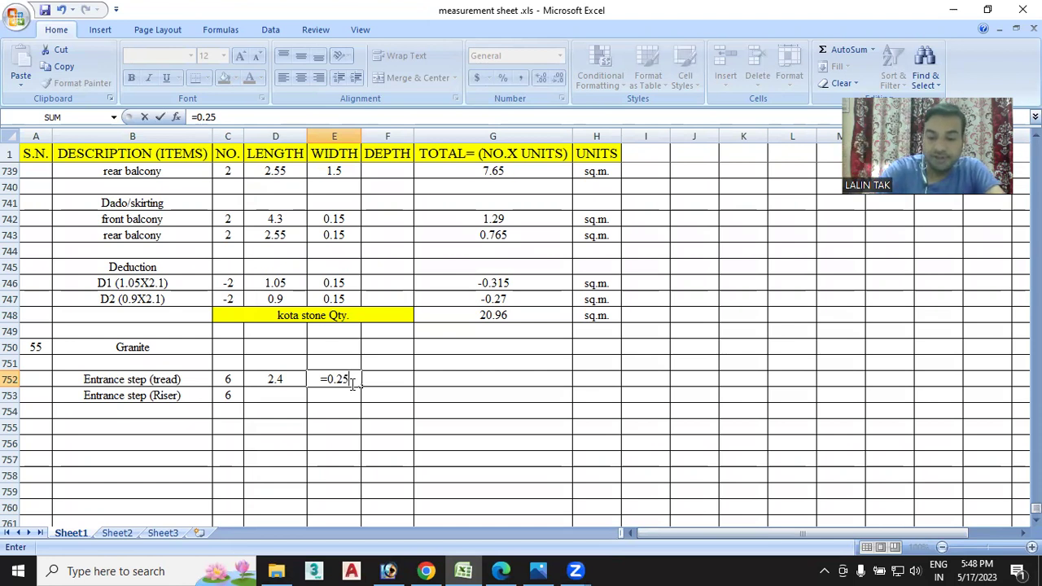
text(.025)
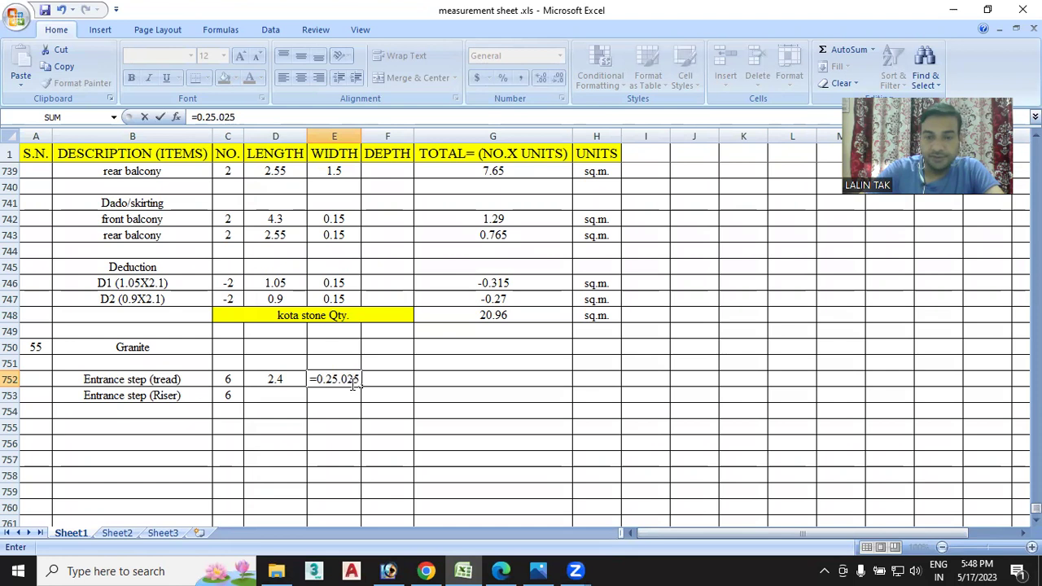
key(Return)
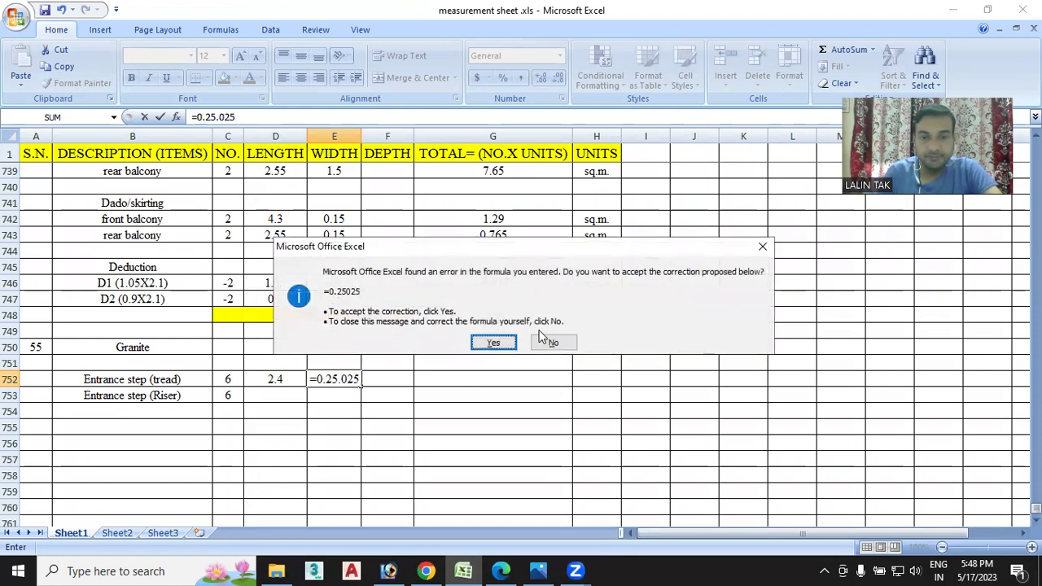
click(763, 246)
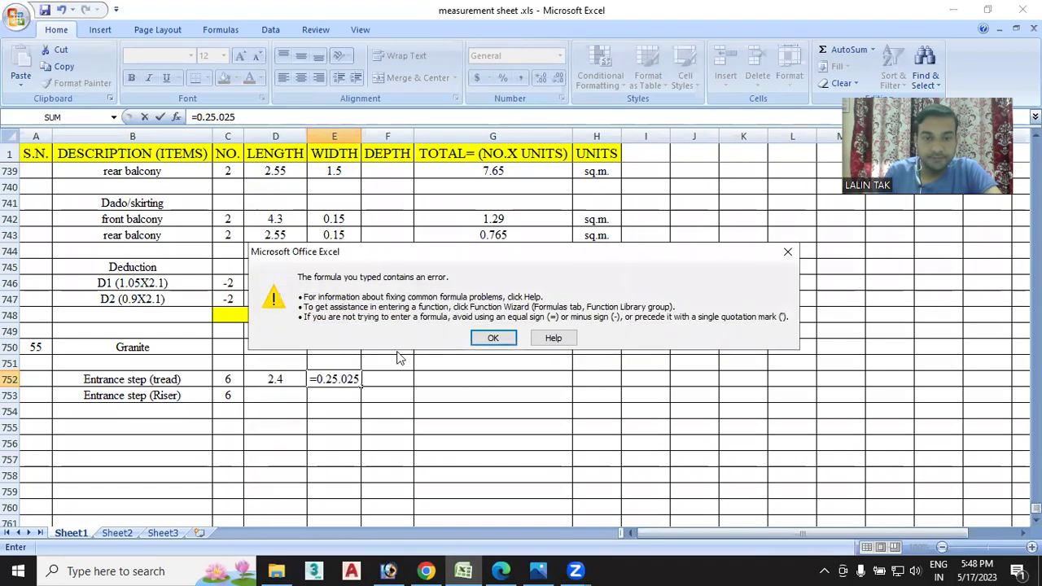
click(498, 337)
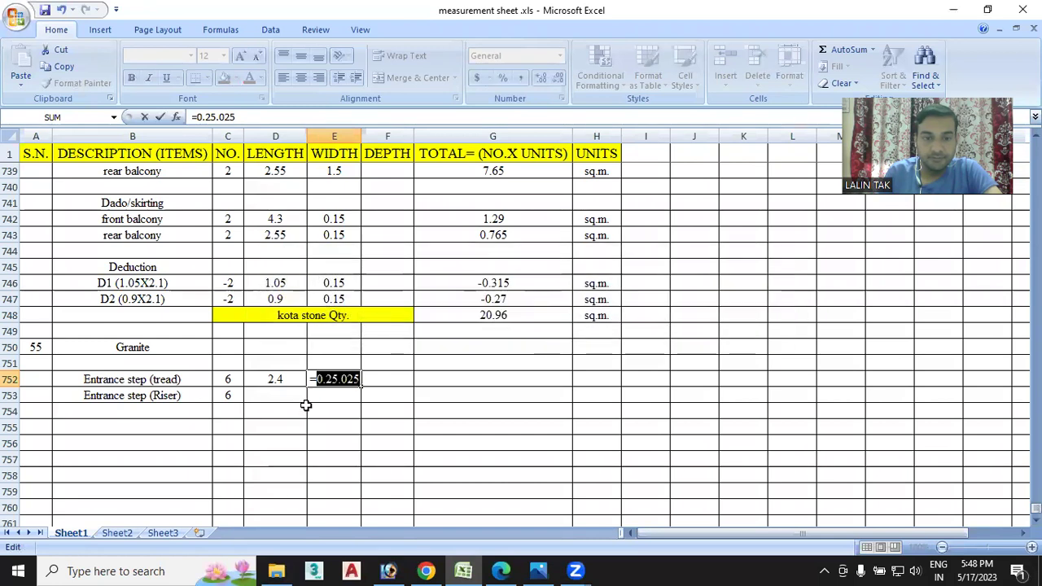
click(340, 379)
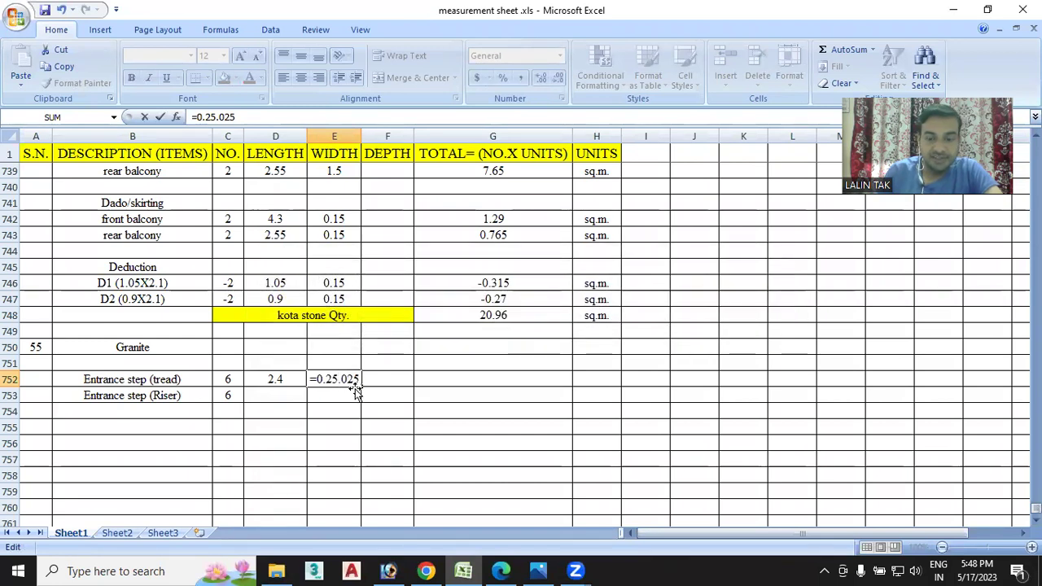
text(+)
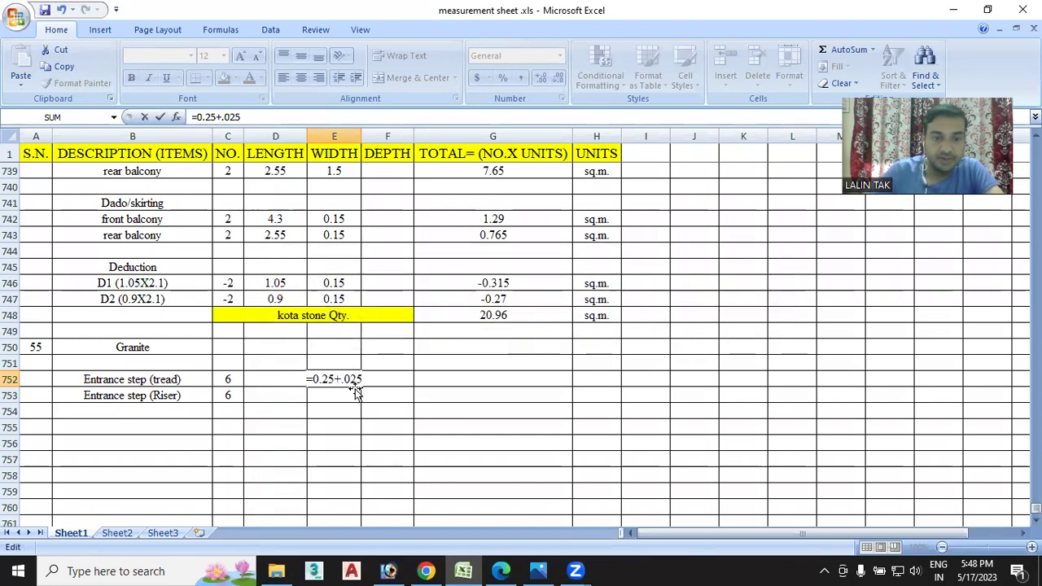
key(Return)
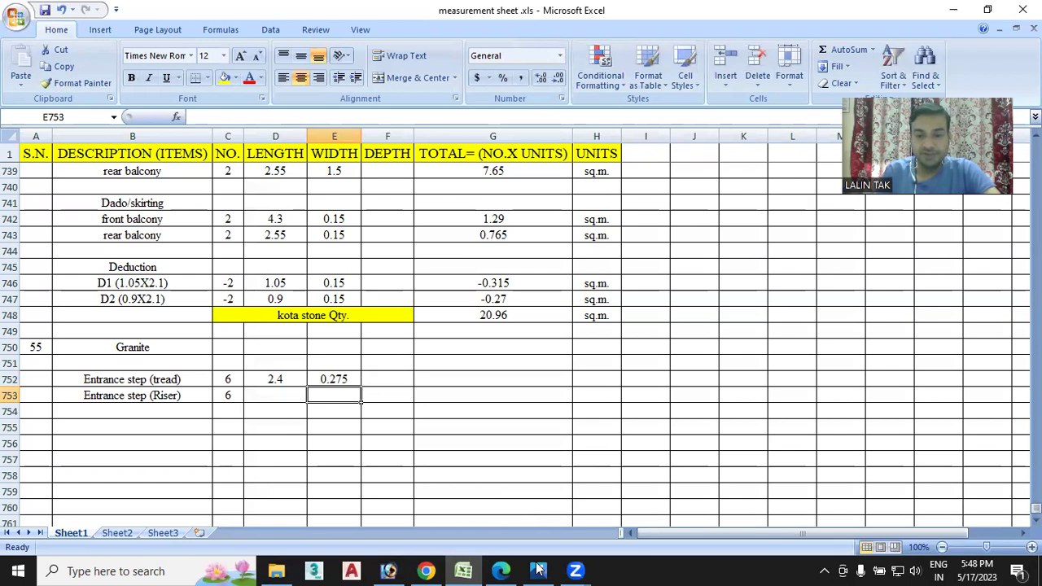
mouse_move(508, 568)
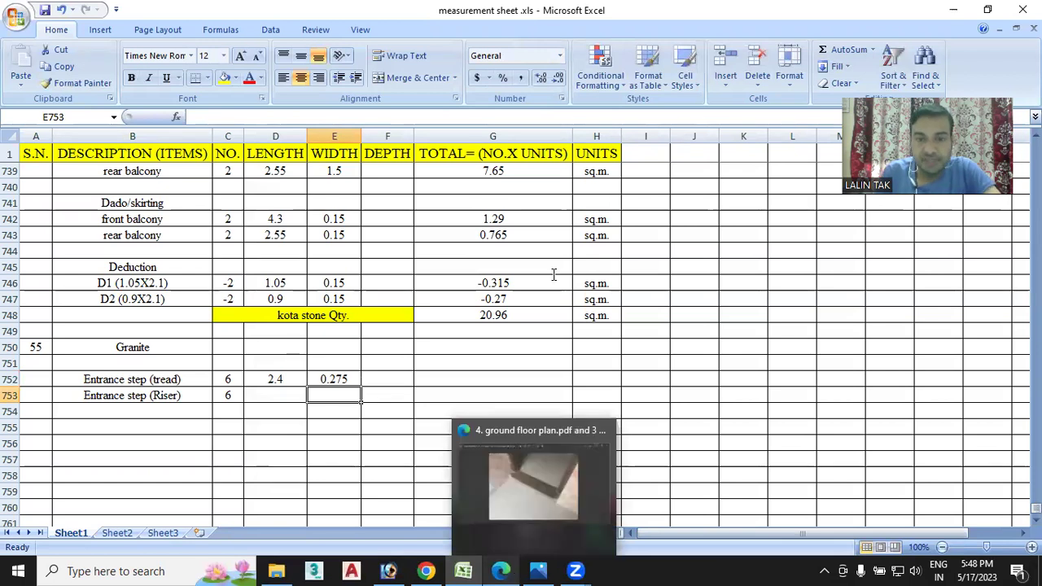
key(alt+Tab)
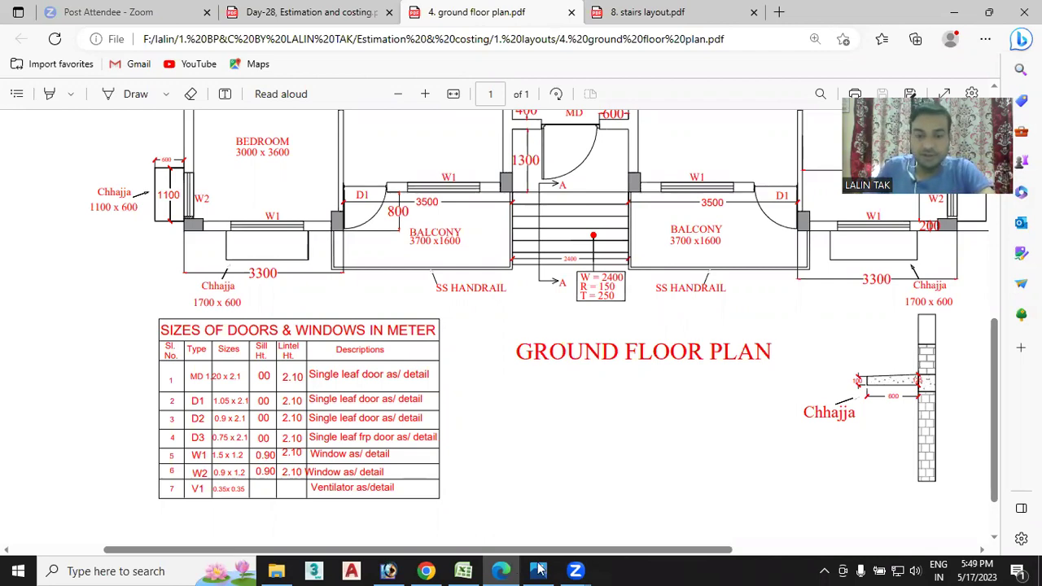
click(465, 571)
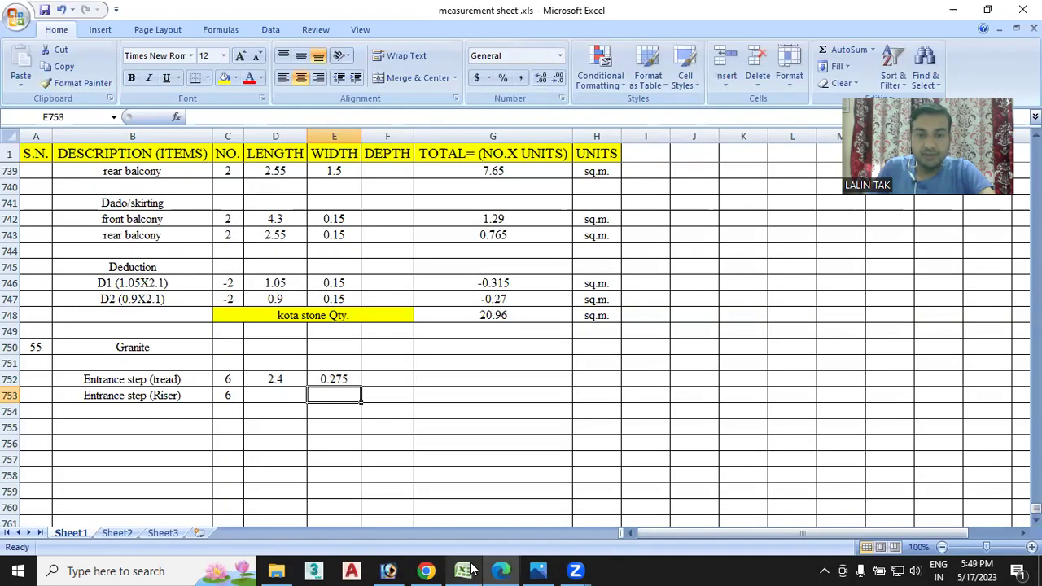
double_click(340, 379)
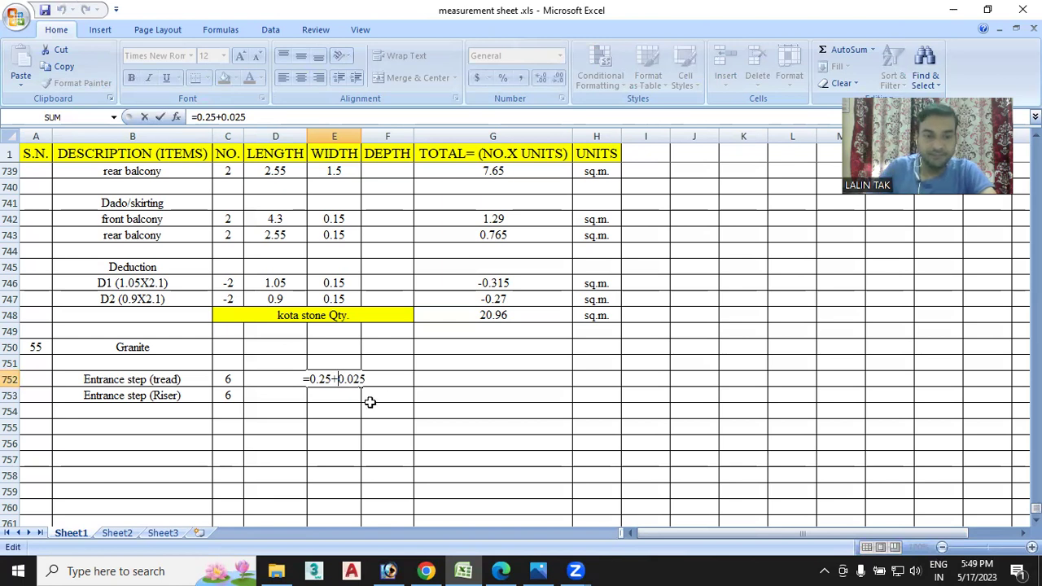
- Remove the stray cell references so the tread width formula stays 0.25+0.025
click(350, 398)
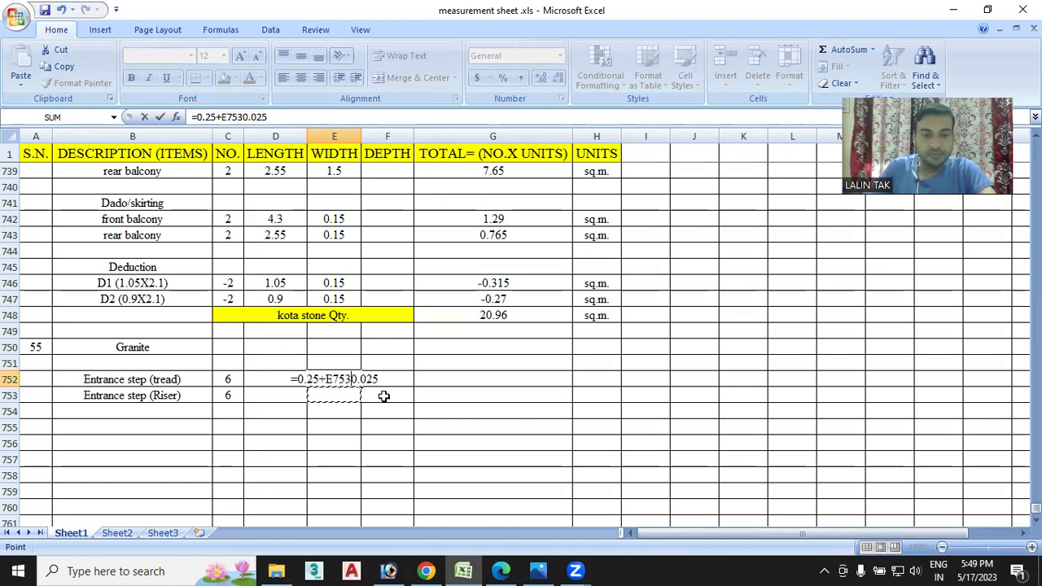
key(BackSpace)
key(BackSpace)
key(BackSpace)
click(383, 396)
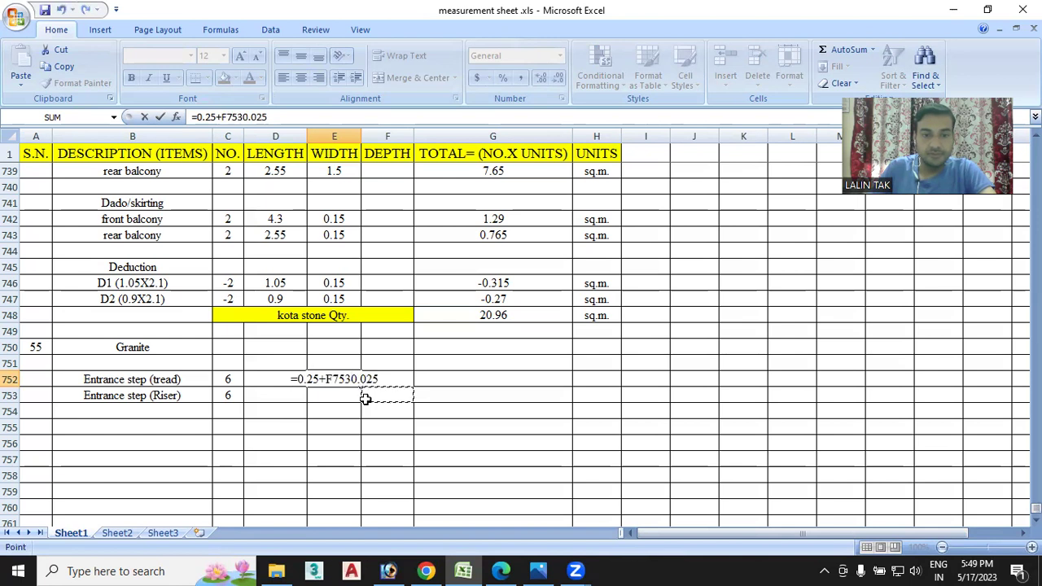
key(BackSpace)
key(BackSpace)
key(BackSpace)
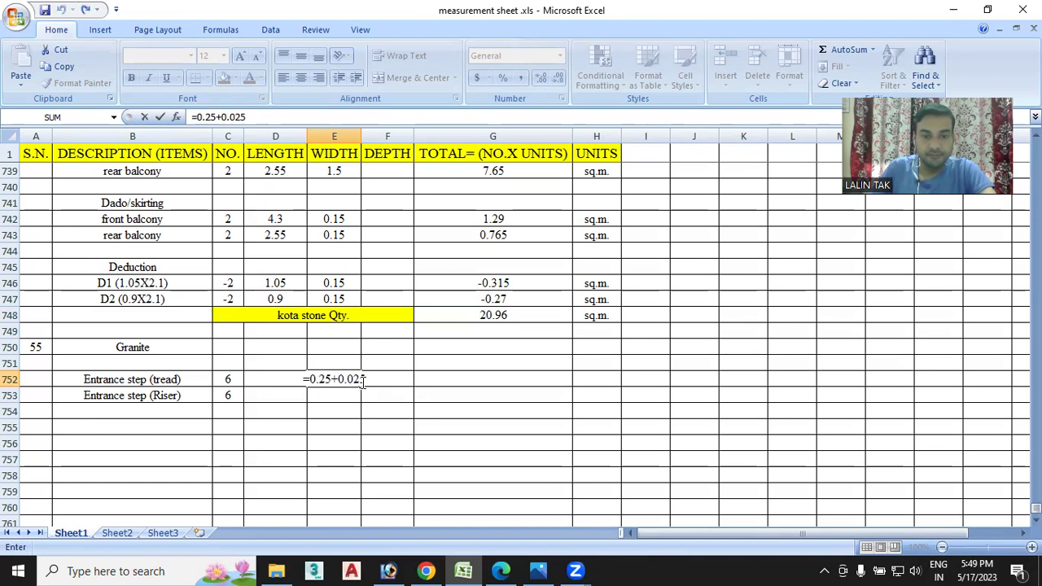
key(Return)
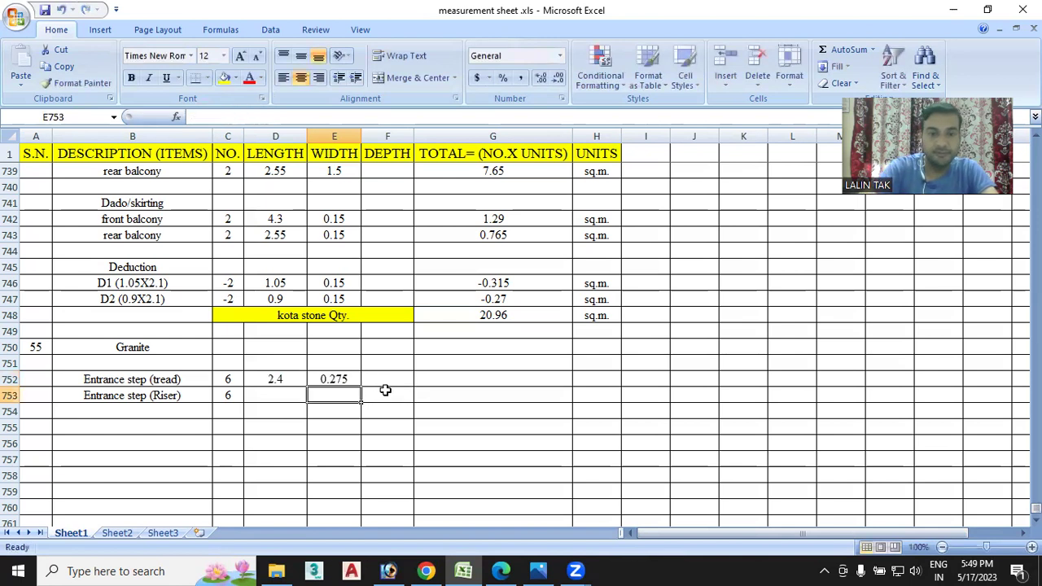
- Enter the riser length 2.4 in D753 and width 0.15 in E753
click(262, 398)
text(2.4)
click(340, 396)
text(.)
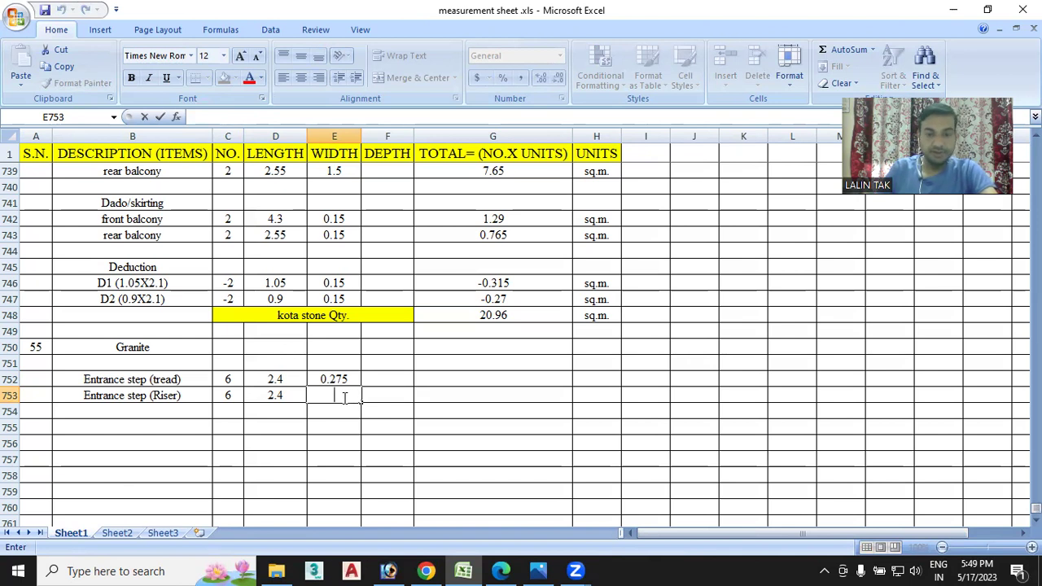
text(15)
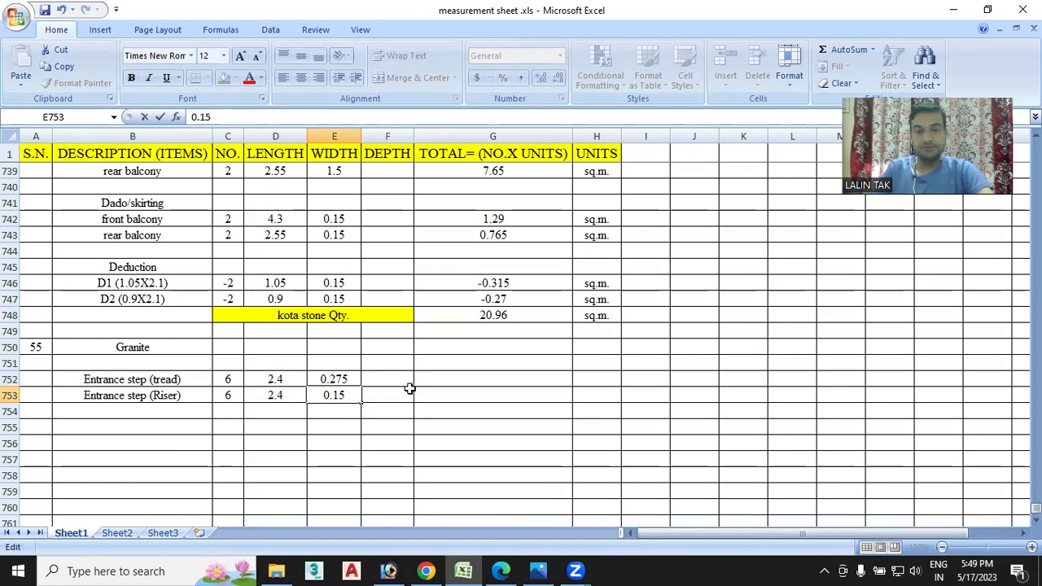
- Compute the tread total with =C752*D752*E752 and fill it down to the riser row
double_click(497, 376)
text(=)
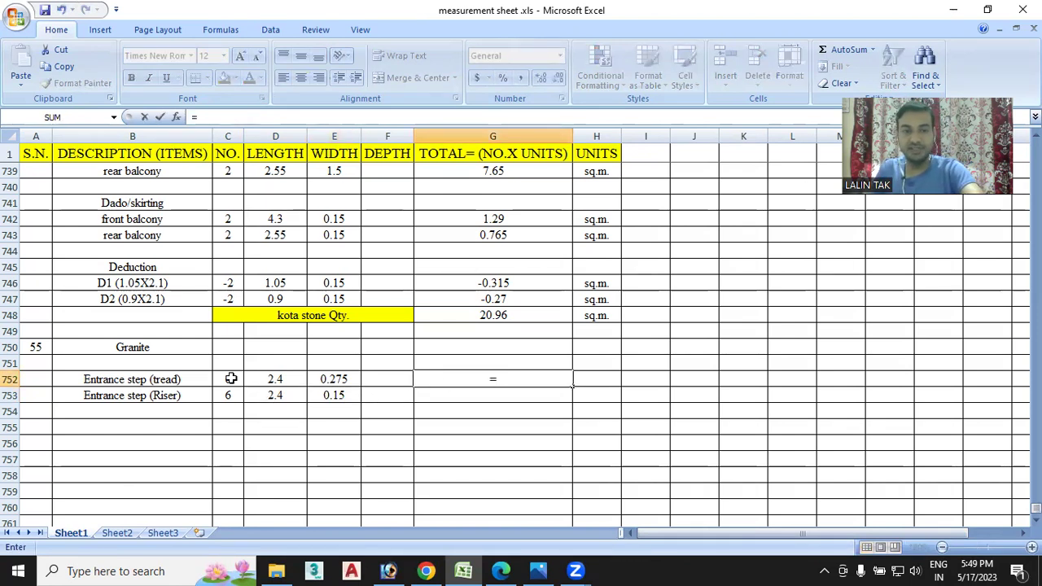
click(229, 377)
text(*)
click(277, 380)
text(*)
click(345, 377)
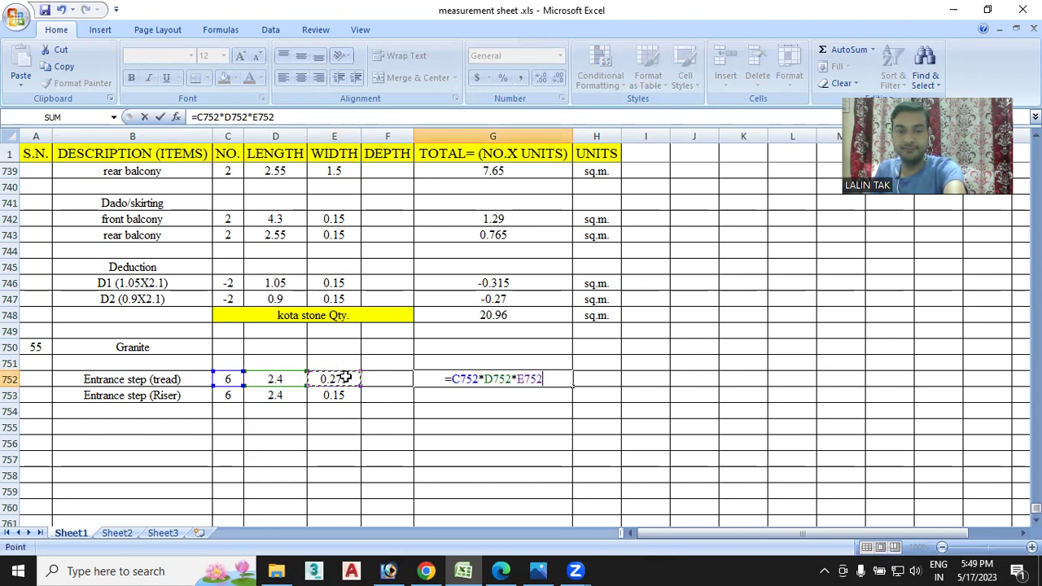
key(Return)
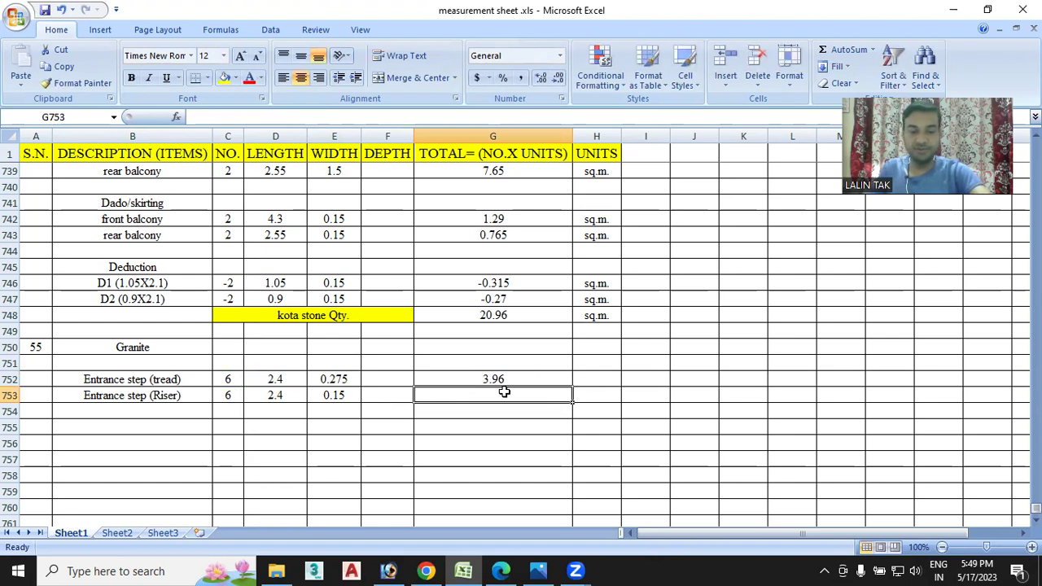
key(ctrl+d)
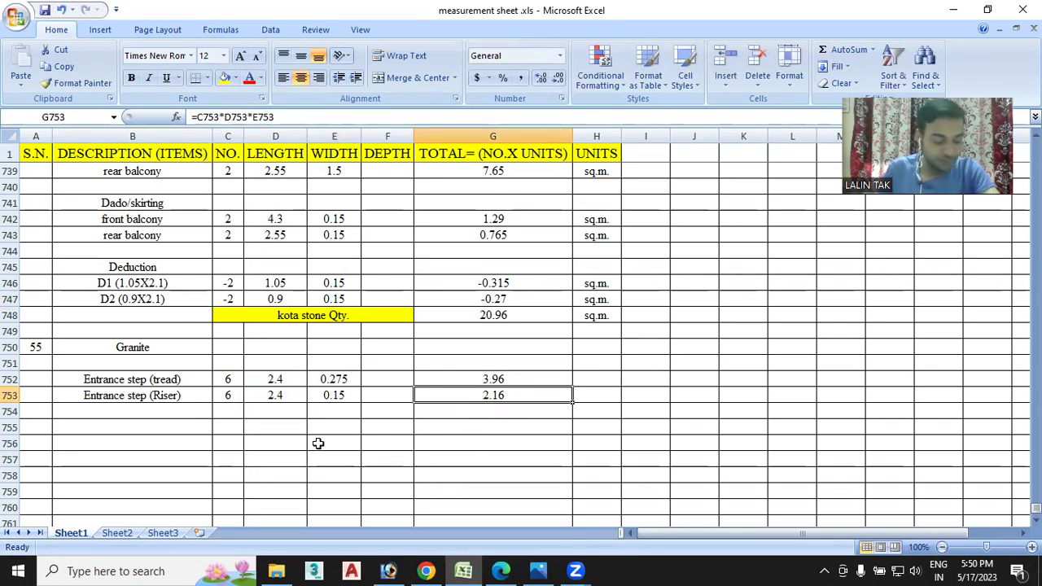
- Type the new item heading 'Door (Threshold)' in cell B755, correcting the typos
scroll(305, 441, down, 1)
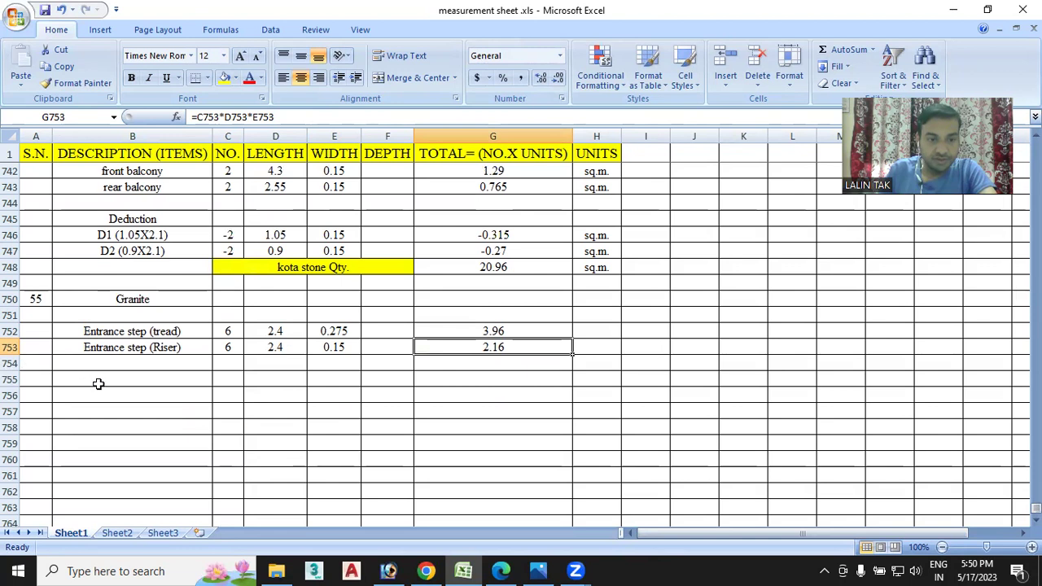
click(124, 382)
double_click(125, 381)
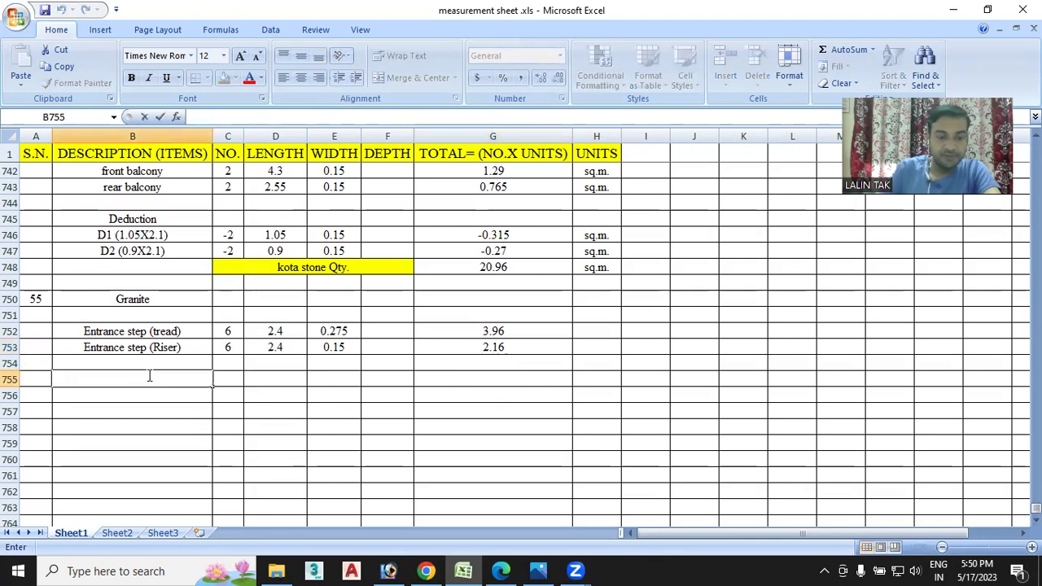
text(Door)
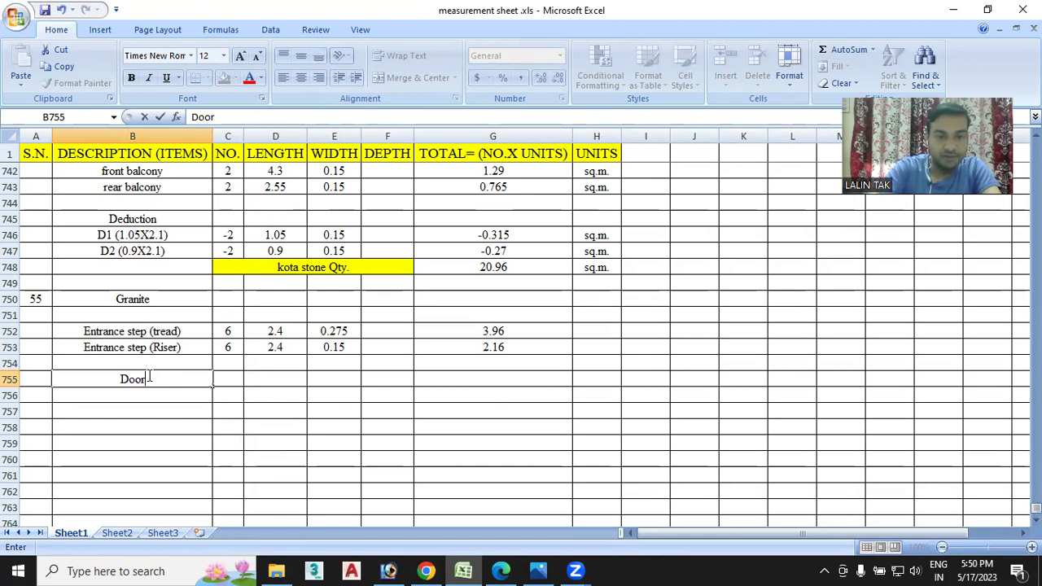
text( (0)
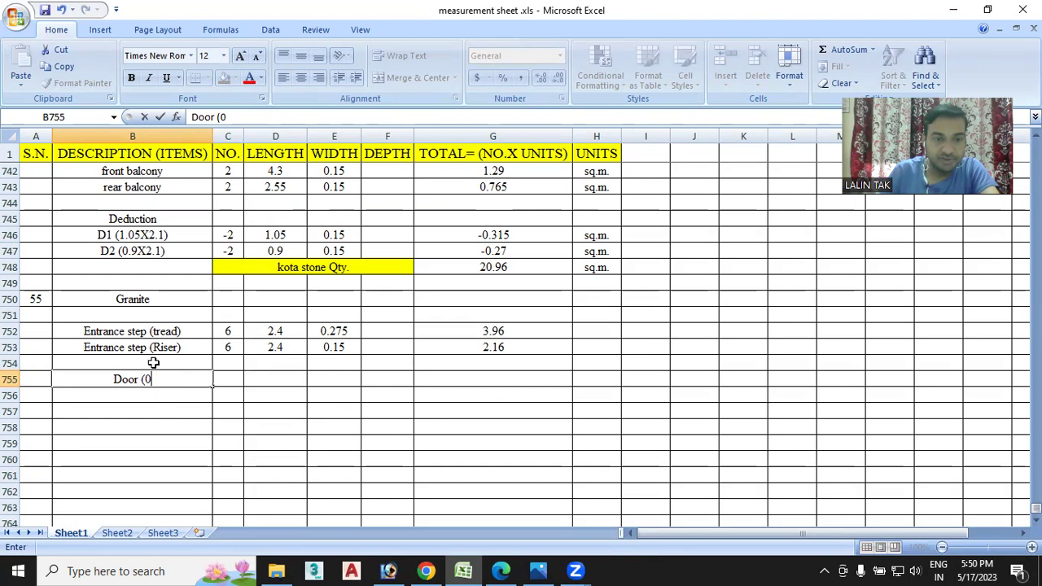
key(BackSpace)
text(Thres)
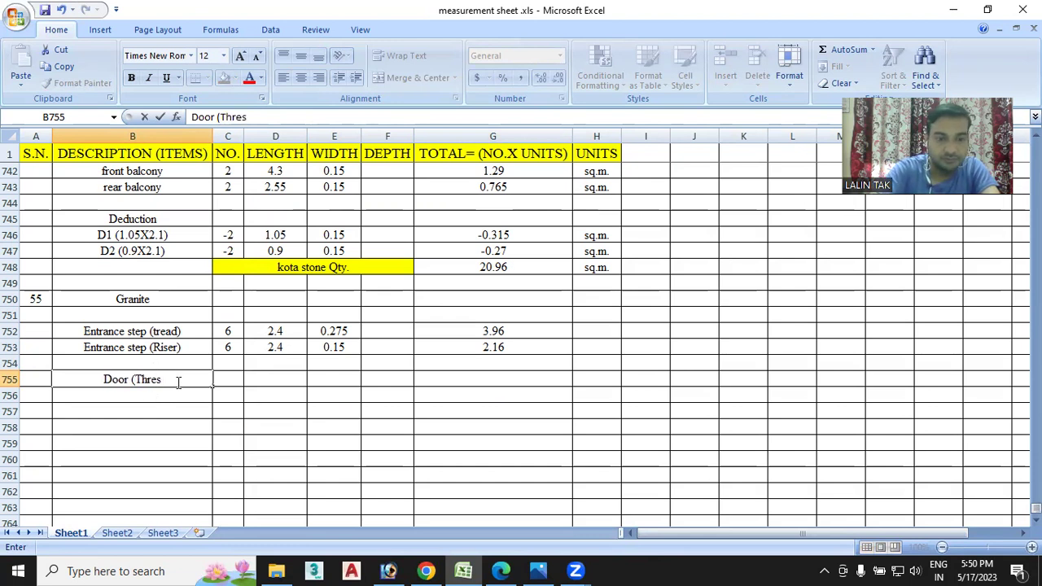
text(holf)
key(BackSpace)
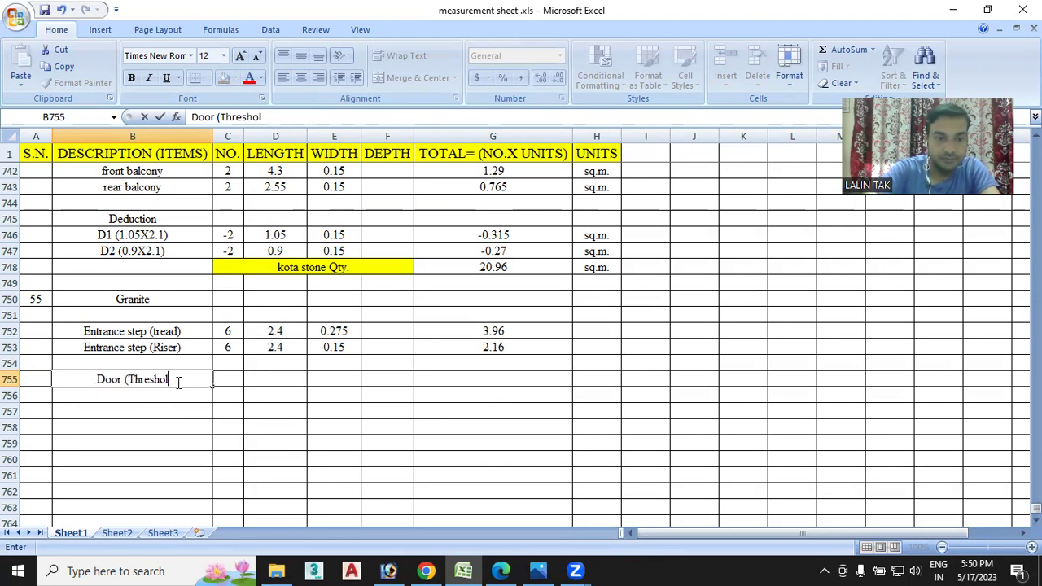
text(d)
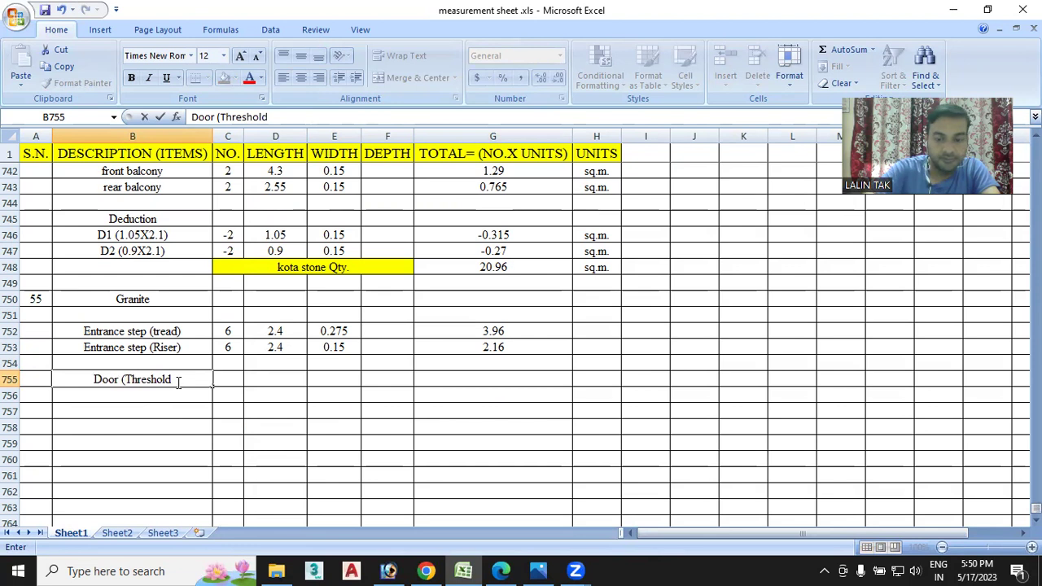
text())
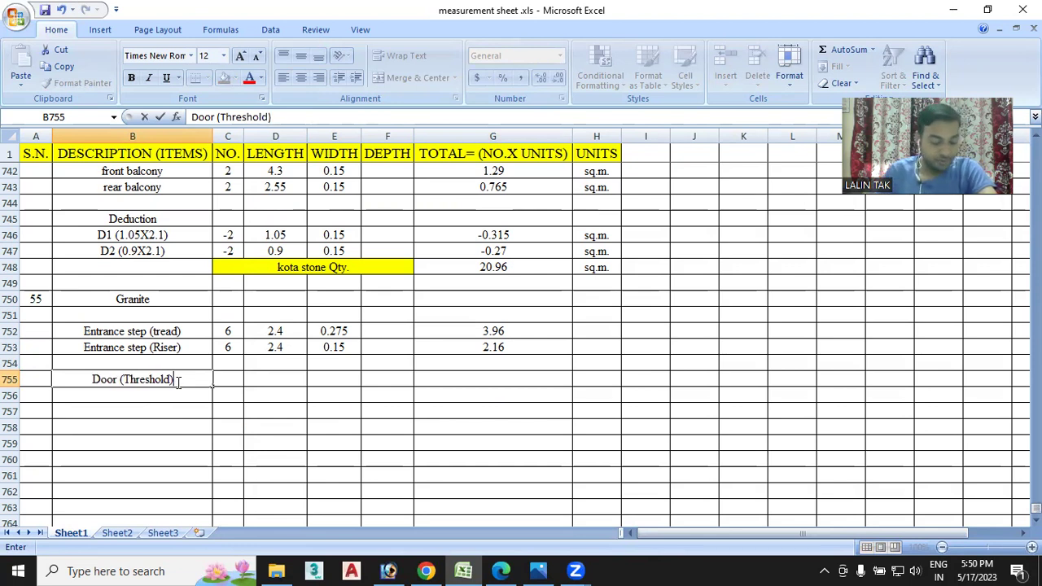
click(538, 571)
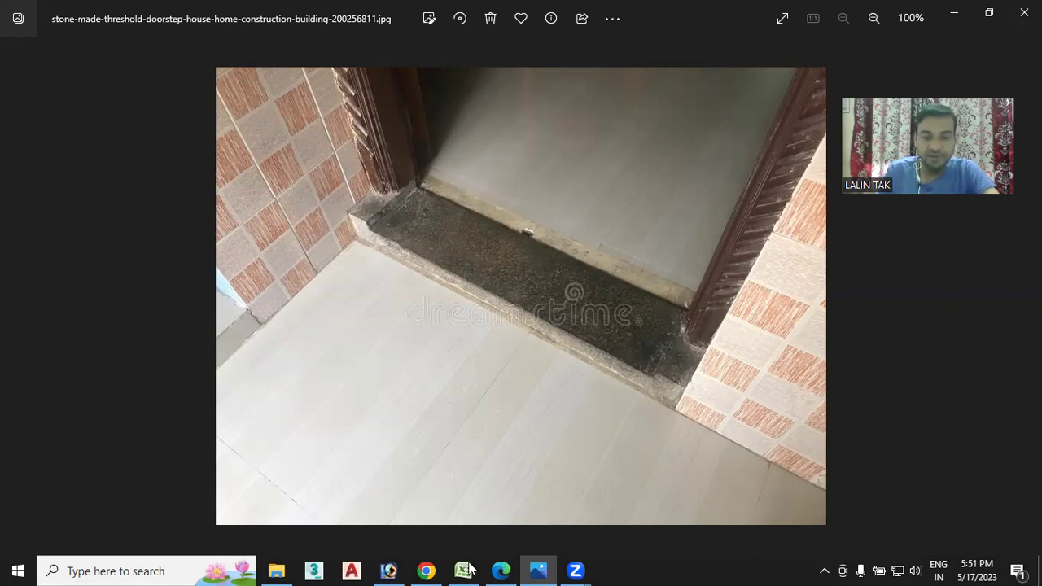
- Change the B755 heading to read 'Door Sill (Threshold)'
mouse_move(465, 570)
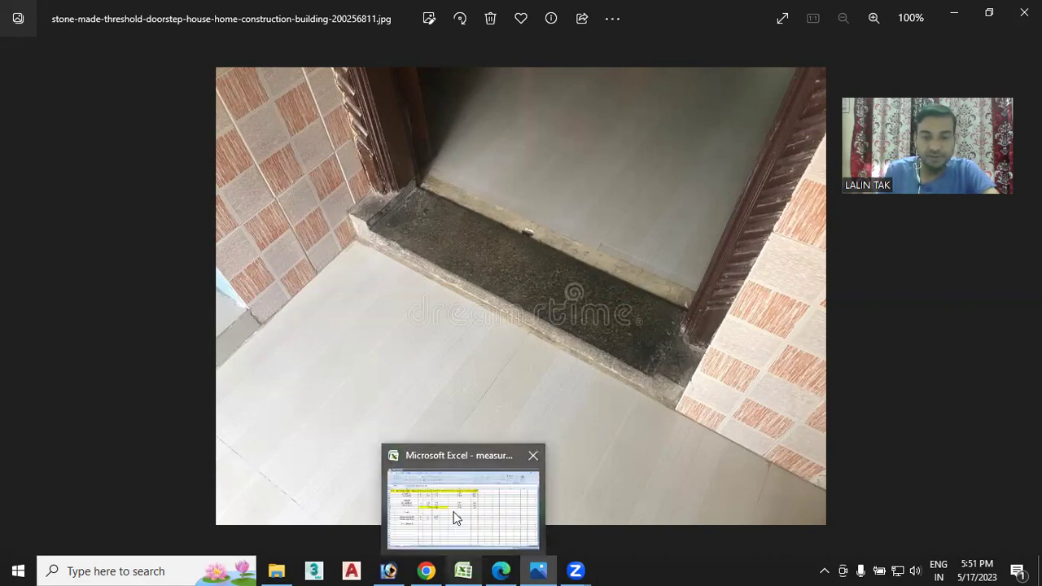
double_click(121, 377)
text(Sill)
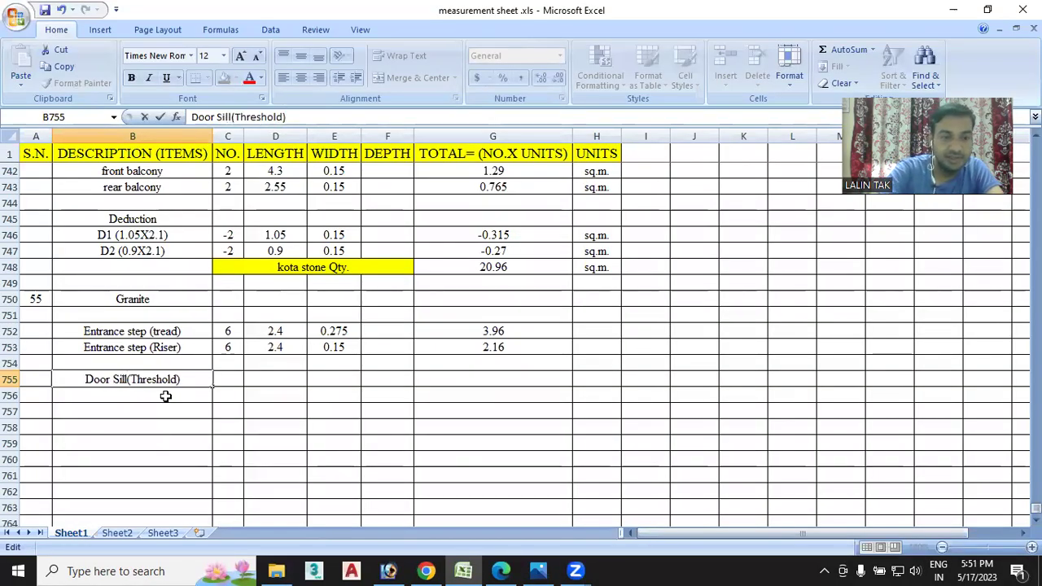
- Confirm the Door Sill heading and check the door sizes on the ground floor plan
click(118, 407)
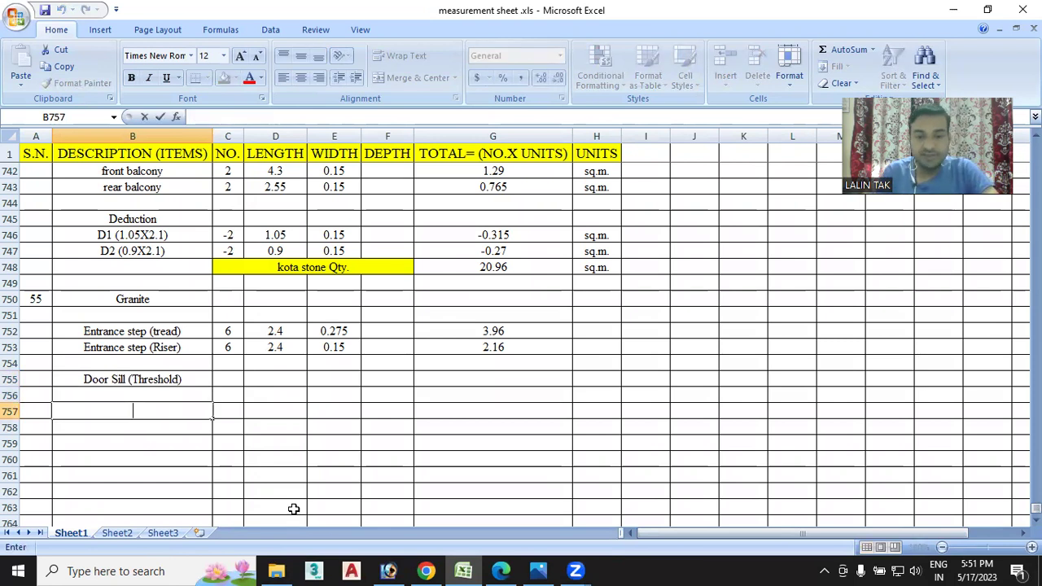
click(501, 571)
scroll(398, 319, down, 1)
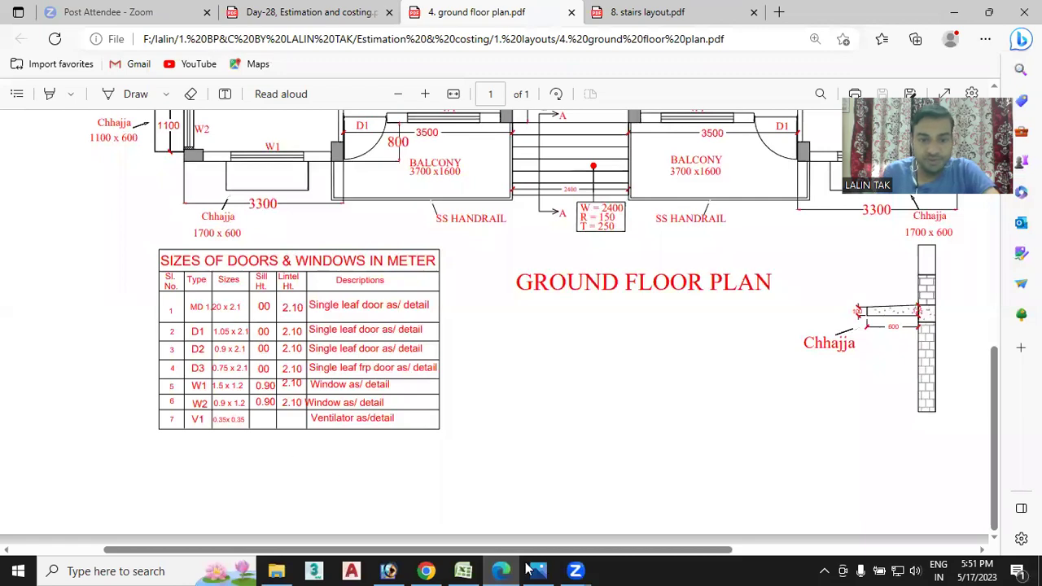
click(463, 570)
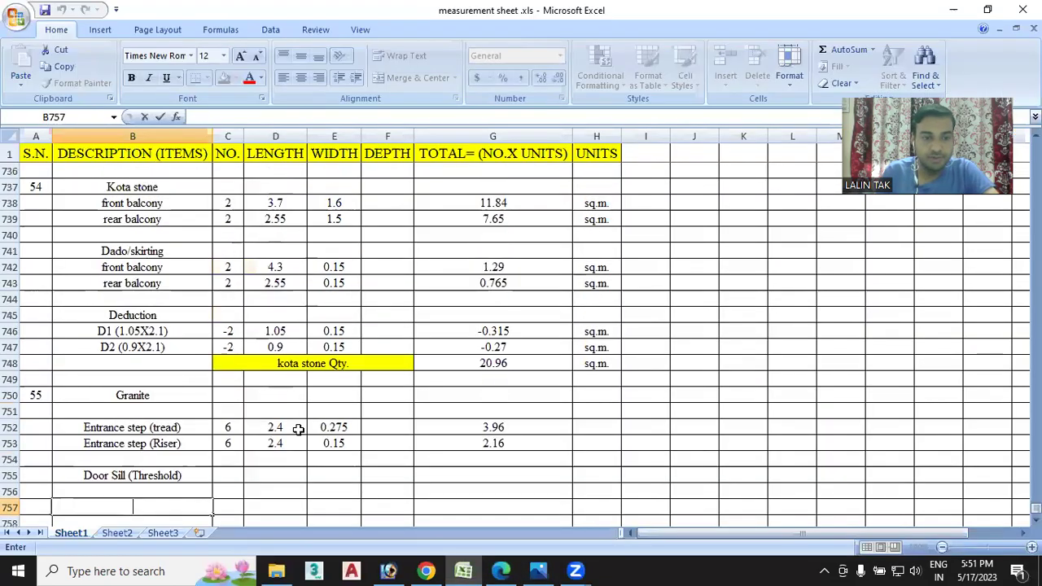
- Copy the five door and window descriptions from B701:B705
scroll(298, 429, up, 1)
scroll(302, 425, up, 2)
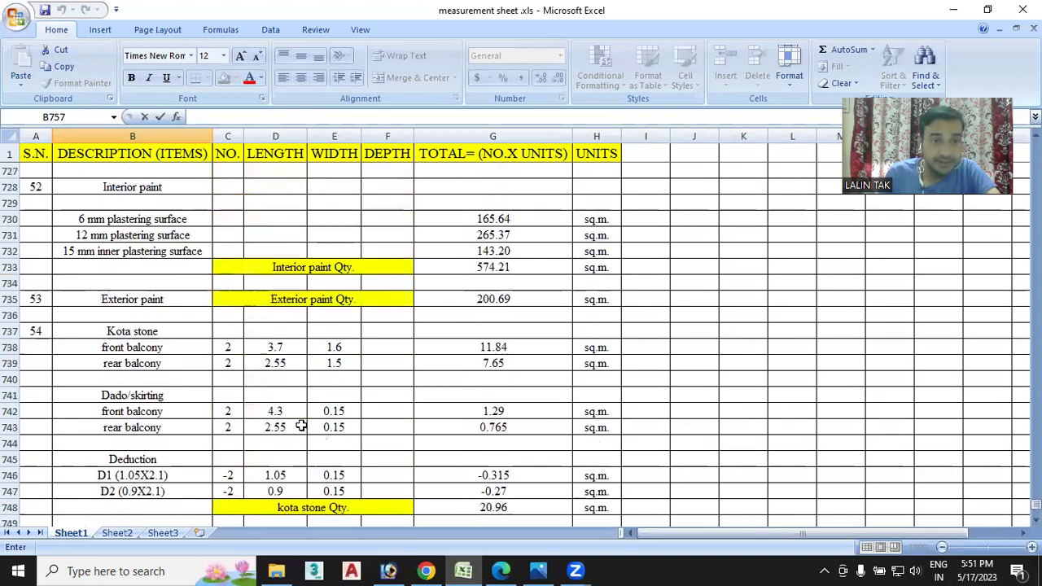
scroll(301, 426, up, 5)
scroll(301, 426, up, 4)
scroll(301, 426, up, 3)
scroll(301, 425, down, 1)
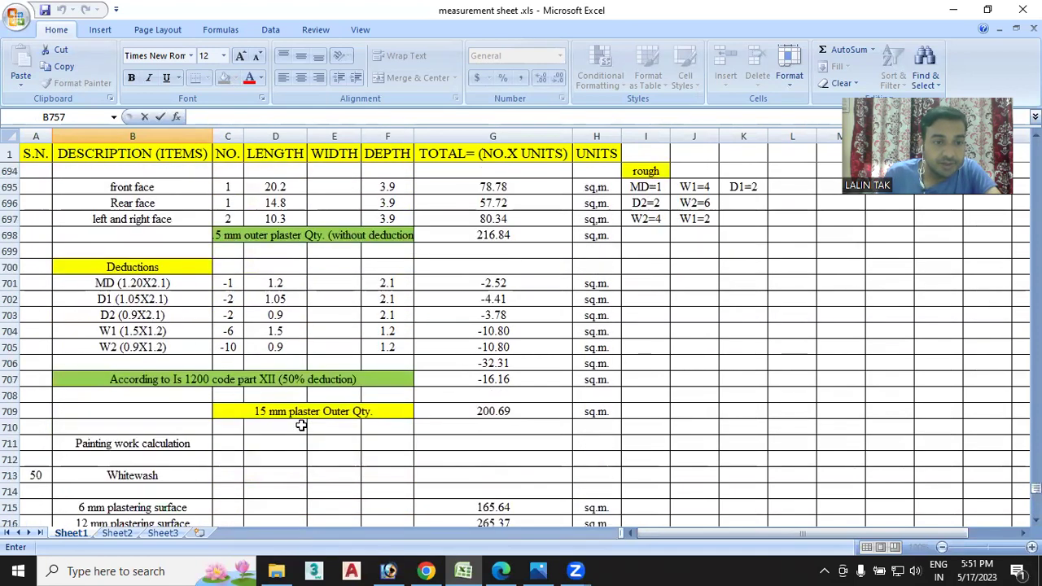
drag(171, 282, 172, 348)
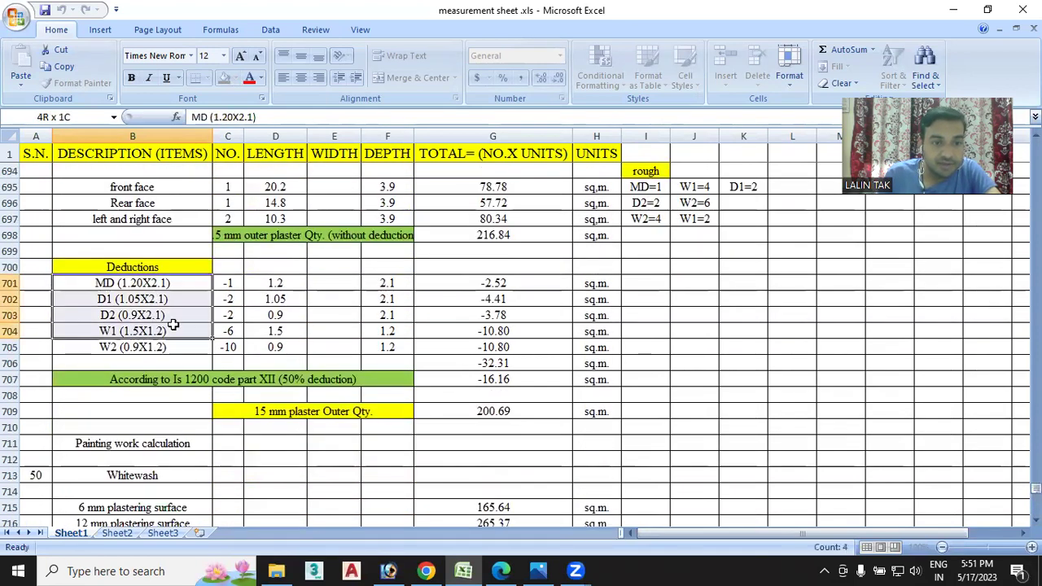
key(ctrl+c)
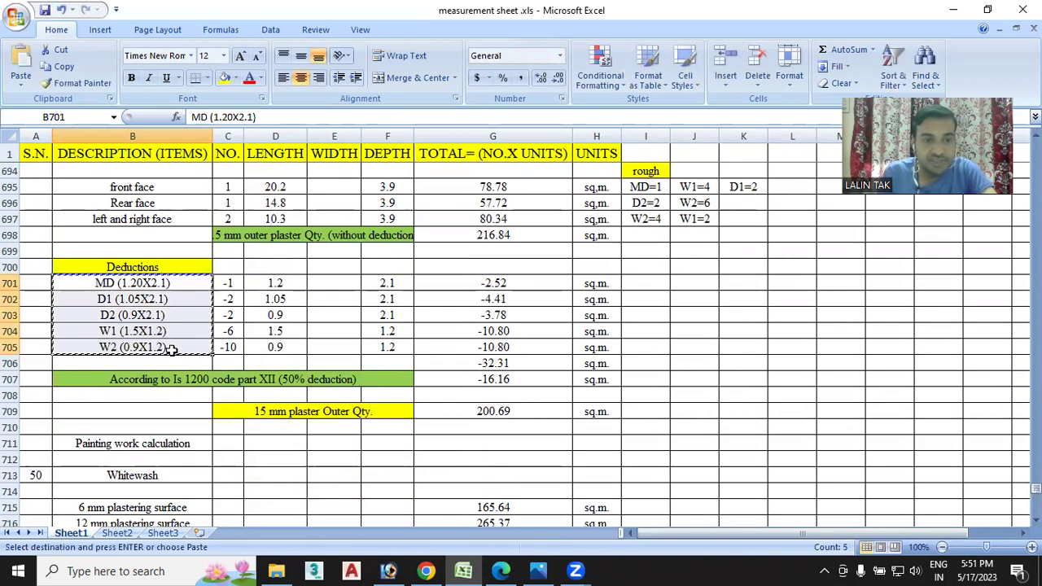
- Paste them into B756:B760 and delete the W1 and W2 window rows, leaving MD, D1, D2
scroll(167, 350, down, 8)
scroll(163, 358, down, 5)
scroll(154, 382, down, 4)
scroll(150, 367, down, 2)
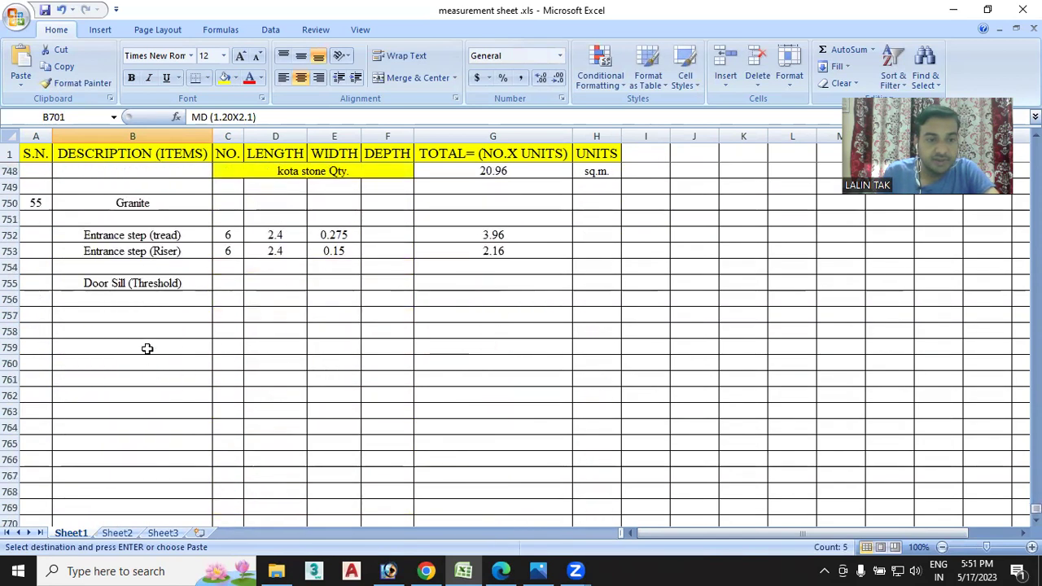
drag(160, 294, 169, 360)
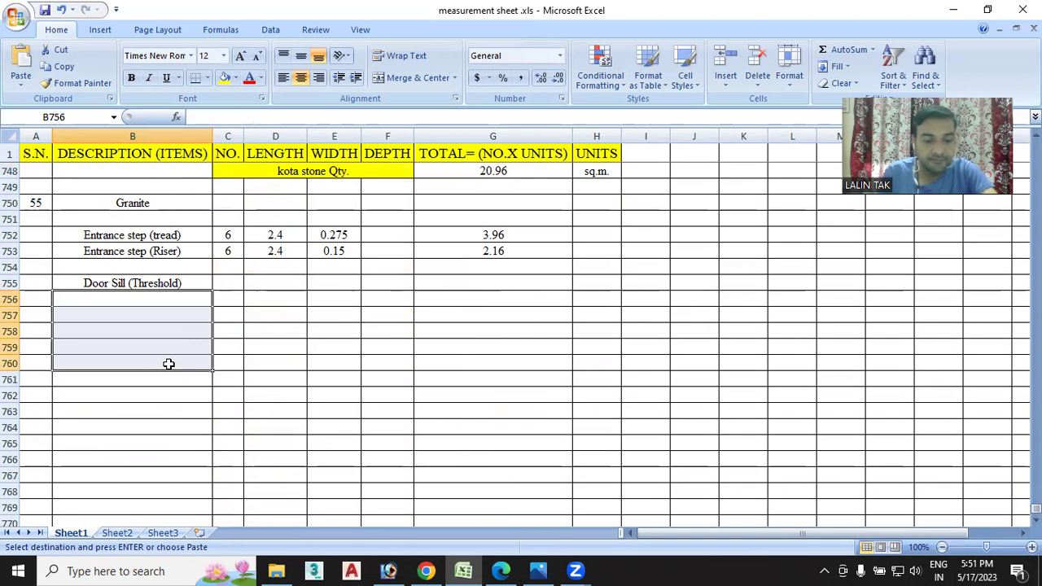
key(ctrl+v)
click(161, 410)
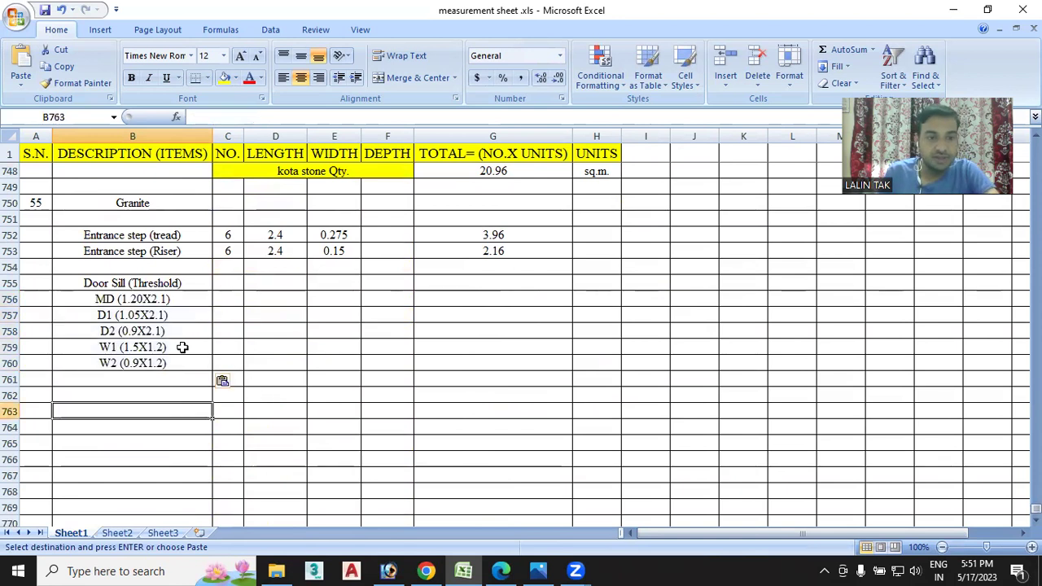
drag(155, 352, 155, 363)
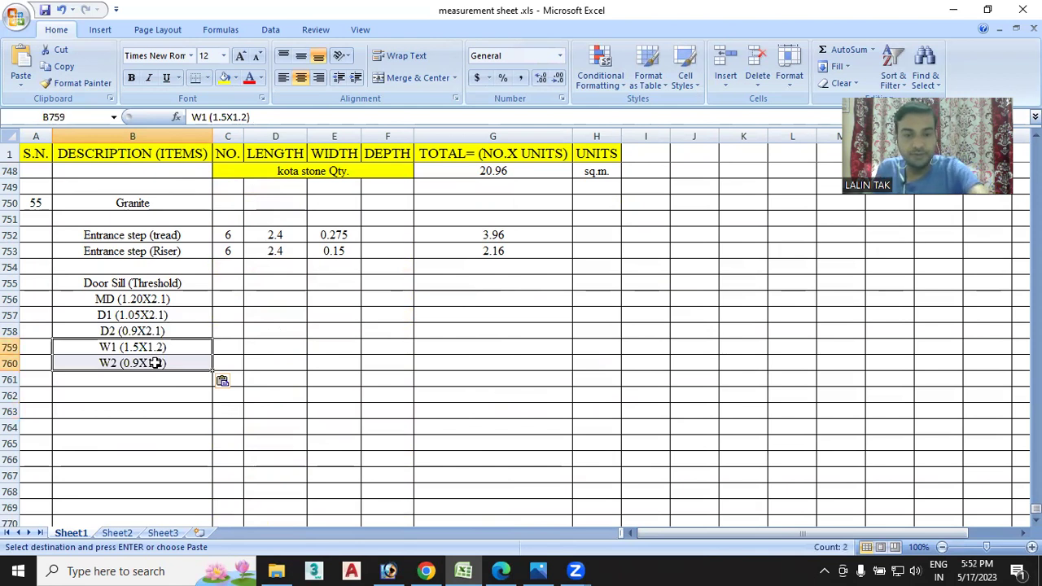
key(Delete)
- Add 'D2 (0.9X2.1)' and 'D3 (0.75X2.1)' rows to the door sill list, then view the threshold photo again
click(156, 391)
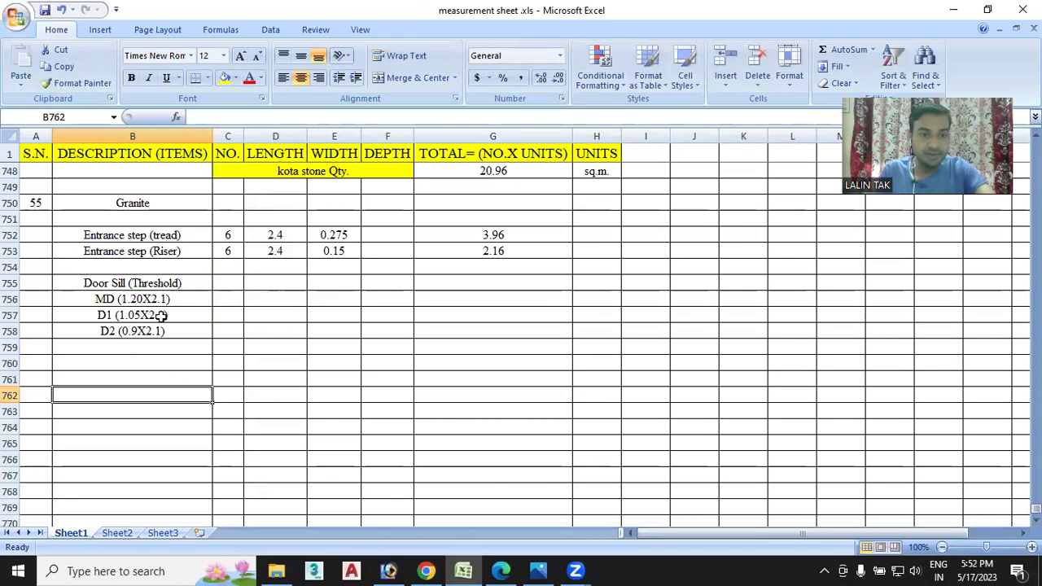
drag(174, 299, 178, 332)
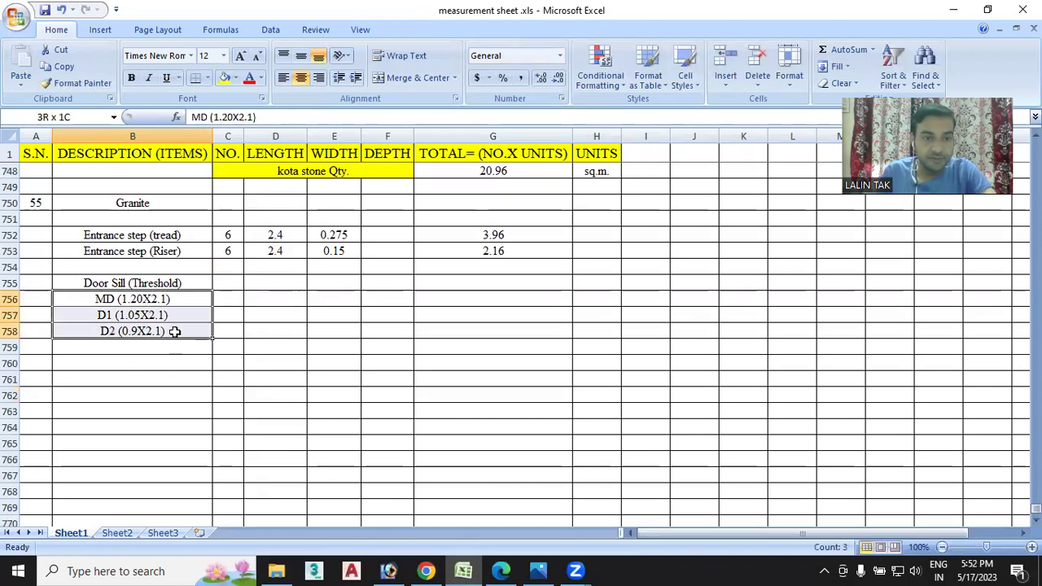
click(117, 348)
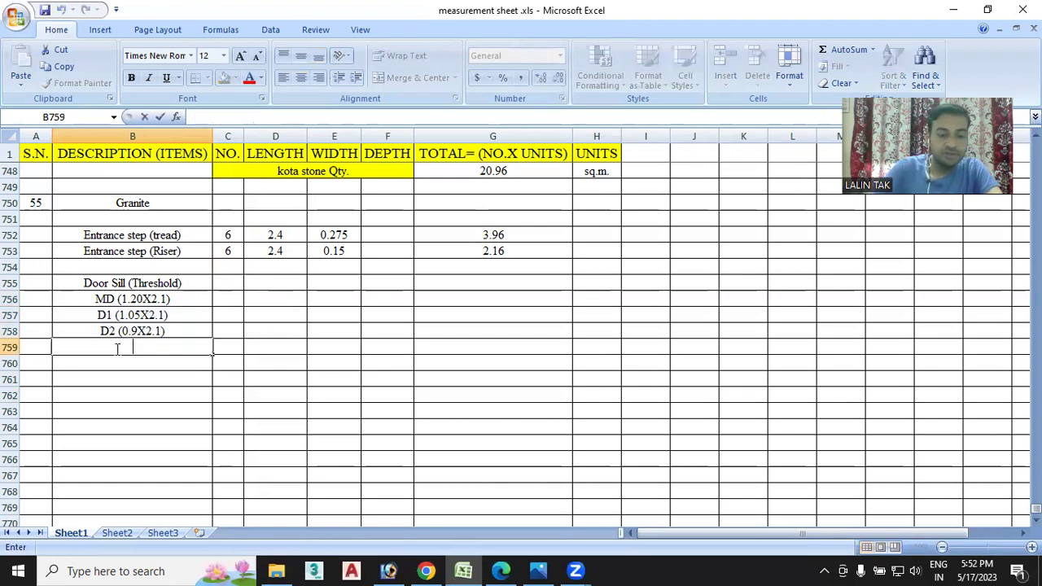
text(D2 (0.9X2.1)
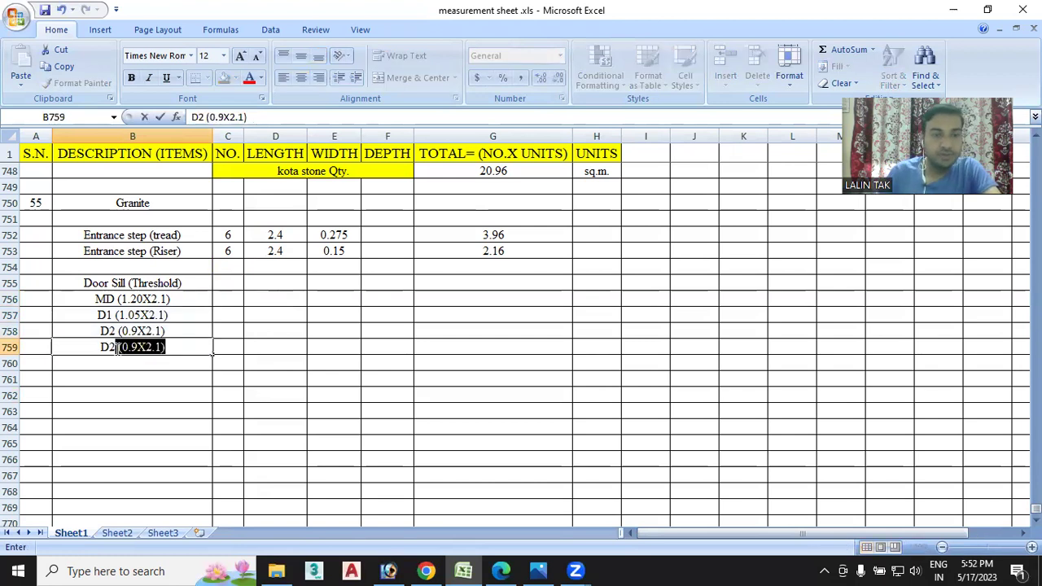
click(133, 365)
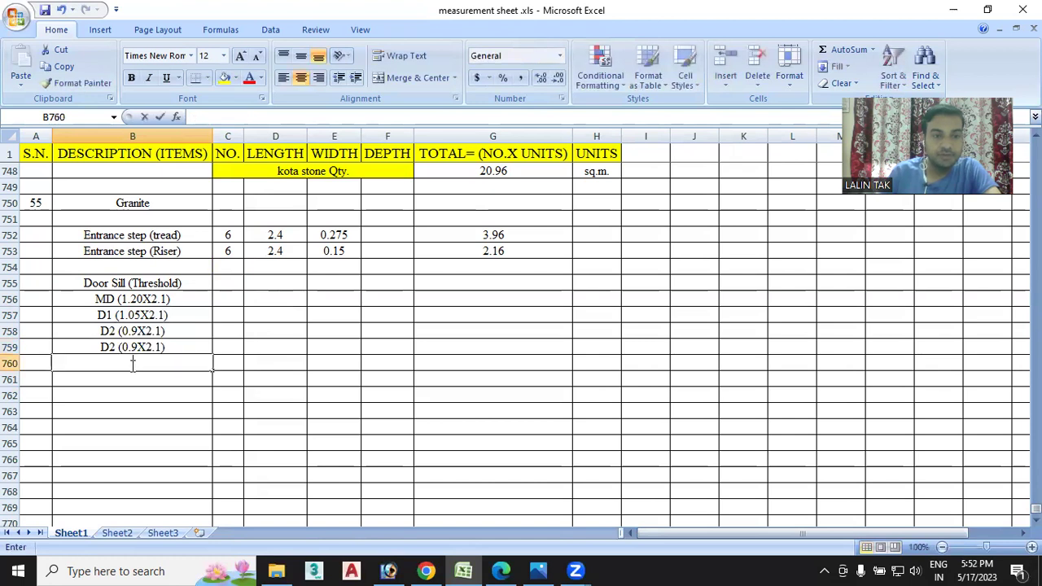
text(D3)
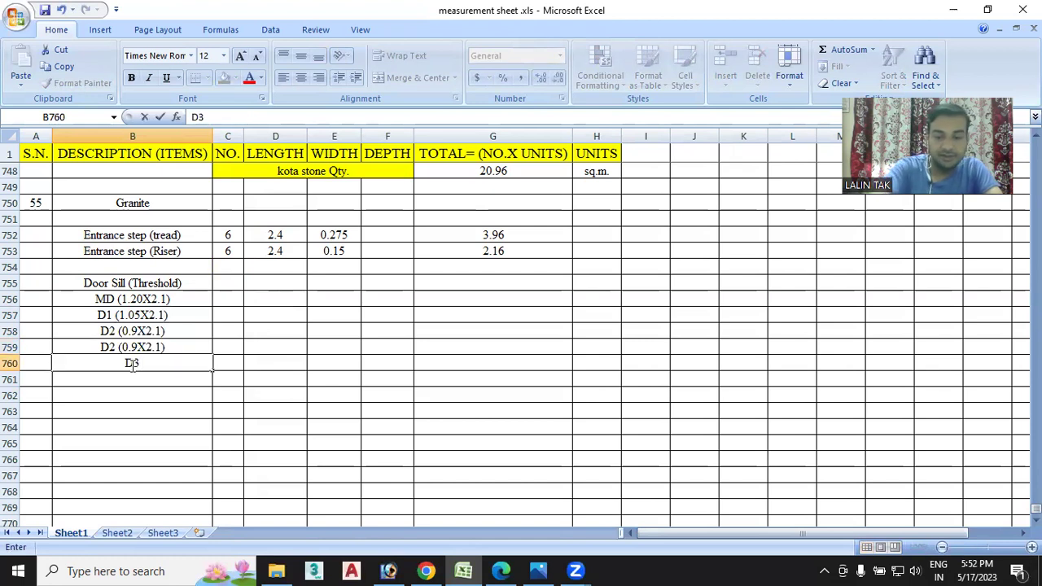
text( ())
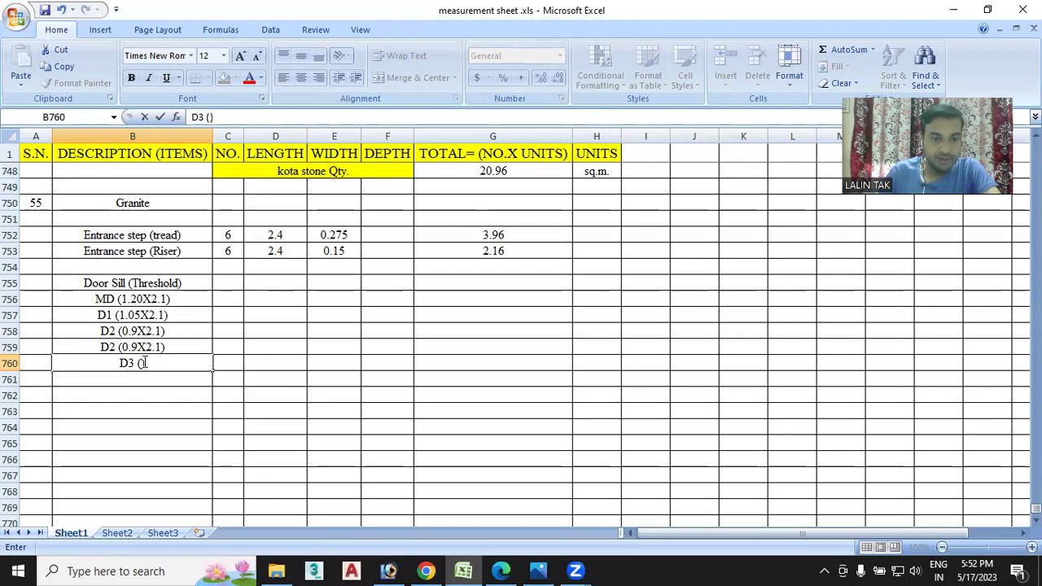
text(0.75X)
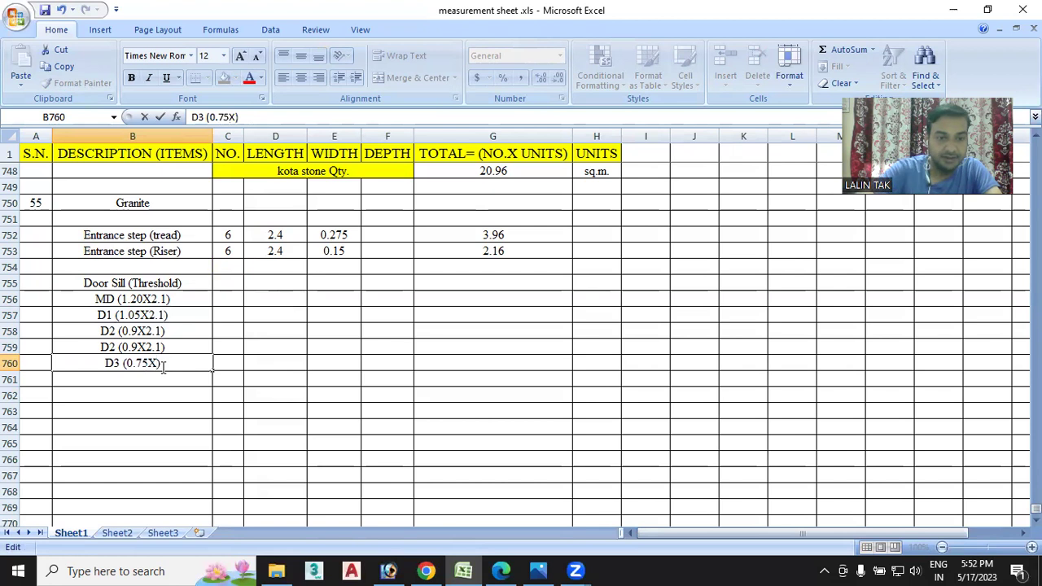
text(2.1)
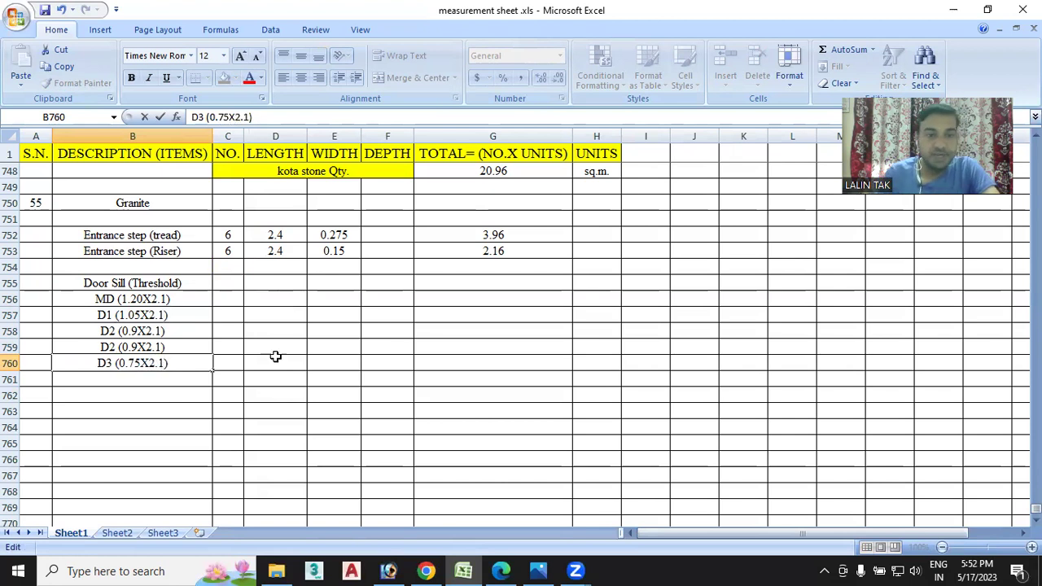
click(227, 333)
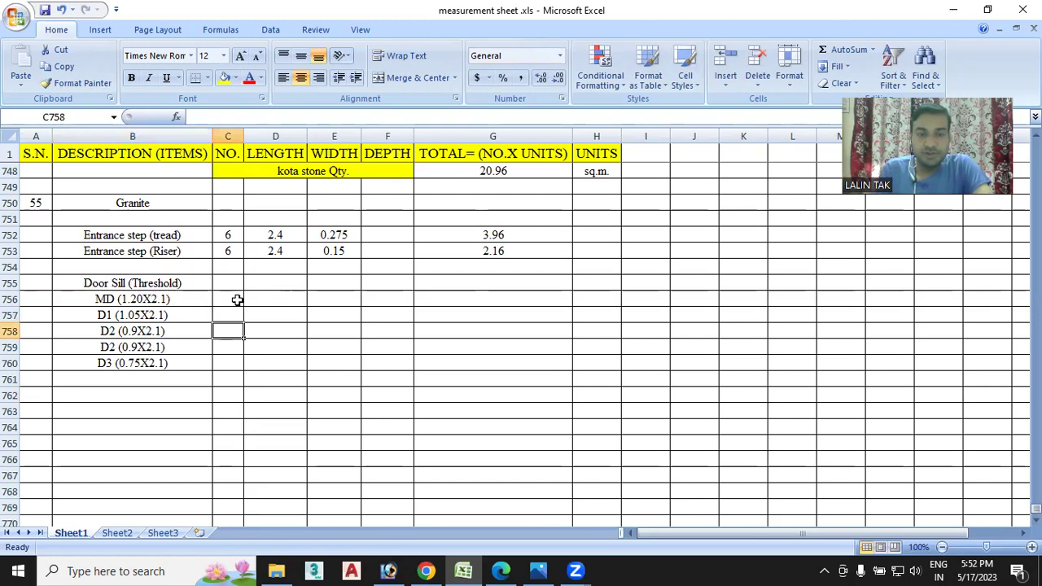
click(501, 569)
click(538, 571)
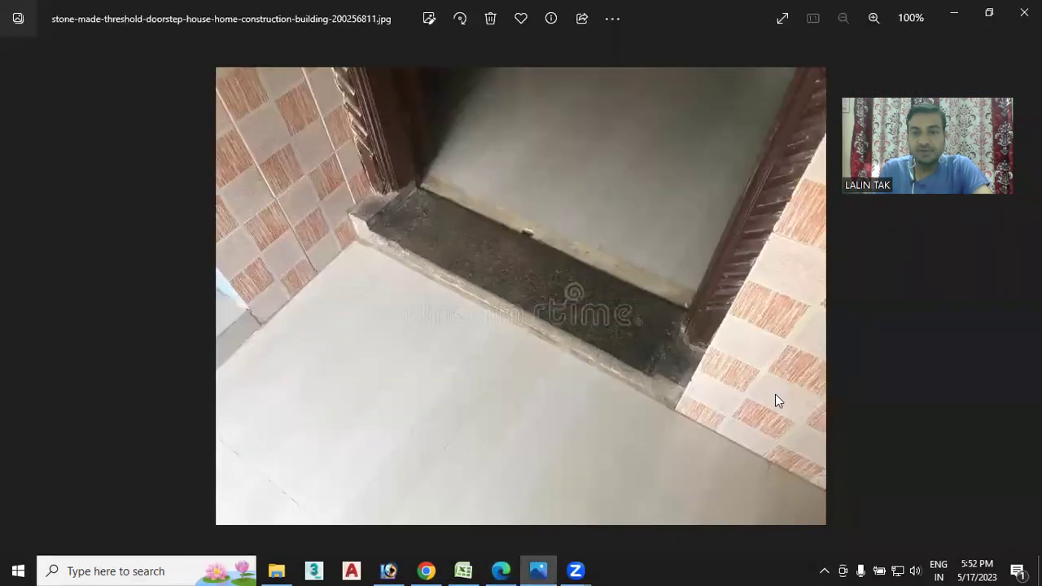
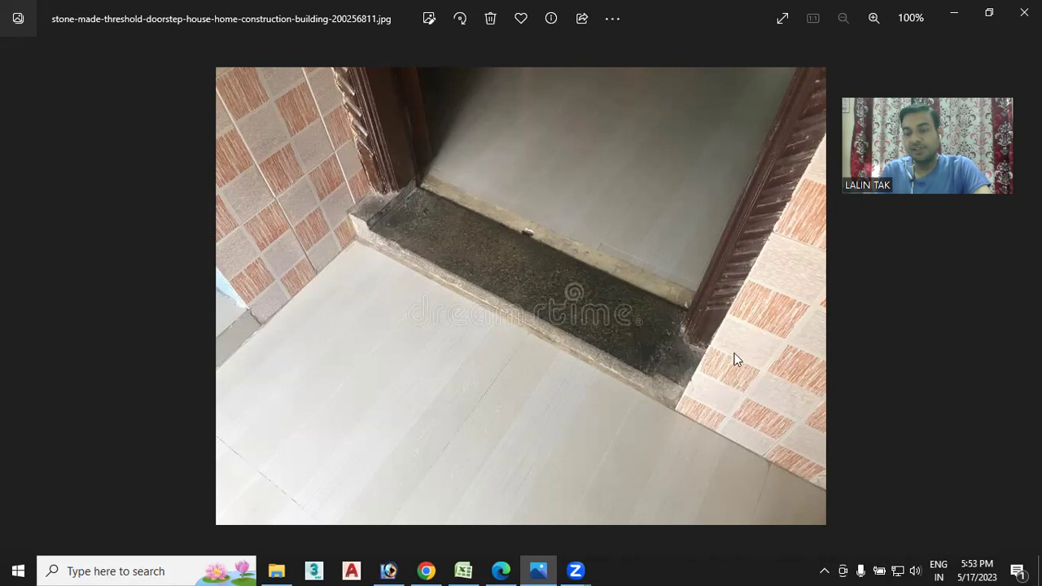
- Enter the MD door sill row with number 1, length 1.20 and width 0.2, checking the plan
click(463, 571)
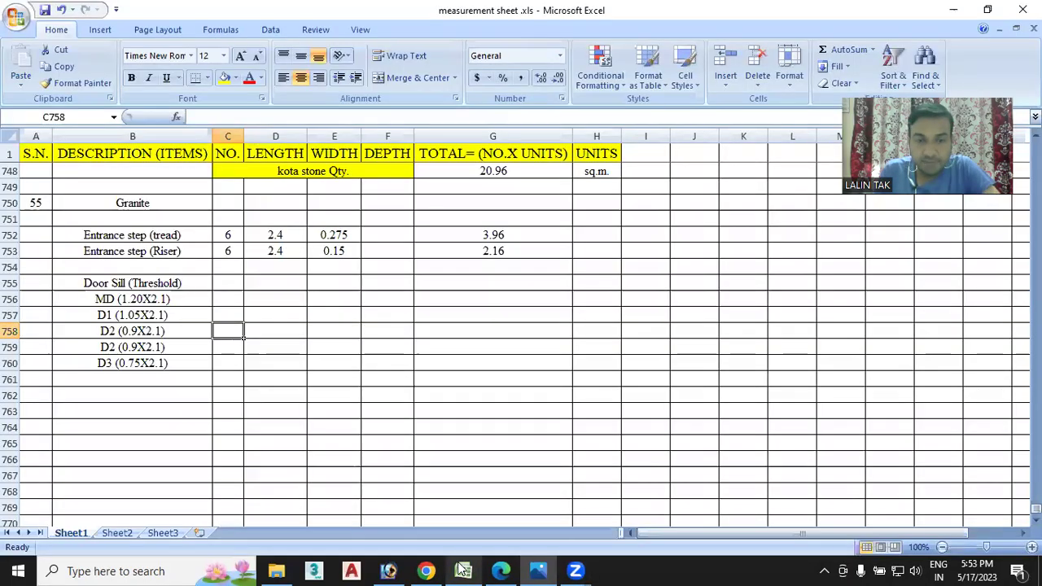
double_click(218, 299)
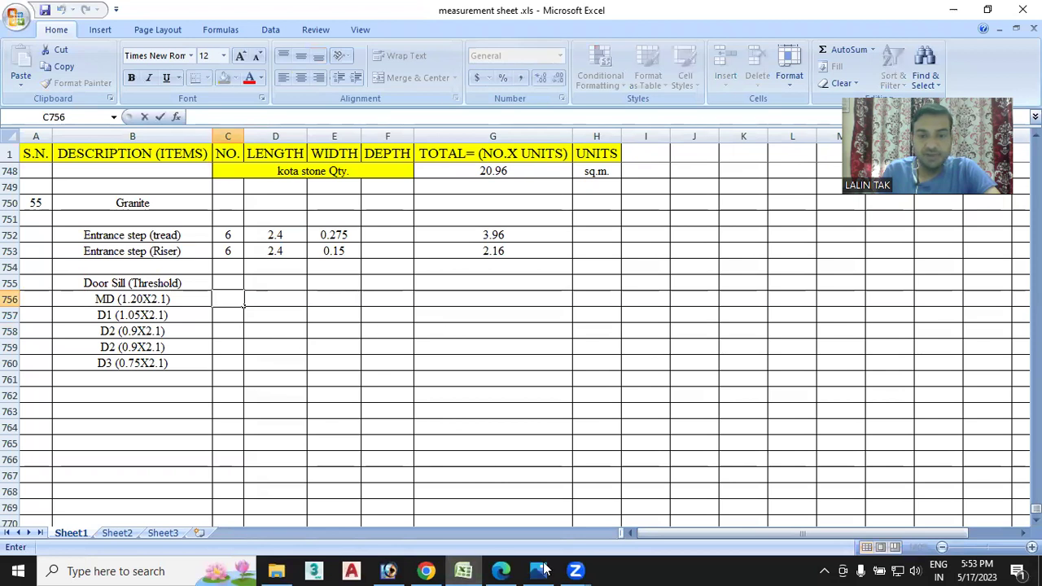
key(alt+Tab)
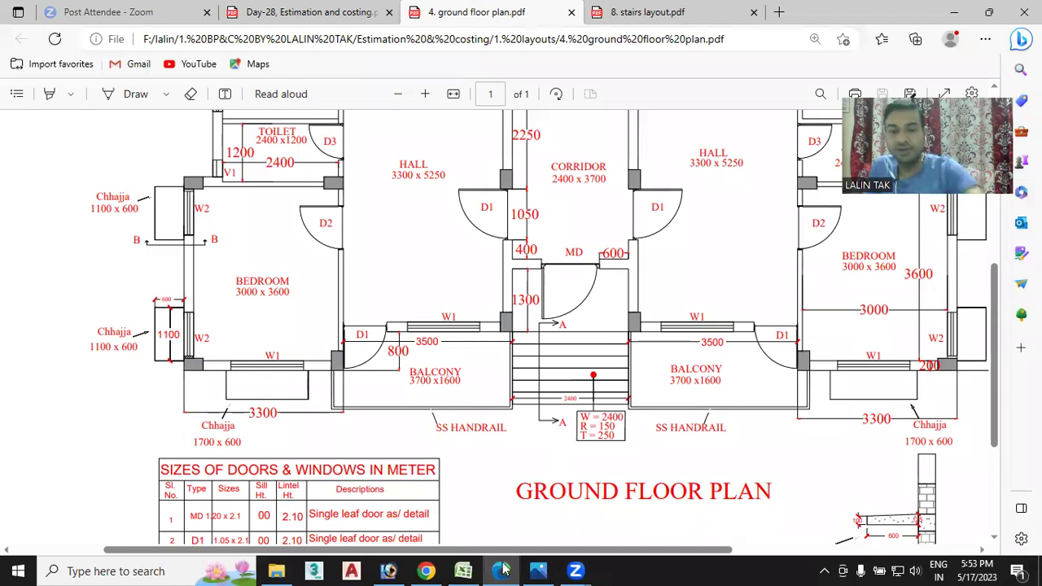
click(464, 570)
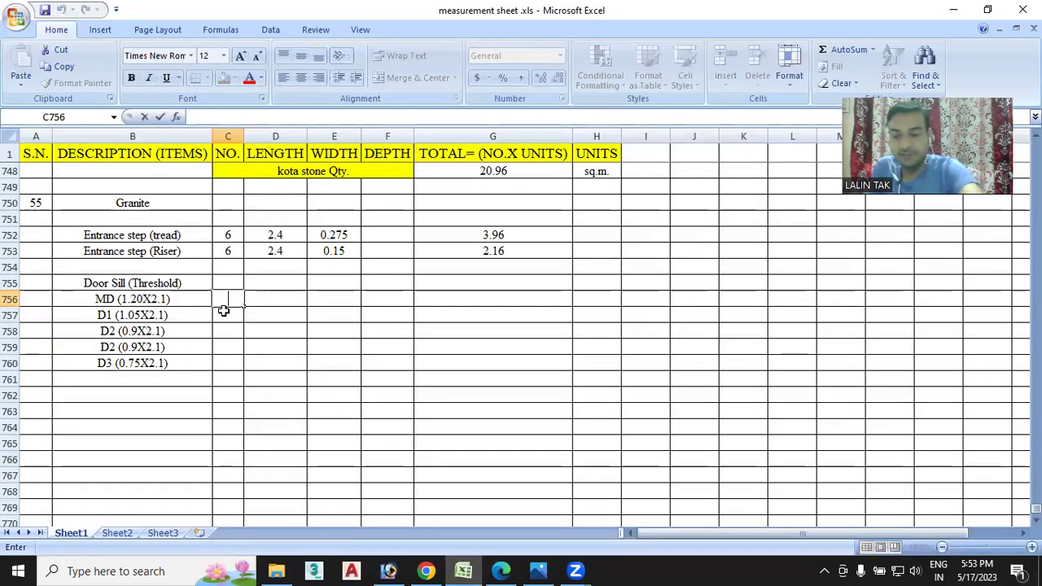
text(1)
click(275, 305)
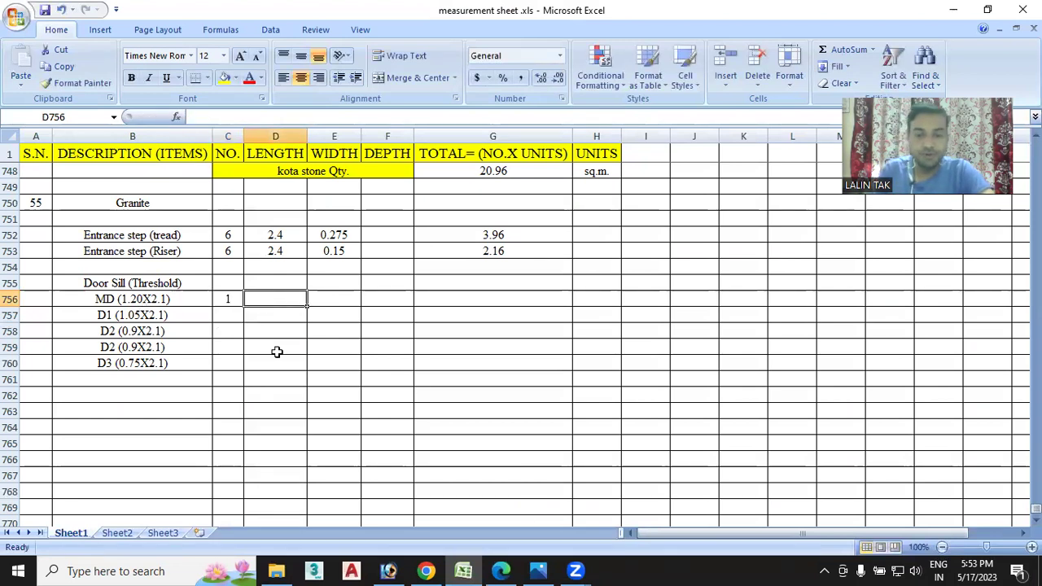
text(1.20)
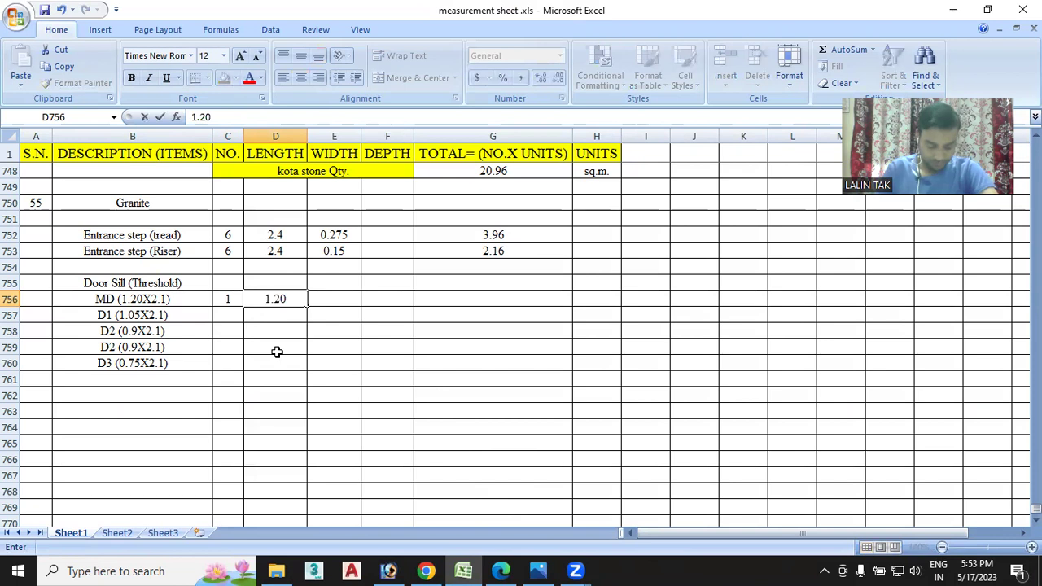
click(338, 299)
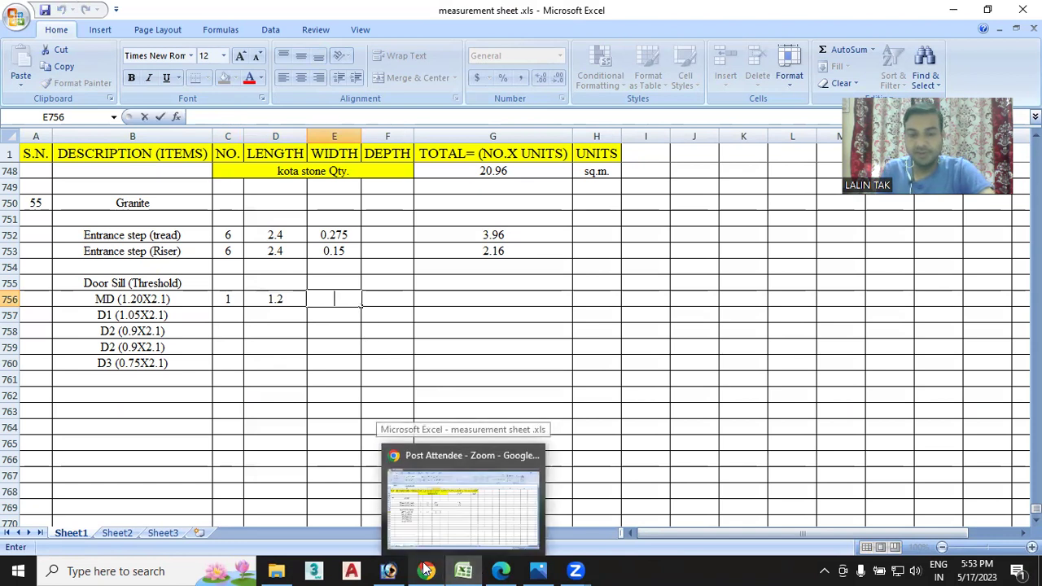
mouse_move(505, 568)
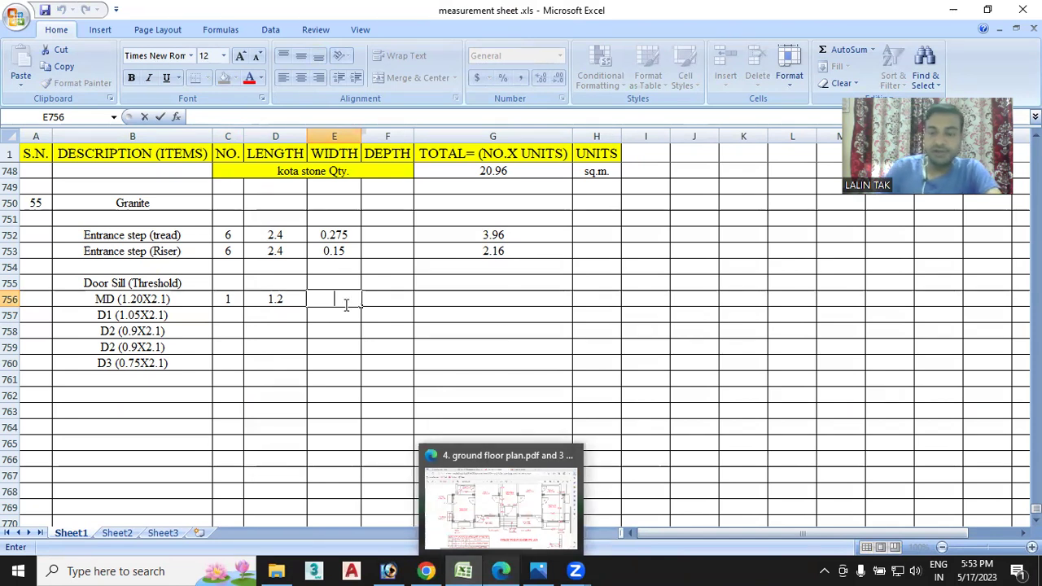
text(0.2)
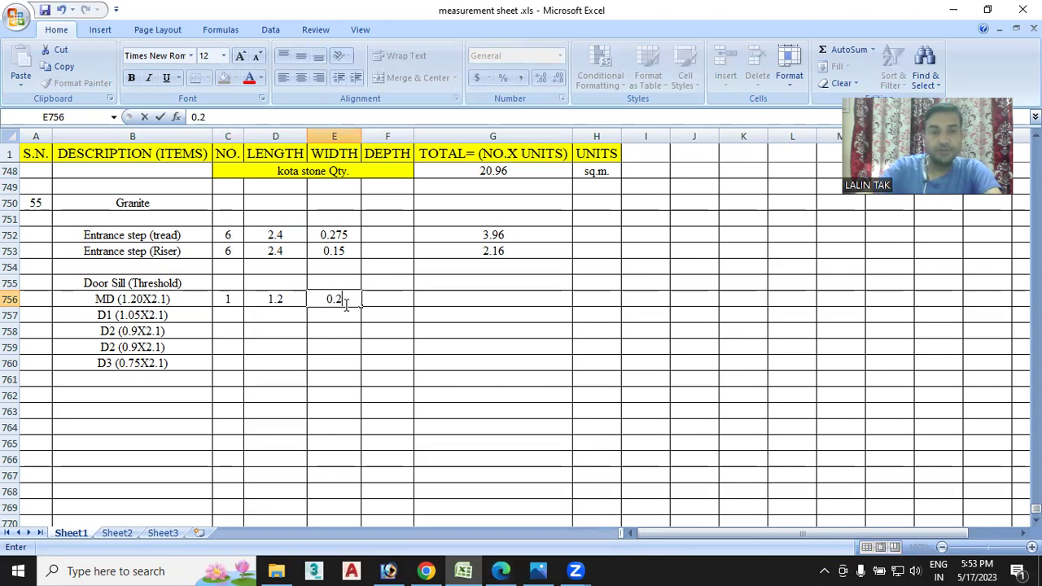
click(229, 316)
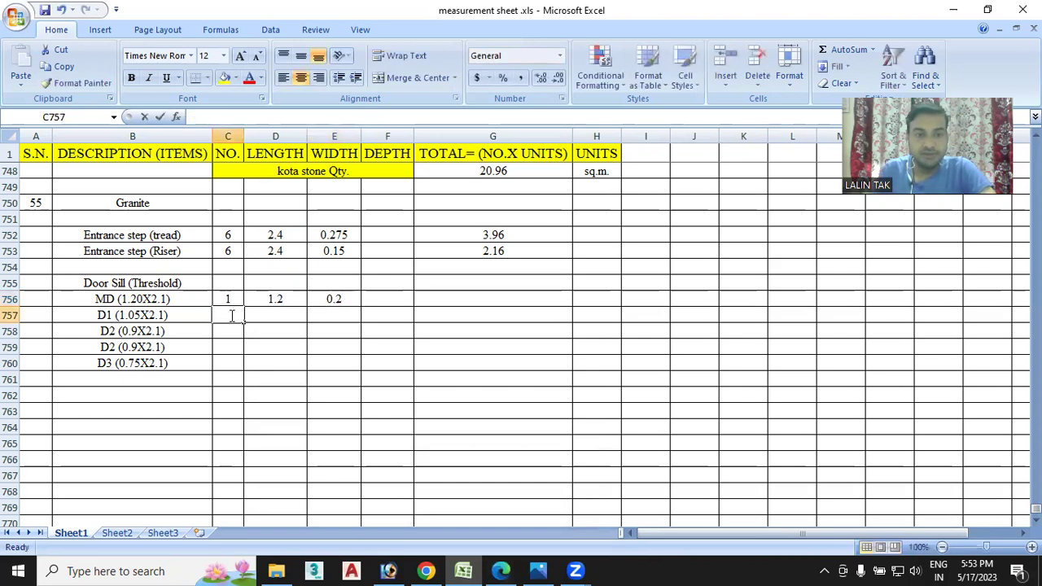
click(501, 571)
- Scroll the ground floor plan to inspect the D1 doors opening from the corridor into both halls
scroll(633, 442, up, 2)
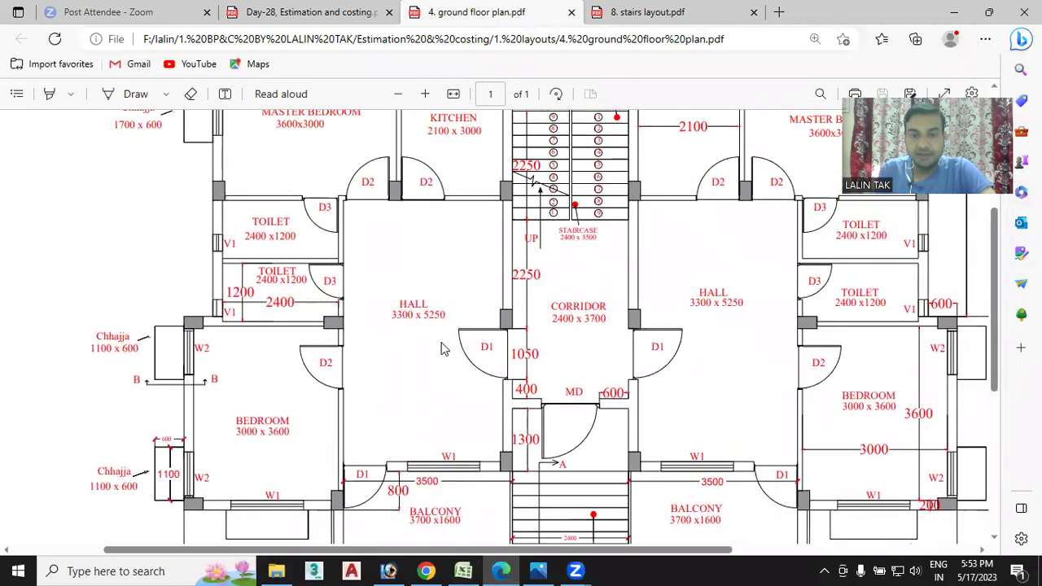
scroll(479, 383, down, 1)
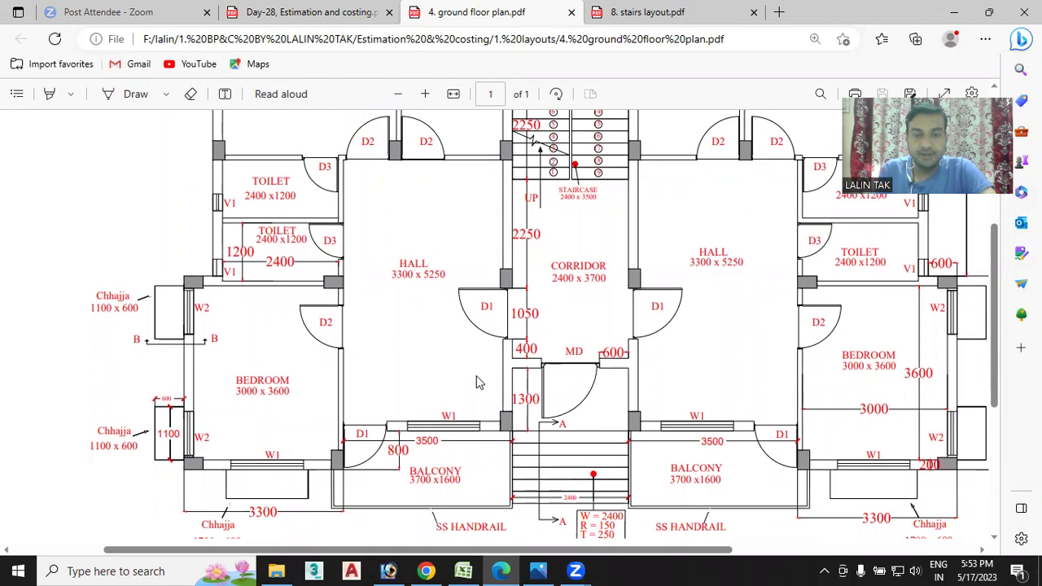
scroll(391, 421, down, 1)
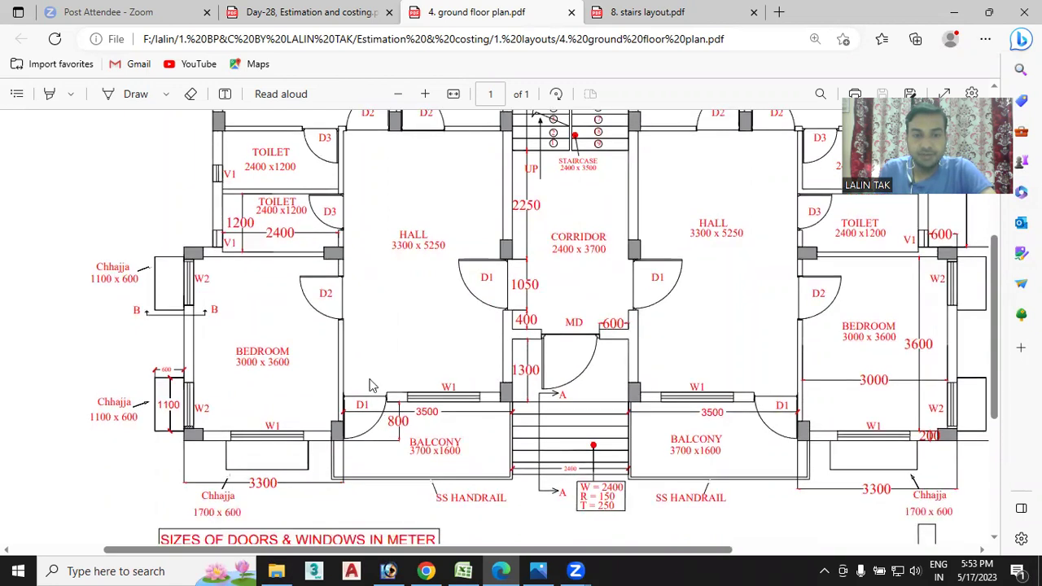
scroll(488, 398, up, 3)
scroll(483, 381, up, 2)
scroll(440, 350, down, 5)
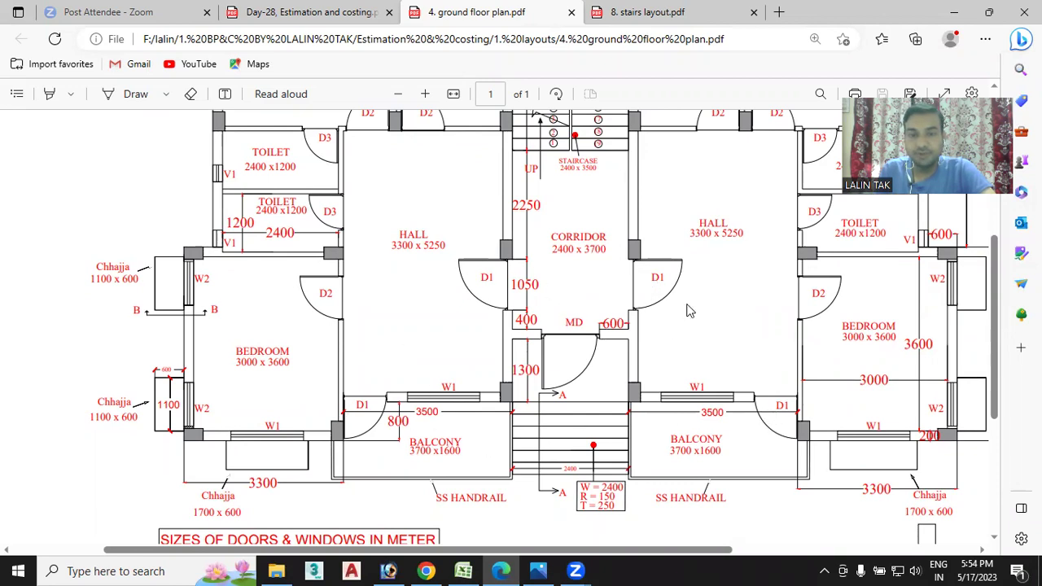
- Enter the D1 door sill row as number 4, length 1.05 and width 0.2
click(462, 570)
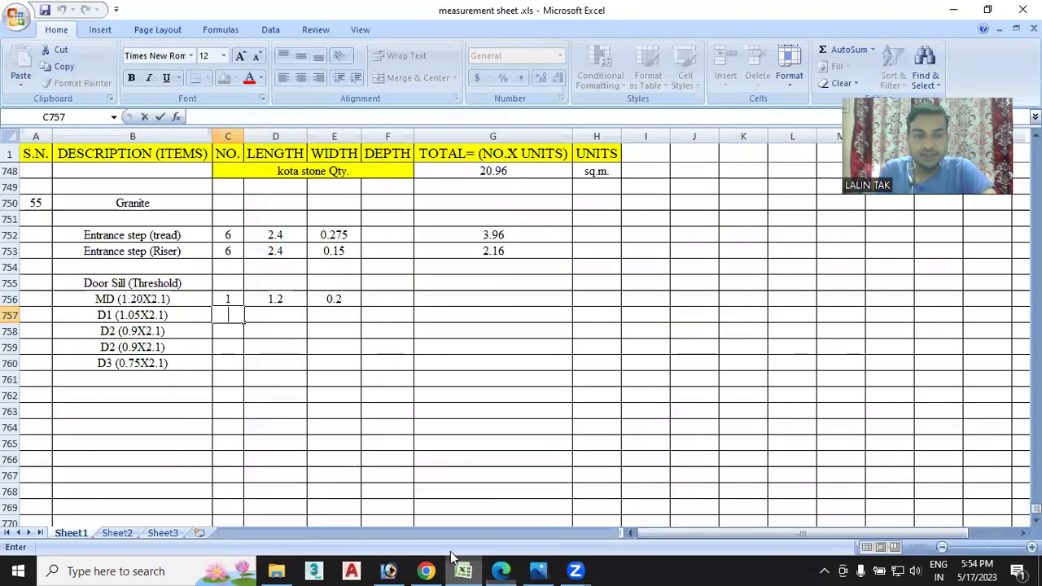
text(4)
click(273, 317)
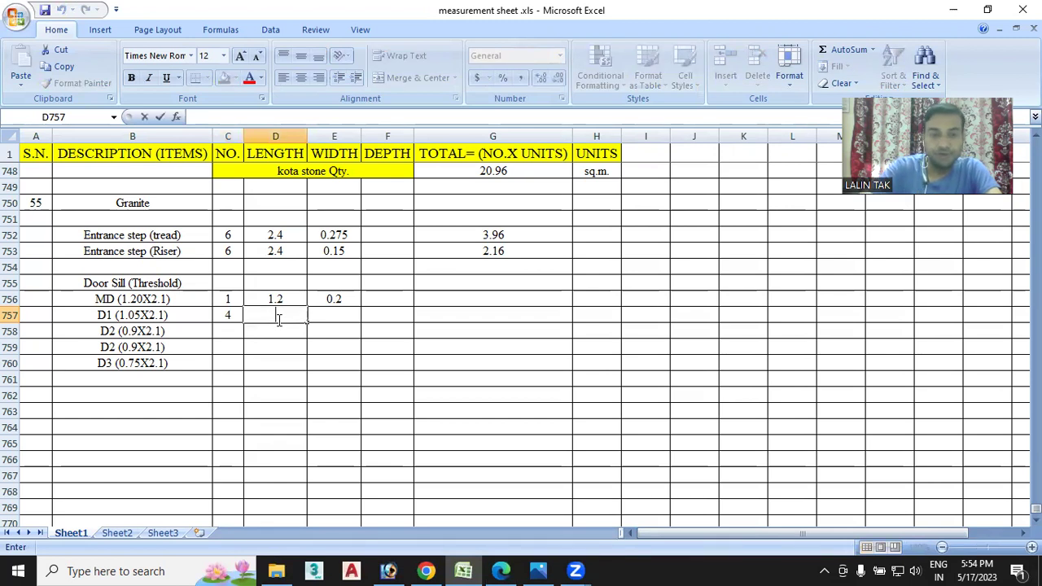
text(1.05)
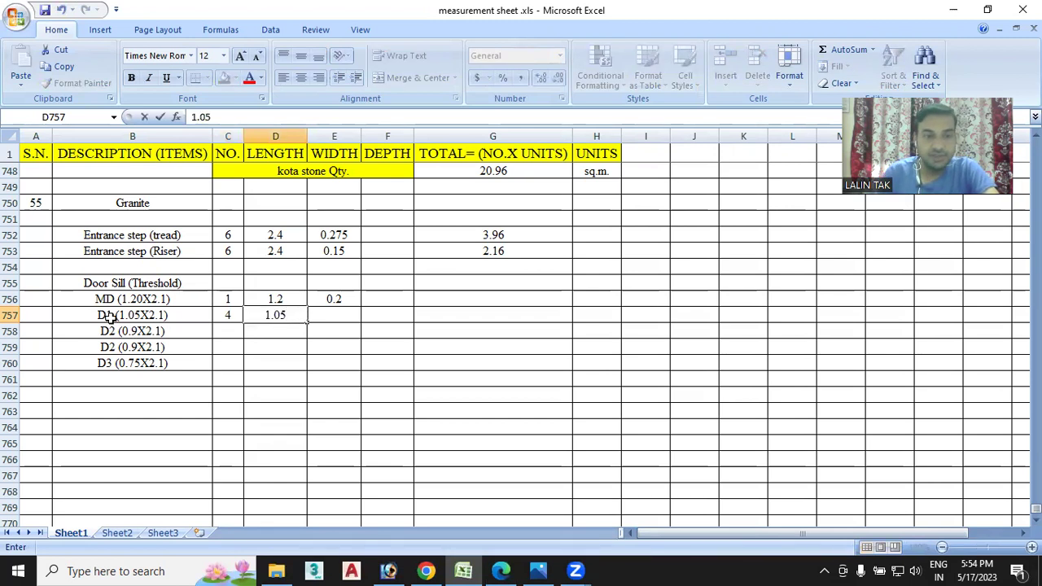
click(324, 315)
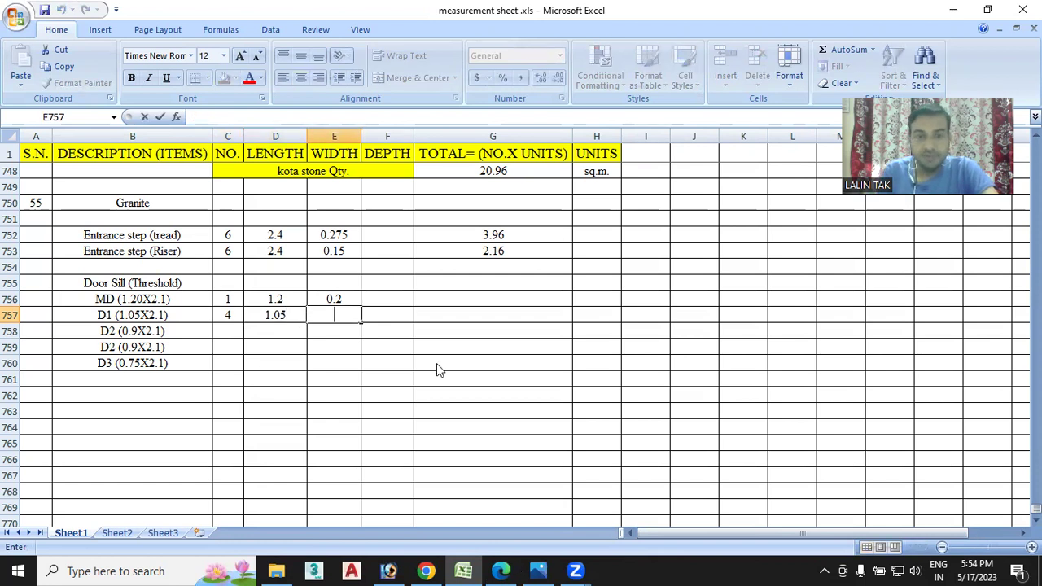
key(alt+Tab)
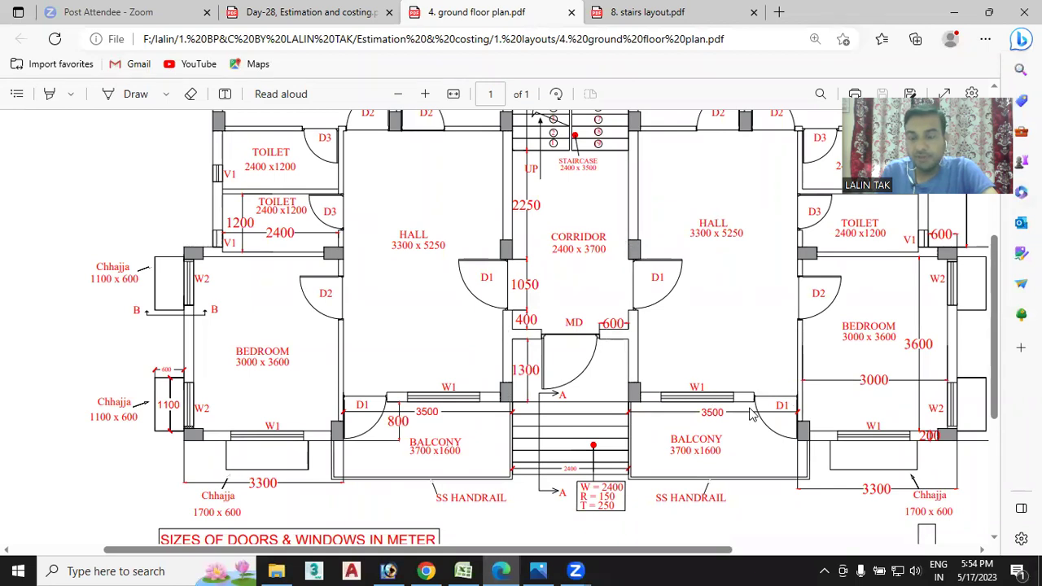
mouse_move(468, 568)
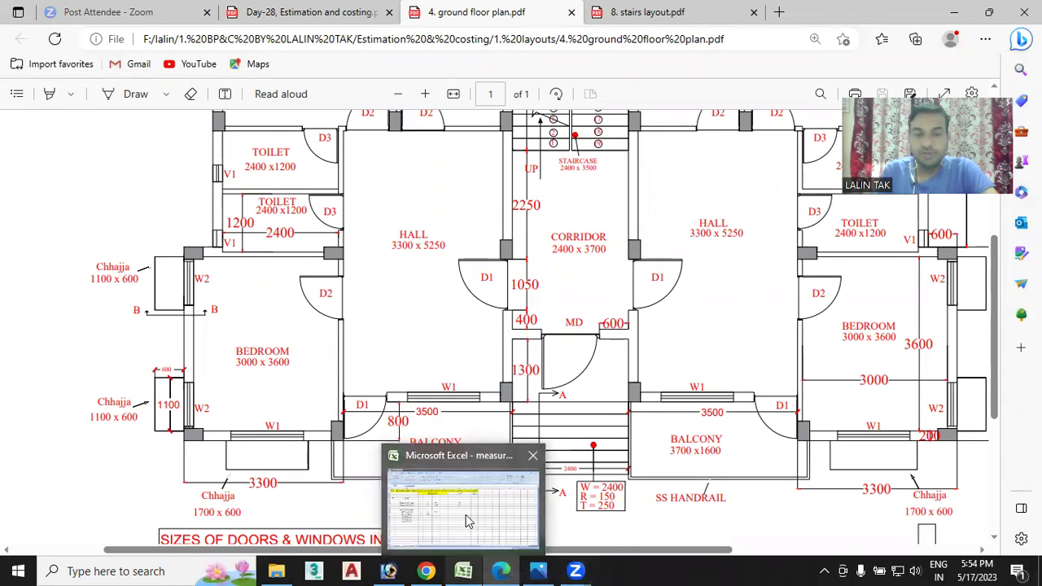
click(466, 514)
text(0.2)
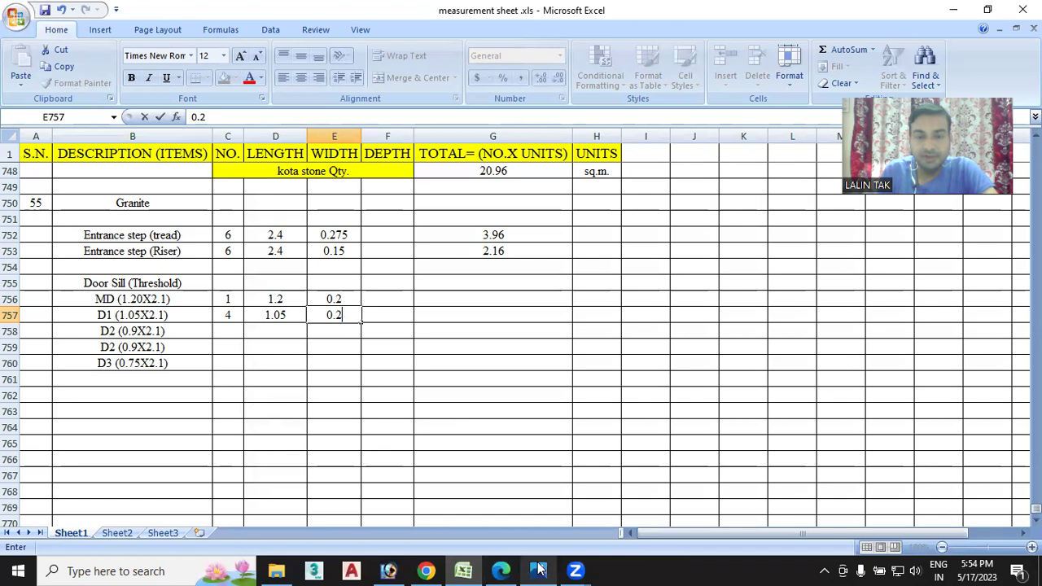
- Scroll the floor plan to locate the D2 doors by the master bedrooms and kitchens
key(alt+Tab)
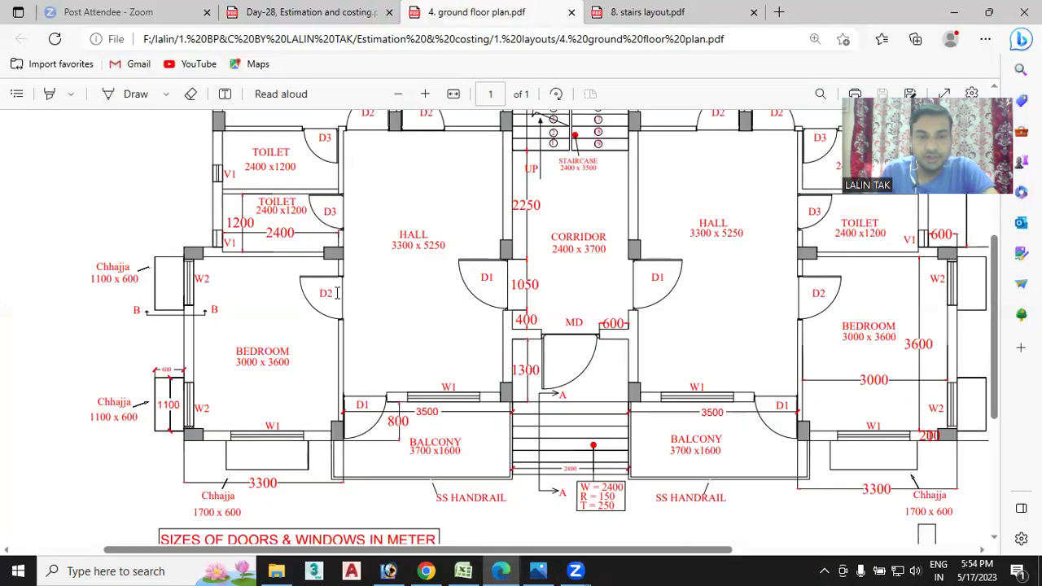
scroll(326, 297, up, 3)
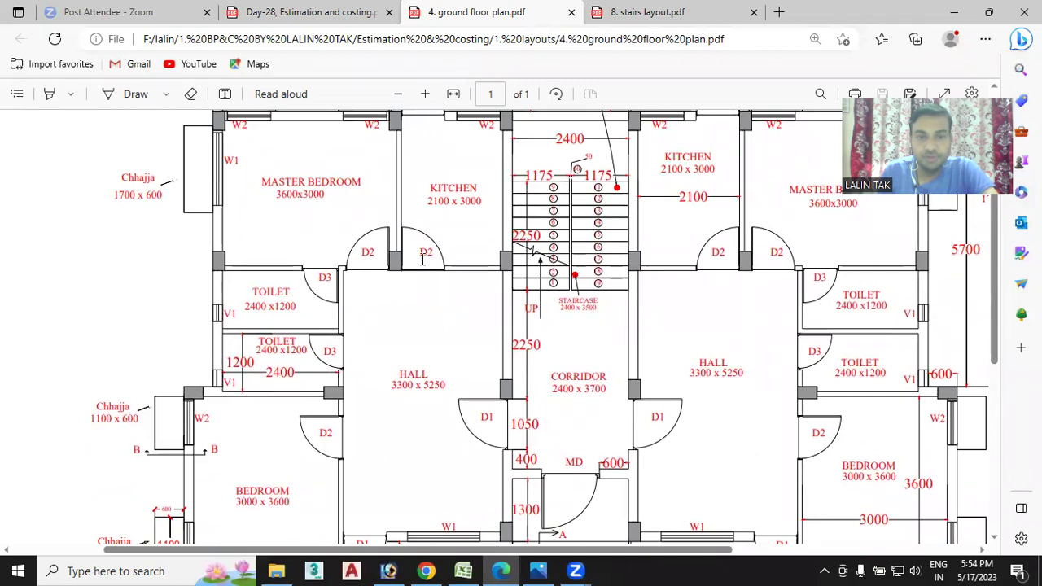
scroll(411, 293, up, 2)
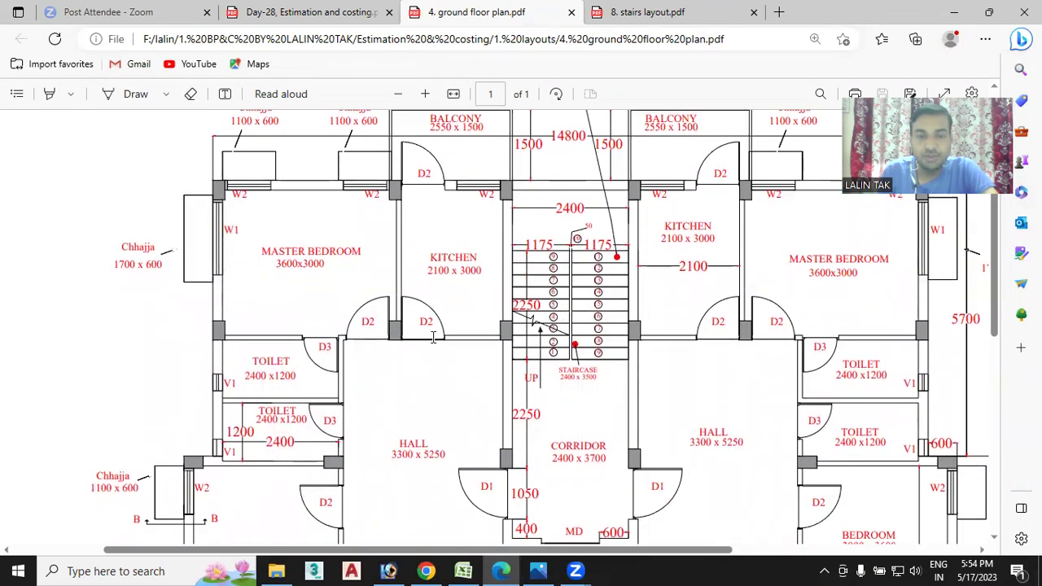
scroll(423, 190, down, 2)
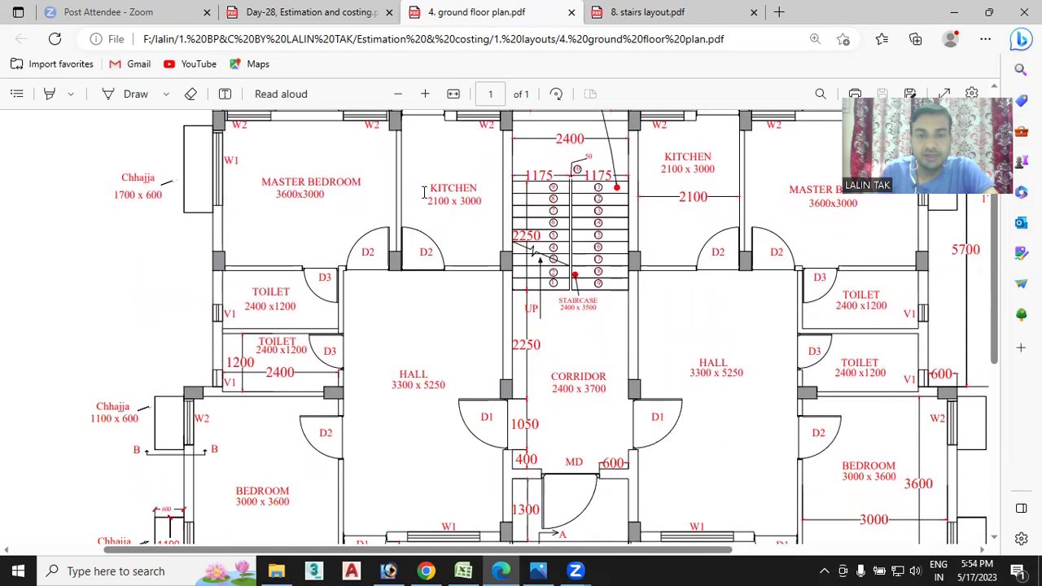
scroll(426, 437, up, 2)
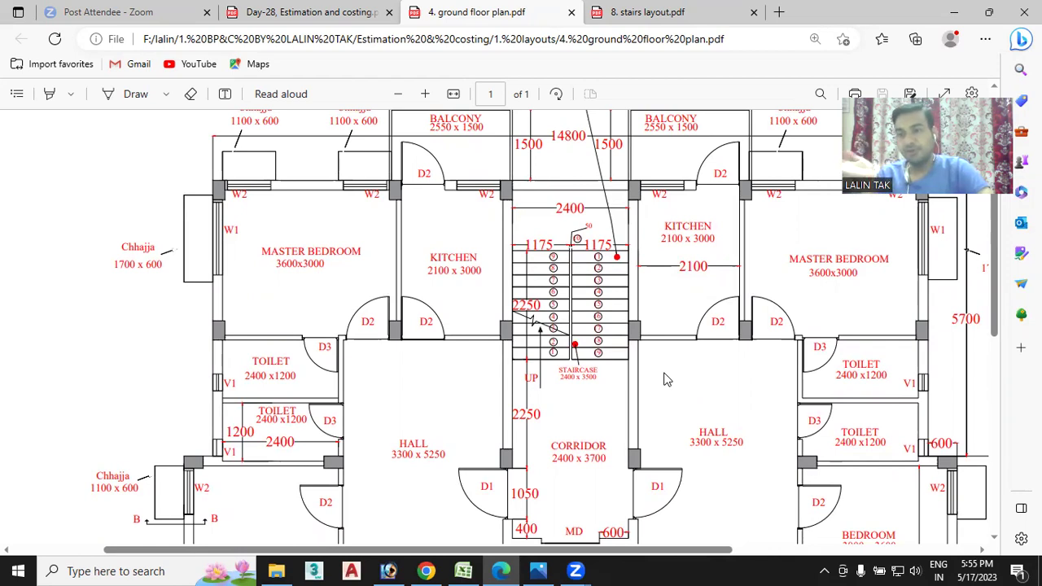
scroll(536, 419, down, 2)
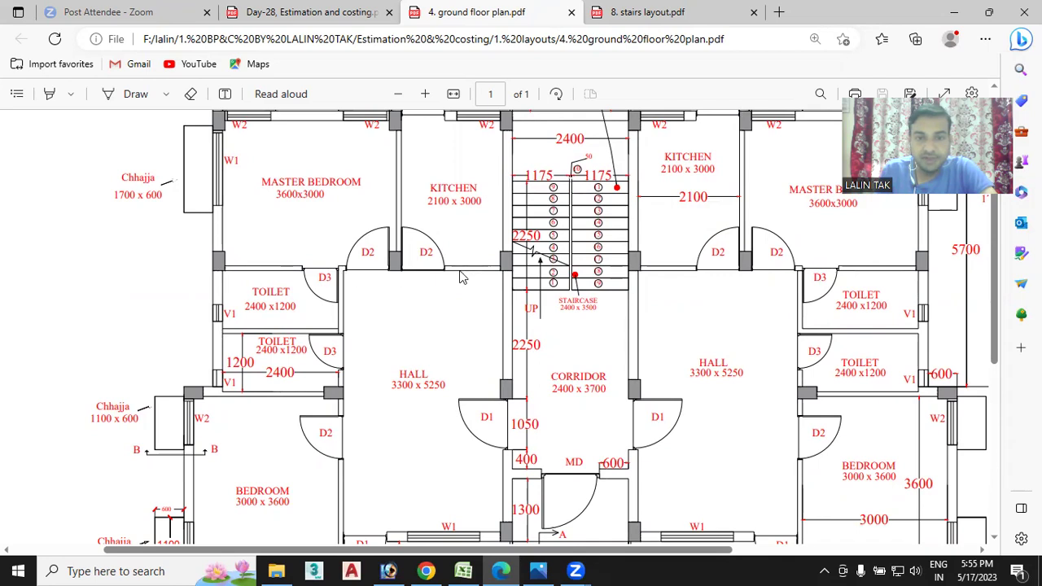
scroll(431, 288, up, 1)
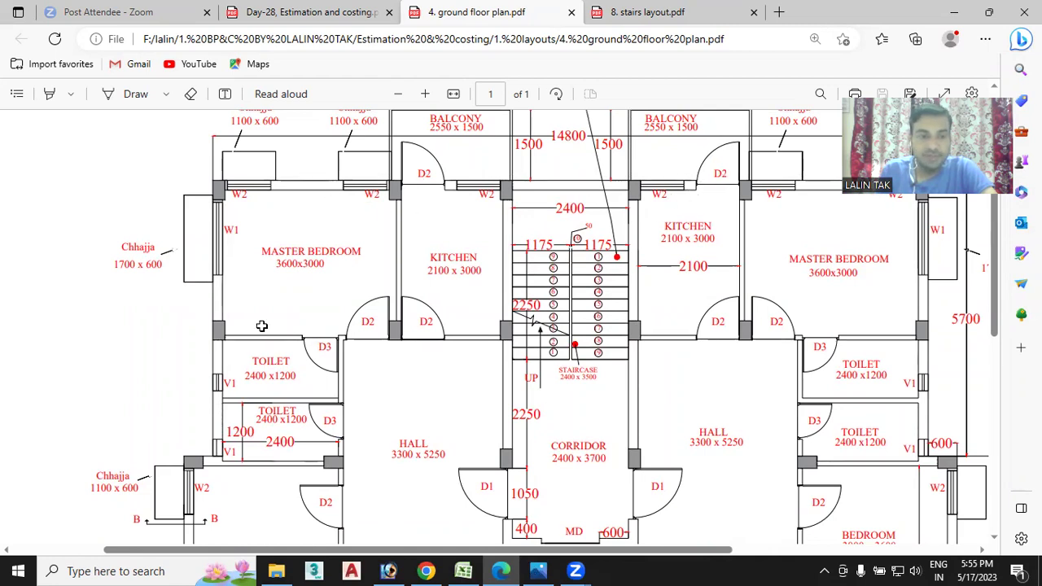
key(alt+Tab)
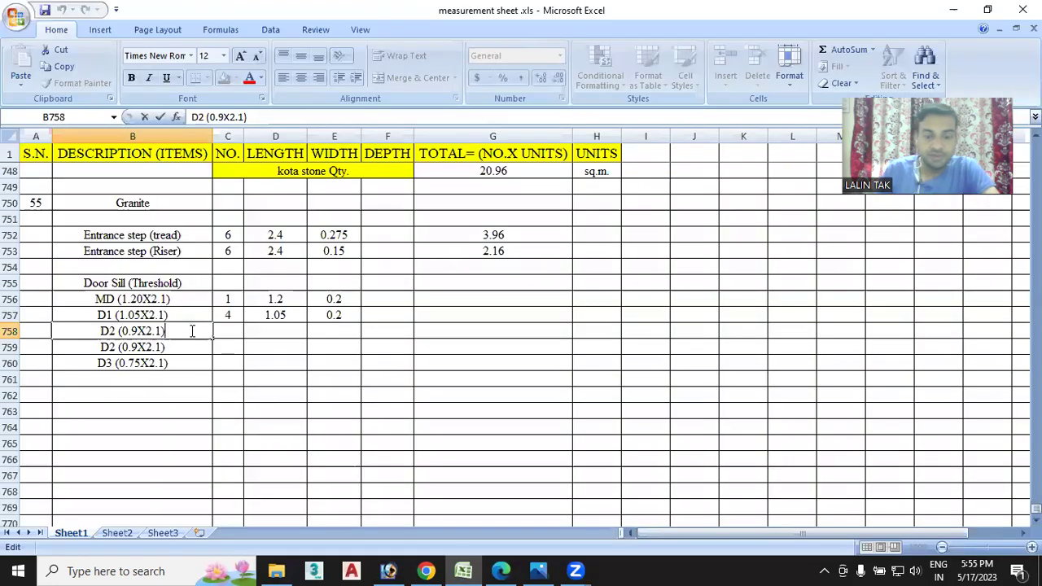
- Suffix the two D2 sill rows '(200 mm wall)' and '(100 mm wall)', giving the first count 2
text((0.9X2.1) ()
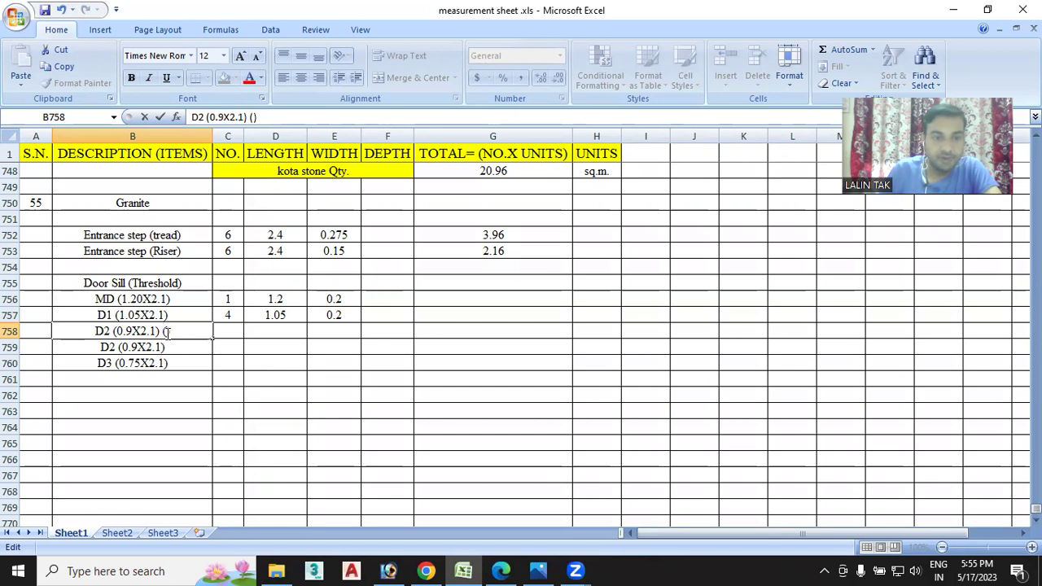
text(200 mm)
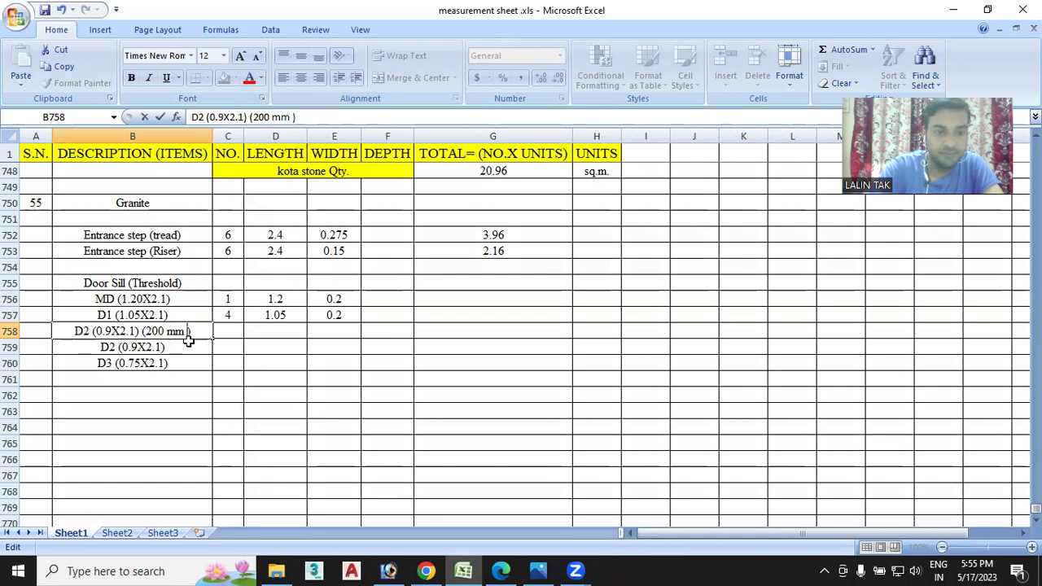
text( wall)
click(188, 342)
double_click(183, 348)
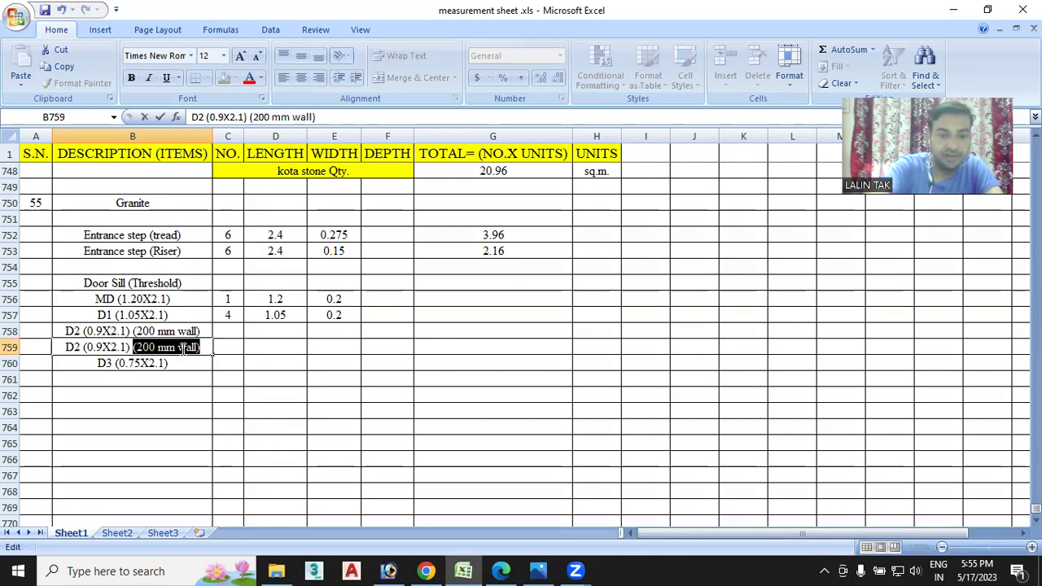
key(End)
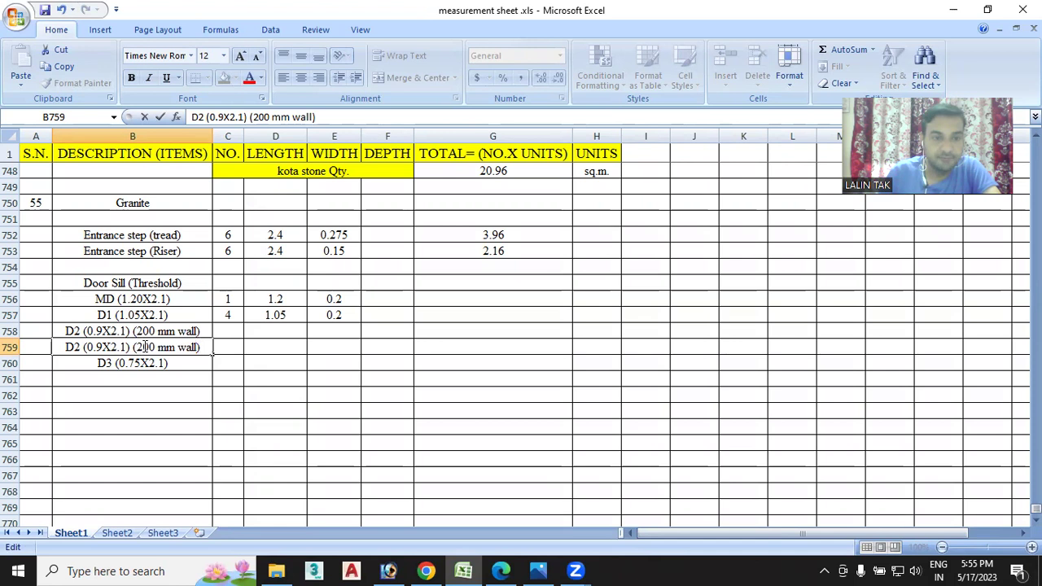
key(BackSpace)
text(1)
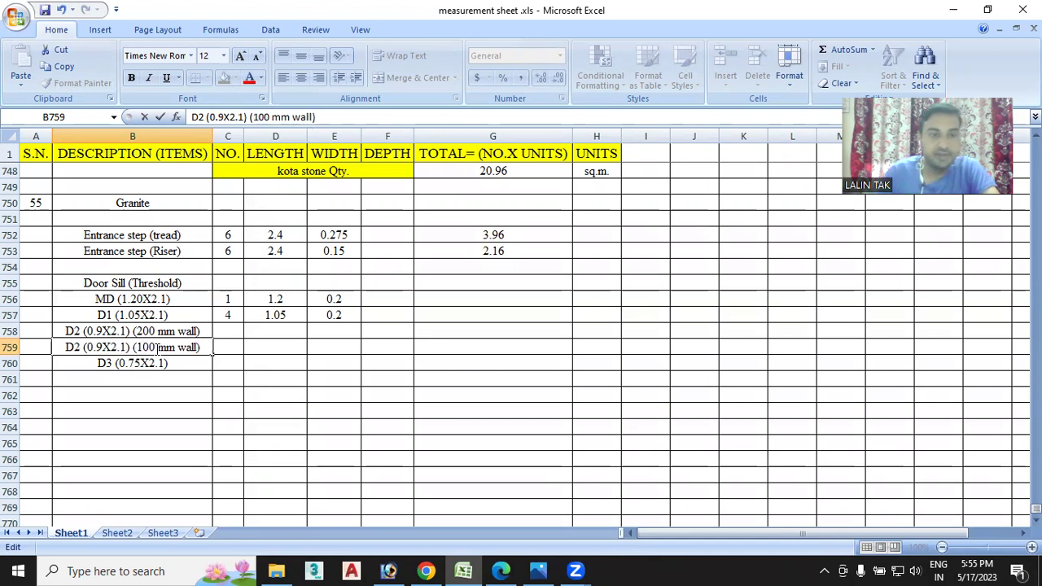
click(233, 346)
click(229, 330)
text(2)
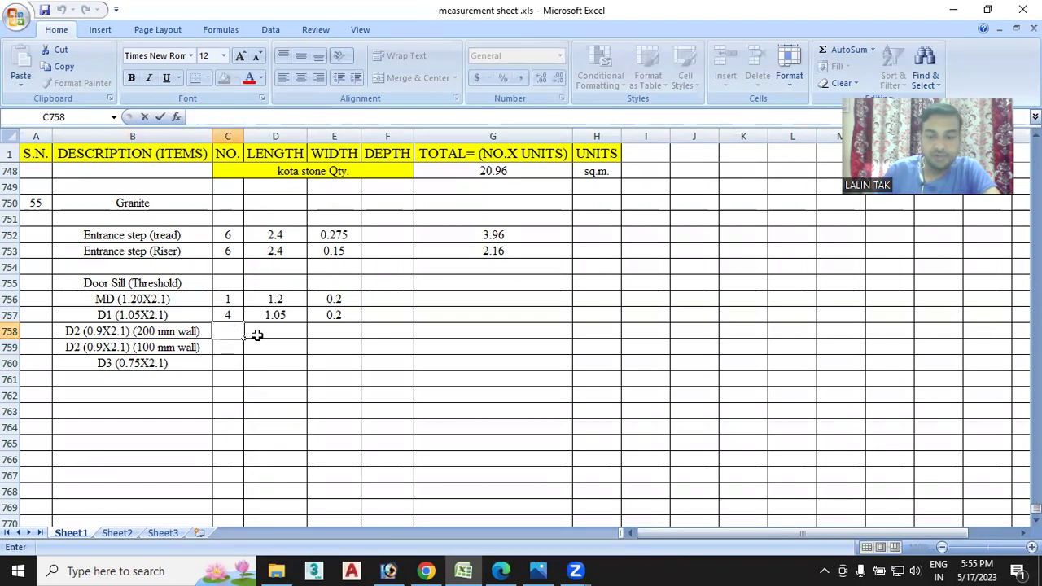
- Complete the 200 mm wall D2 sill row with length 0.9 and width 0.2
click(258, 333)
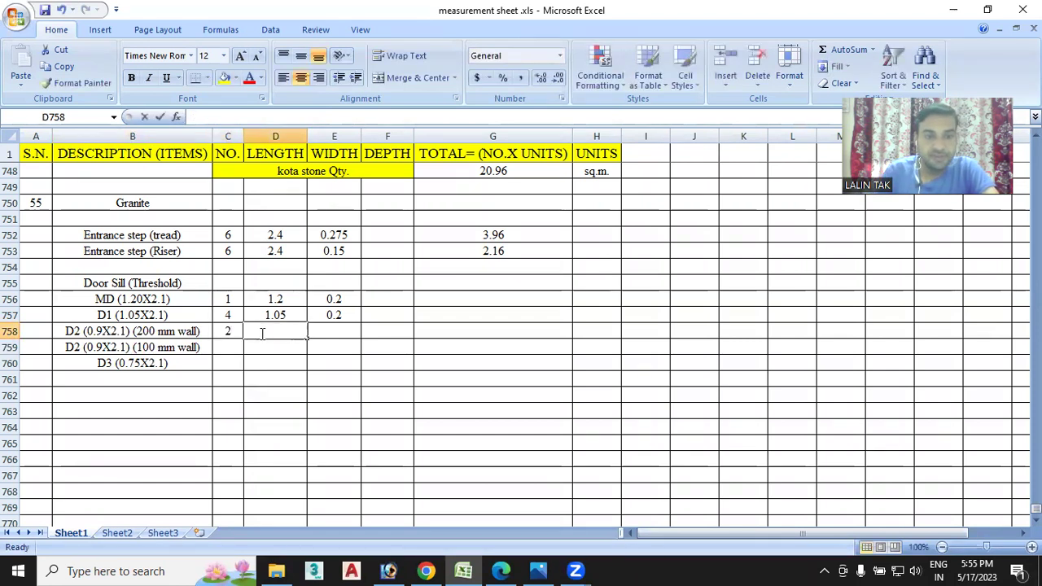
text(0.9)
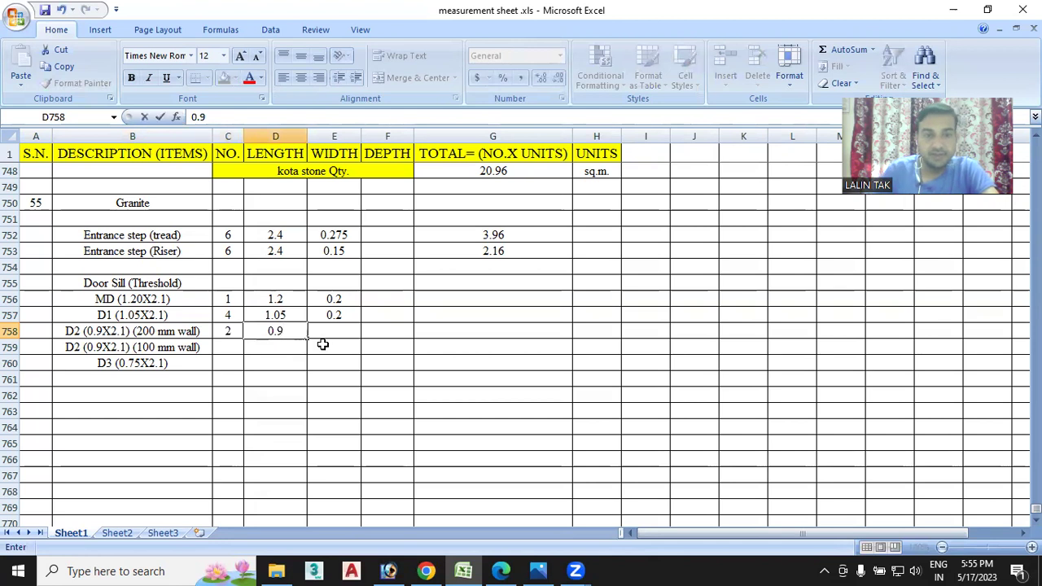
click(334, 331)
text(0.2)
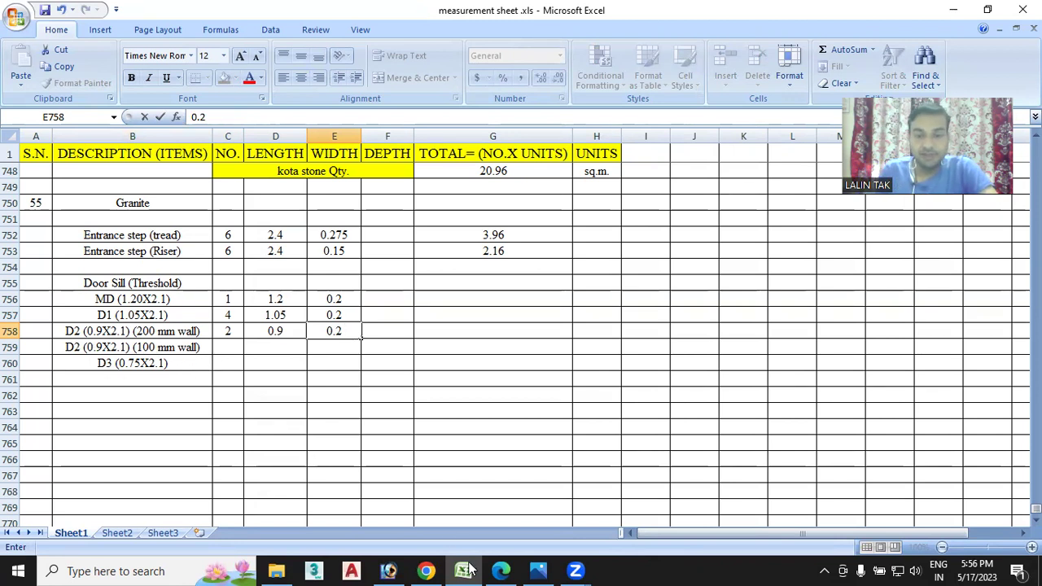
mouse_move(501, 570)
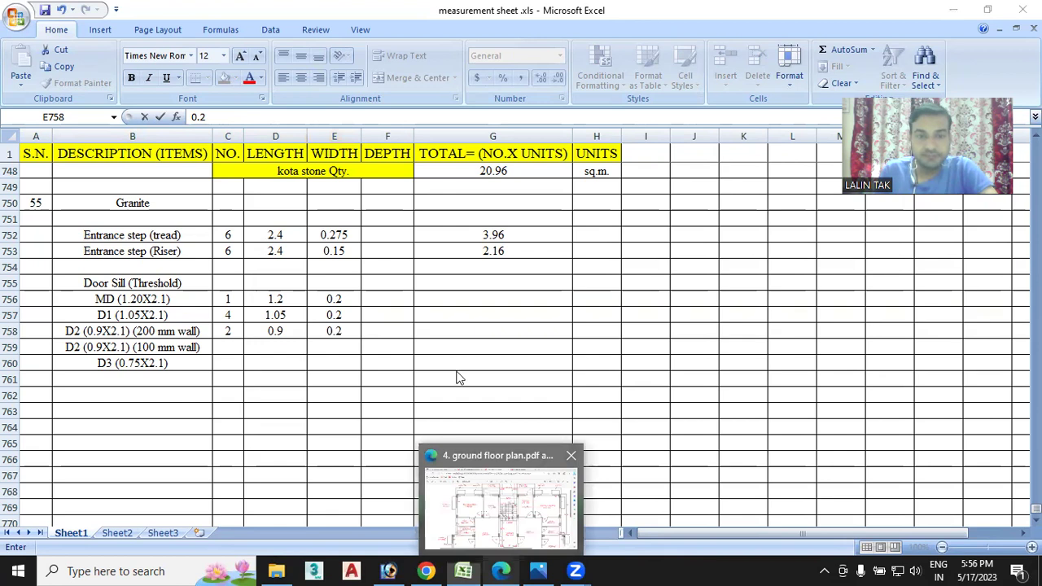
key(alt+Tab)
scroll(428, 230, down, 2)
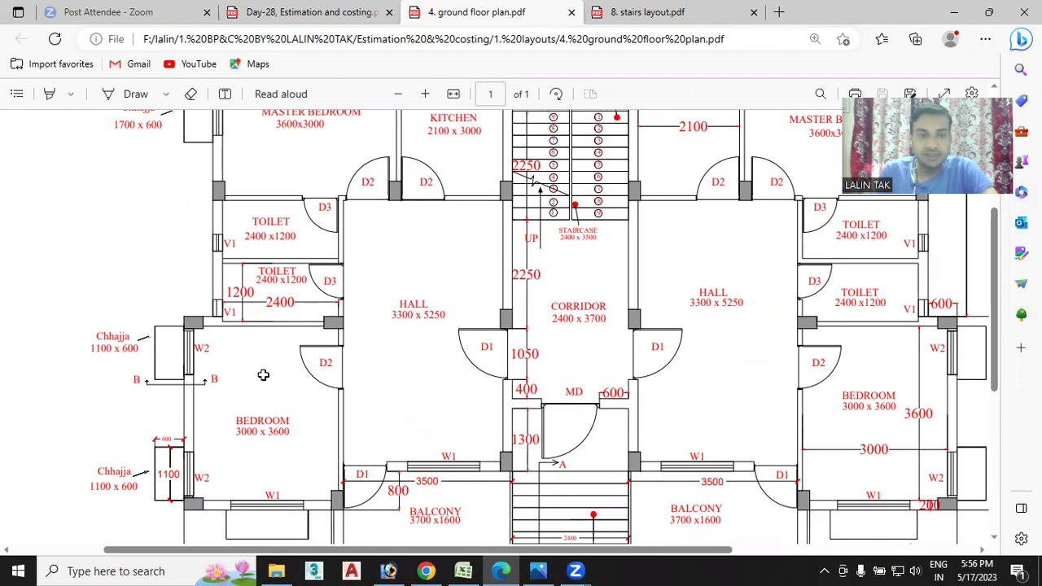
key(alt+Tab)
- Fill the 100 mm wall D2 sill row with count 6, length 0.9 and width 0.1
text(6)
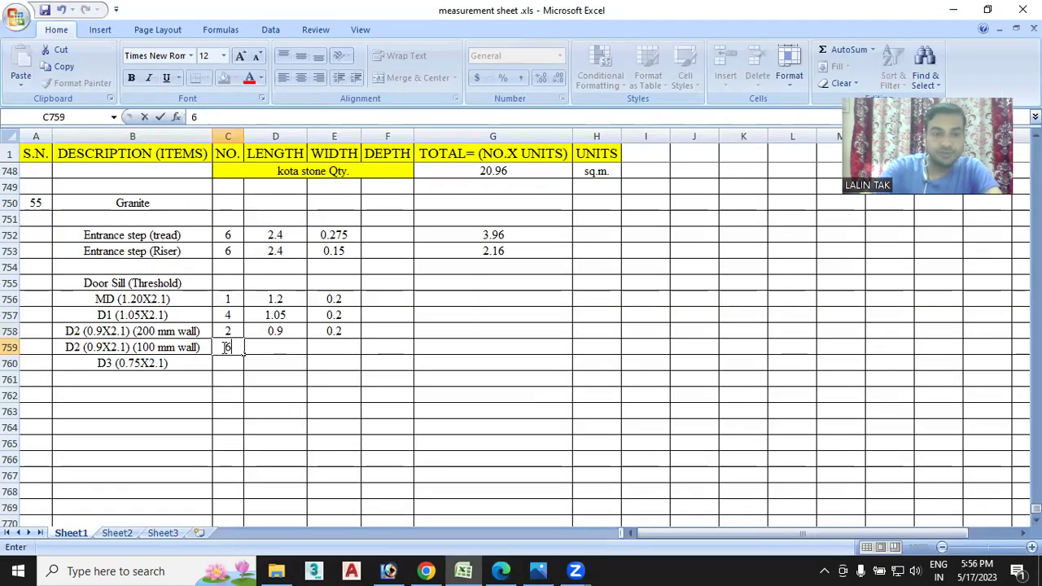
click(277, 345)
text(0.9)
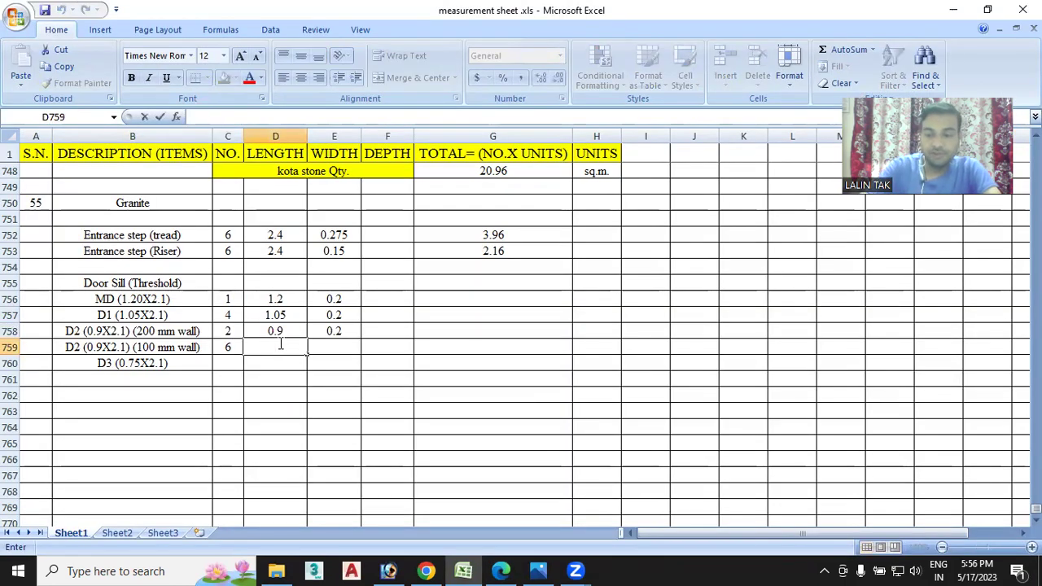
click(334, 345)
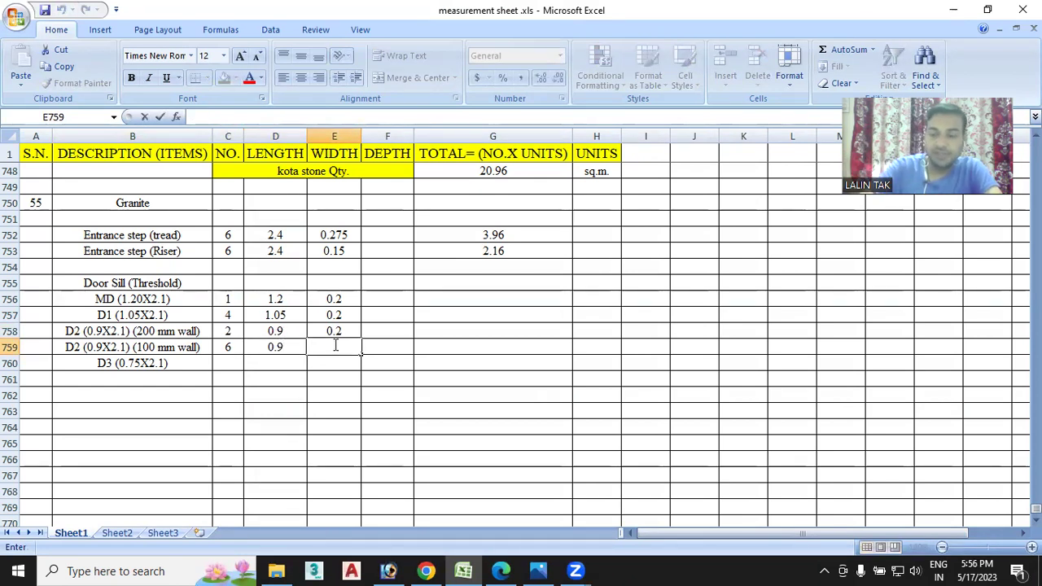
text(0.1)
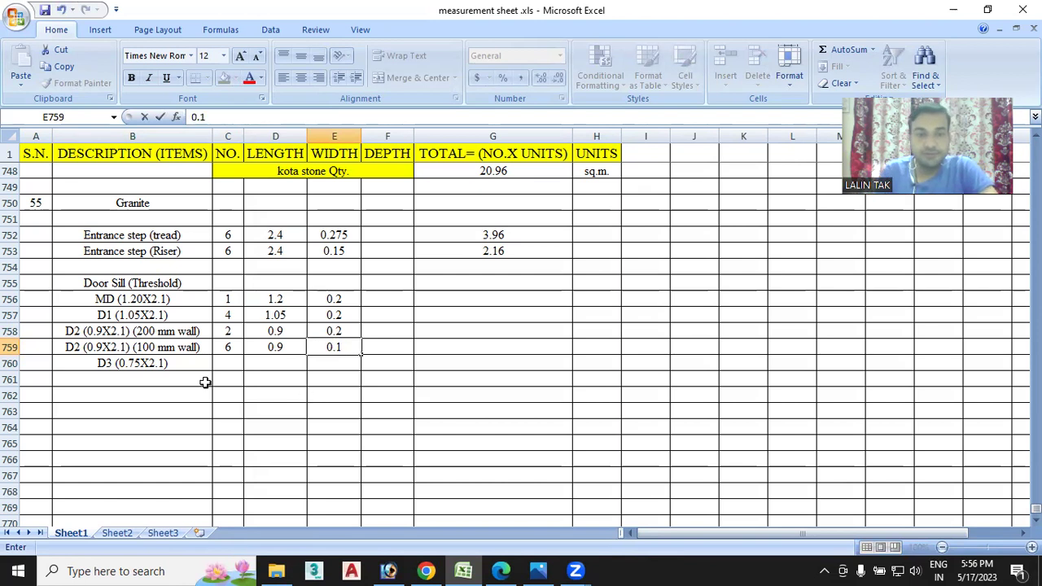
click(221, 363)
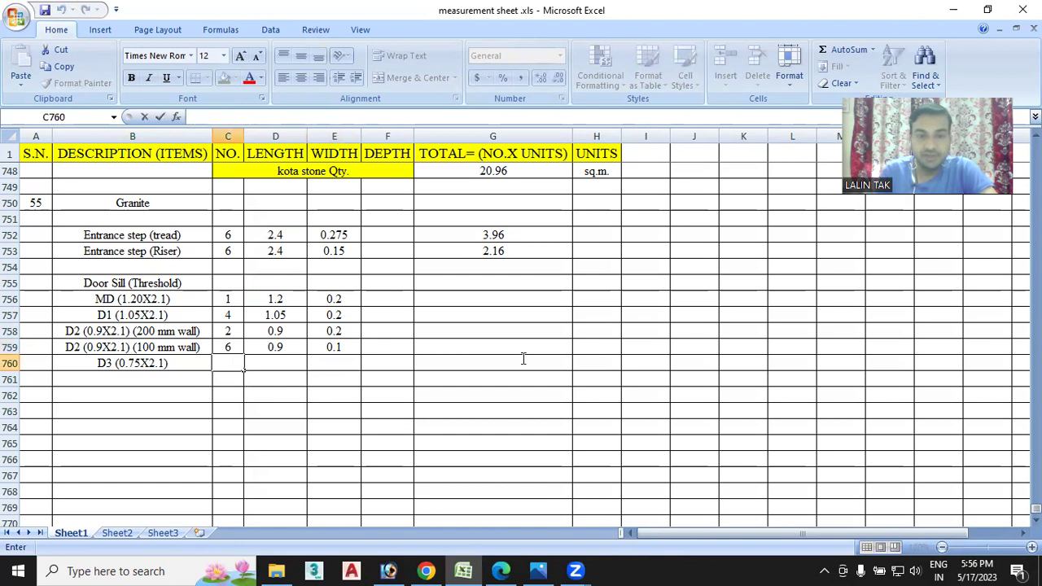
key(alt+Tab)
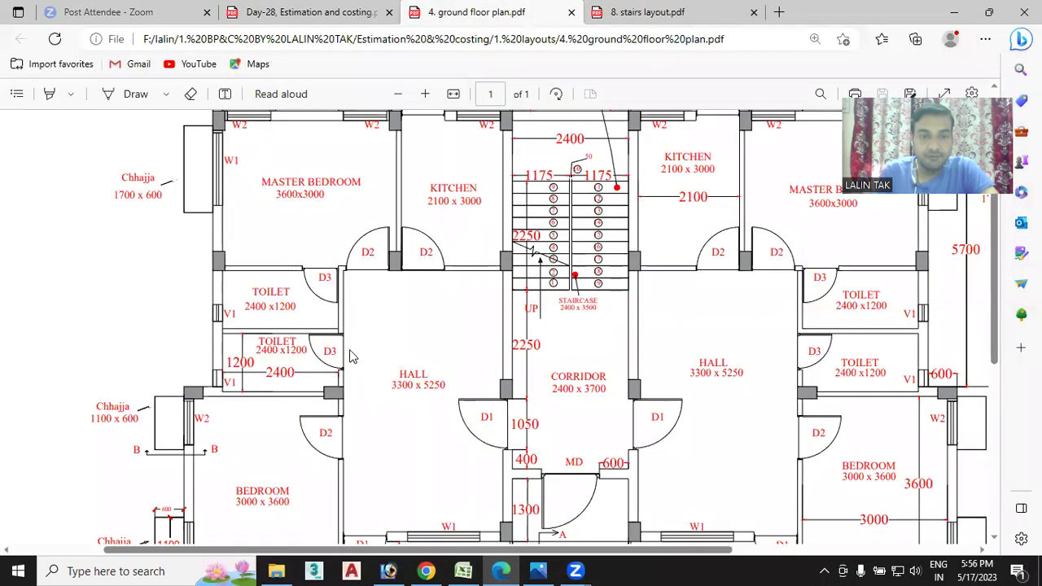
scroll(366, 293, up, 3)
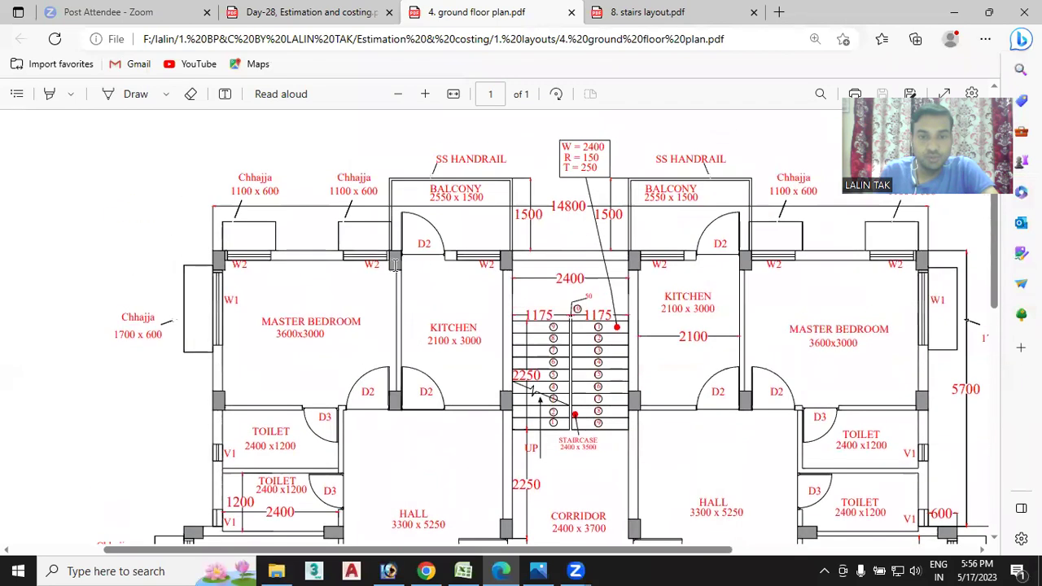
scroll(429, 275, down, 3)
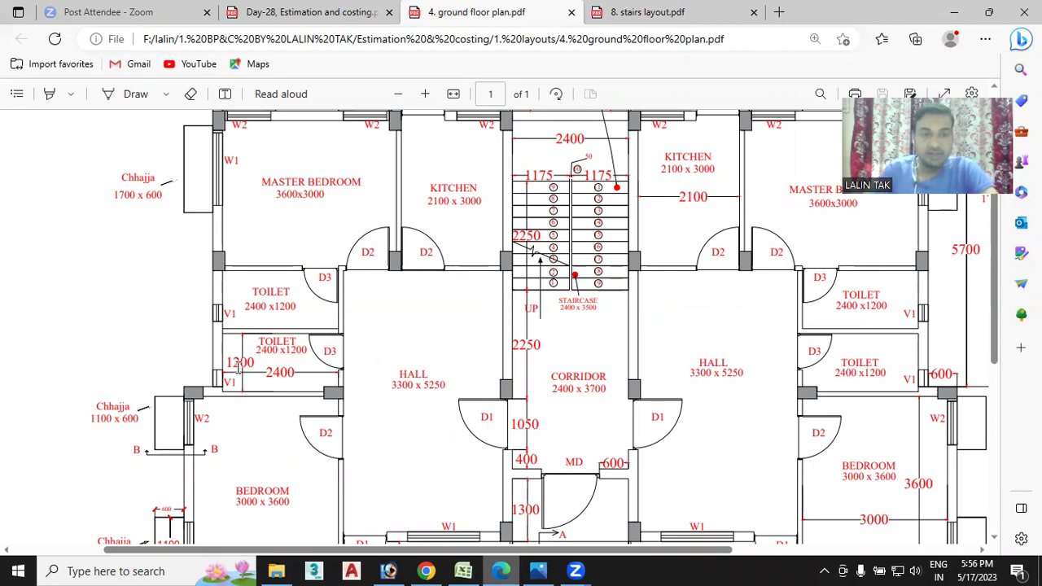
key(alt+Tab)
- Give the D3 sill row length 0.75 and width 0.1
click(271, 363)
text(0.75)
click(343, 361)
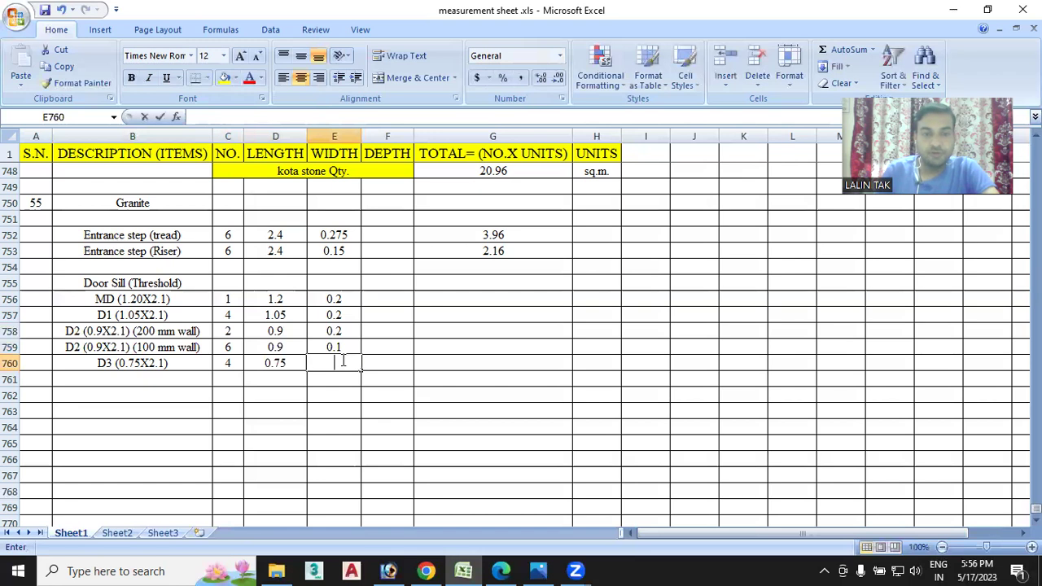
text(0.1)
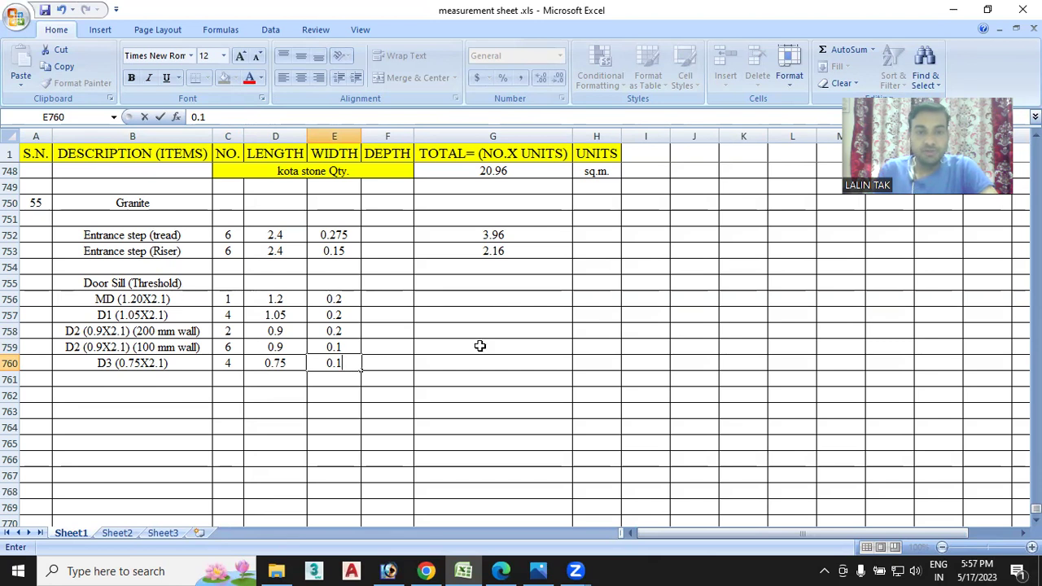
- Compute sill areas with =C756*D756*E756 filled down to G760 (0.24, 0.84, 0.36, 0.54, 0.3)
click(446, 299)
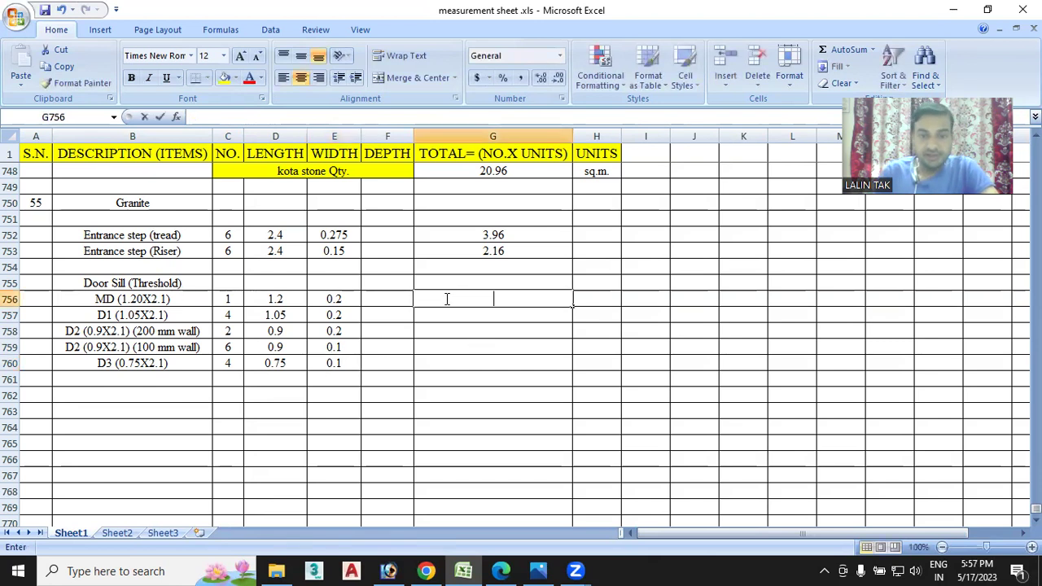
text(=)
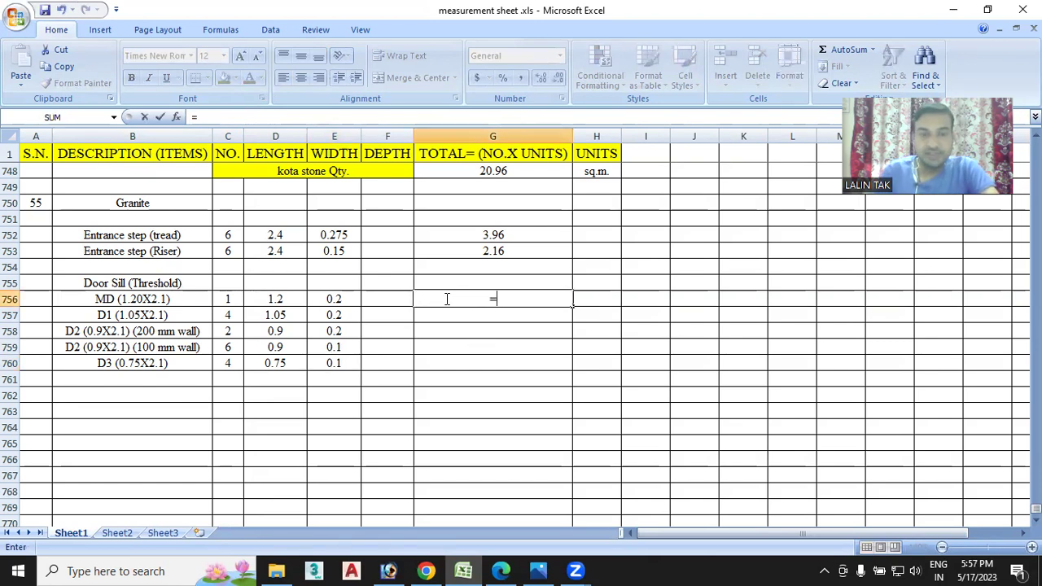
click(239, 302)
text(*)
click(273, 300)
text(*)
click(336, 299)
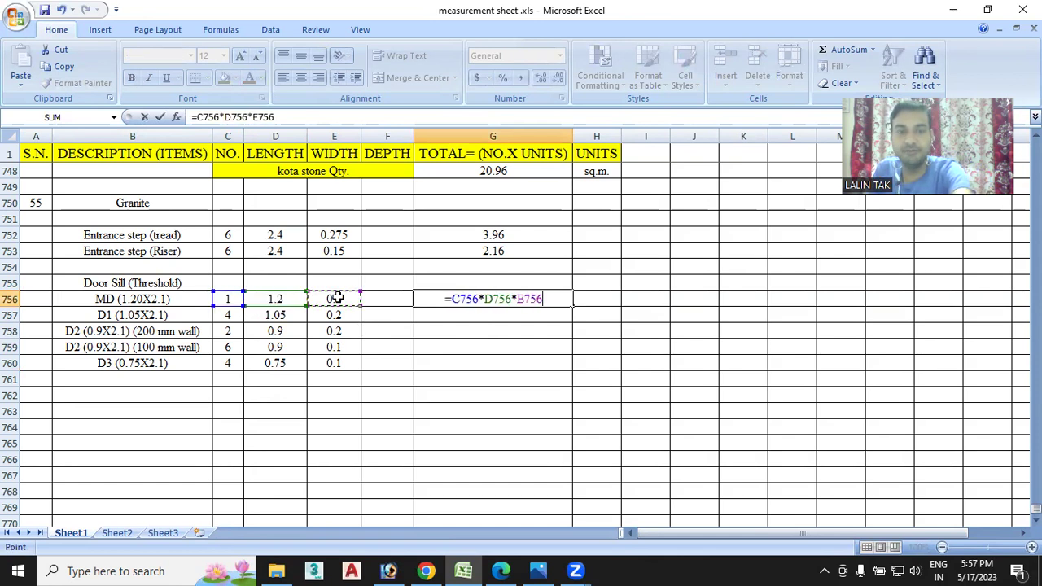
key(Return)
click(533, 298)
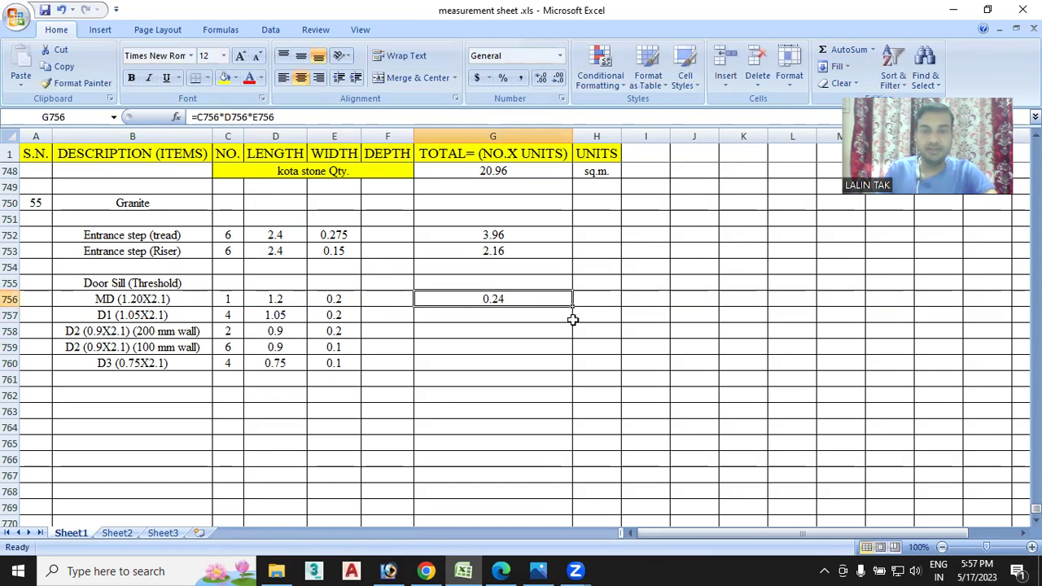
drag(571, 306, 564, 363)
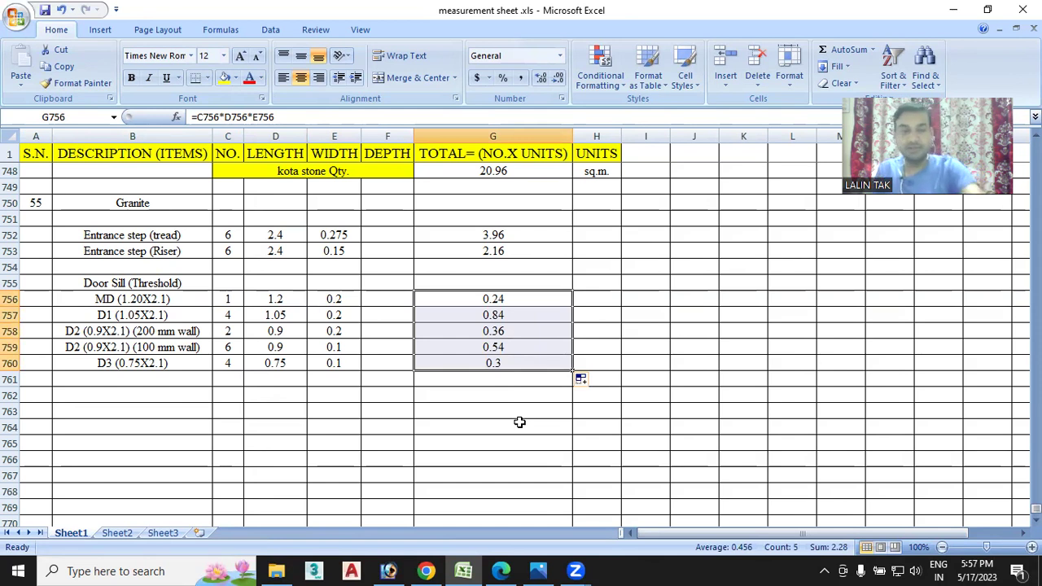
click(133, 283)
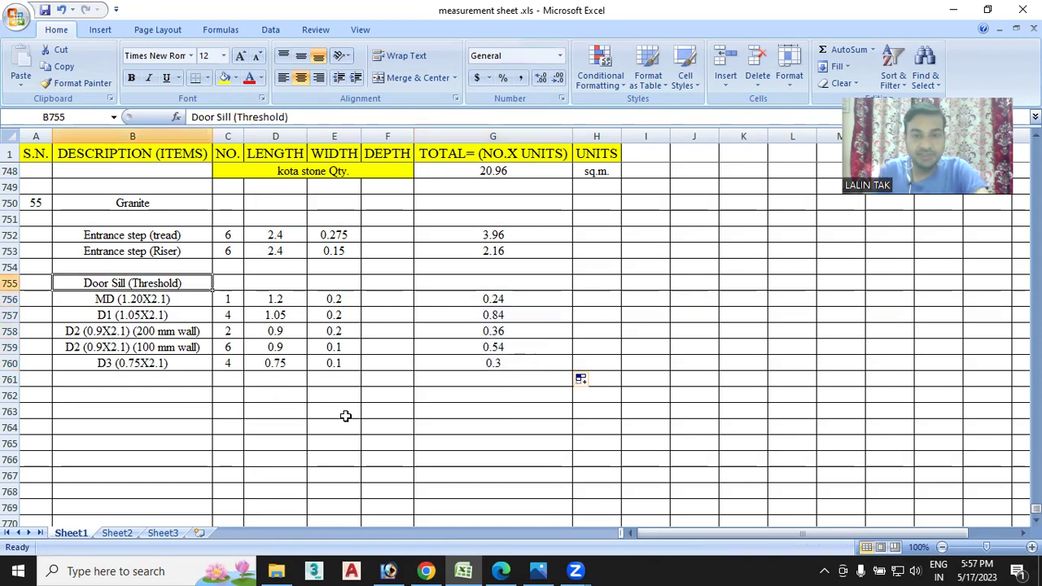
- Type a 'Window sill' heading in B762 below the door sill rows
click(127, 395)
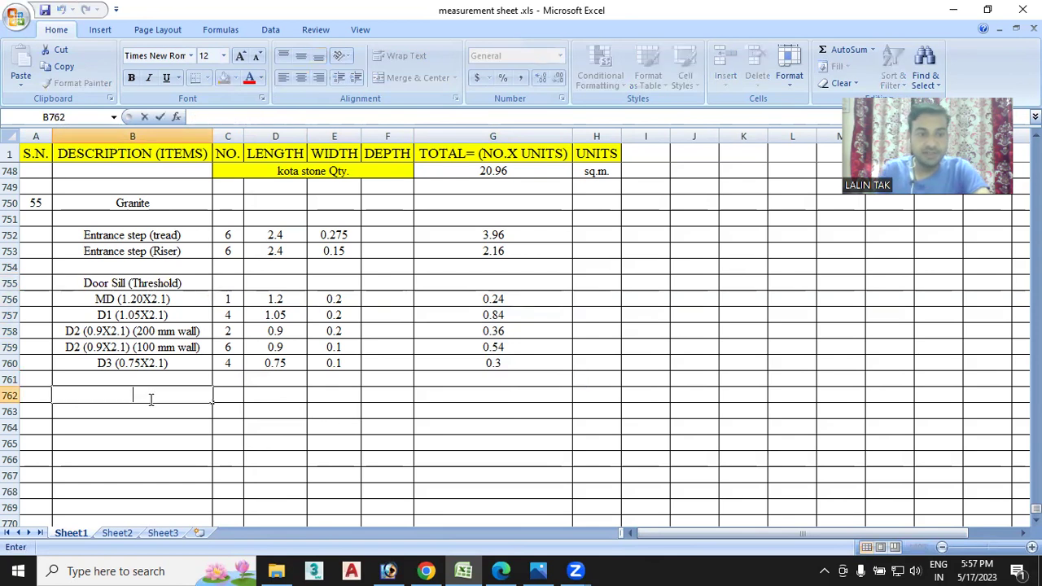
text(W)
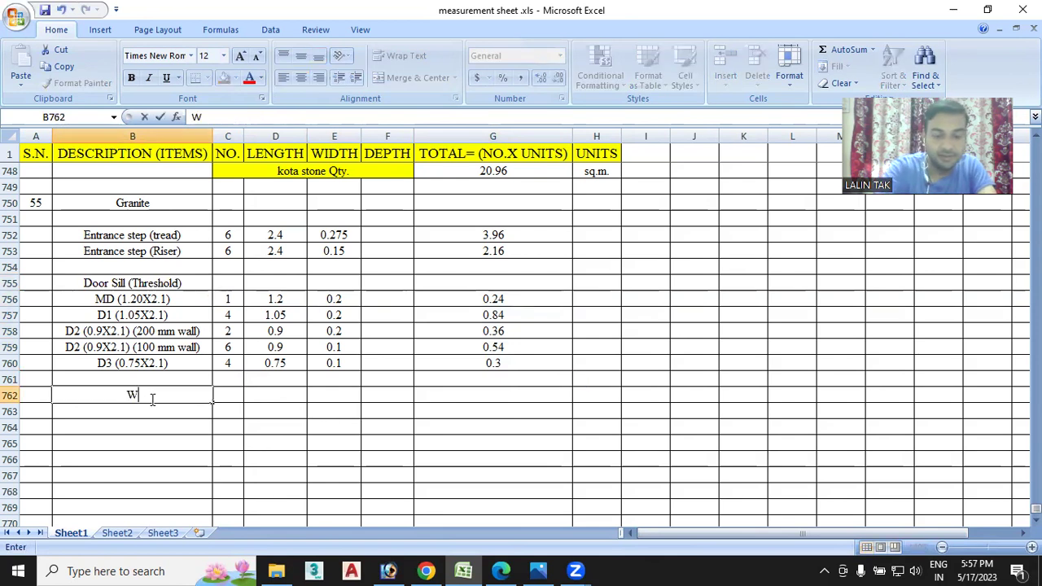
text(dow sill)
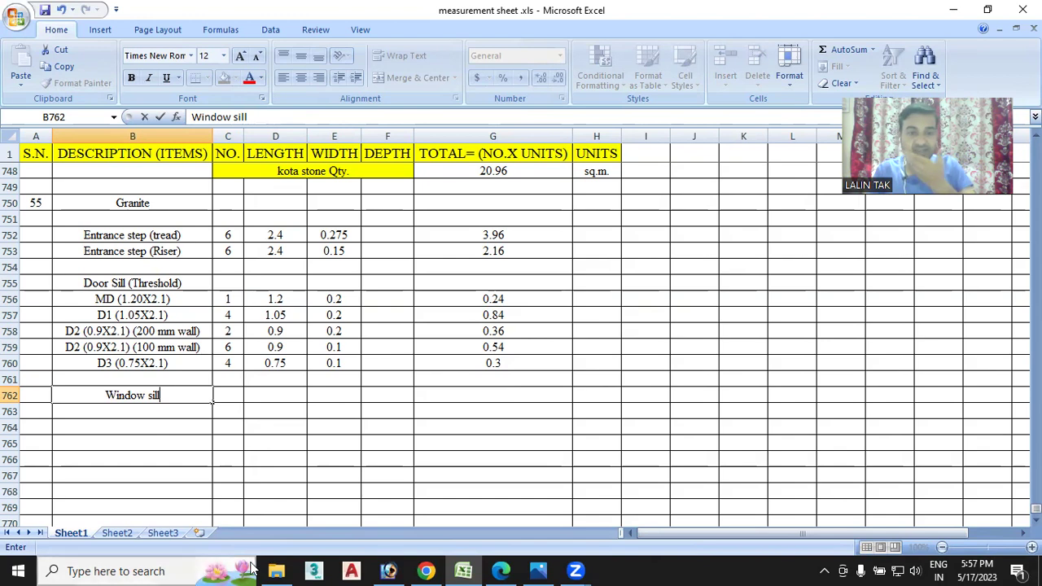
click(502, 571)
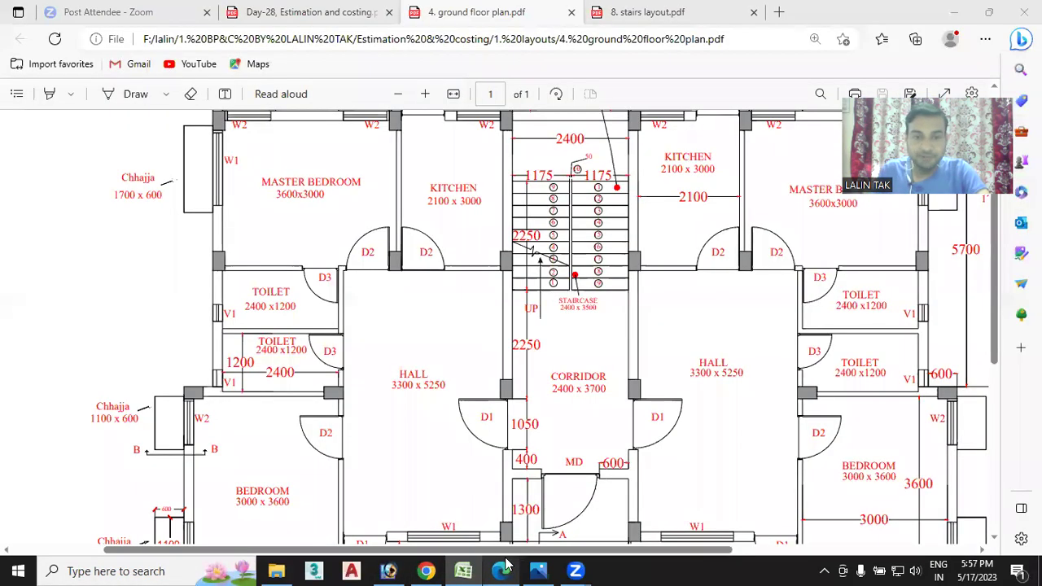
- Look over the ground floor plan, then switch to the Day-28 Estimation and costing PDF
scroll(466, 372, down, 5)
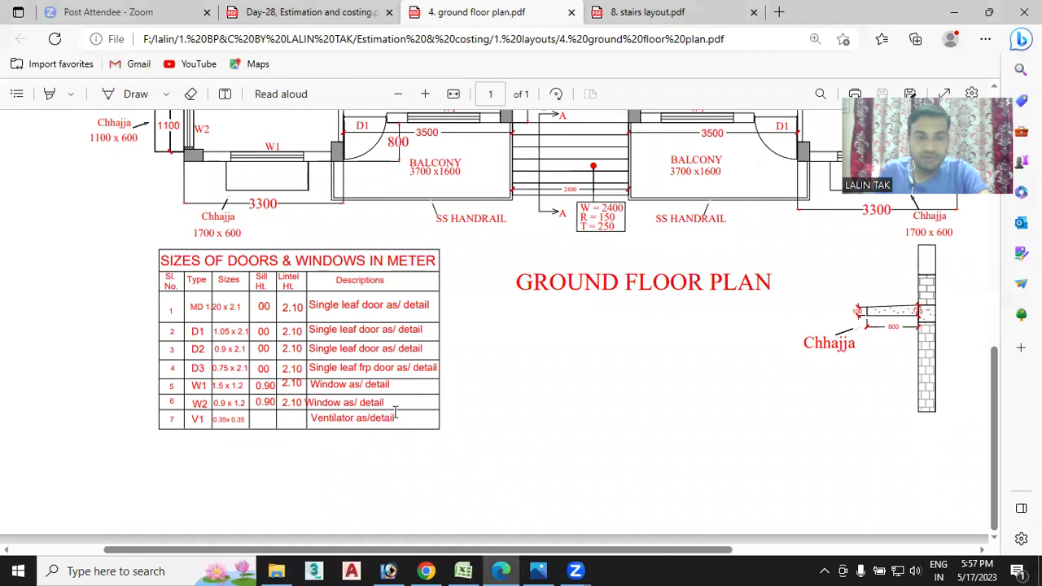
scroll(442, 416, up, 1)
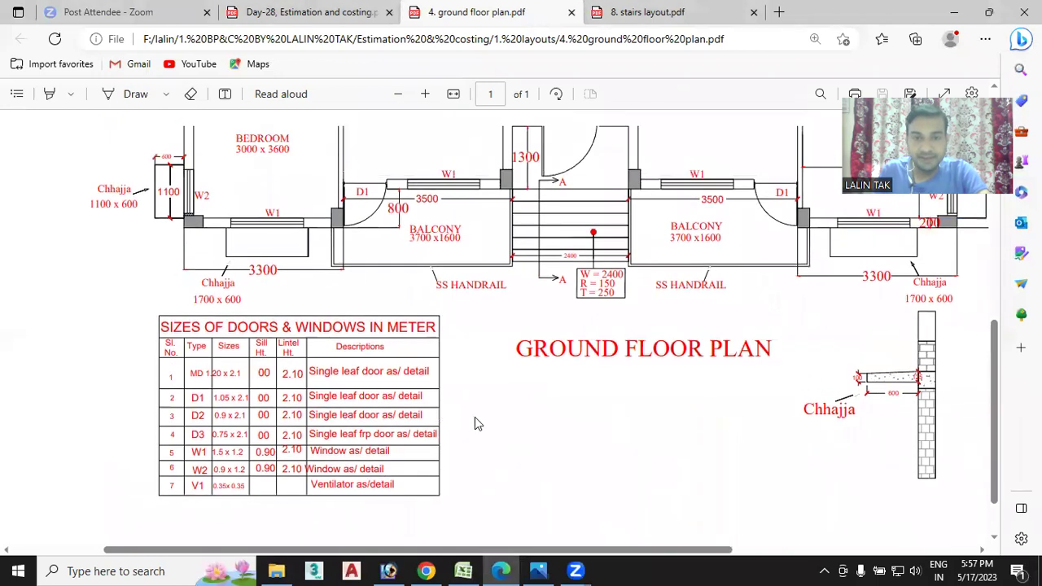
scroll(461, 462, up, 3)
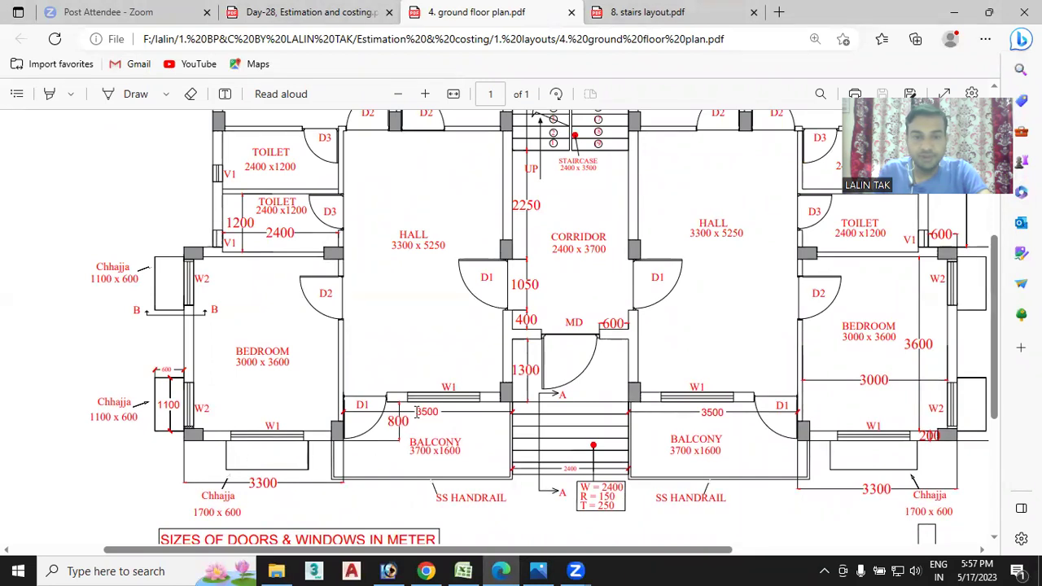
scroll(415, 412, up, 1)
scroll(415, 413, up, 2)
scroll(415, 416, up, 1)
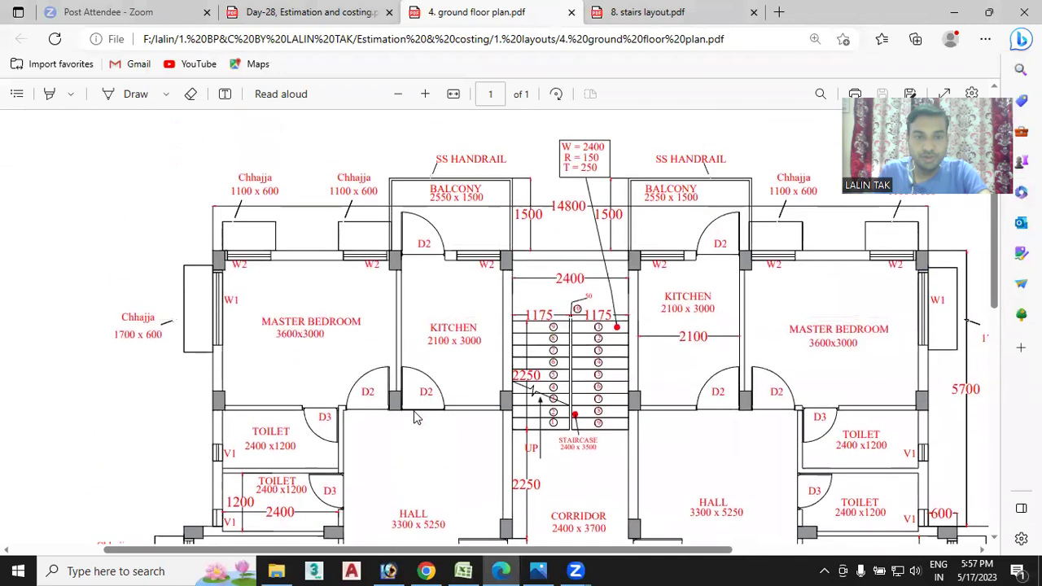
scroll(416, 417, down, 2)
scroll(415, 417, down, 2)
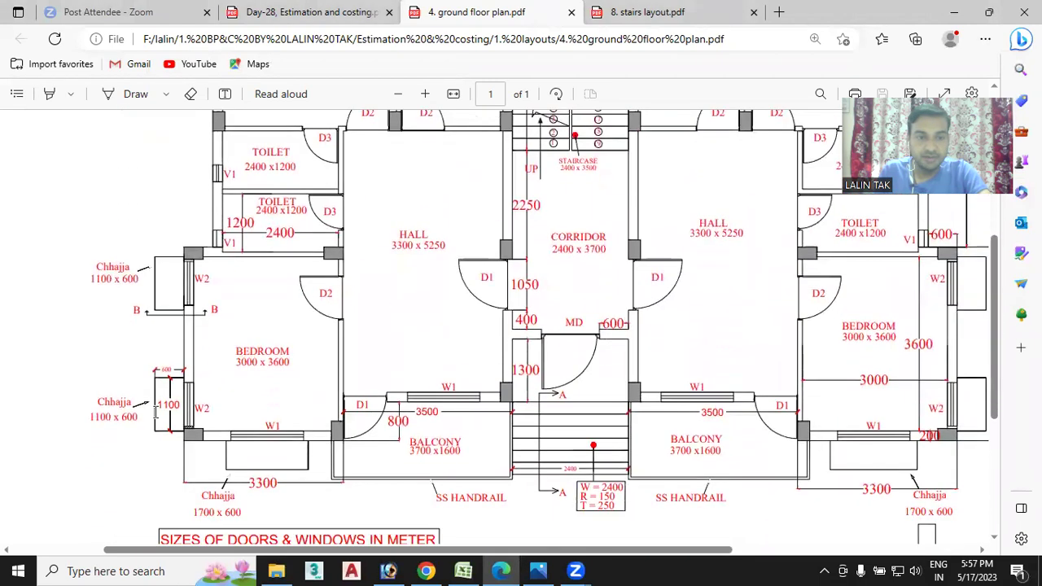
scroll(196, 316, up, 3)
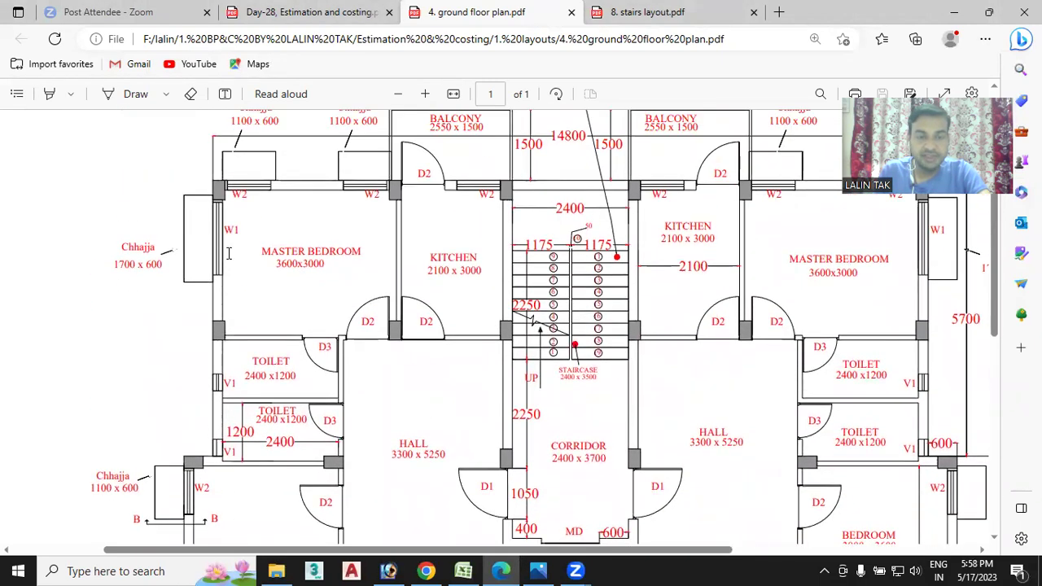
scroll(257, 281, down, 2)
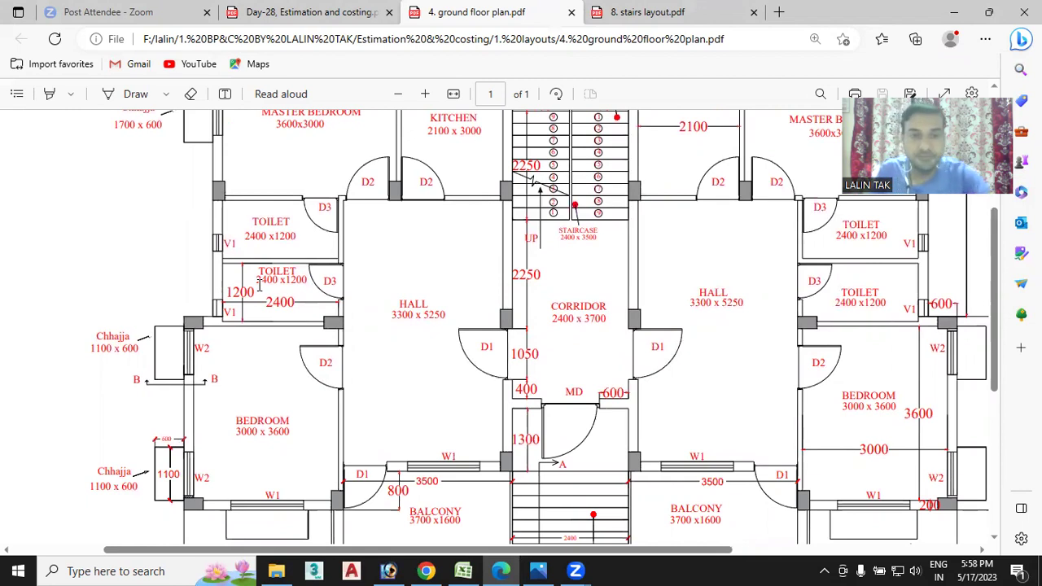
scroll(324, 344, down, 1)
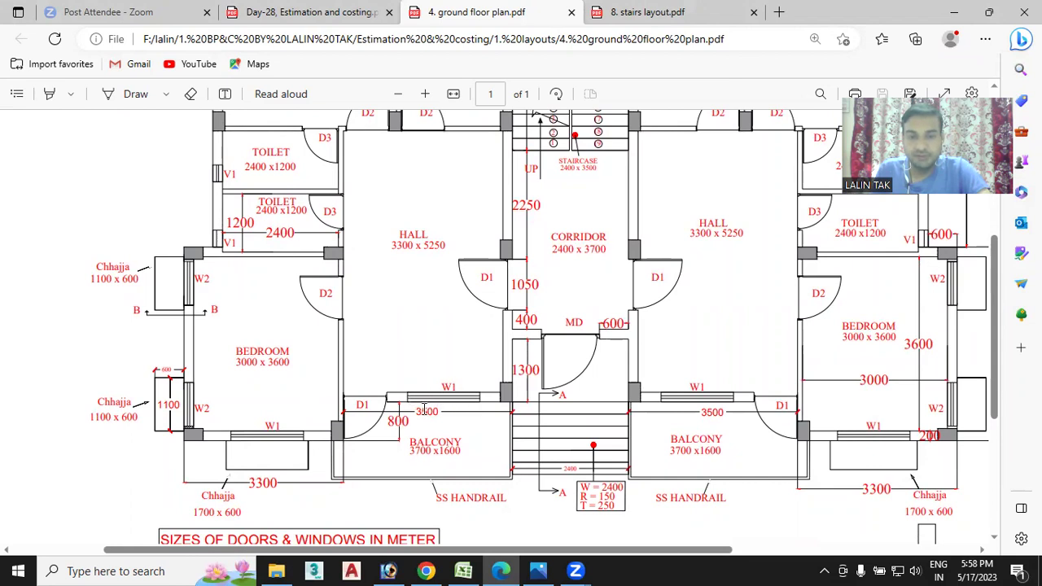
scroll(423, 409, down, 2)
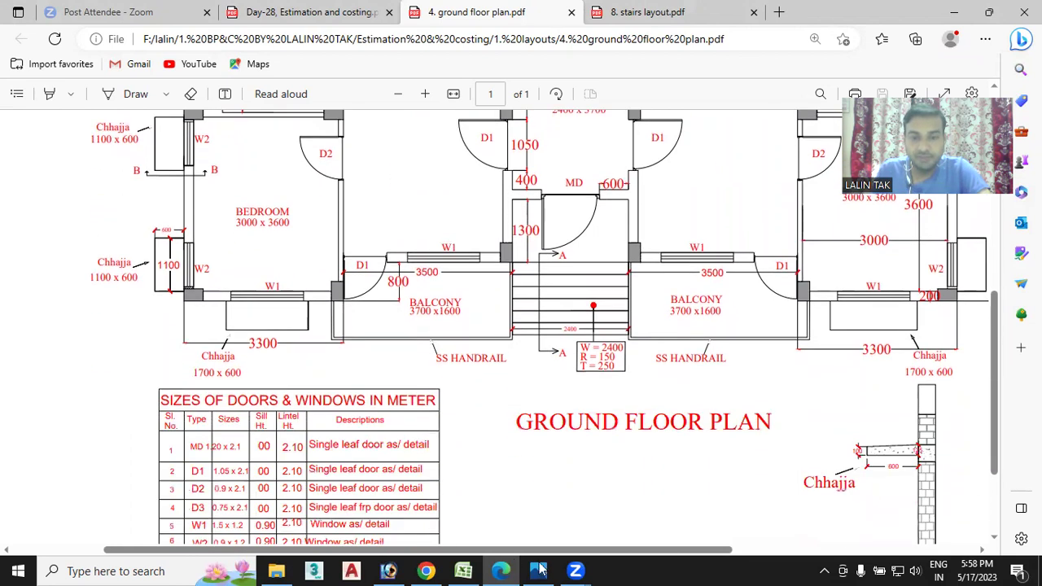
mouse_move(500, 570)
click(539, 489)
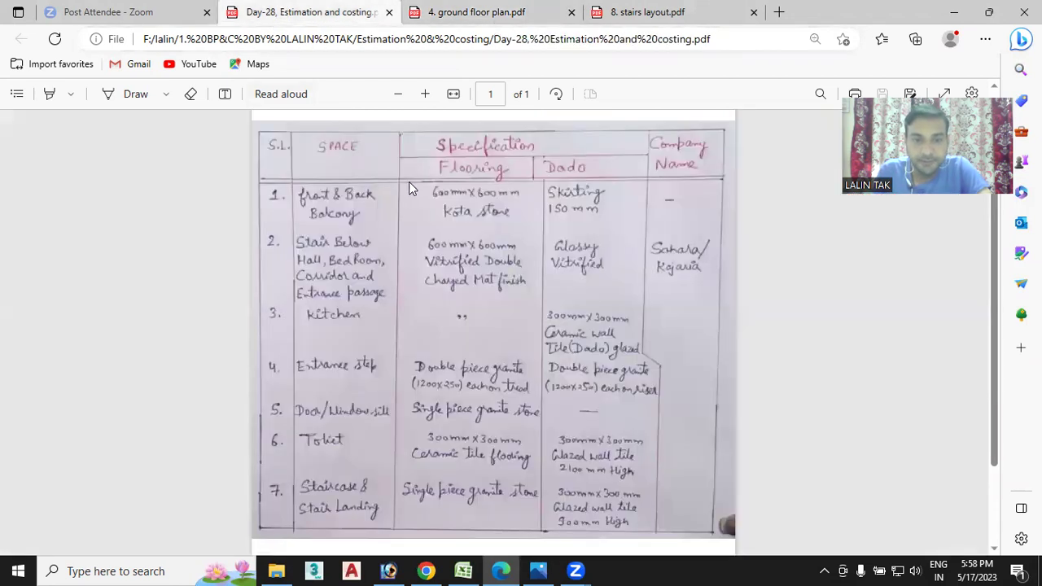
- Review the Day-28 granite sill and staircase specifications, then show '8. stairs layout.pdf'
scroll(408, 181, down, 1)
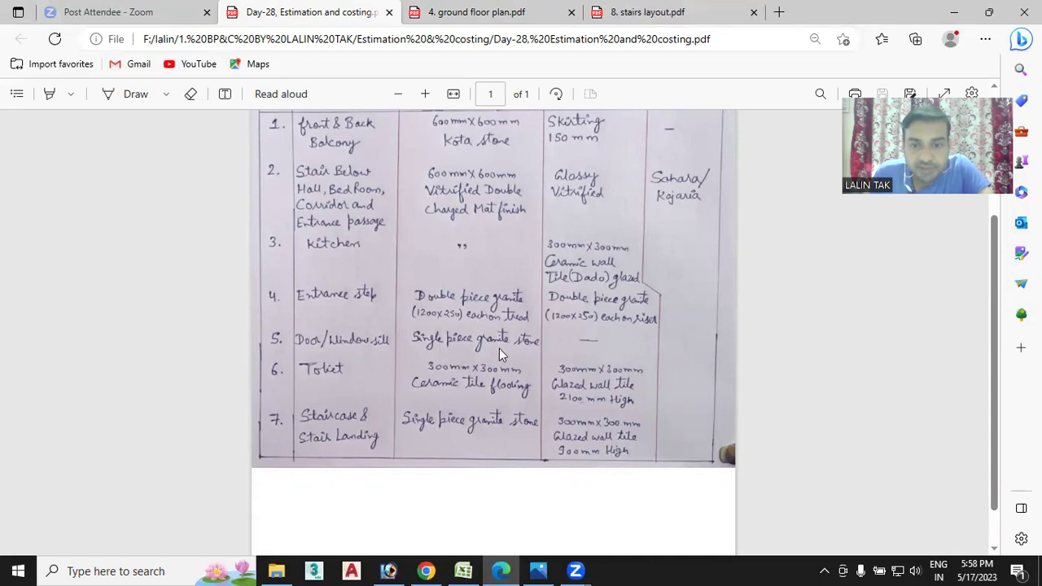
scroll(502, 354, up, 1)
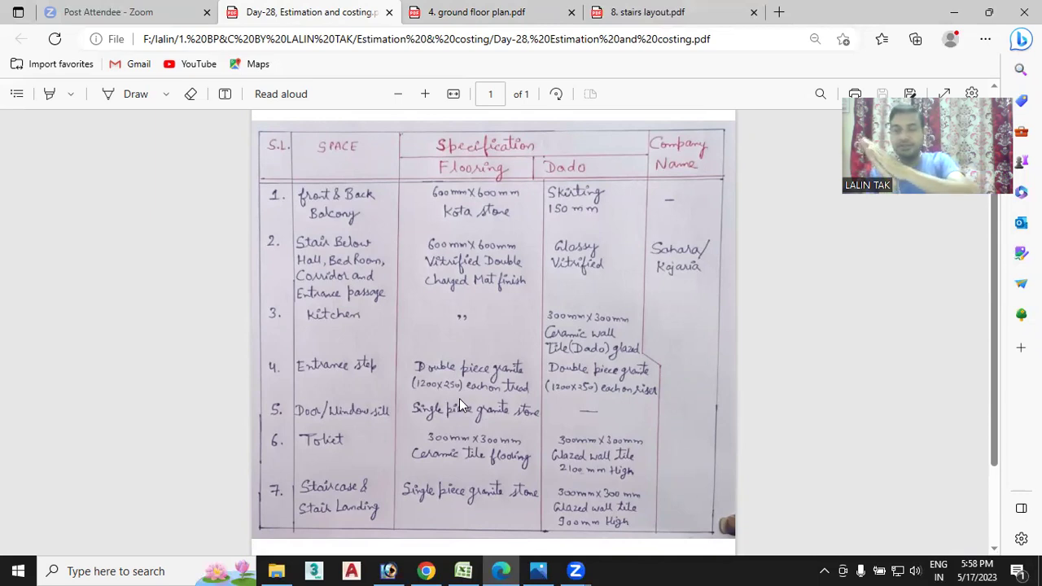
click(630, 12)
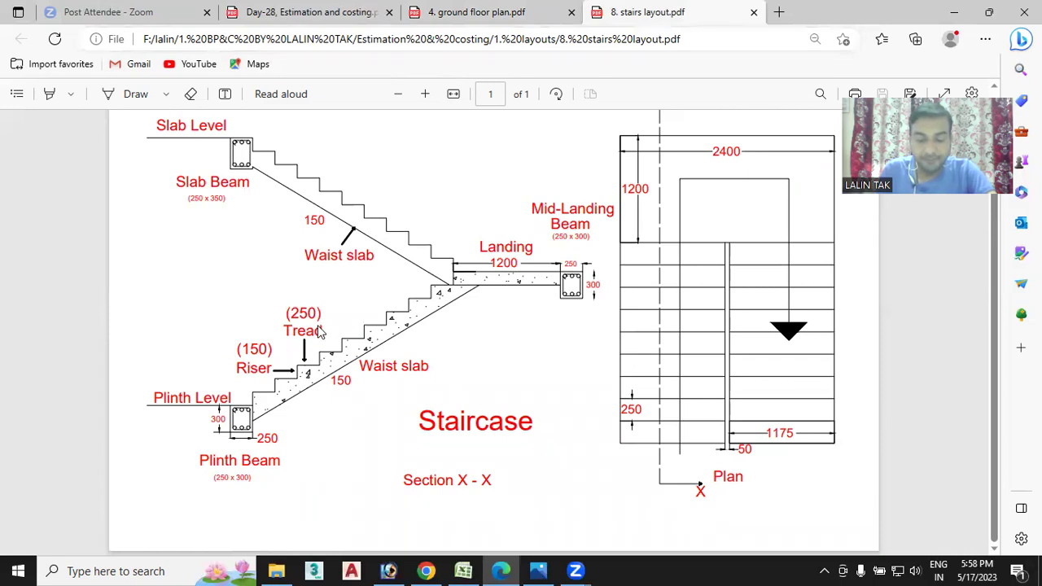
- Select empty cell B764 under Window sill, then bring the ground floor plan PDF back up in Edge
key(alt+Tab)
click(171, 427)
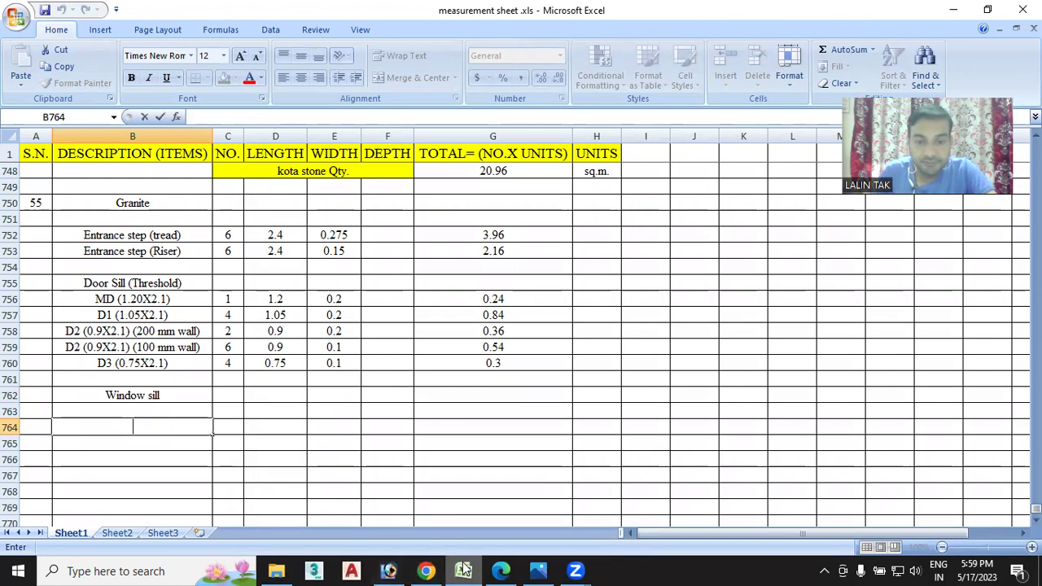
click(501, 570)
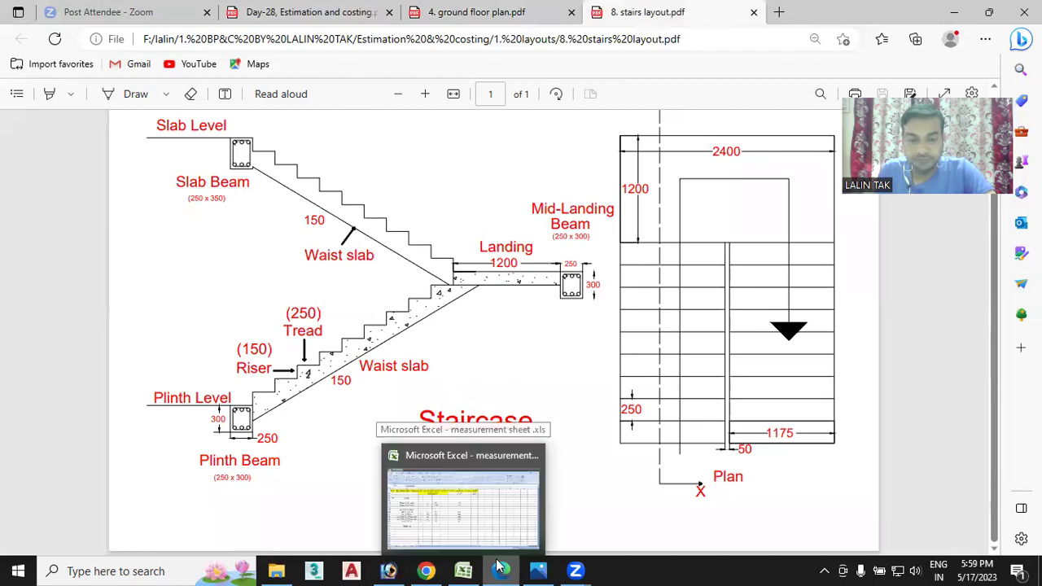
mouse_move(461, 571)
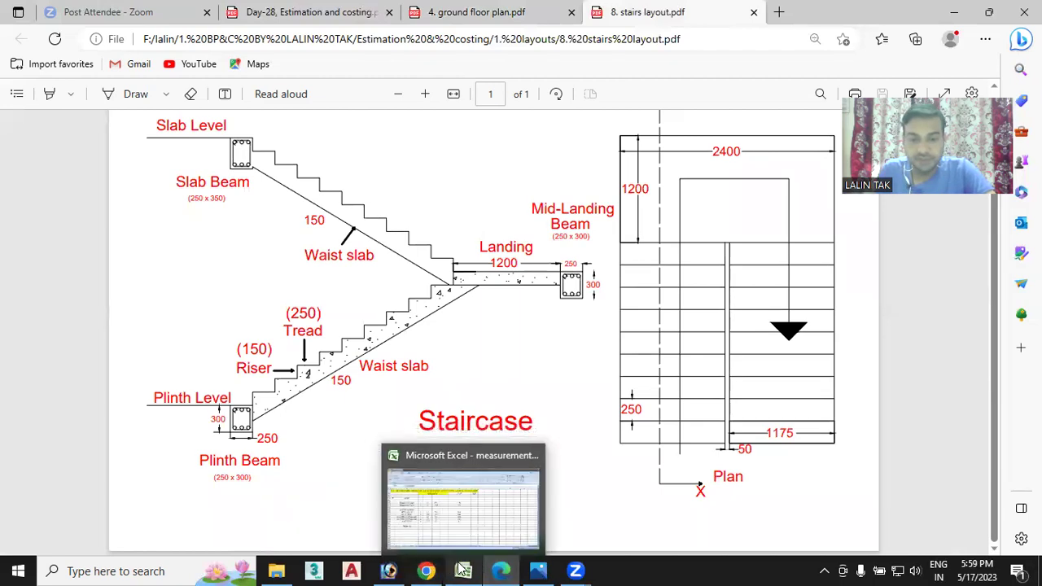
mouse_move(547, 570)
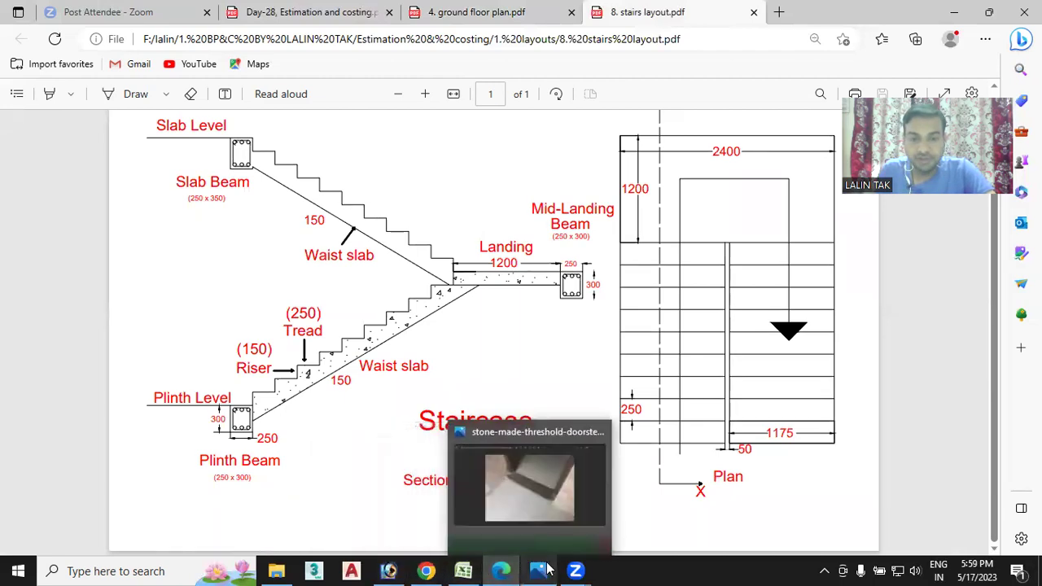
mouse_move(464, 570)
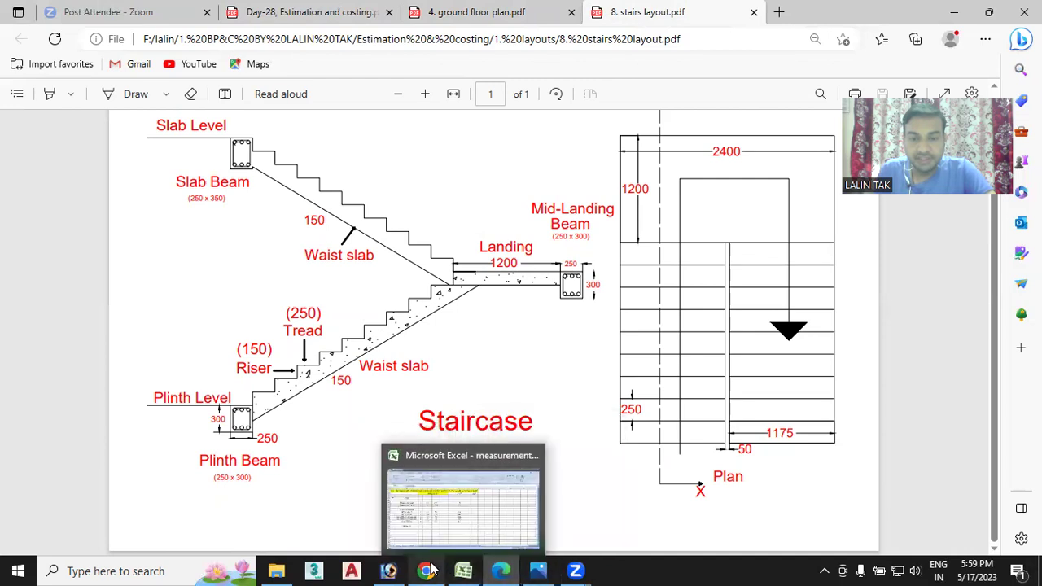
click(308, 10)
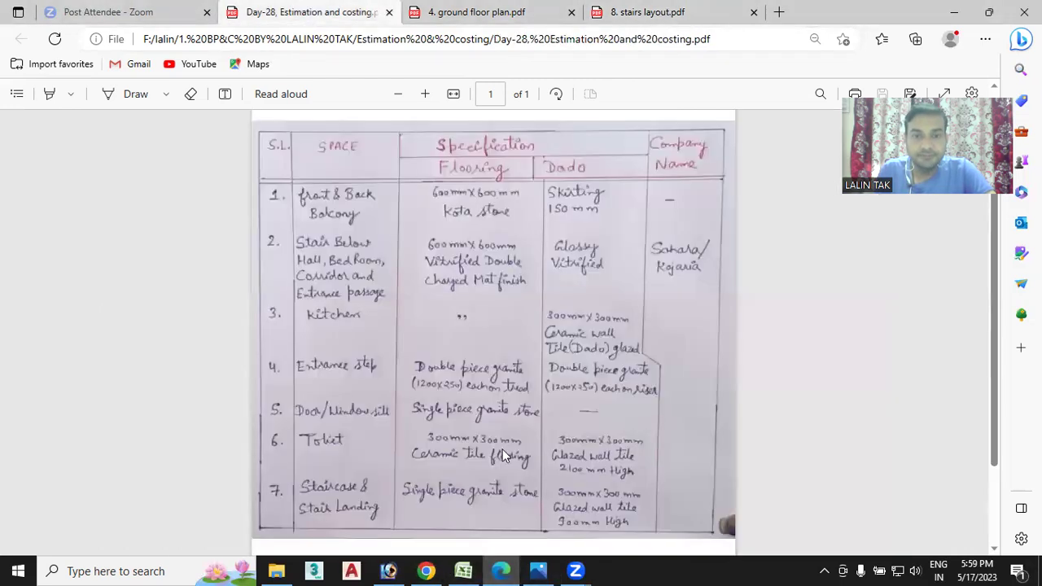
click(541, 13)
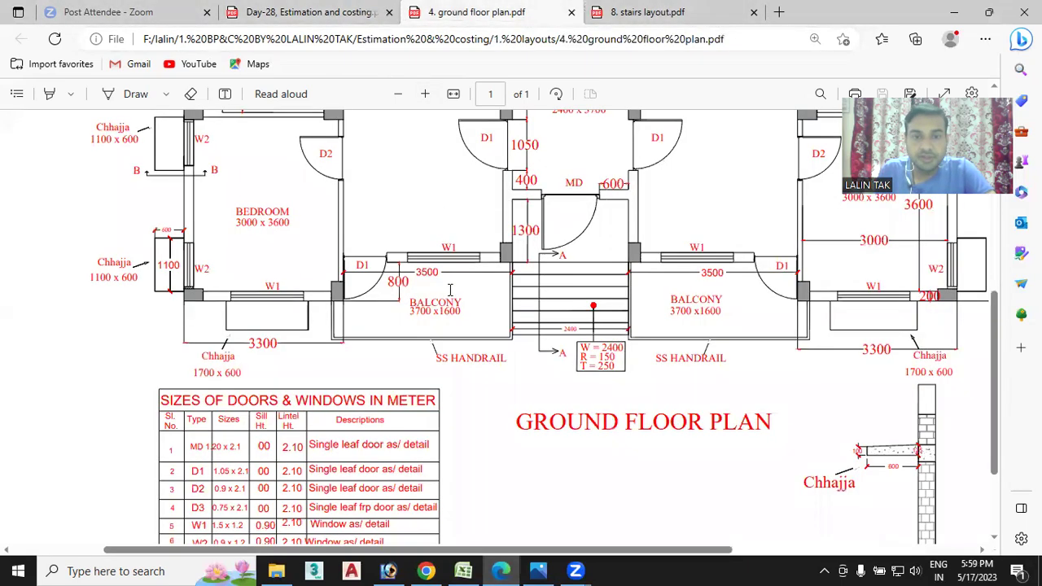
- Scroll through the ground floor plan to review window types and sizes, then return to Excel
scroll(430, 358, up, 2)
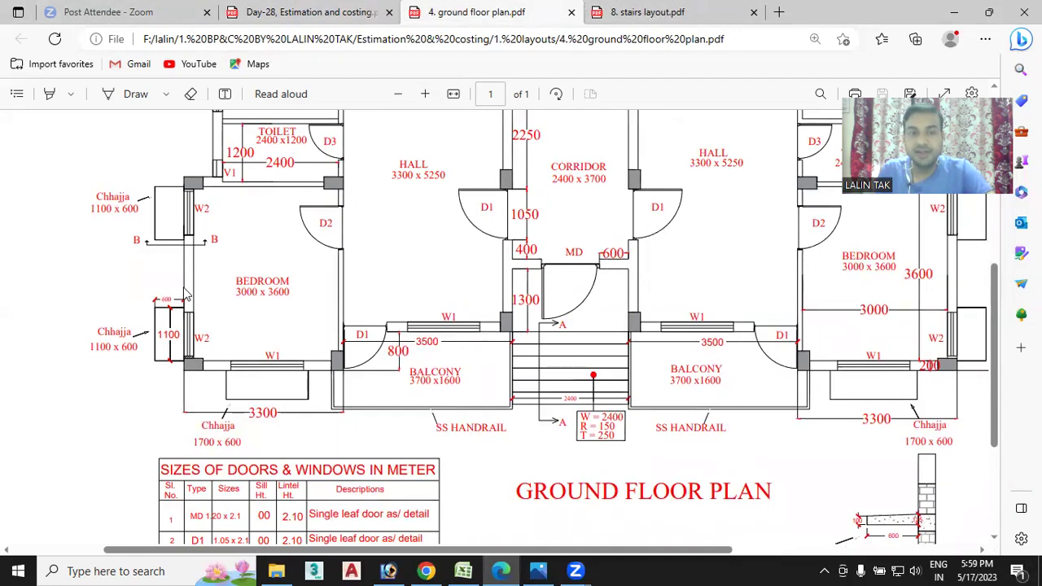
scroll(204, 358, up, 1)
scroll(209, 330, up, 1)
scroll(214, 307, up, 1)
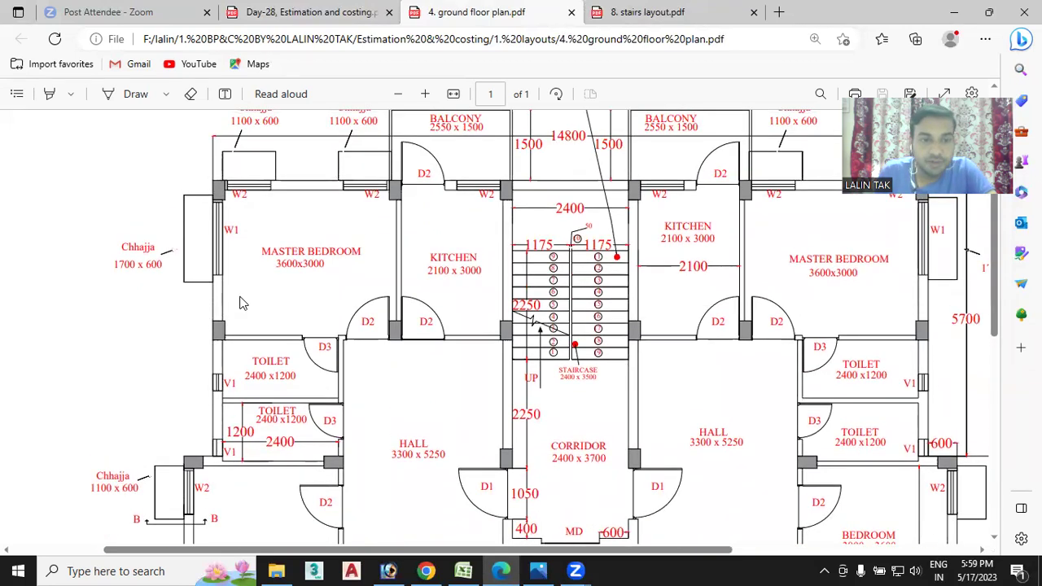
scroll(239, 302, down, 3)
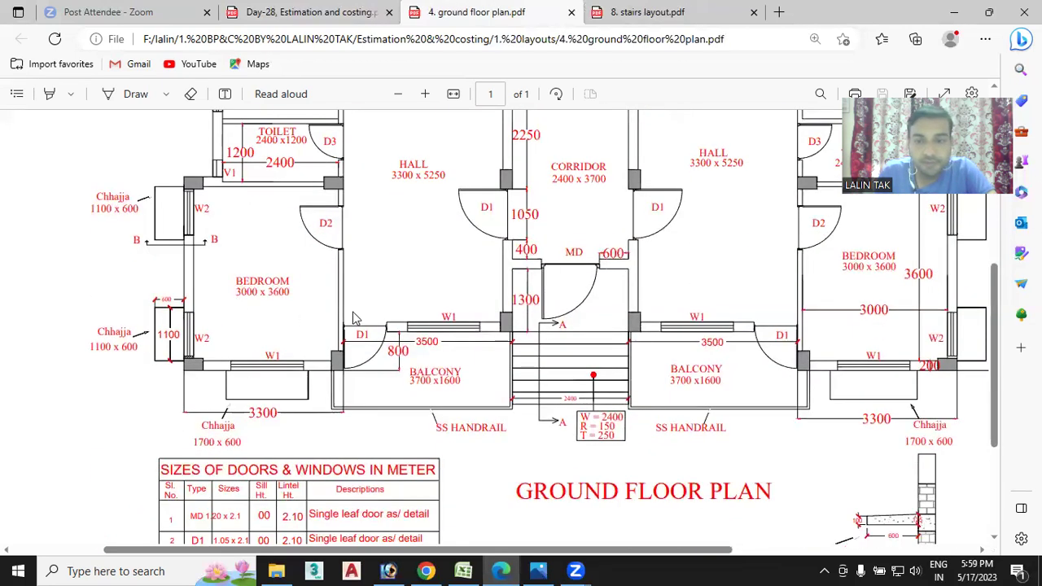
scroll(412, 332, up, 1)
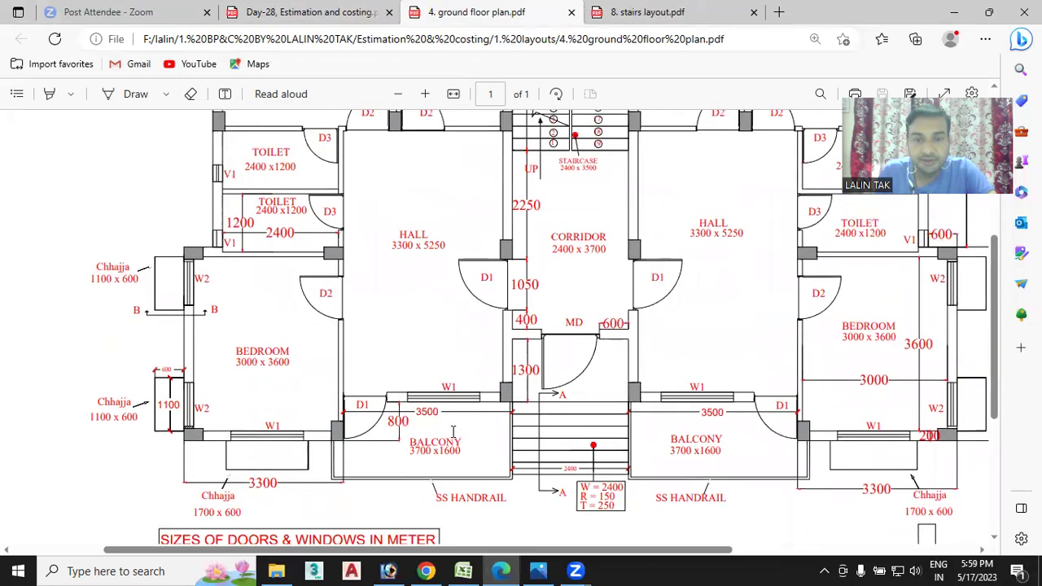
scroll(441, 422, up, 1)
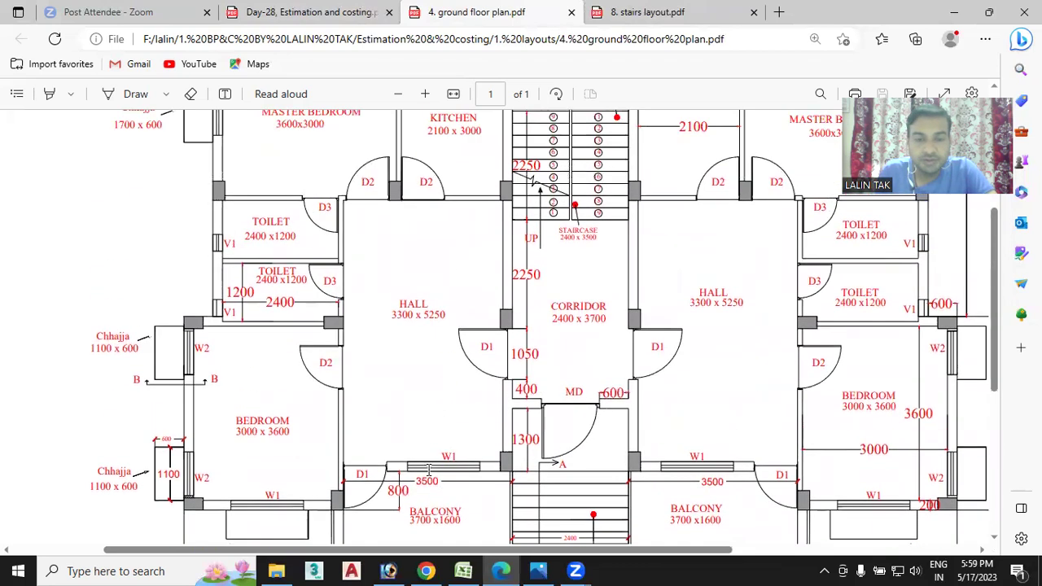
scroll(419, 450, up, 2)
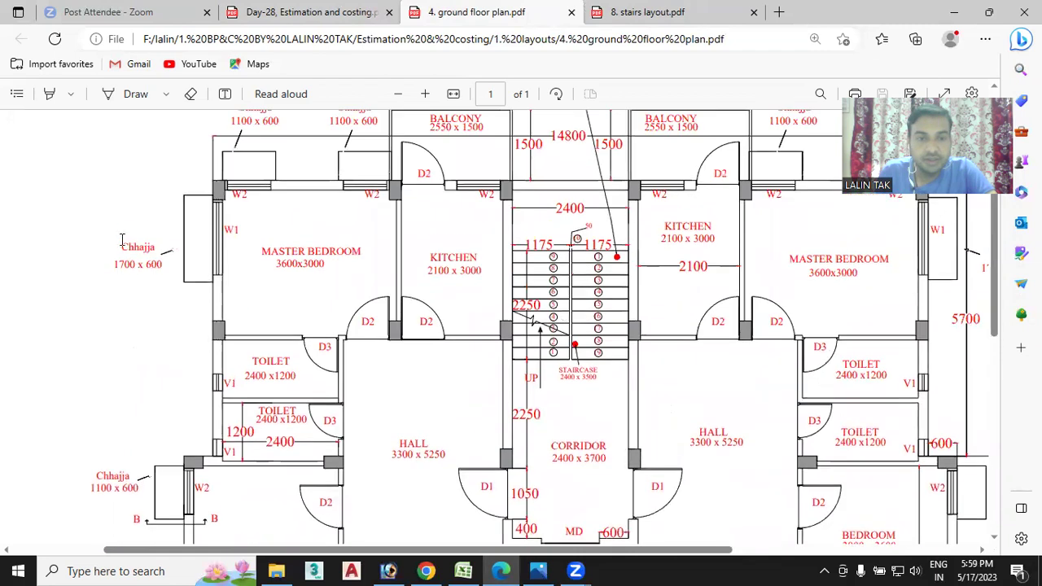
scroll(230, 256, down, 2)
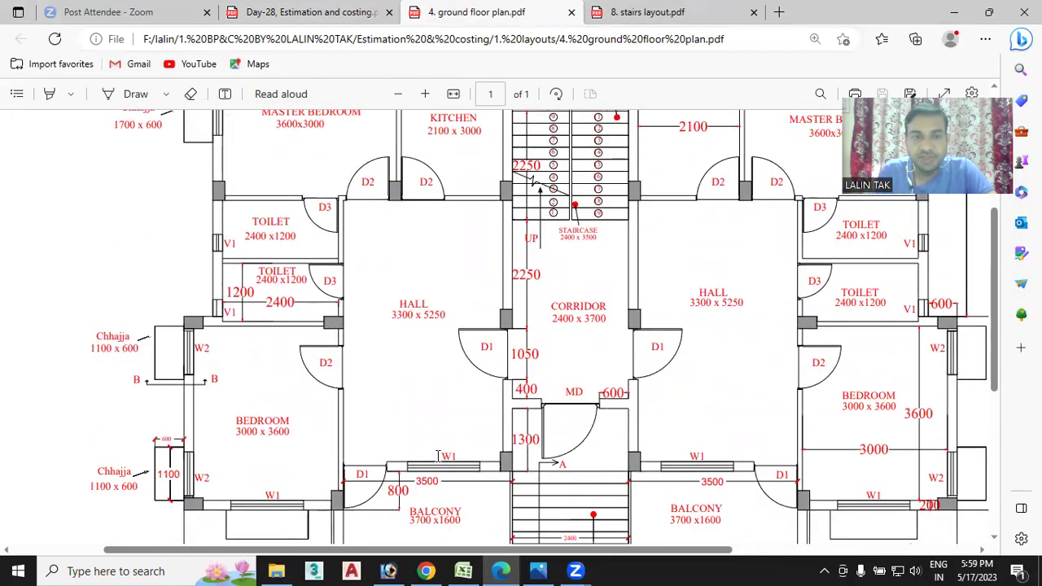
scroll(438, 456, up, 1)
scroll(443, 374, down, 2)
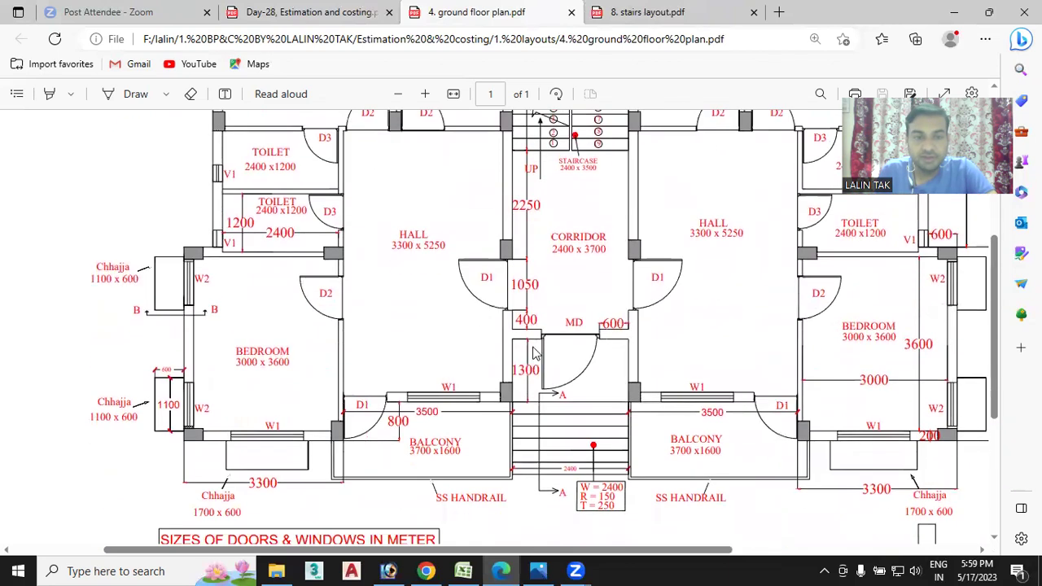
scroll(450, 408, up, 2)
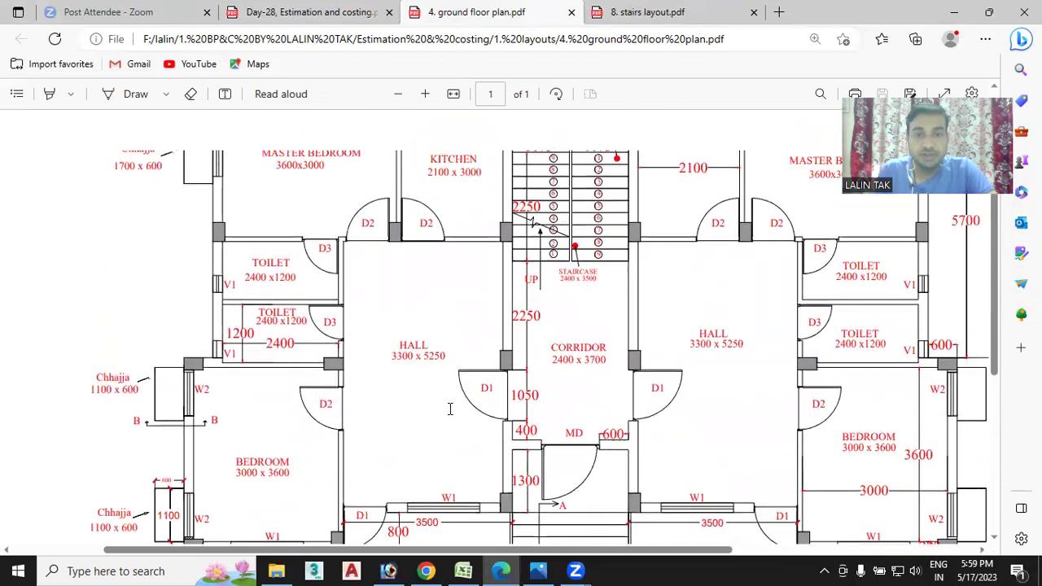
scroll(449, 409, up, 2)
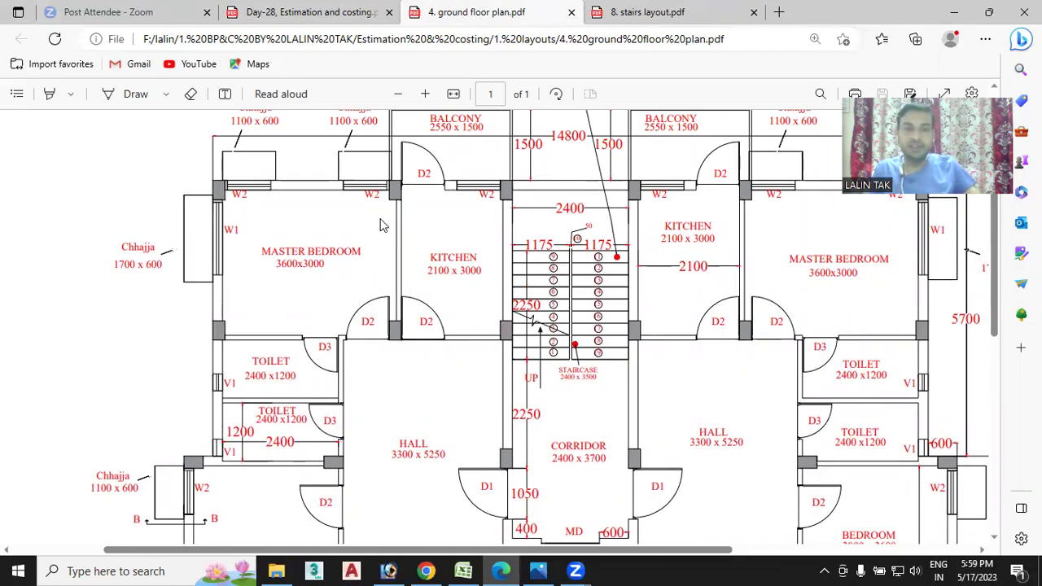
scroll(439, 264, down, 3)
scroll(415, 405, down, 2)
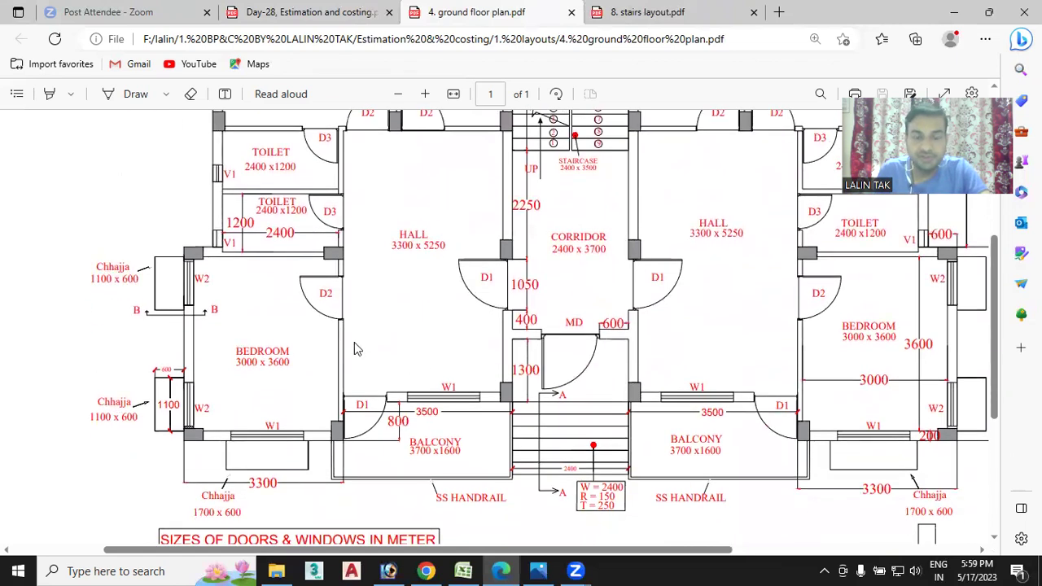
scroll(400, 407, up, 1)
scroll(467, 282, up, 2)
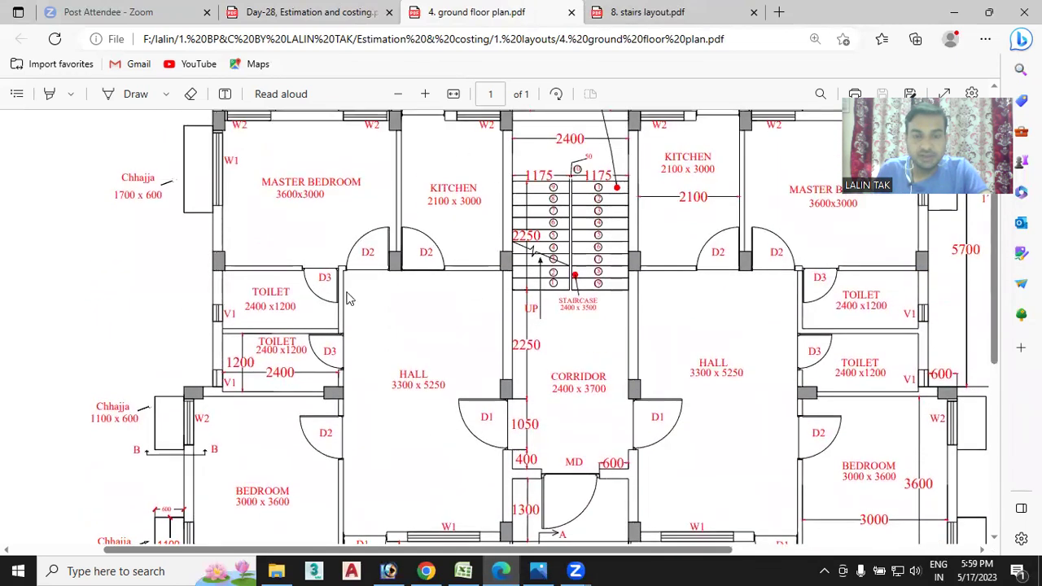
scroll(350, 298, down, 2)
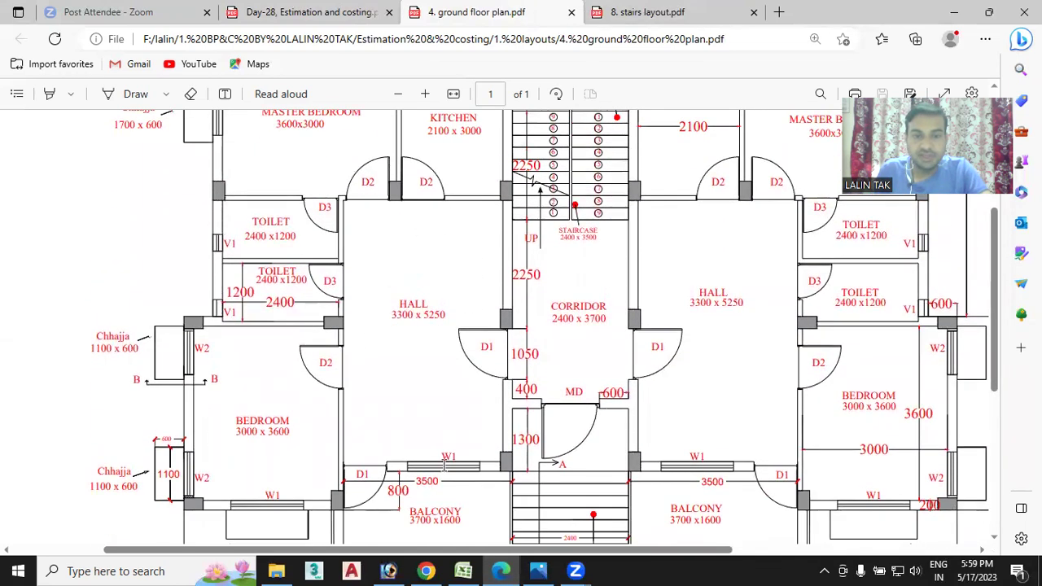
scroll(410, 414, up, 2)
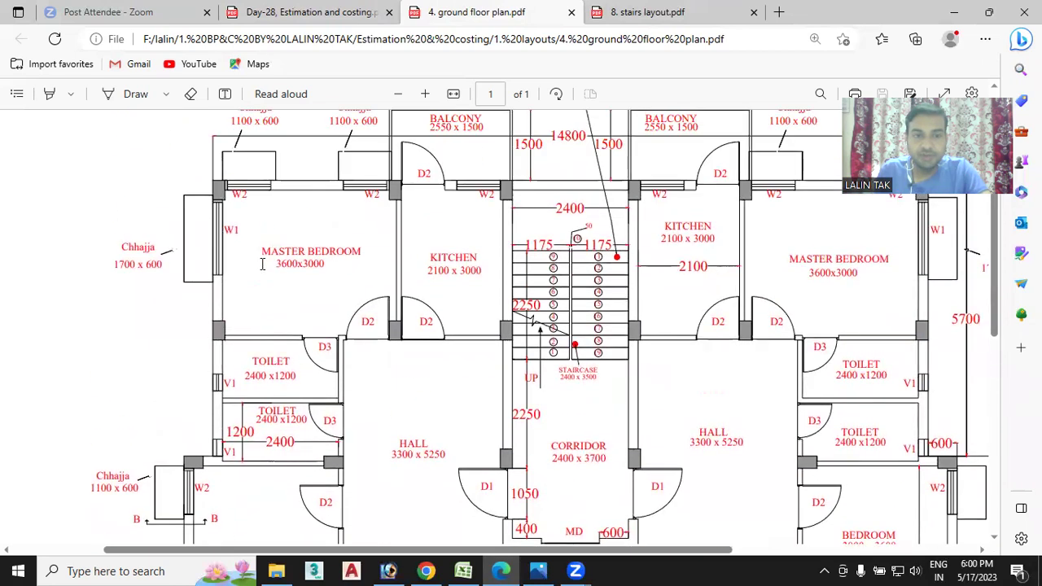
scroll(263, 289, down, 2)
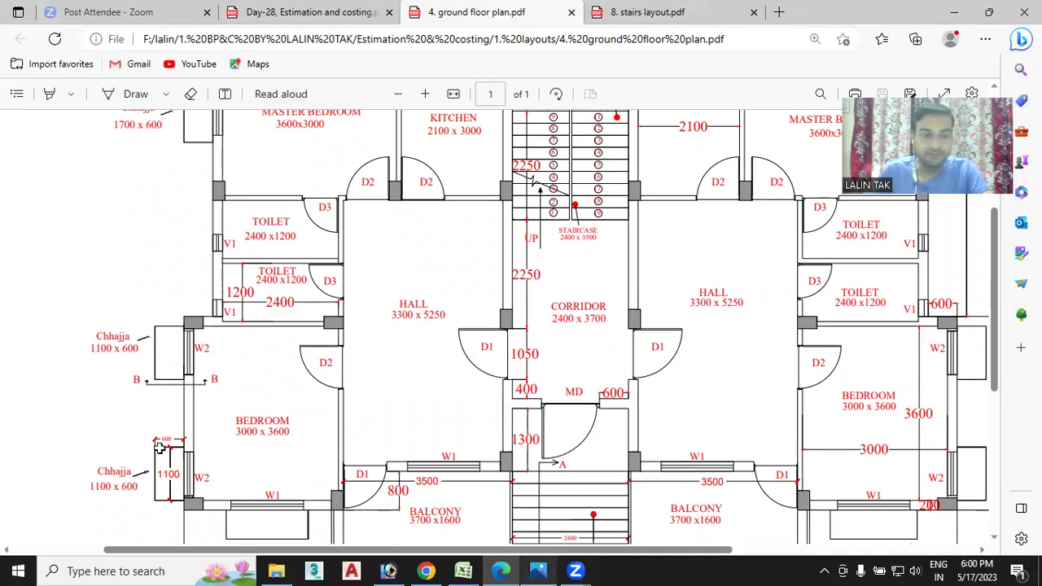
key(alt+Tab)
- Enter window sill W1 (1.5X1.2) in B764 with count 4, length 1.5 and width 0.2
text(W)
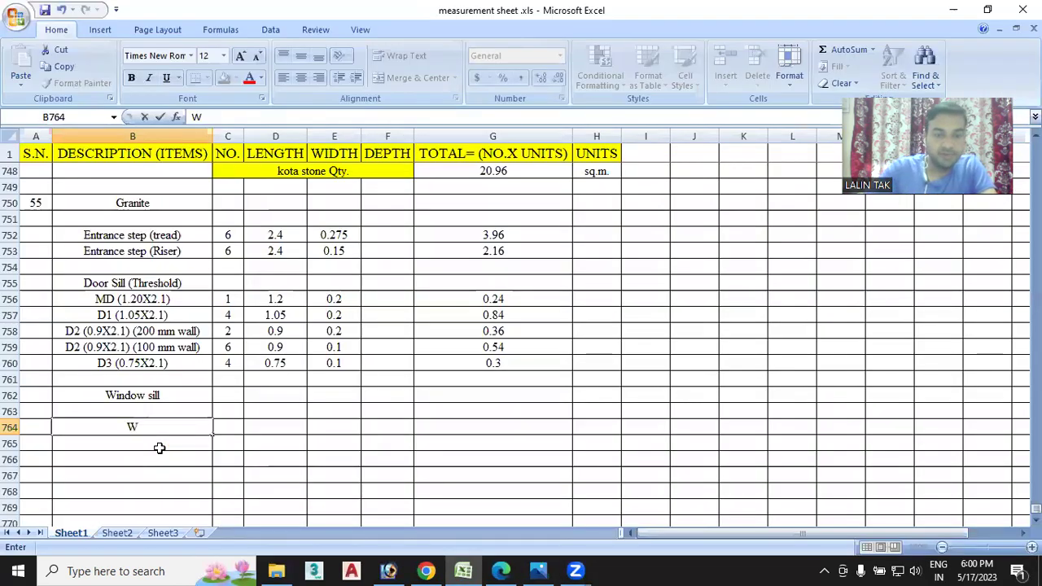
text(1)
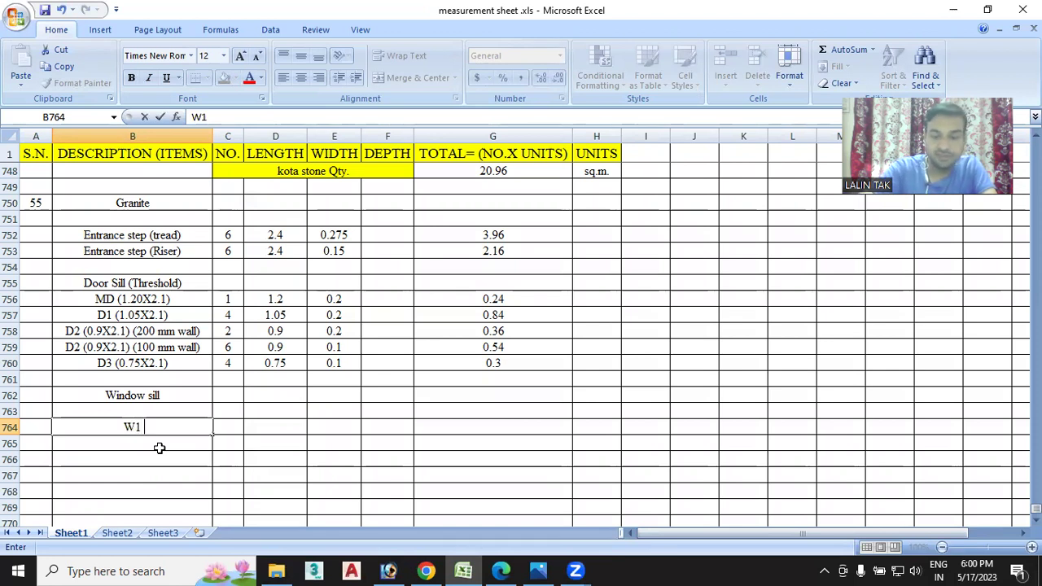
text( ()
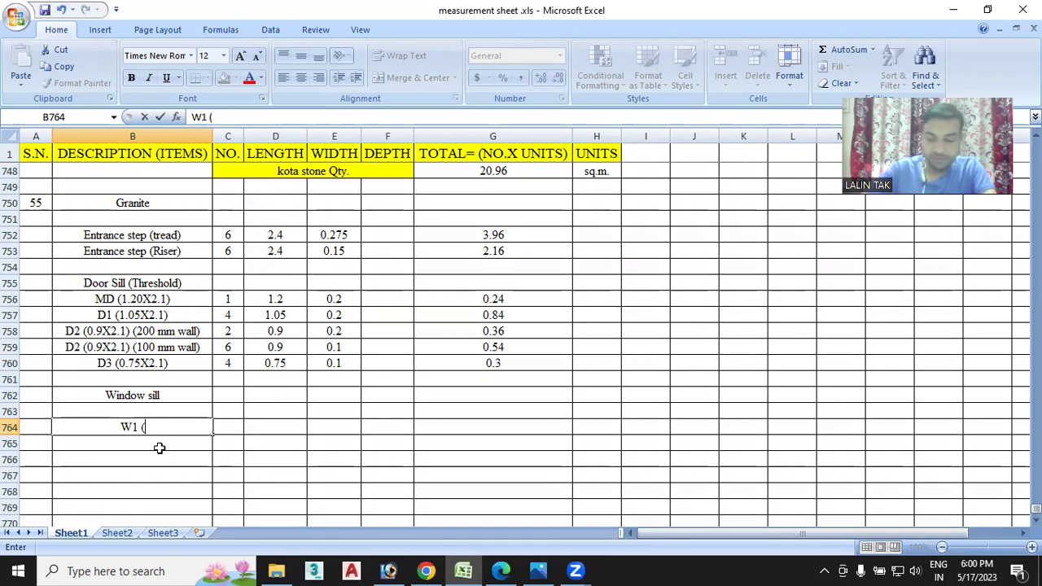
text(1.5)
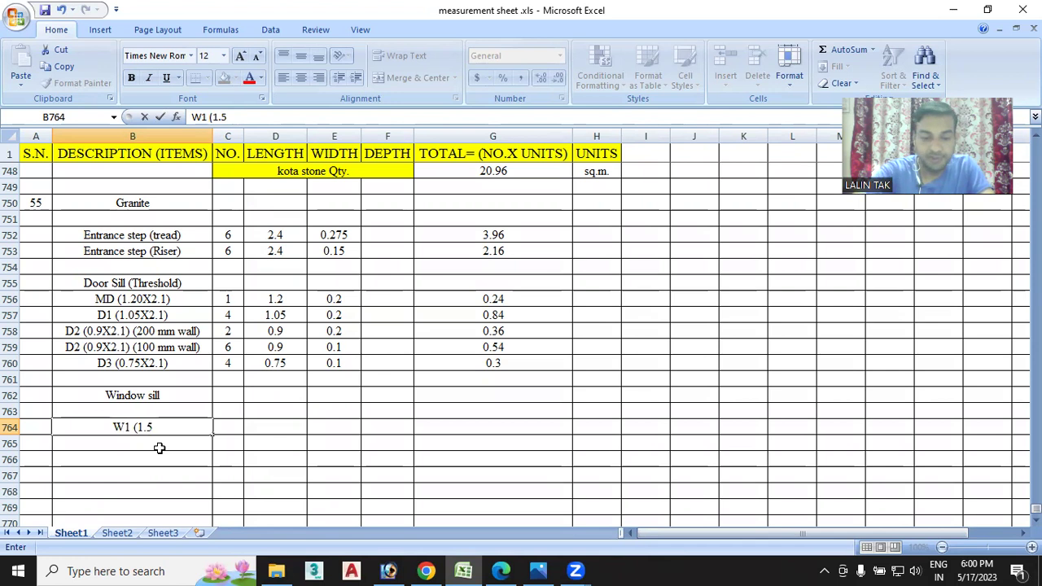
text(X1.2))
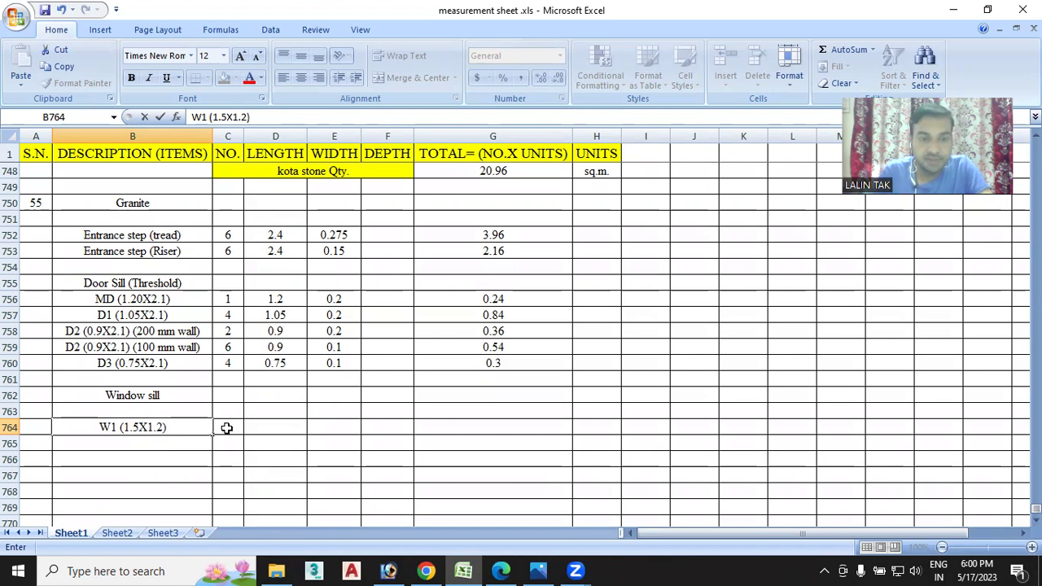
double_click(226, 428)
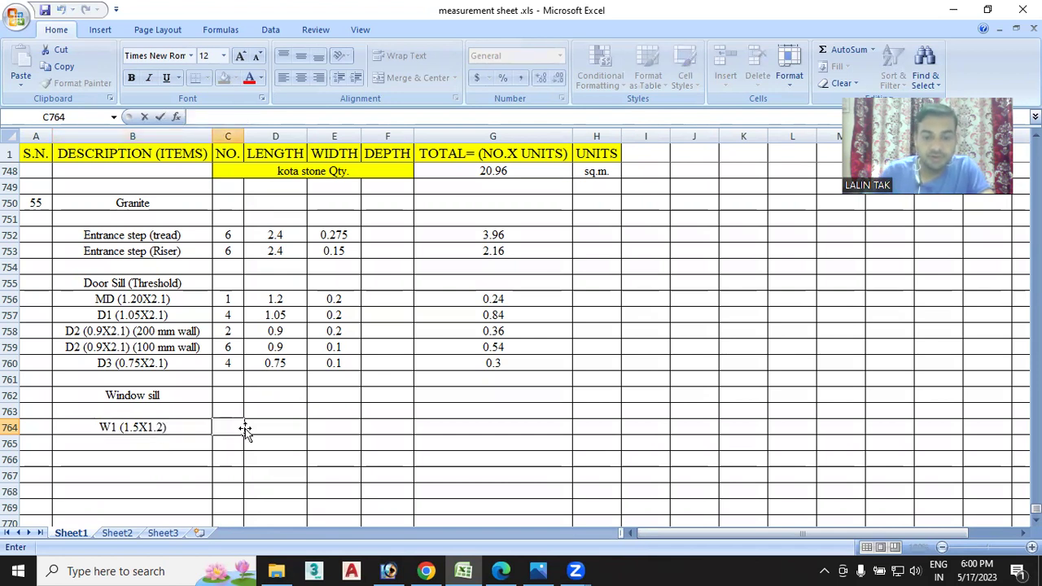
text(4)
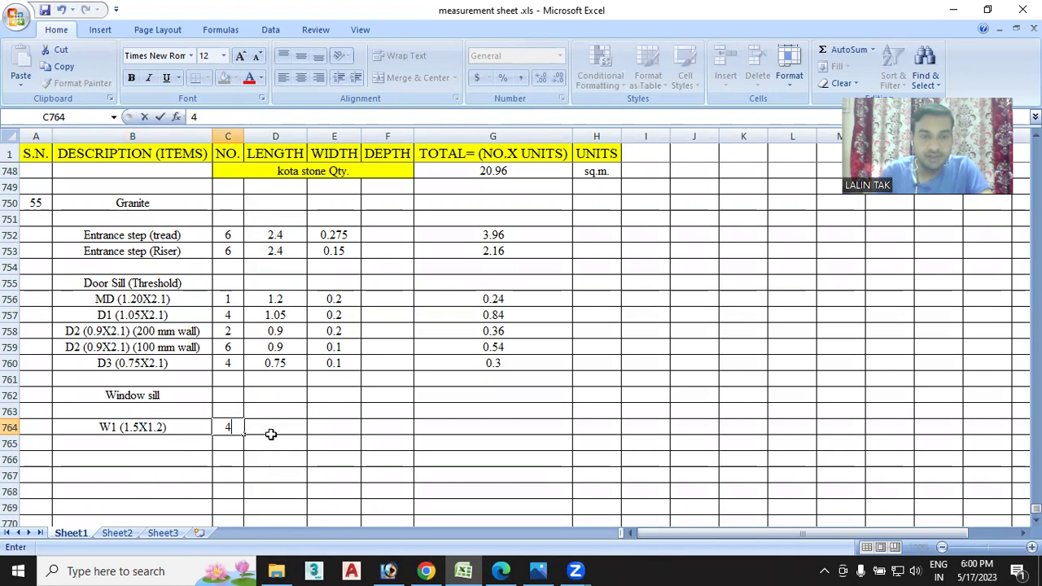
click(277, 427)
double_click(277, 428)
text(1.5)
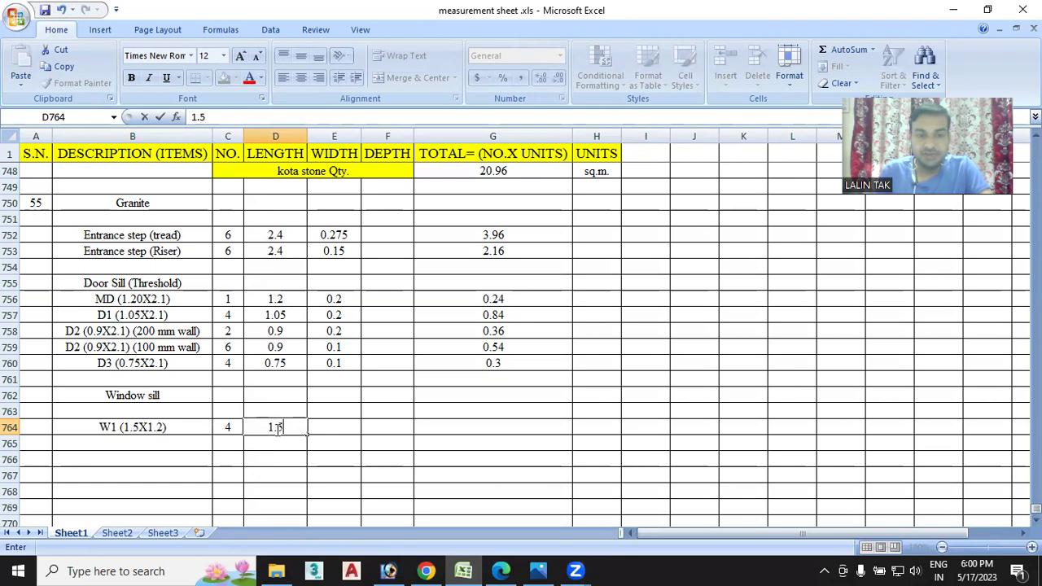
double_click(338, 428)
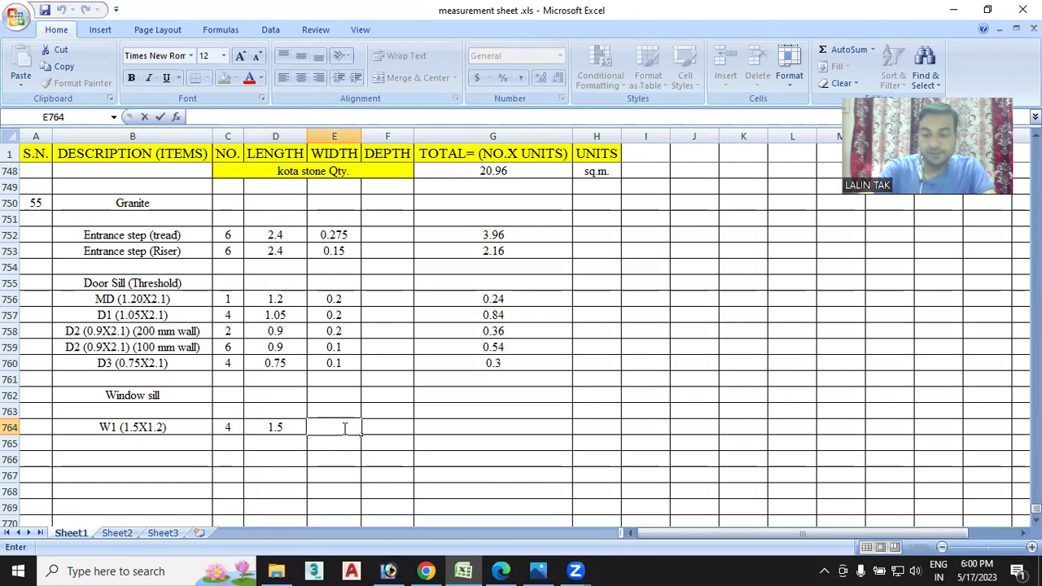
text(0.2)
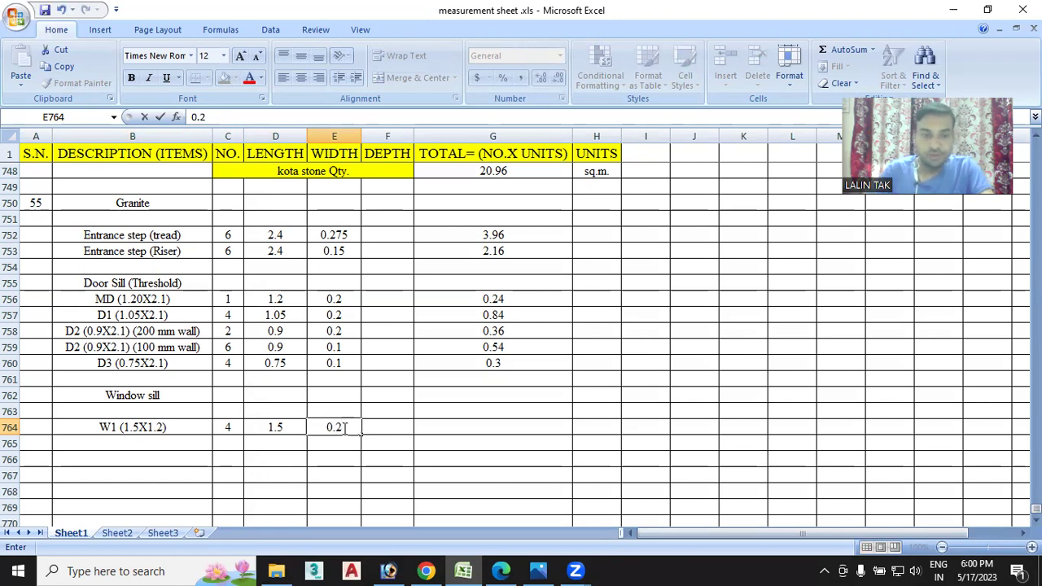
- Add a W2 (0.9X2.1) row beneath W1 and bring the floor plan back up
click(125, 445)
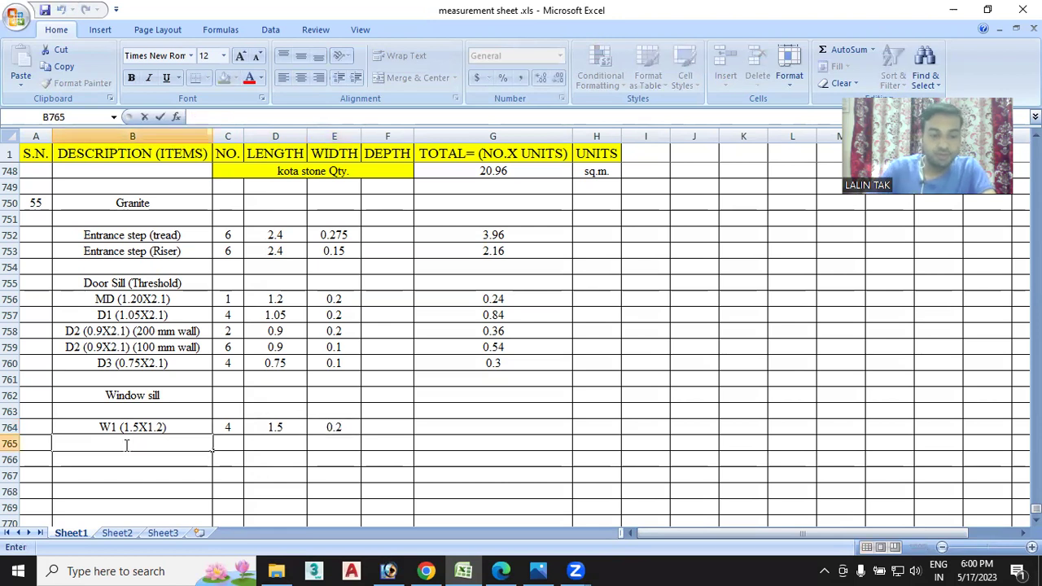
text(W2)
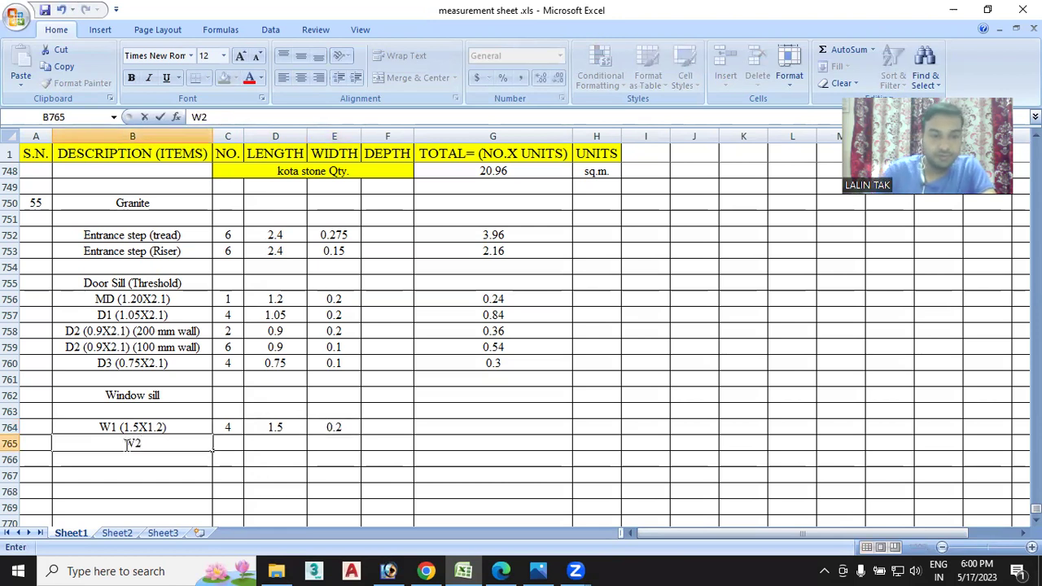
text( ()
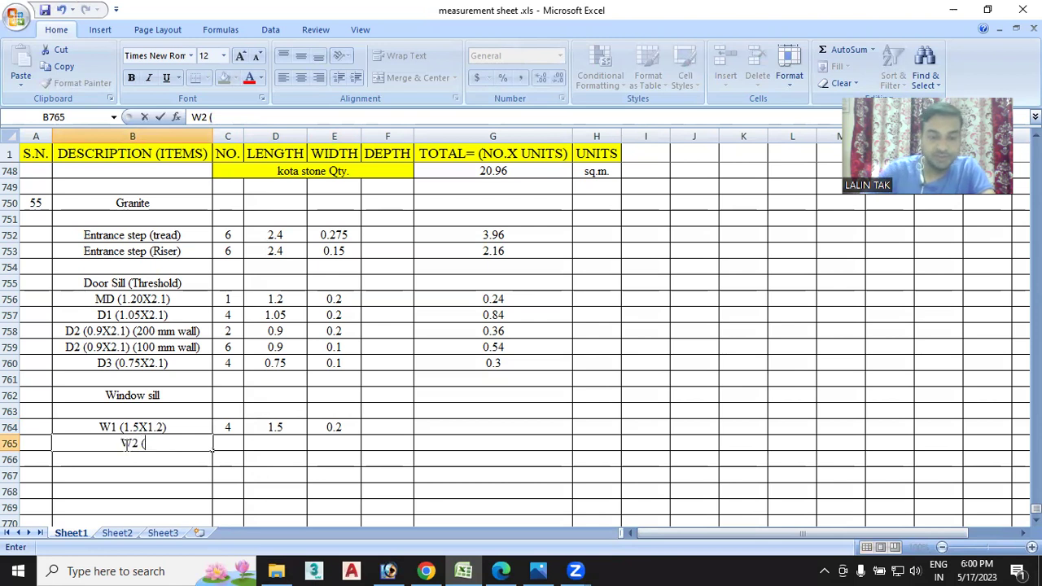
text(0.9)
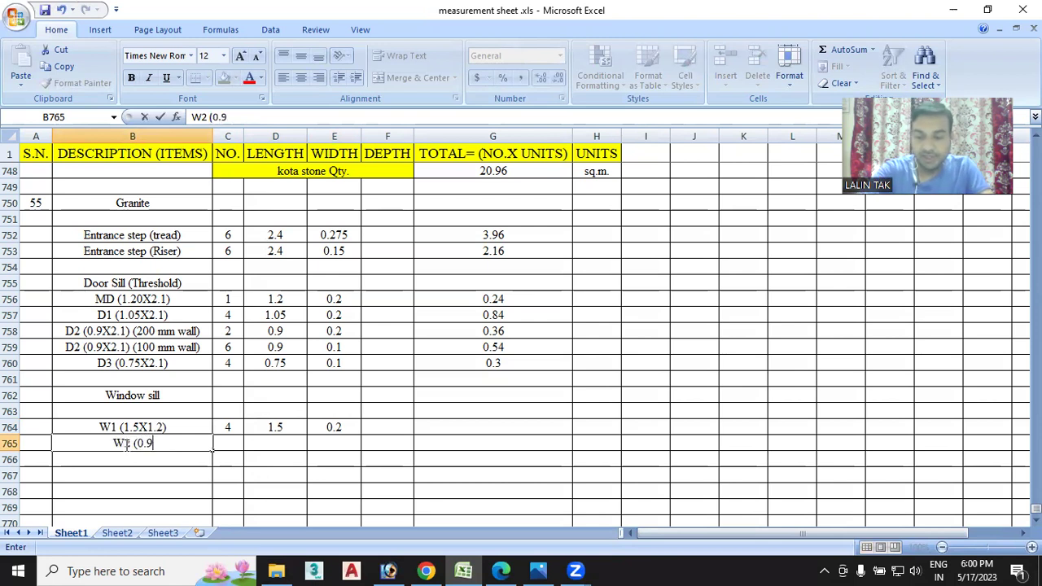
text(X2.1))
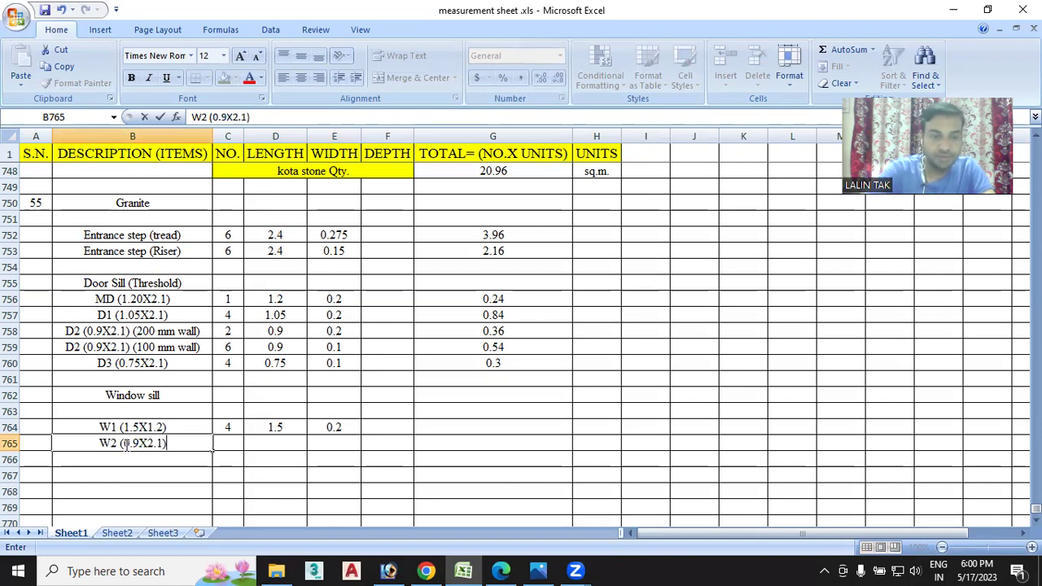
click(221, 446)
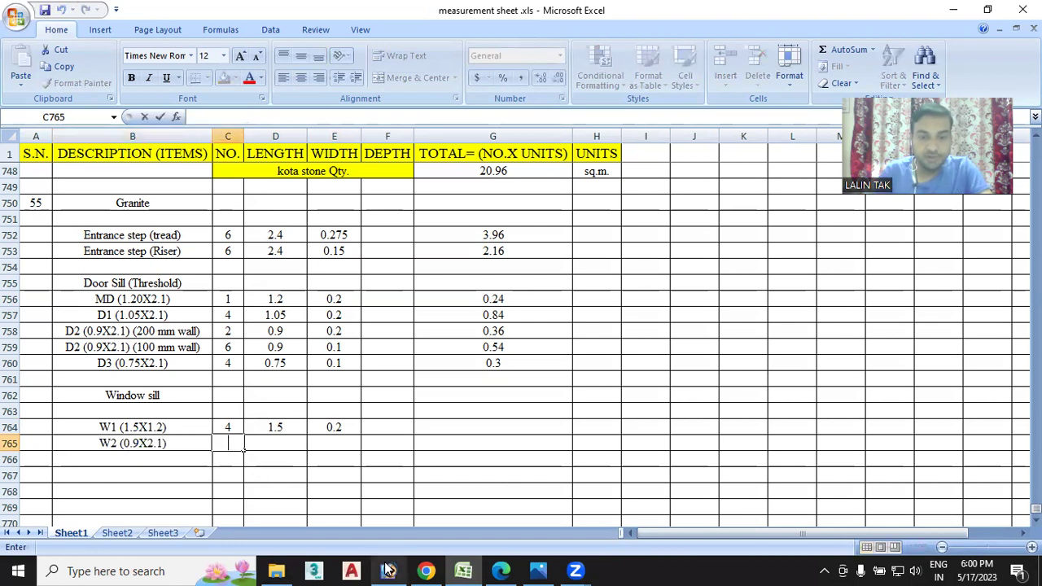
click(501, 570)
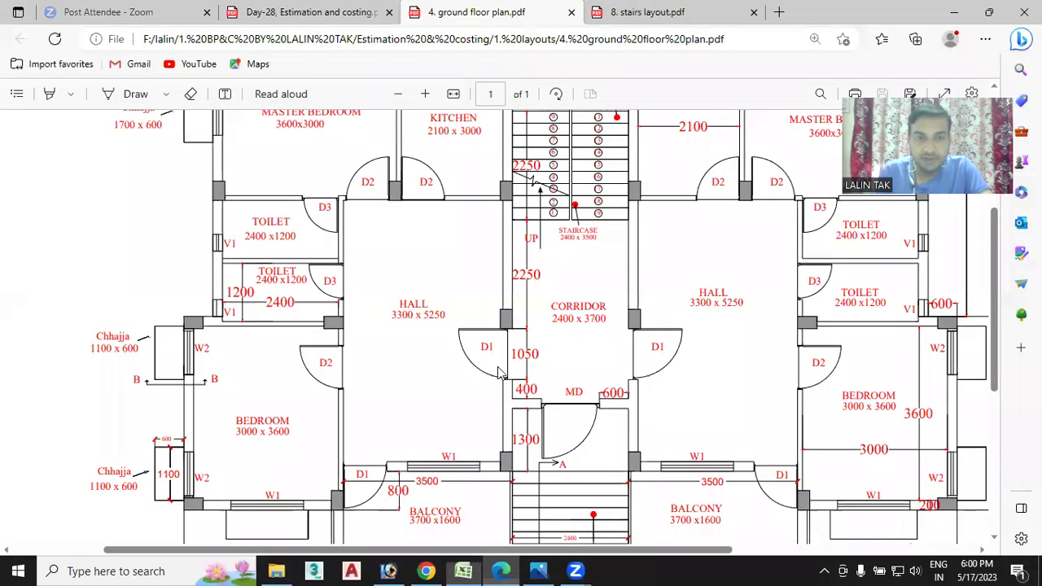
- Count the W2 windows on the floor plan (10), then return to the W2 length cell in Excel
scroll(501, 373, down, 3)
scroll(488, 372, up, 2)
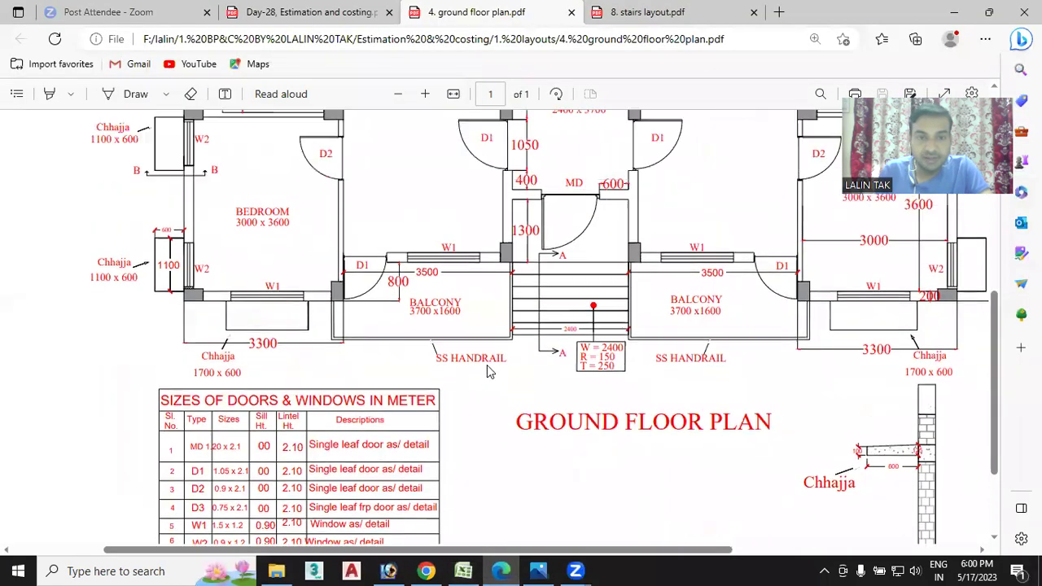
scroll(535, 407, up, 1)
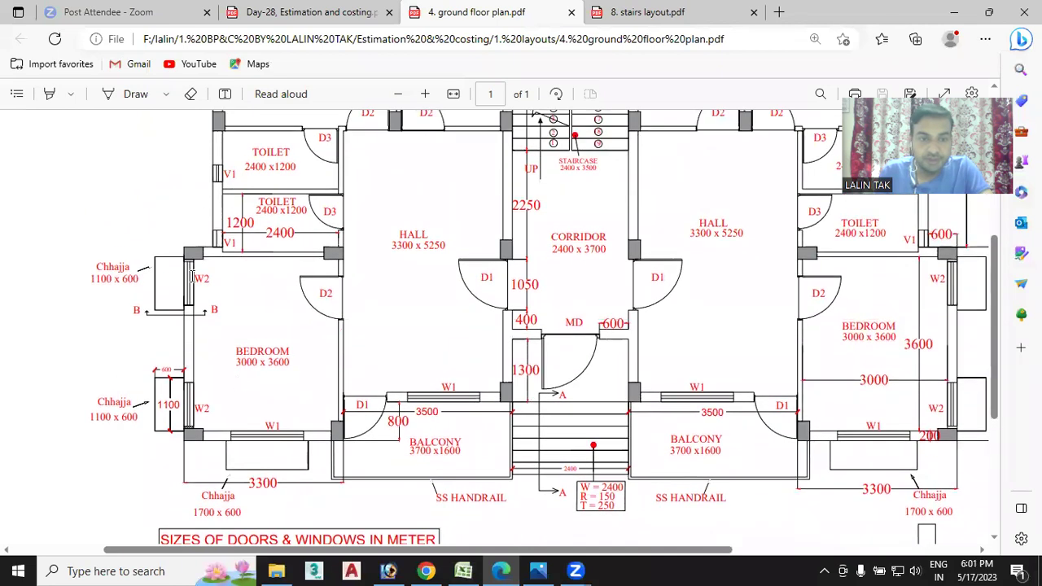
scroll(429, 395, up, 1)
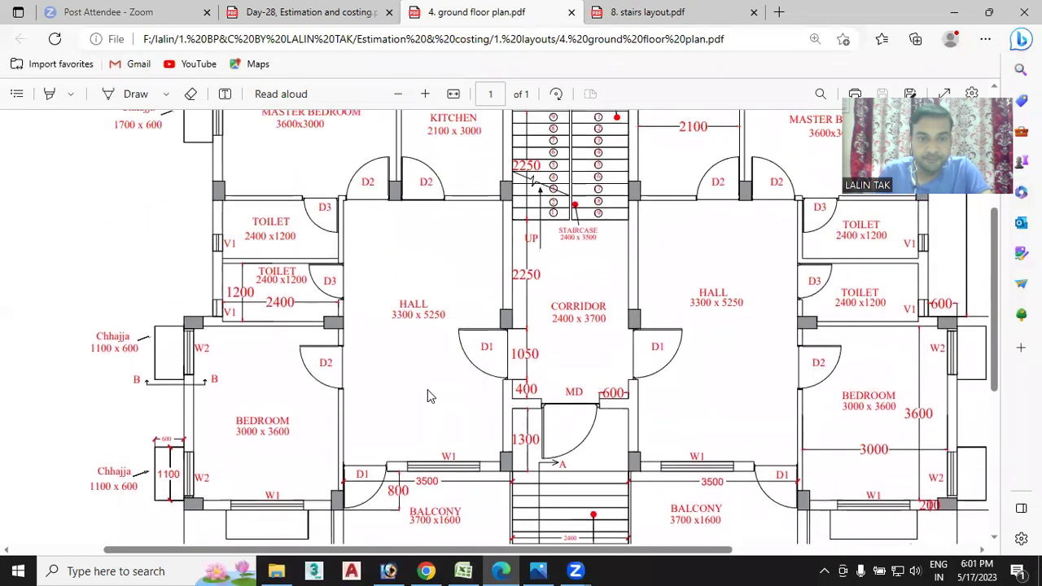
scroll(422, 403, up, 2)
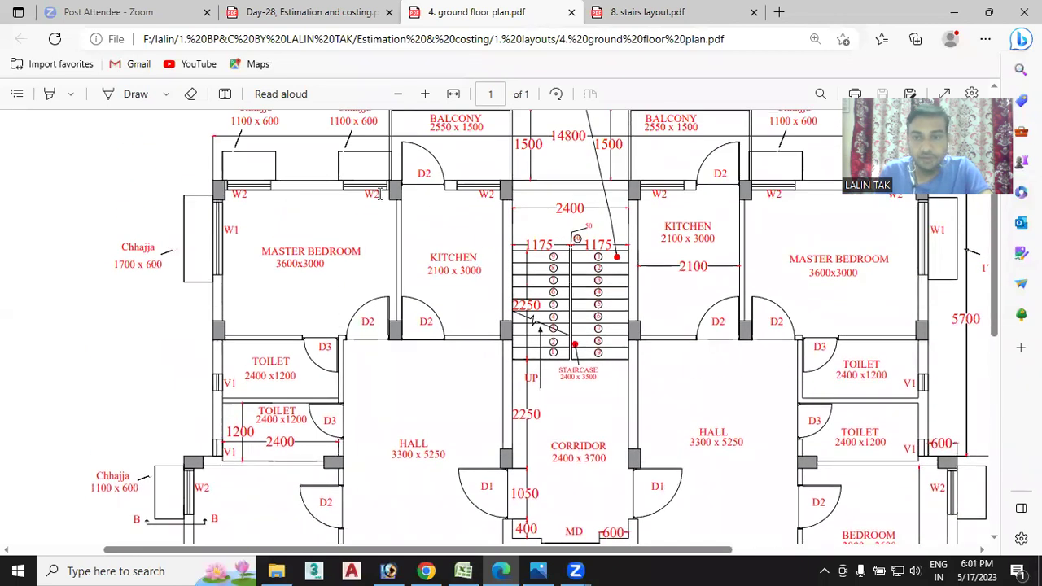
scroll(309, 220, down, 2)
scroll(459, 187, up, 2)
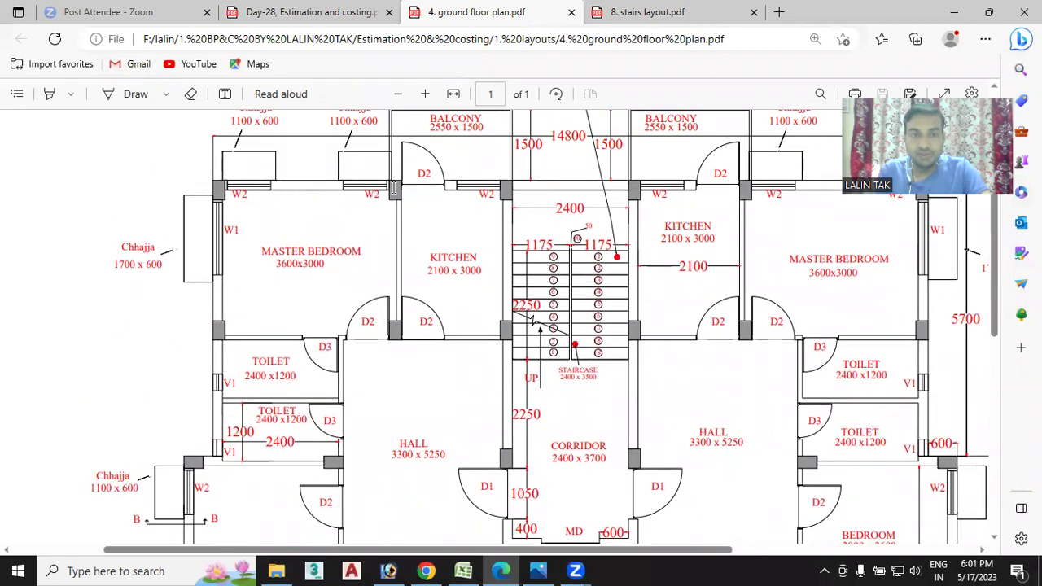
scroll(289, 316, down, 3)
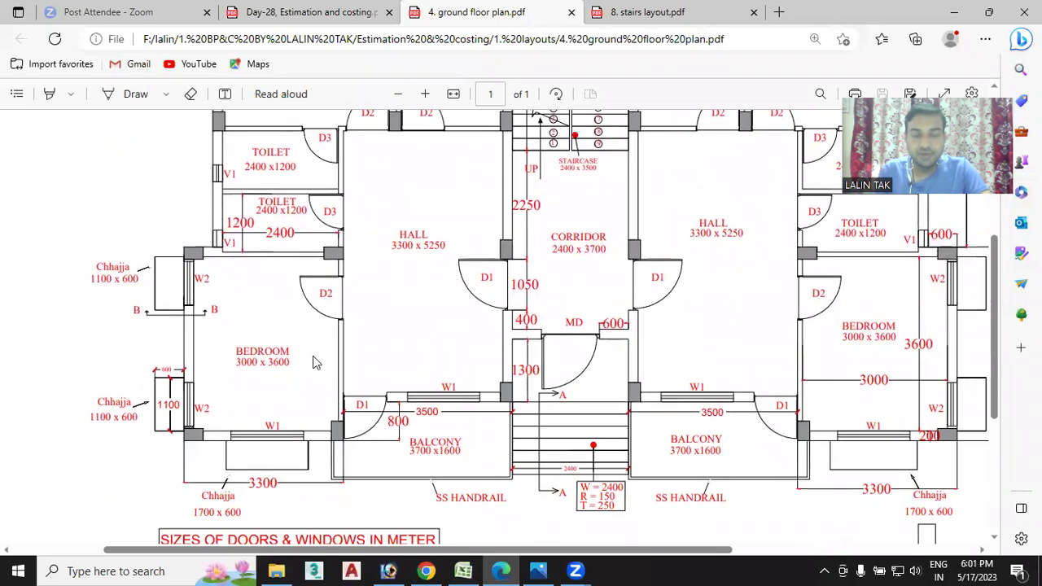
scroll(356, 355, up, 2)
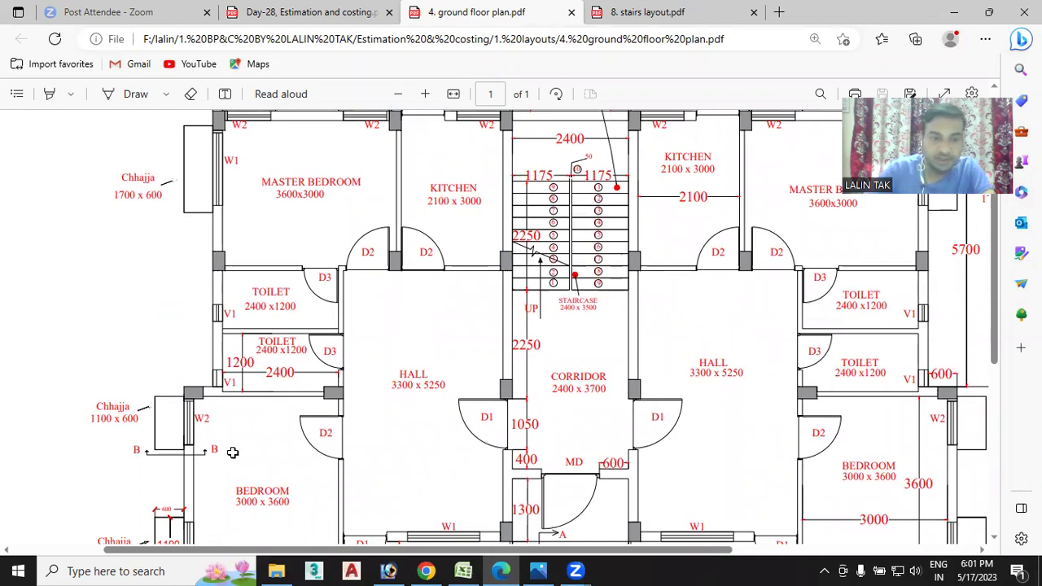
key(alt+Tab)
click(282, 444)
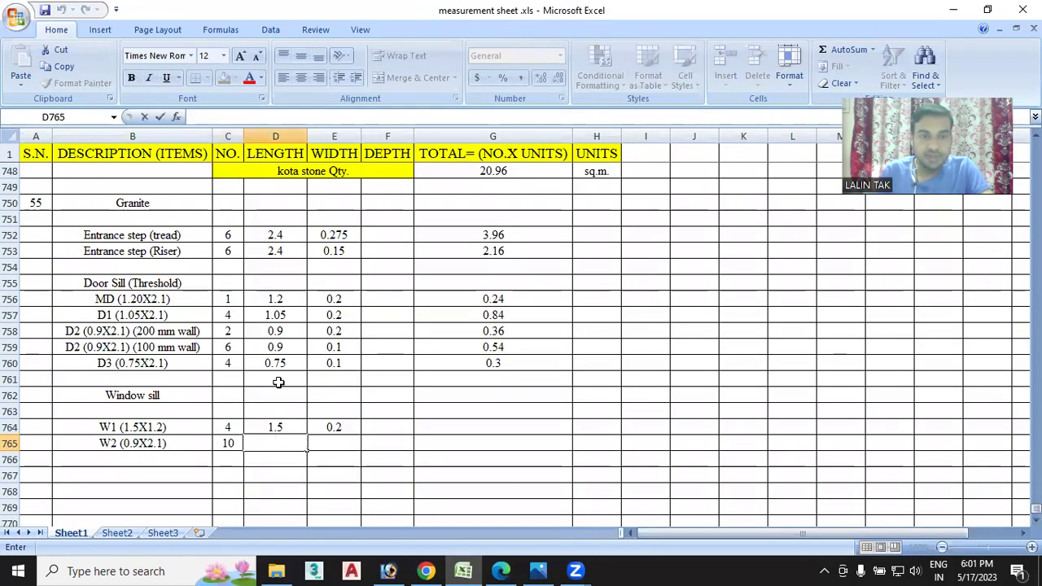
- Enter the W2 sill length 0.9 and width 0.2, checking the floor plan
text(0.9)
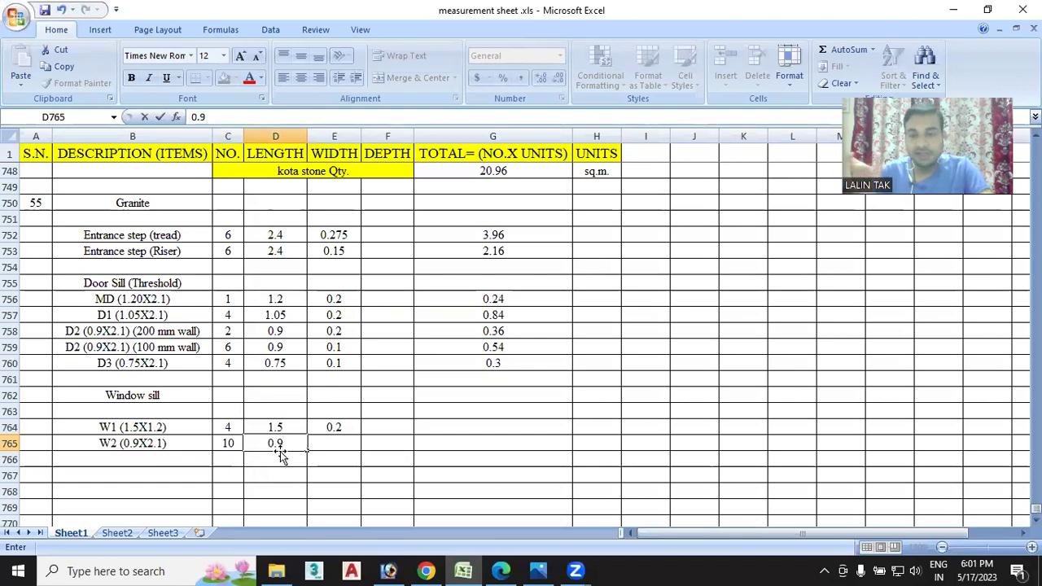
click(327, 444)
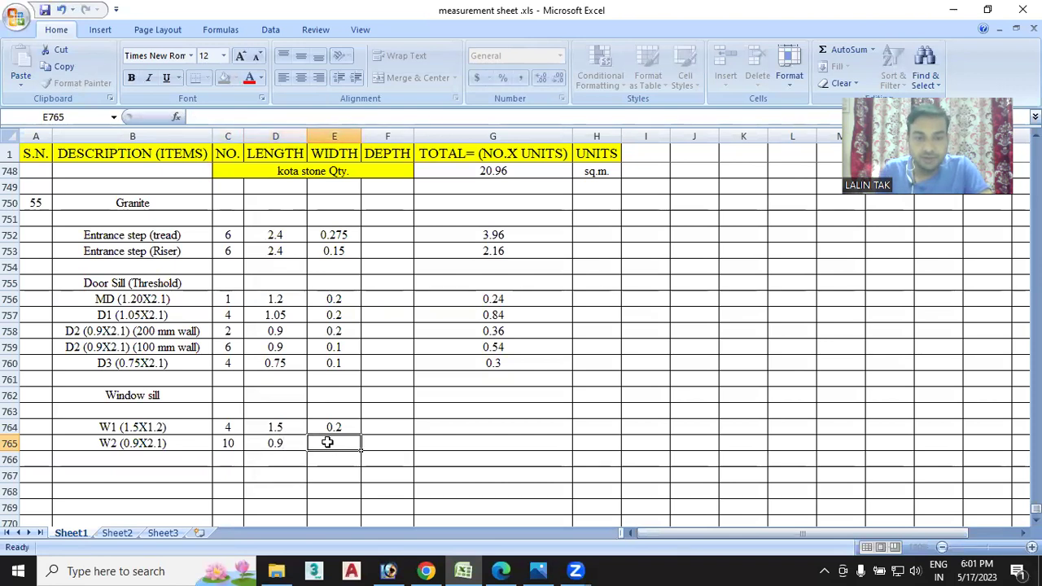
text(0.2)
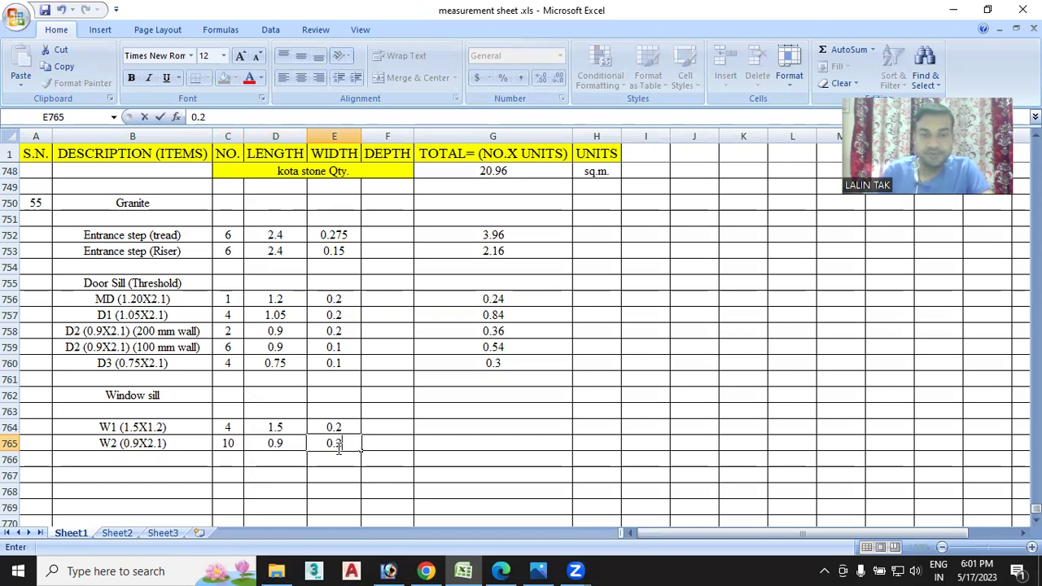
click(501, 571)
scroll(195, 344, down, 3)
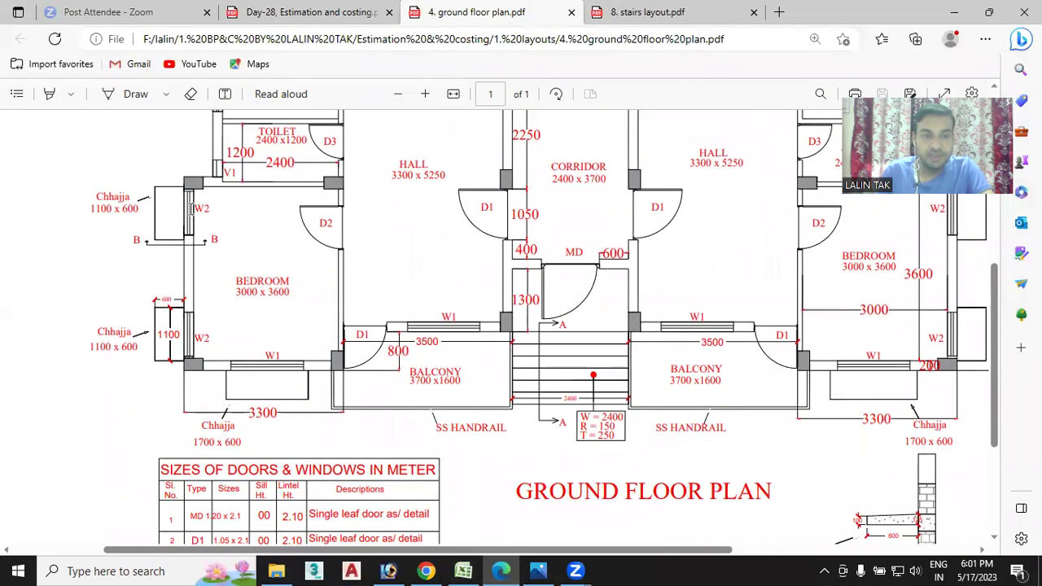
scroll(297, 253, up, 2)
scroll(297, 253, up, 2)
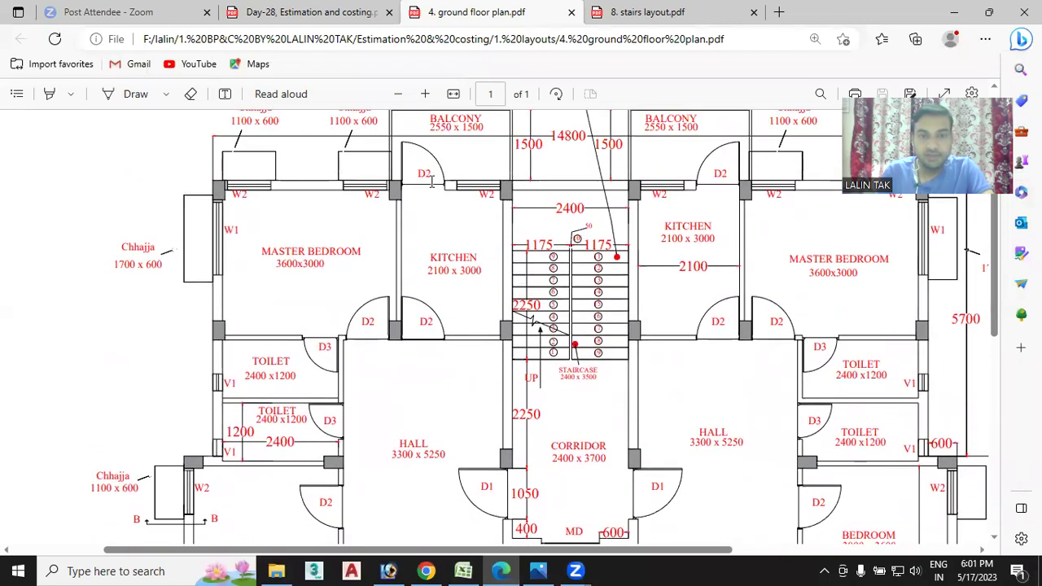
scroll(512, 189, down, 2)
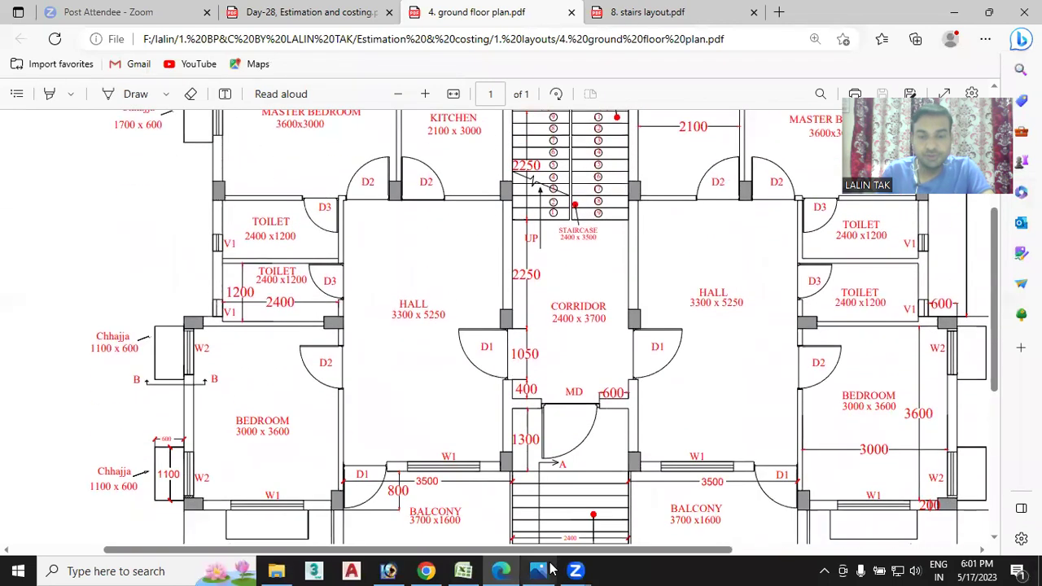
click(463, 570)
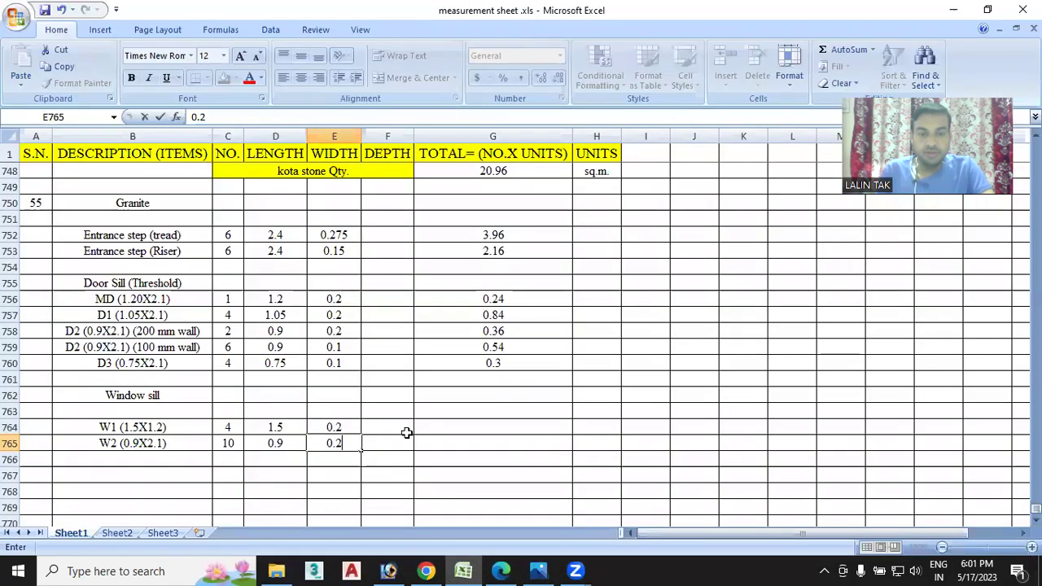
- Calculate the W1 sill area in G764 as =C764*D764*E764, giving 1.2
click(457, 430)
text(=)
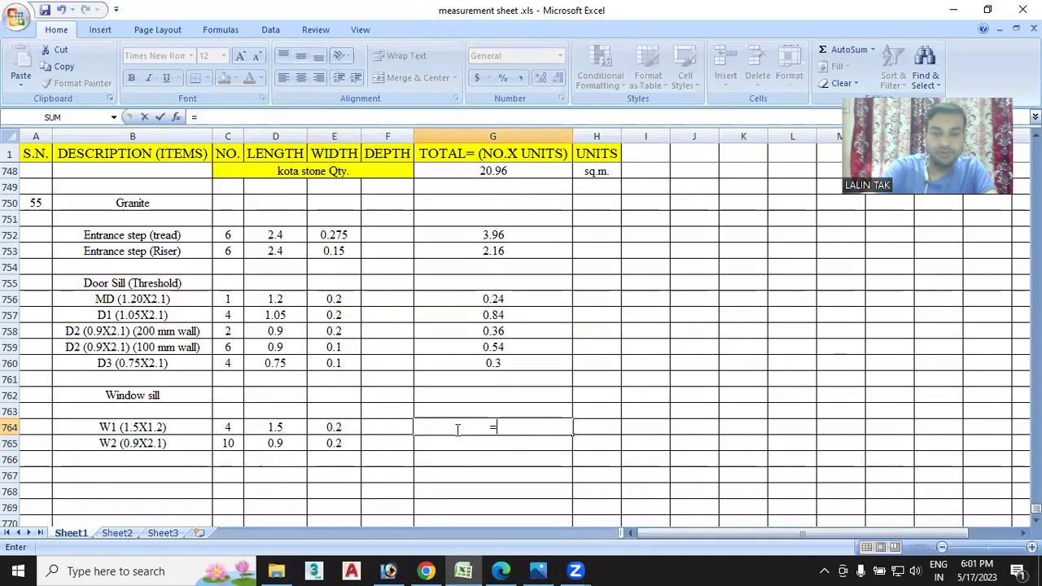
click(225, 425)
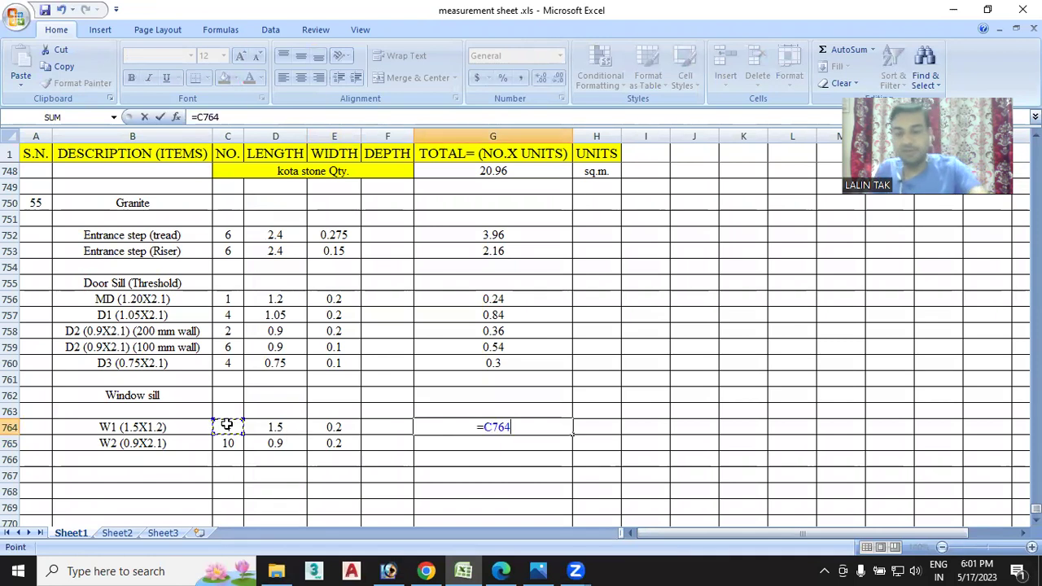
text(*)
click(274, 427)
text(*)
click(329, 426)
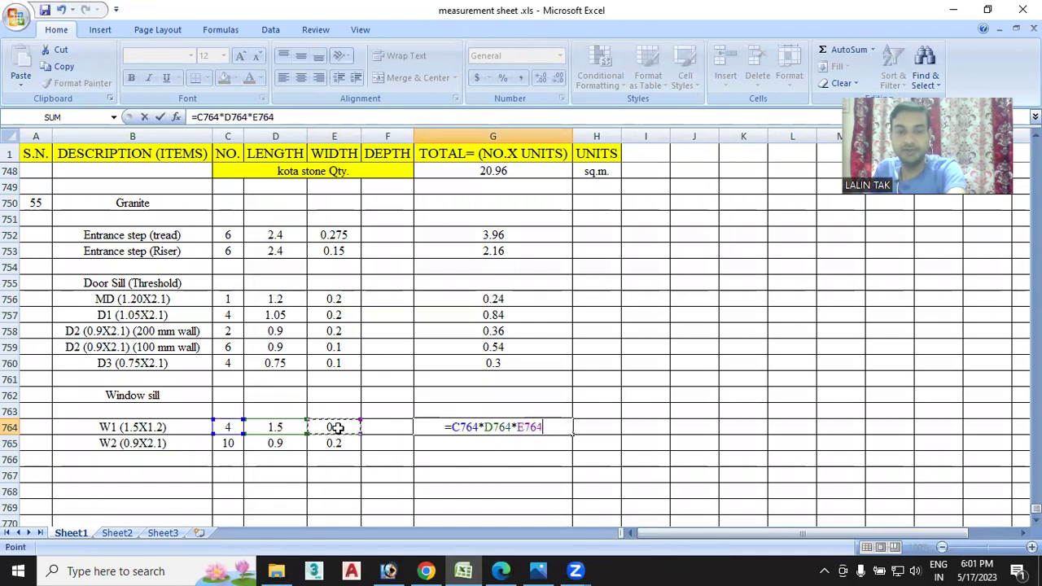
key(Return)
- Fill the area formula down to G765 for a W2 sill area of 1.8
click(537, 427)
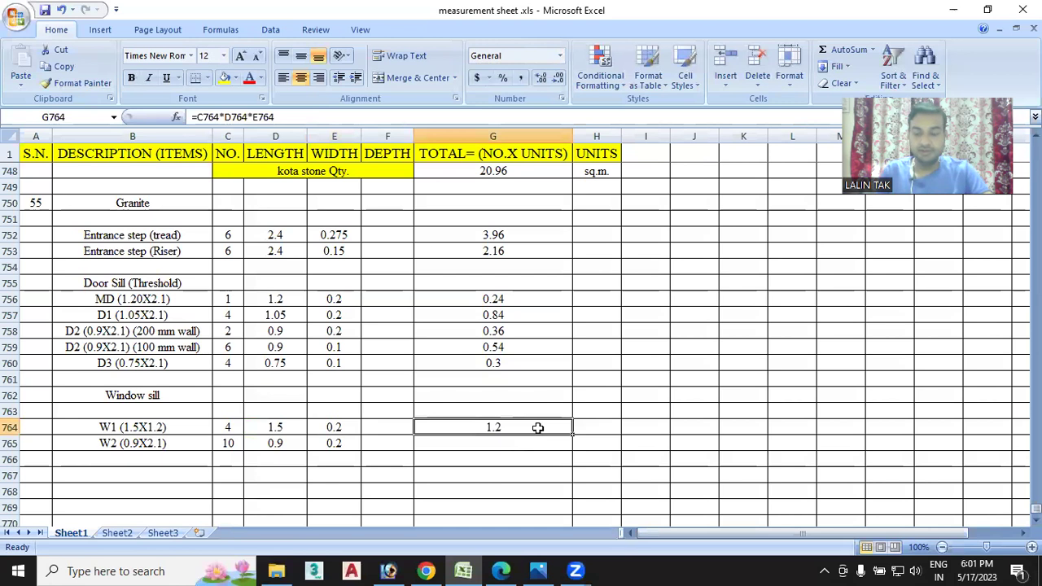
drag(572, 436, 571, 452)
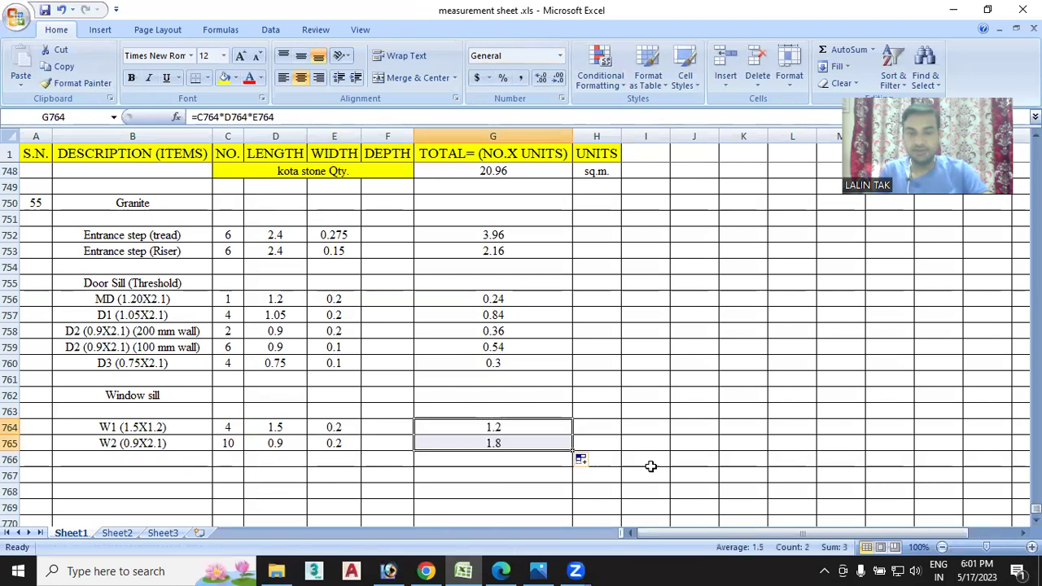
click(602, 443)
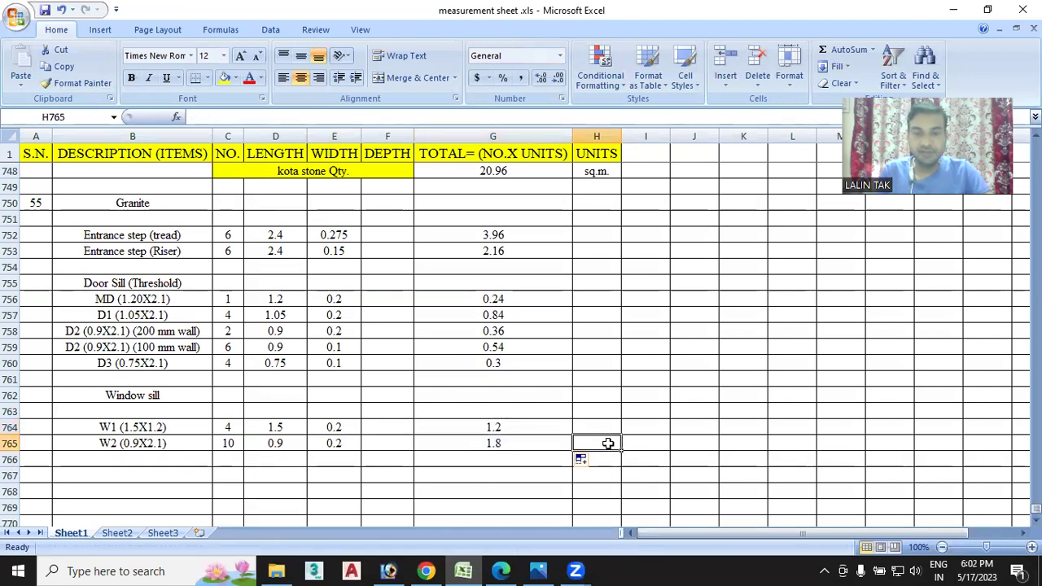
scroll(608, 444, up, 1)
scroll(608, 443, down, 1)
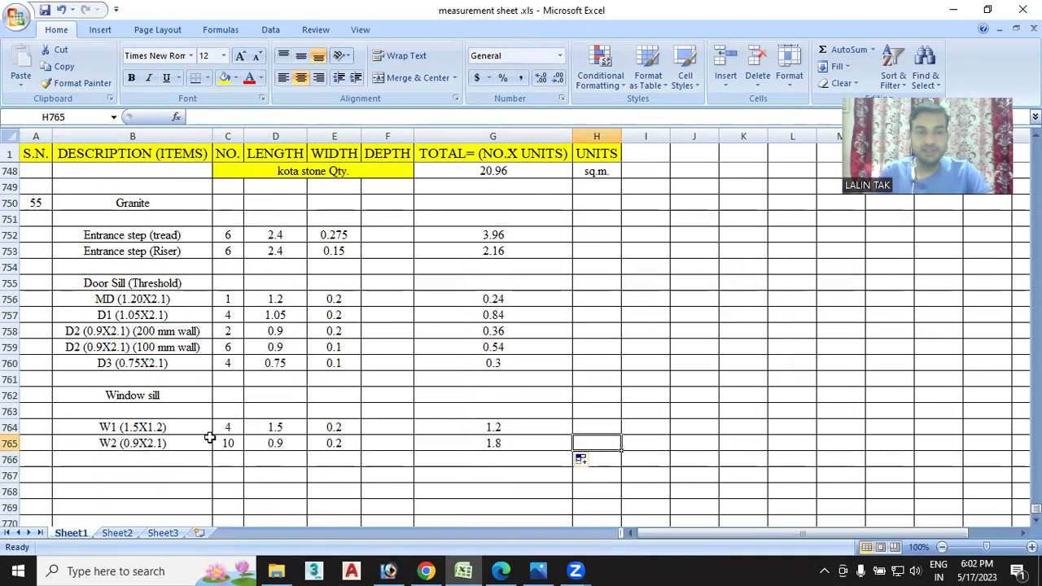
scroll(137, 441, down, 1)
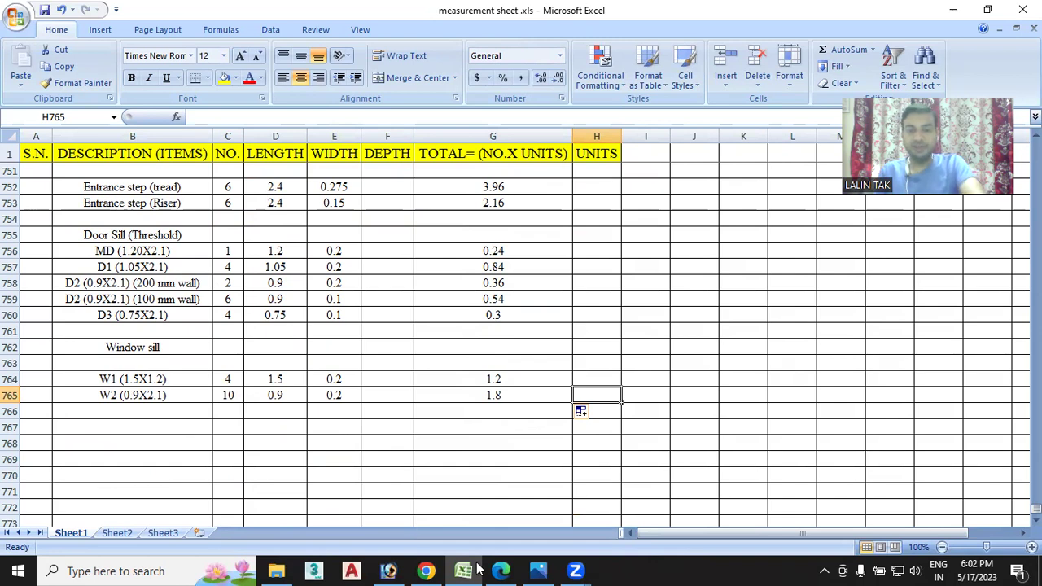
click(502, 569)
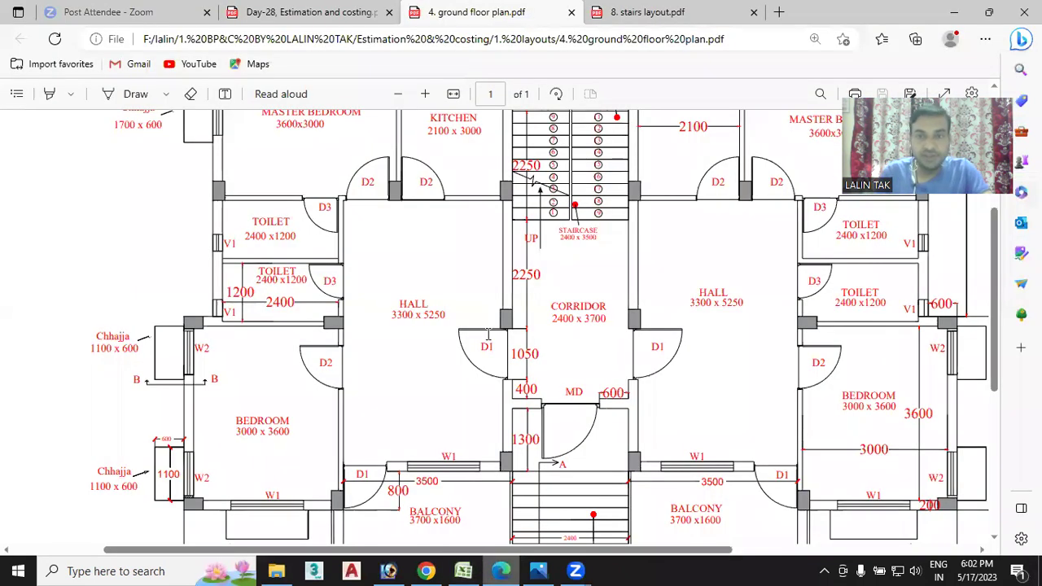
- Open the 8. stairs layout.pdf drawing and look through it
click(669, 14)
scroll(651, 311, up, 2)
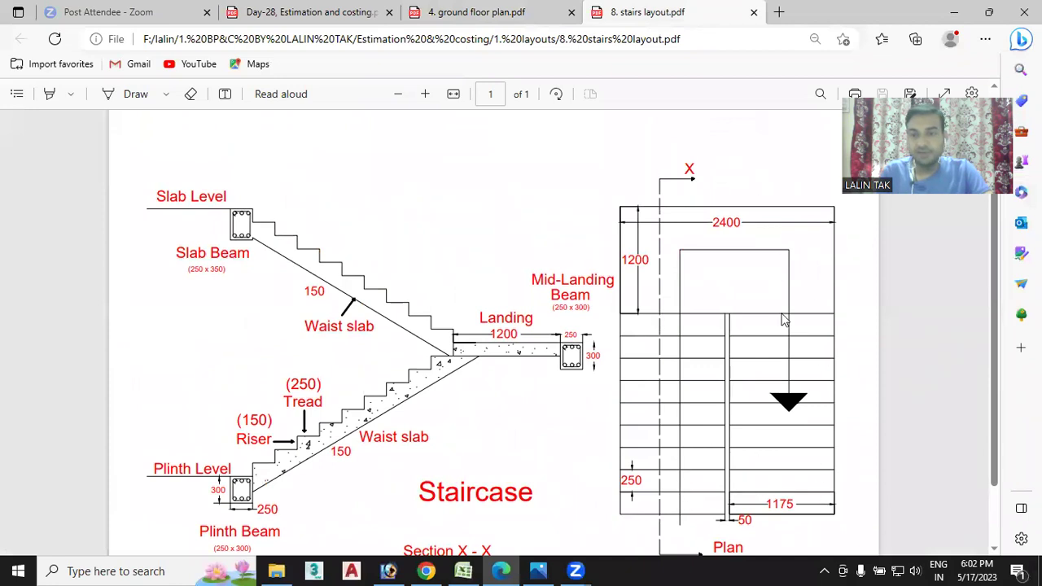
scroll(778, 358, down, 2)
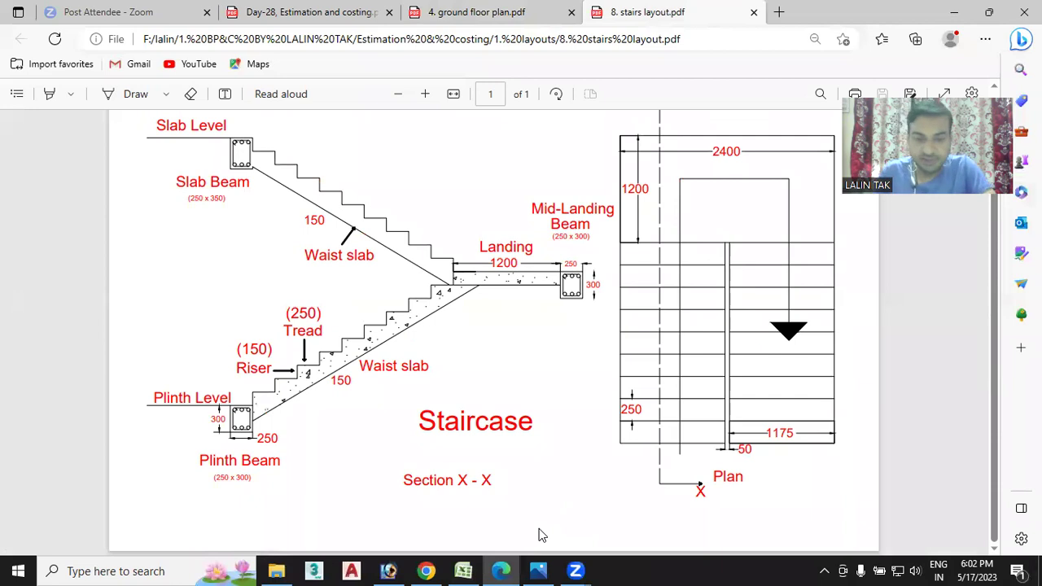
- Start typing the Staircase heading in B767 below the window sill rows
click(470, 569)
click(149, 428)
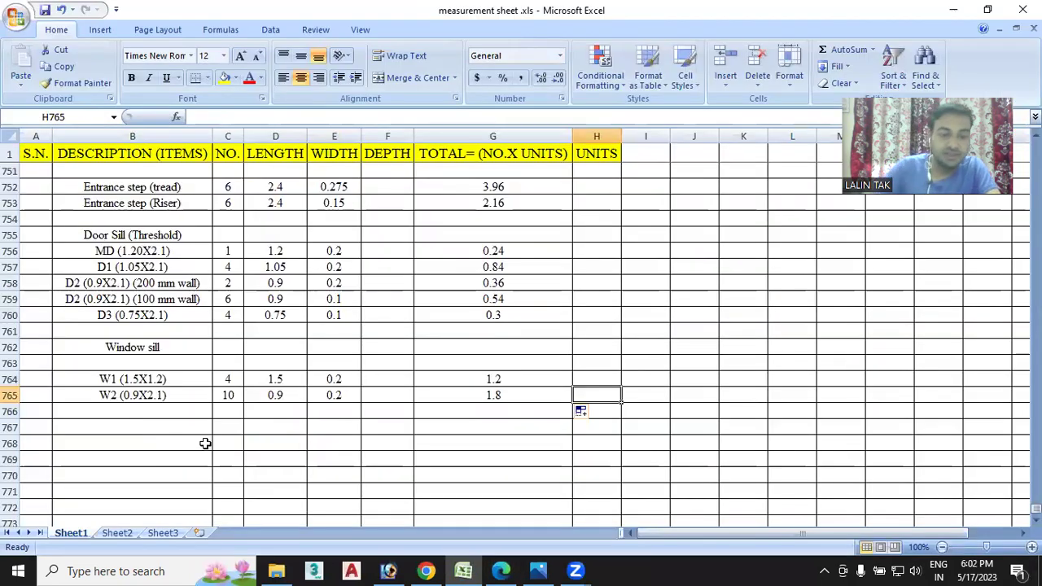
text(Star)
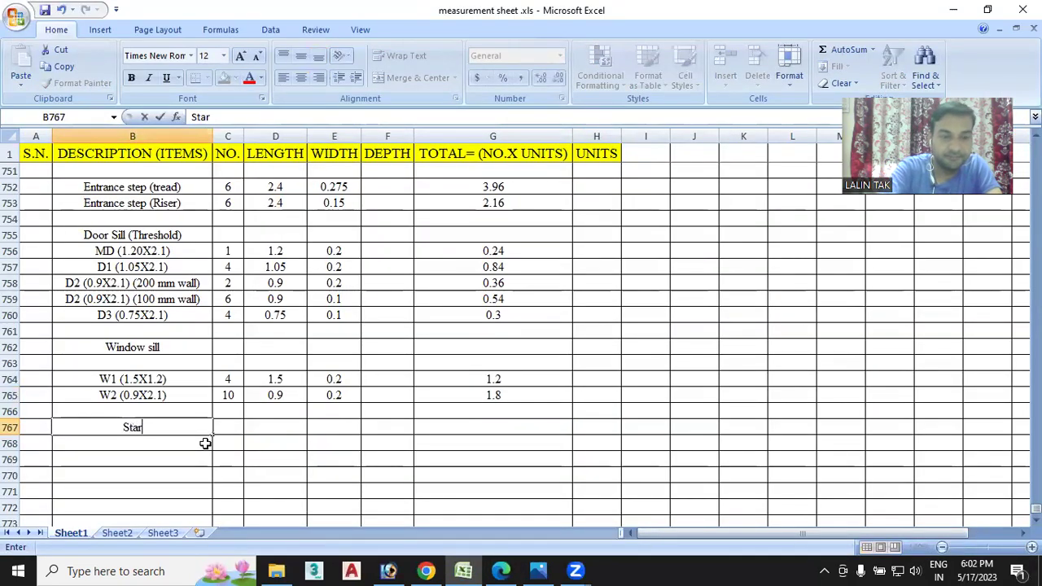
key(BackSpace)
text(ir)
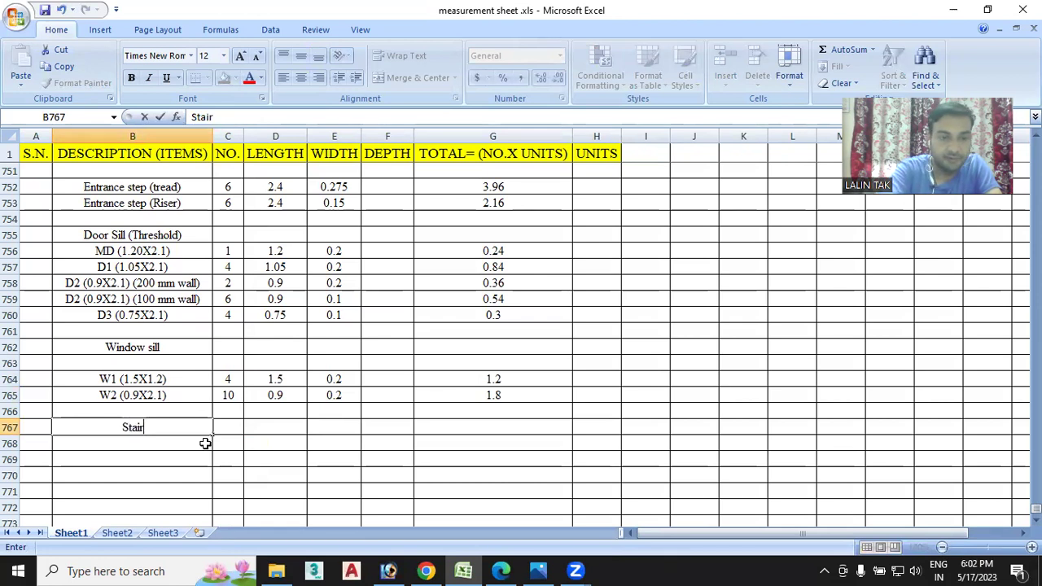
text(case)
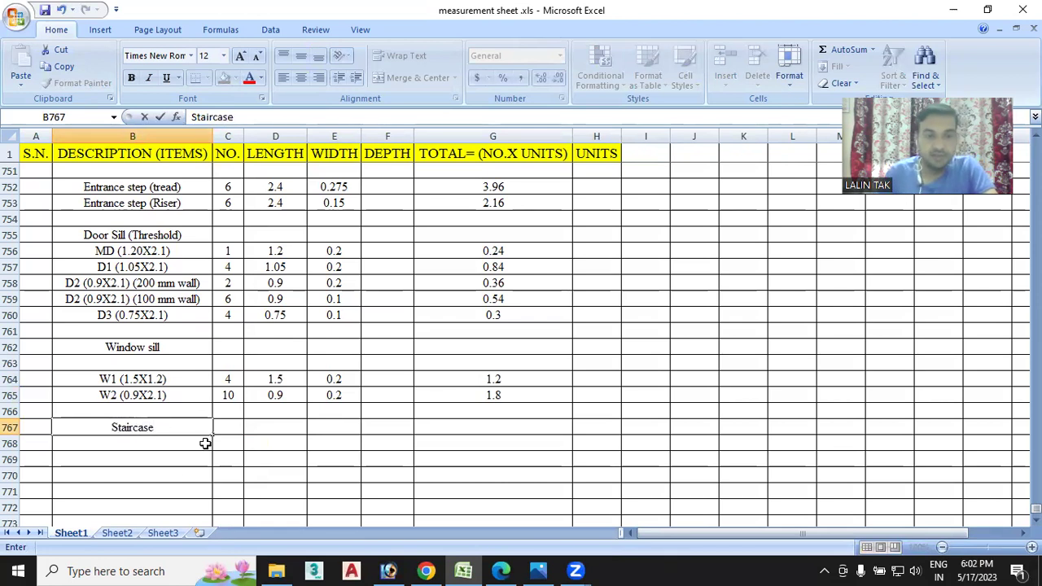
- Finish Staircase in B767 and list Tread, riser and landing in B768:B770
click(161, 444)
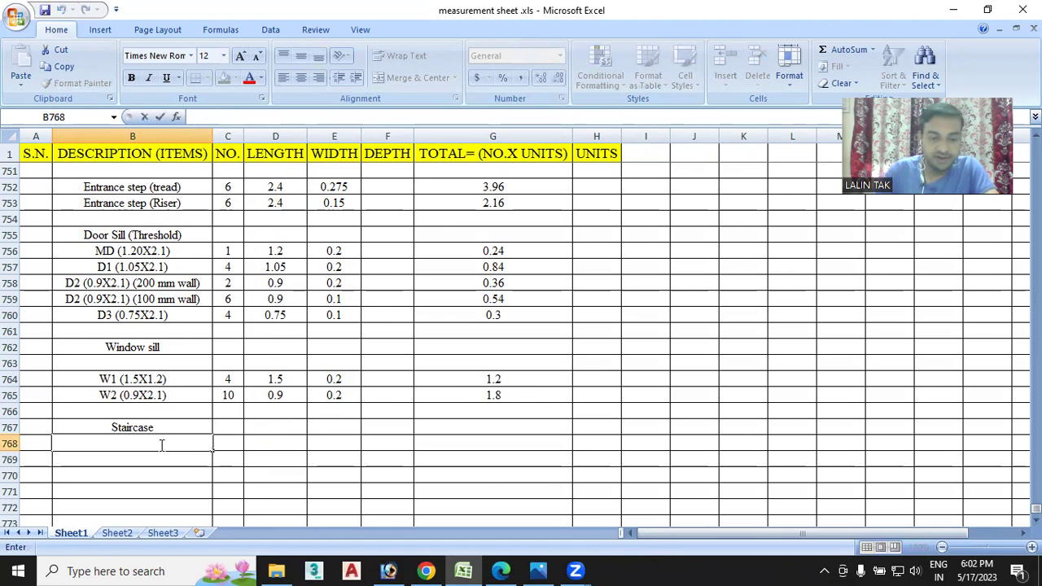
text(Tread)
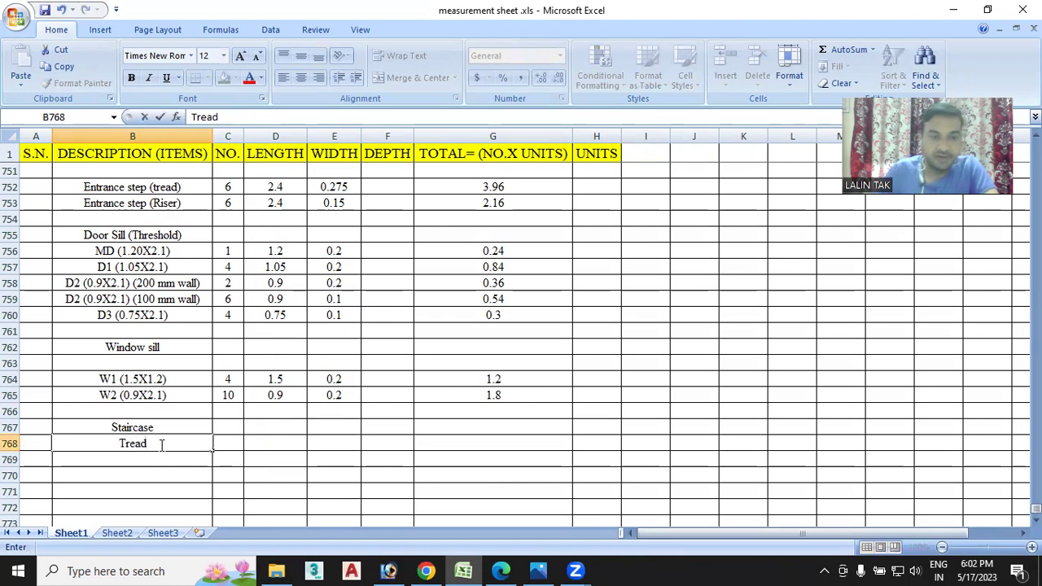
click(139, 457)
text(riser)
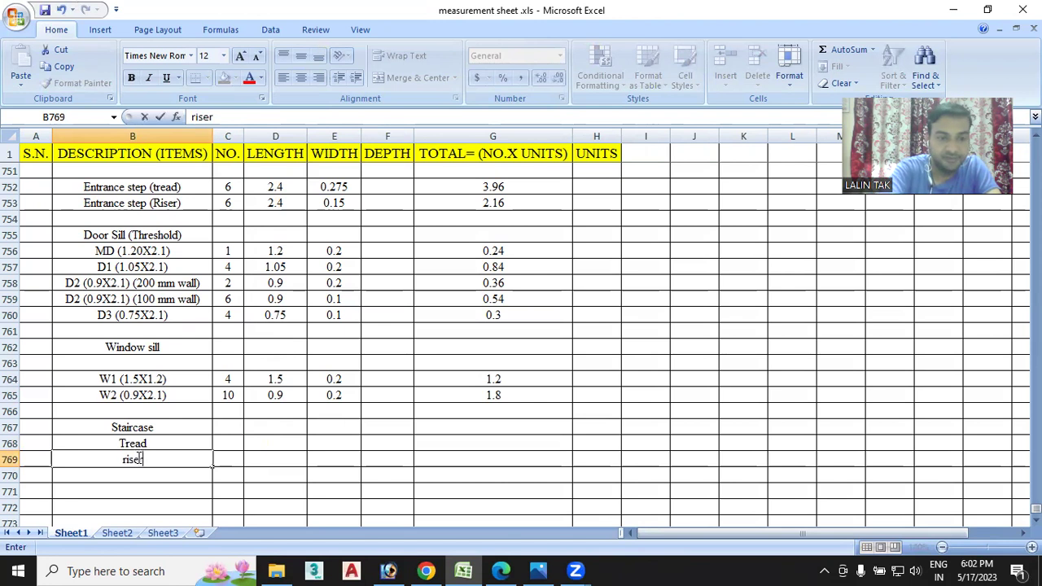
click(152, 478)
text(lan)
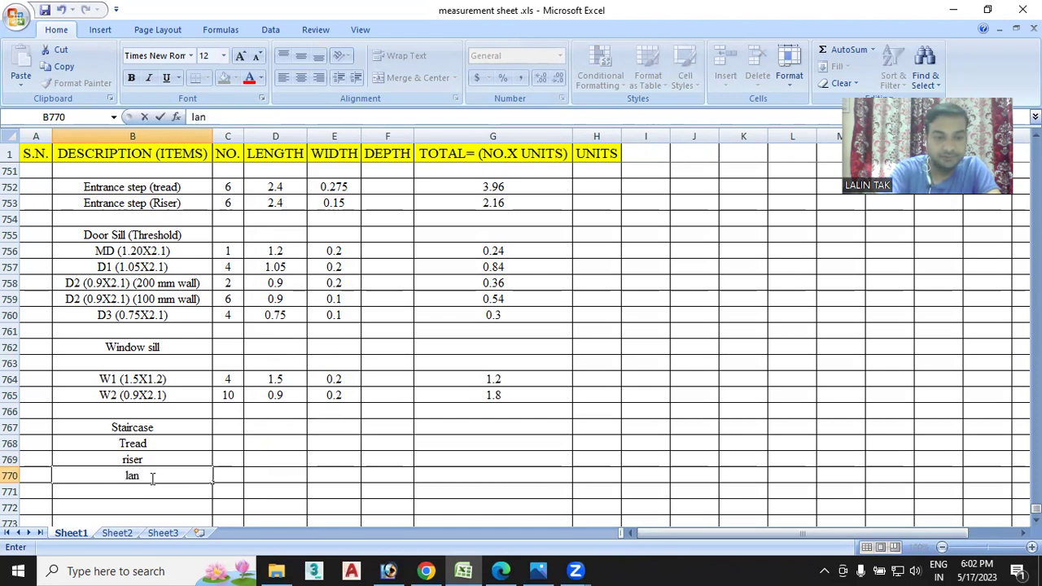
text(ding)
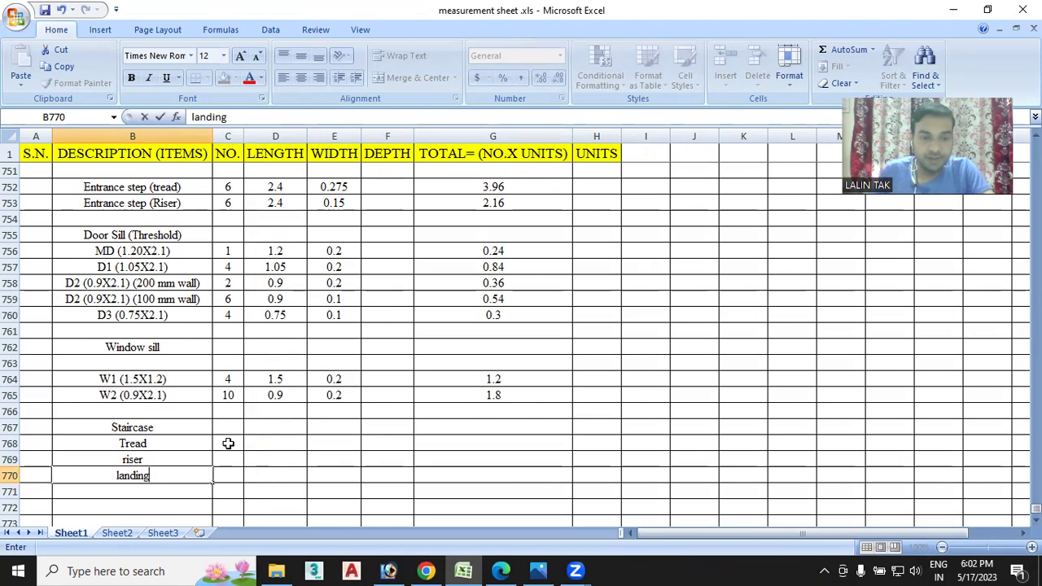
click(228, 443)
click(502, 570)
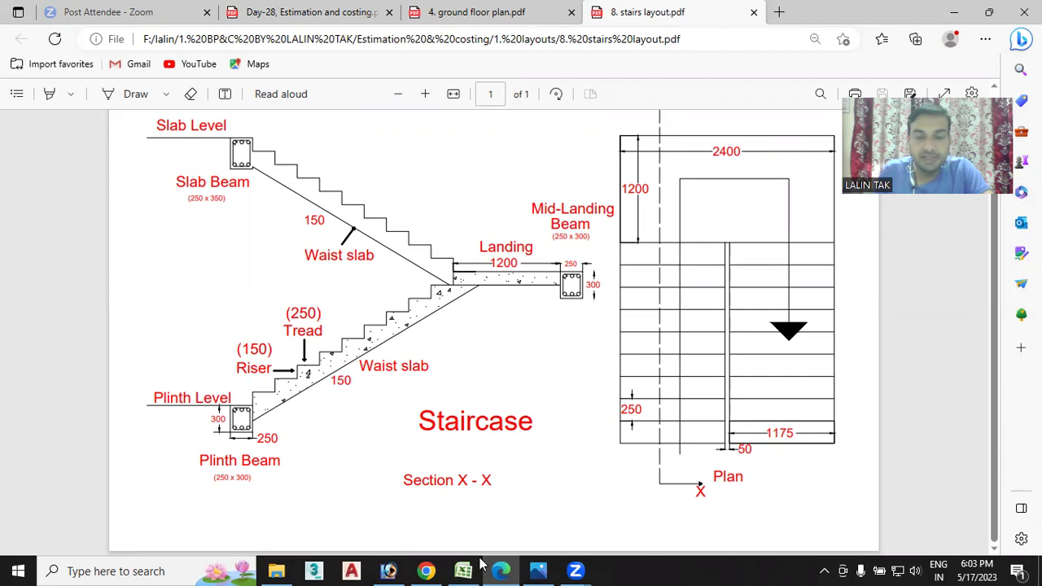
- Enter tread count 18 in C768 and length 1.175 in D768, checking the stairs drawing
mouse_move(463, 570)
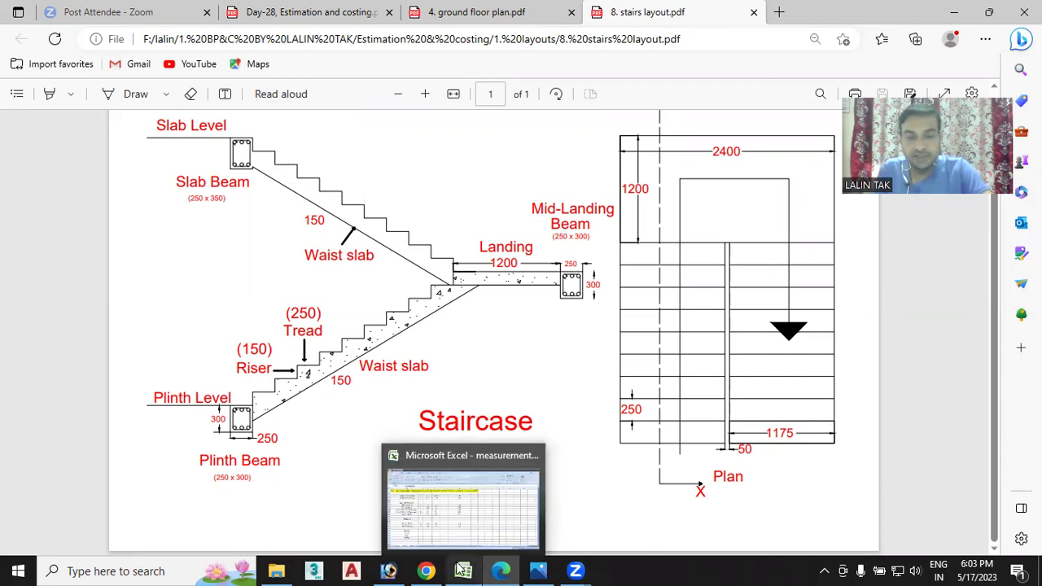
click(525, 521)
double_click(225, 441)
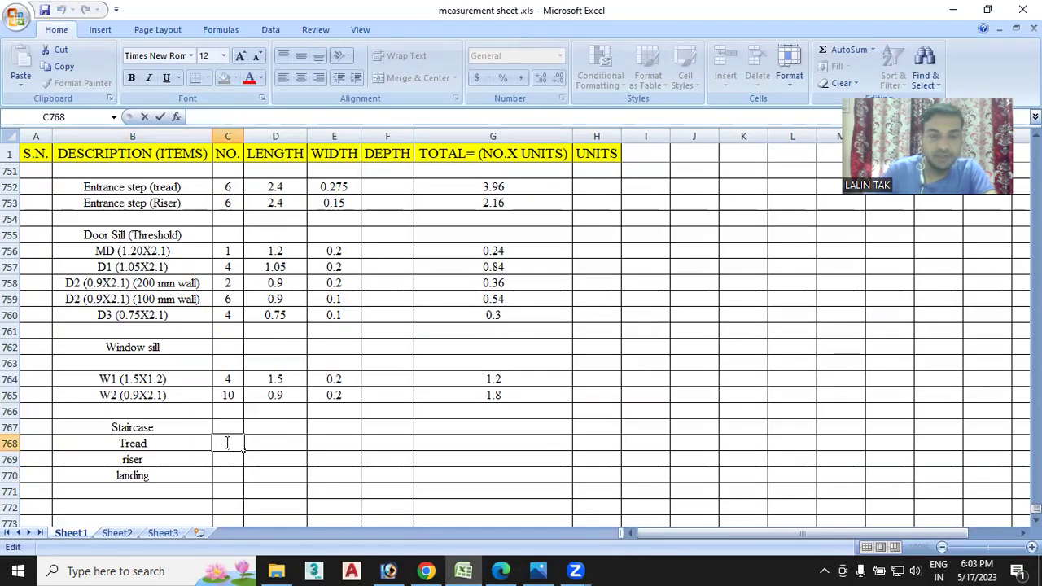
click(501, 570)
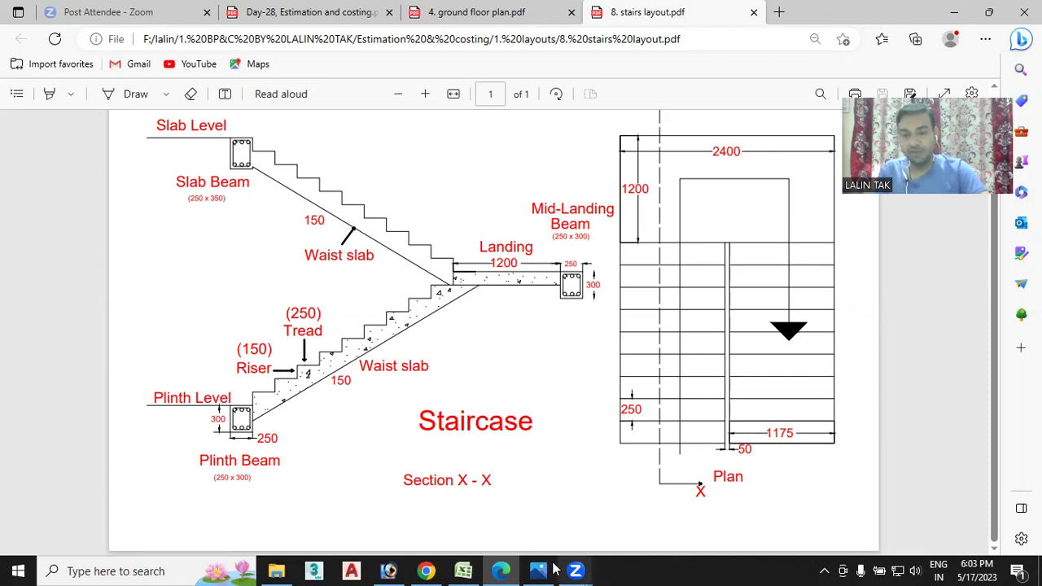
click(477, 570)
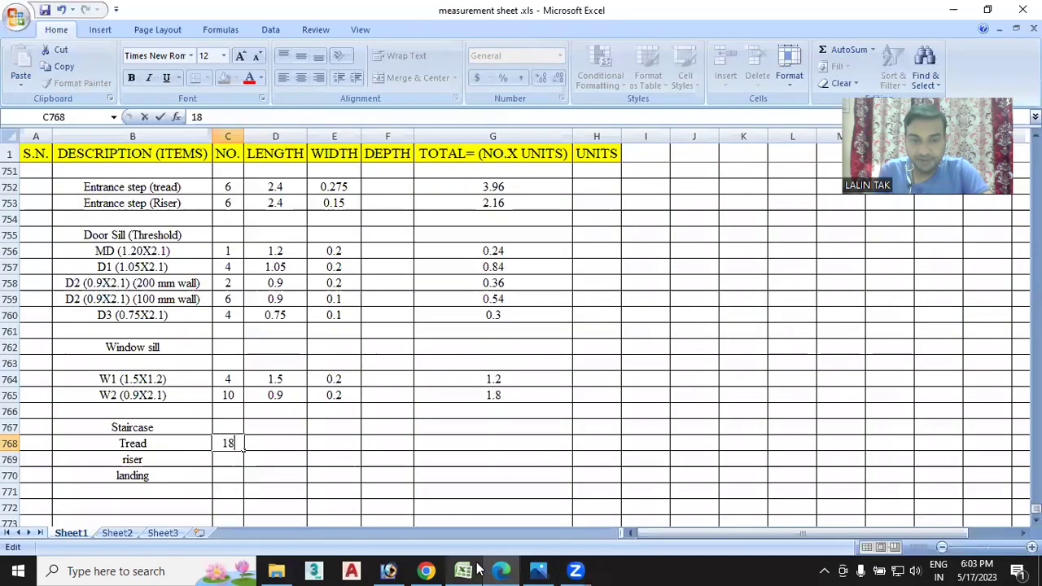
click(275, 442)
text(1.175)
click(326, 439)
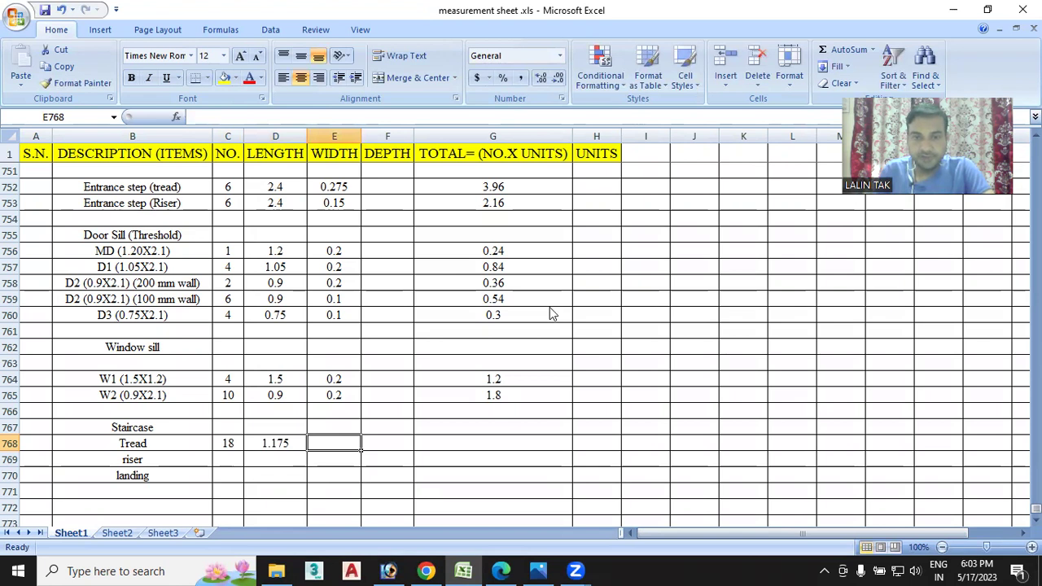
key(alt+Tab)
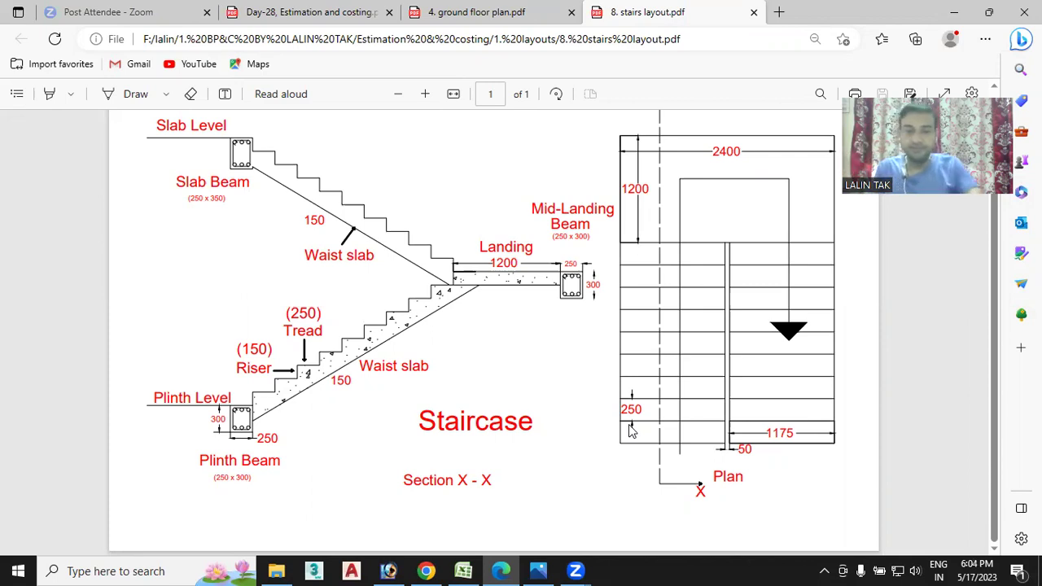
click(463, 571)
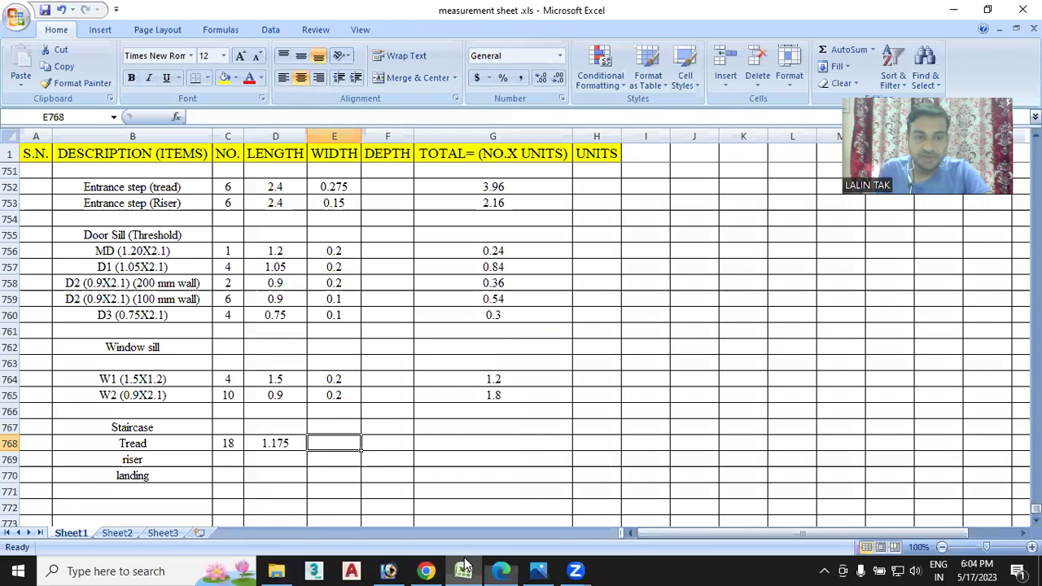
- Copy the entrance step tread width 0.275 (=0.25+0.025) from E752 into staircase tread cell E768
scroll(317, 359, up, 1)
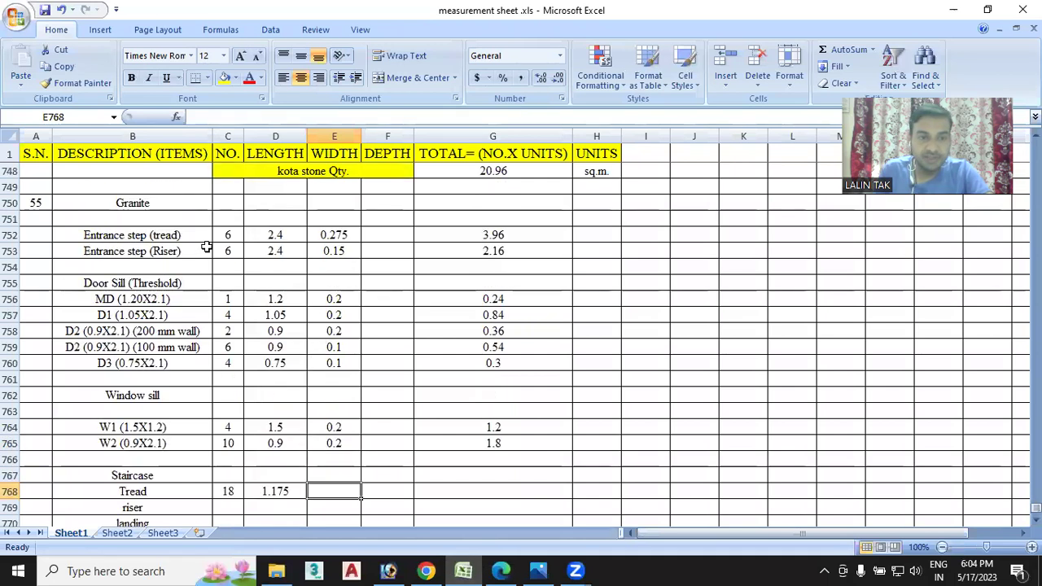
click(332, 237)
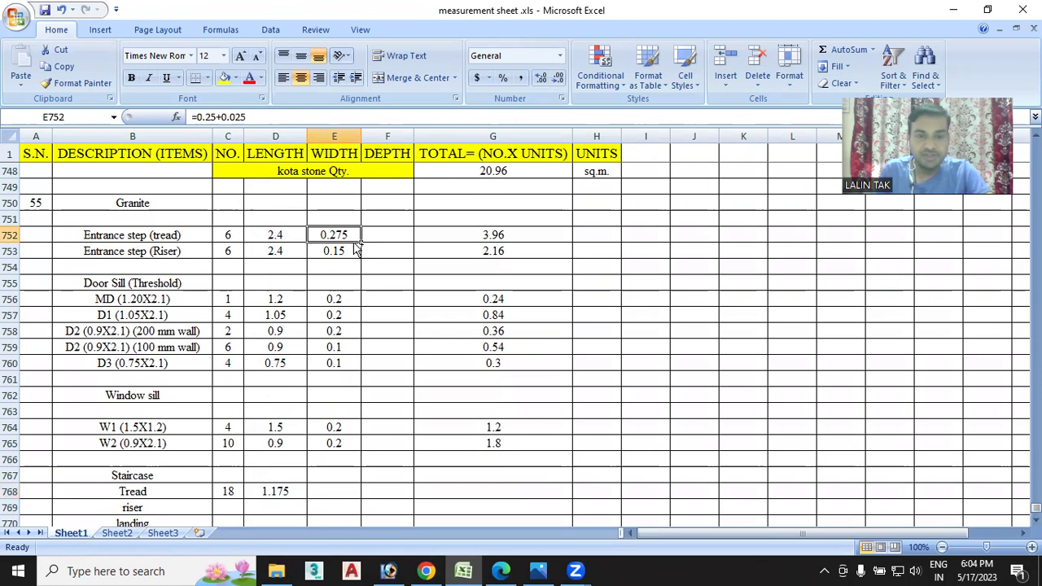
key(ctrl+c)
scroll(356, 255, down, 4)
click(334, 299)
key(ctrl+v)
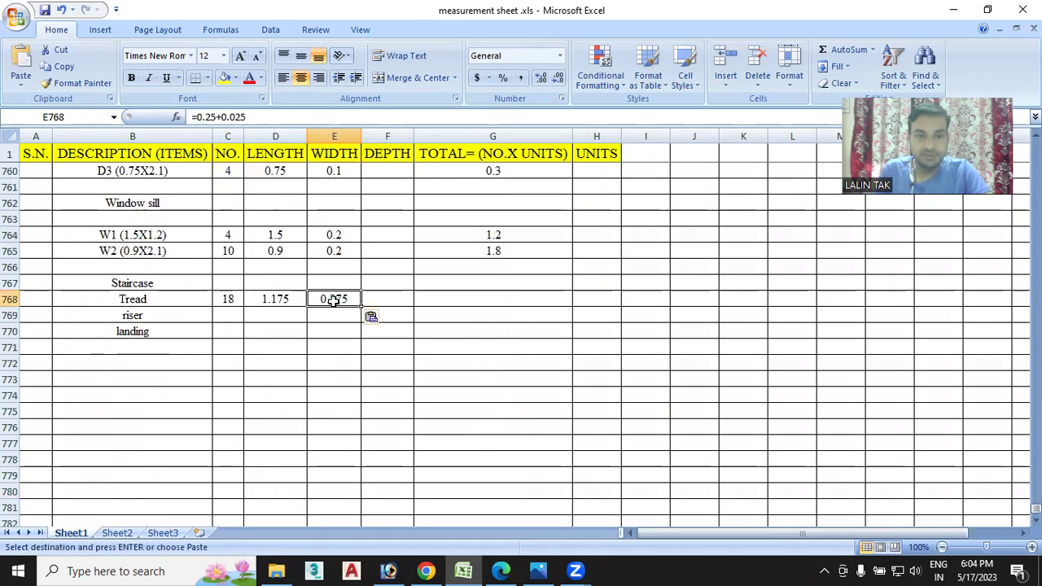
double_click(333, 299)
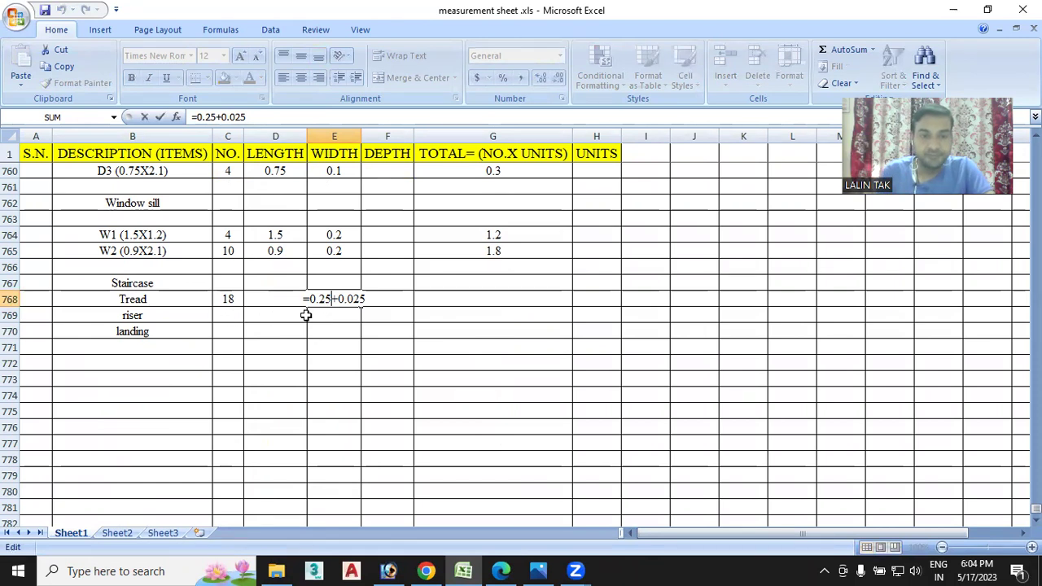
key(Return)
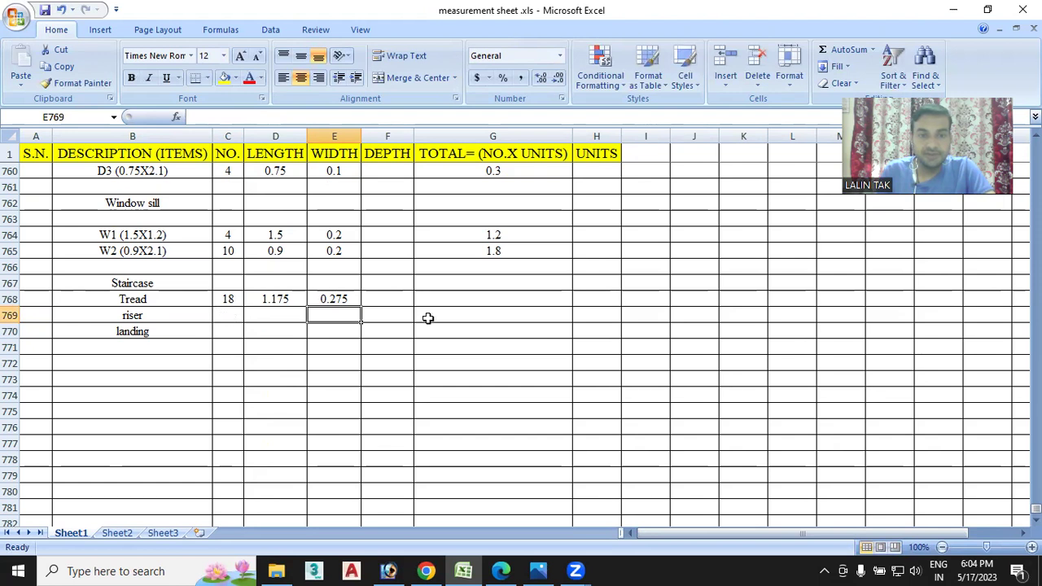
click(232, 317)
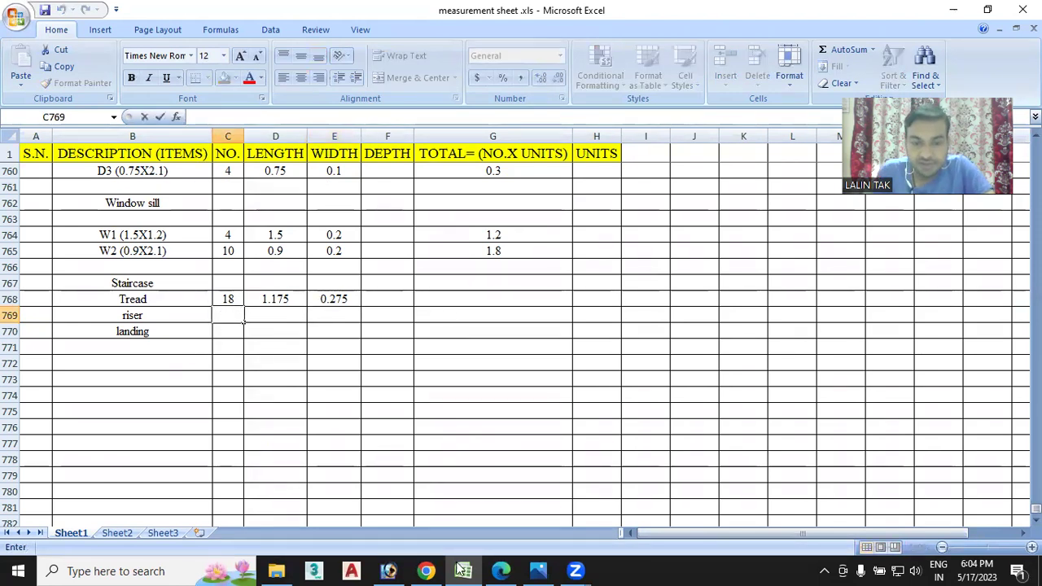
- Fill the riser row with count 20, length 1.175 copied from the tread, and height 0.15
click(501, 570)
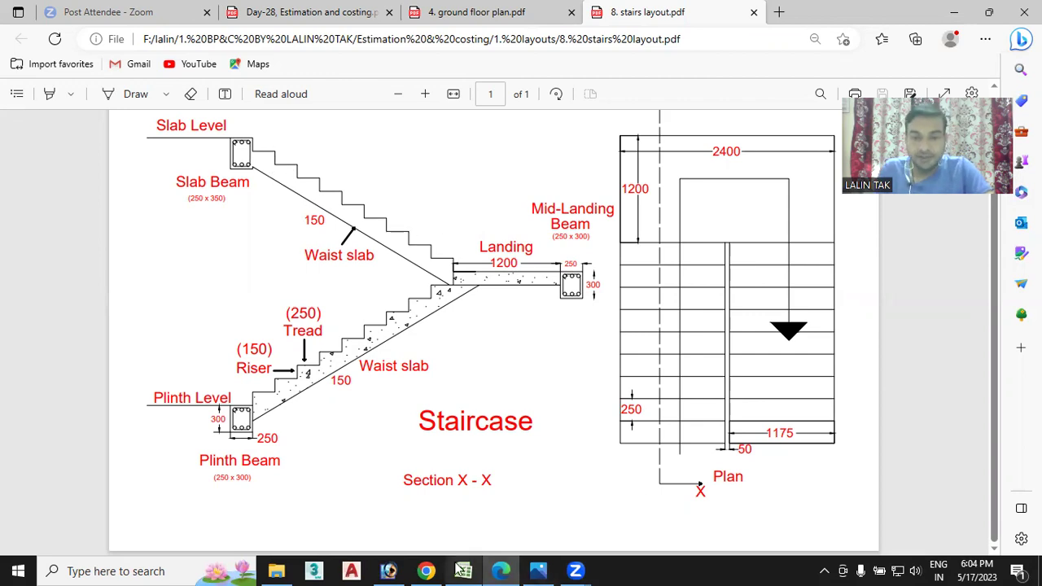
click(464, 569)
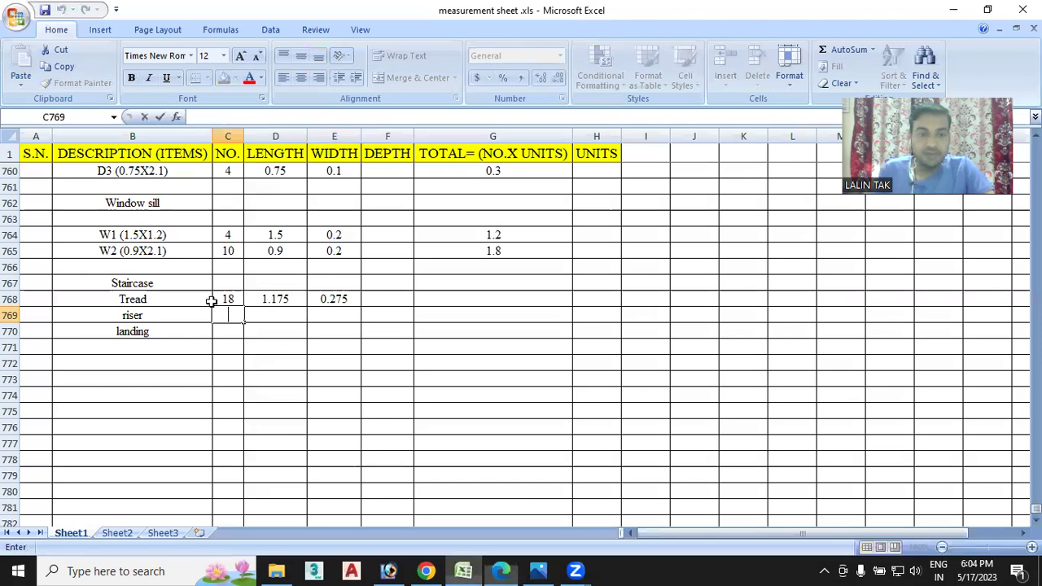
text(20)
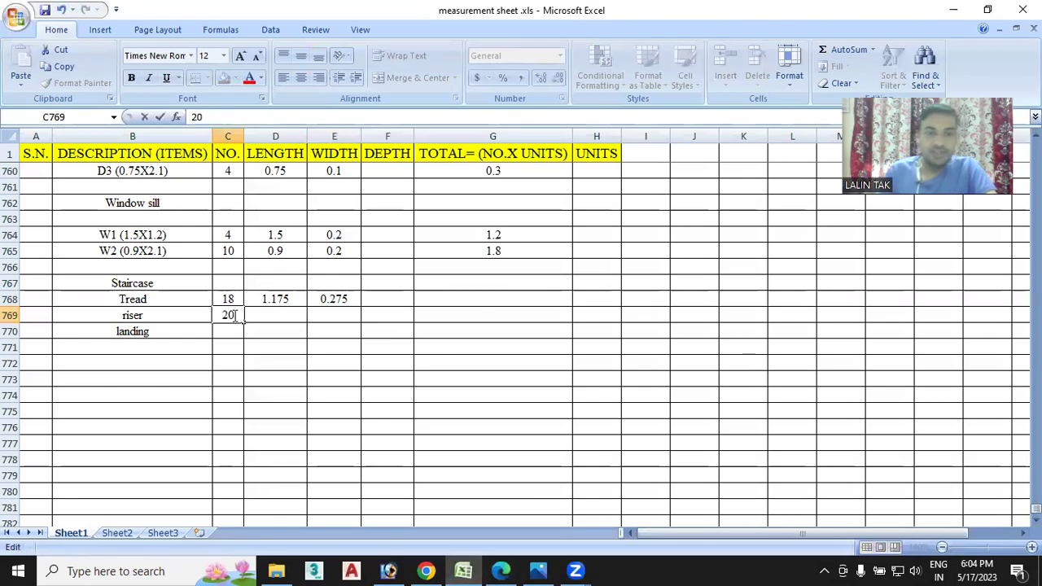
click(277, 313)
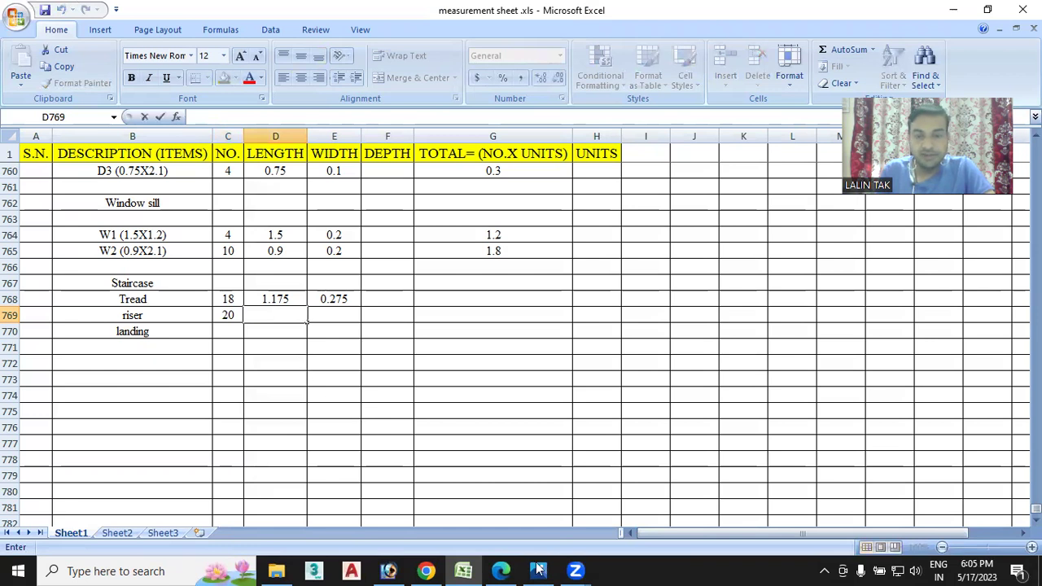
click(289, 298)
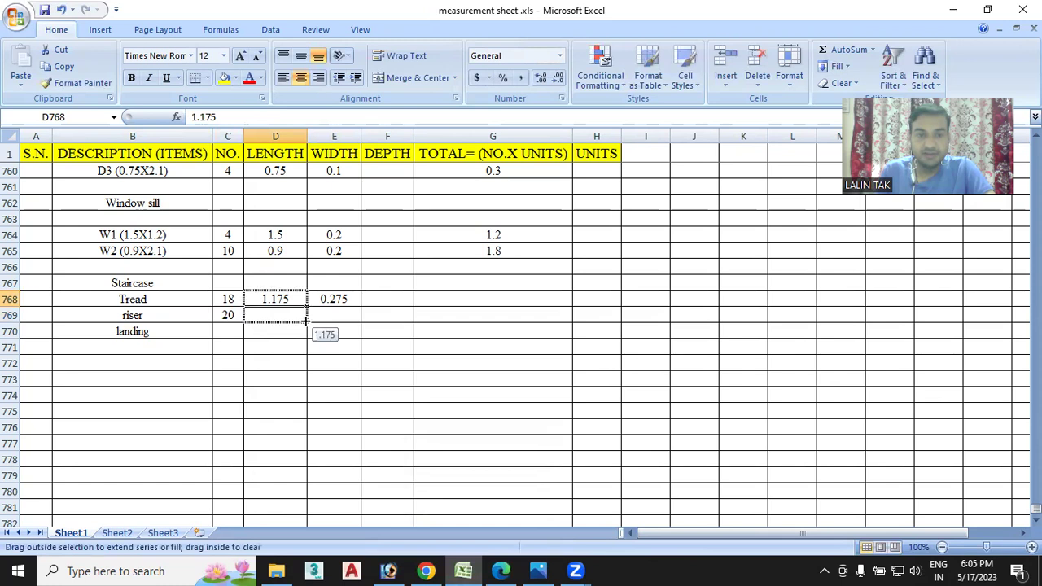
drag(306, 305, 307, 322)
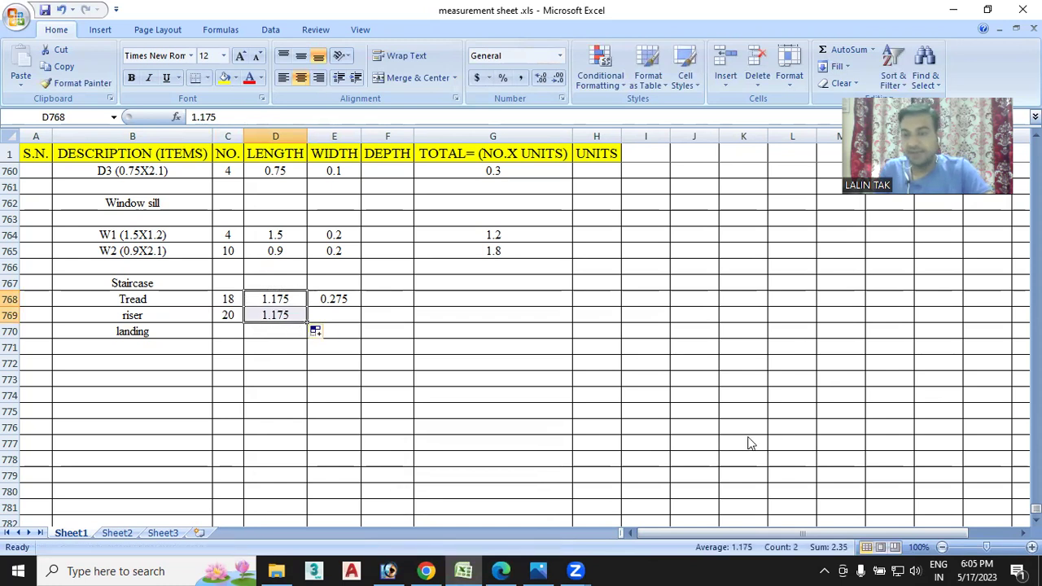
key(alt+Tab)
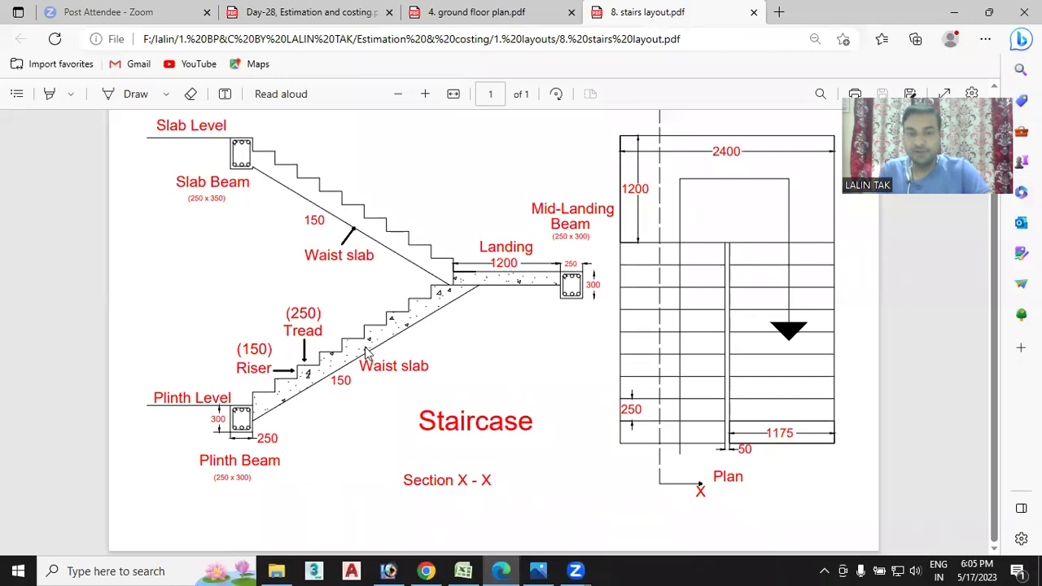
drag(278, 349, 232, 350)
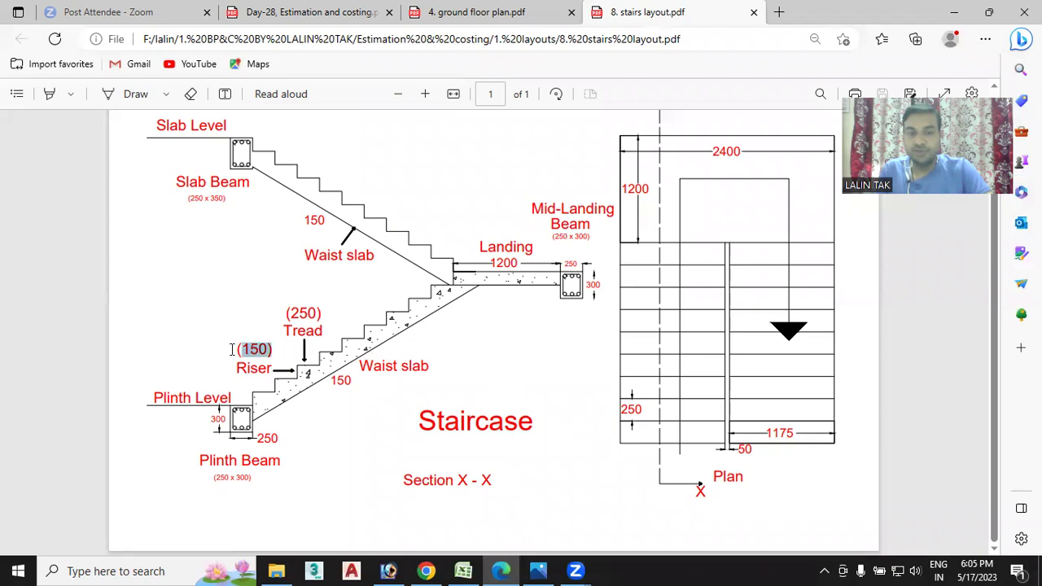
click(396, 466)
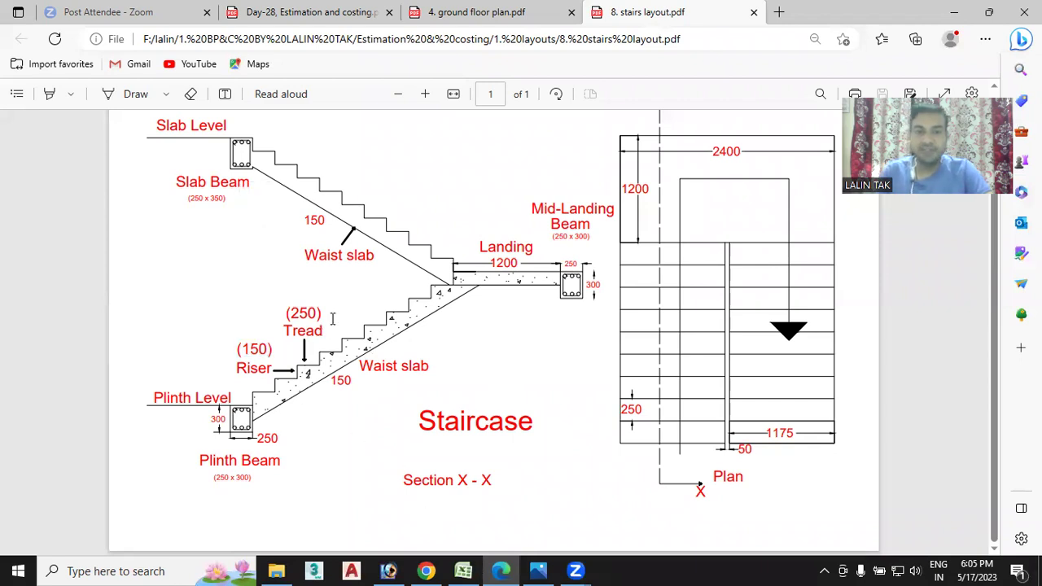
key(alt+Tab)
text(15)
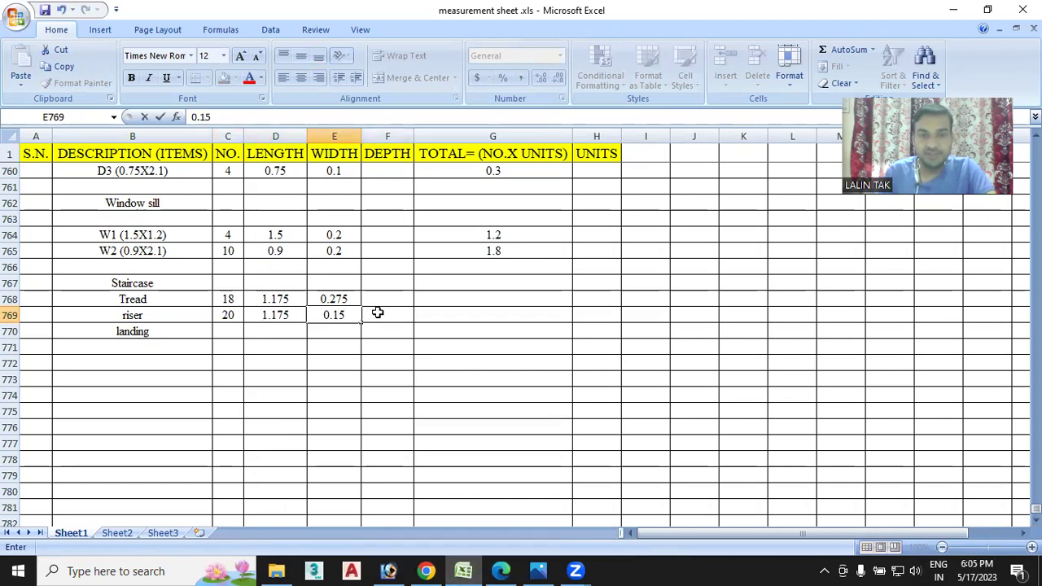
- Total the tread as =C768*D768*E768 (5.81625) and fill it down for a riser total of 3.525
double_click(463, 297)
text(=)
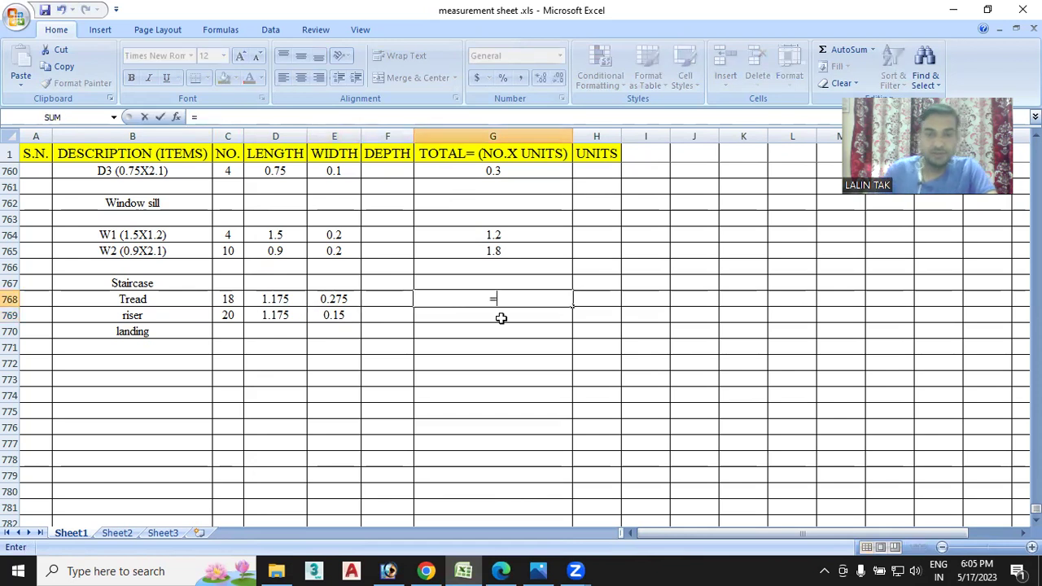
click(228, 298)
text(*)
click(274, 298)
text(*)
click(326, 299)
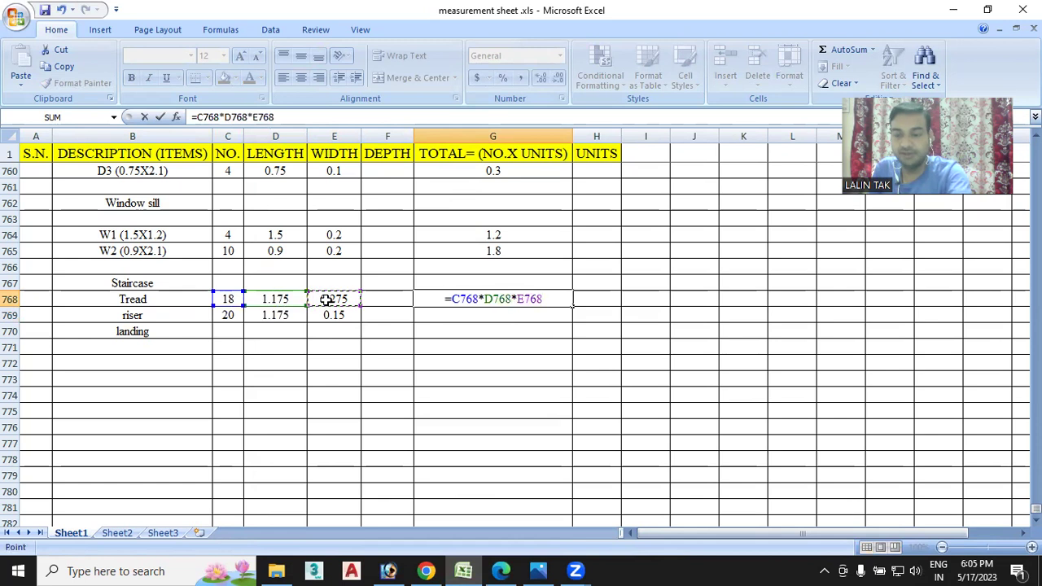
key(Return)
click(542, 301)
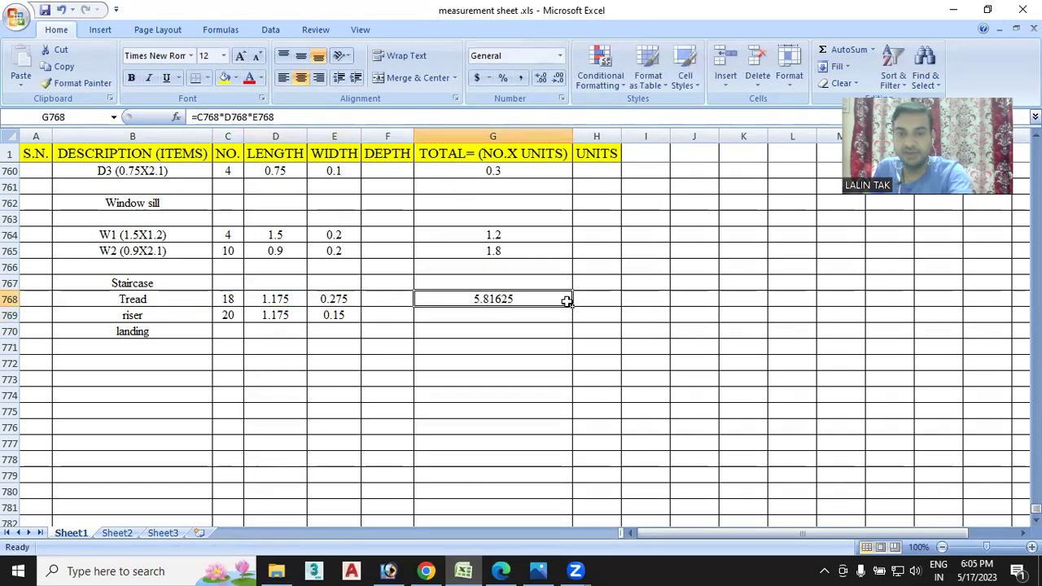
drag(572, 306, 570, 323)
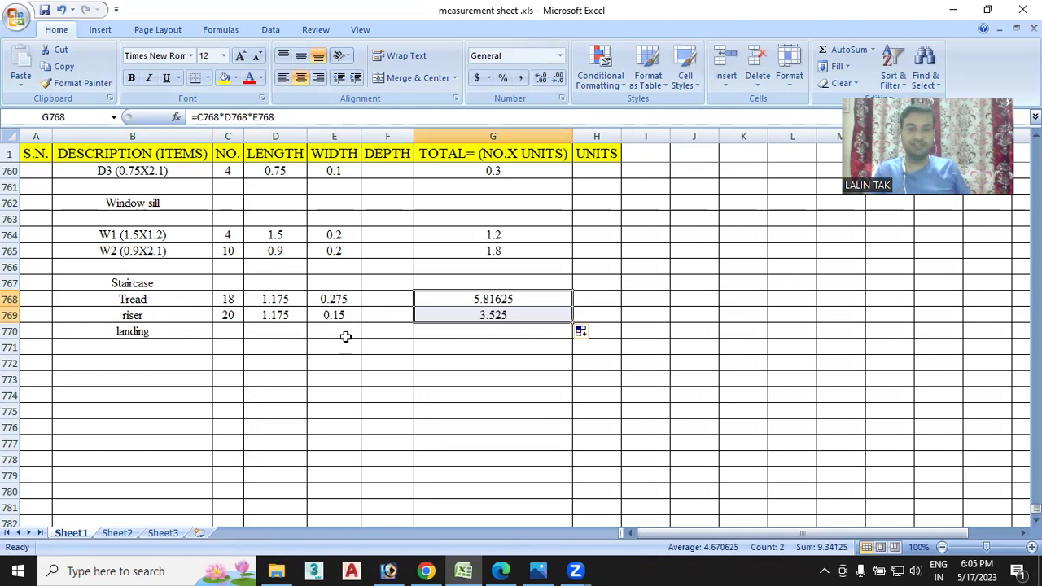
double_click(228, 332)
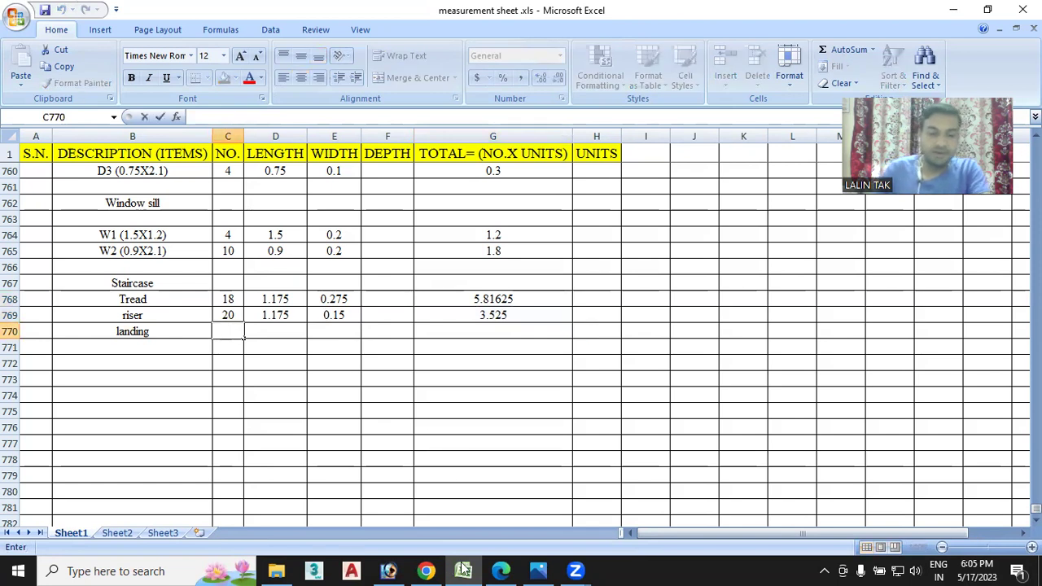
- Enter 1 and a length of 2.4 in the staircase landing row
text(1)
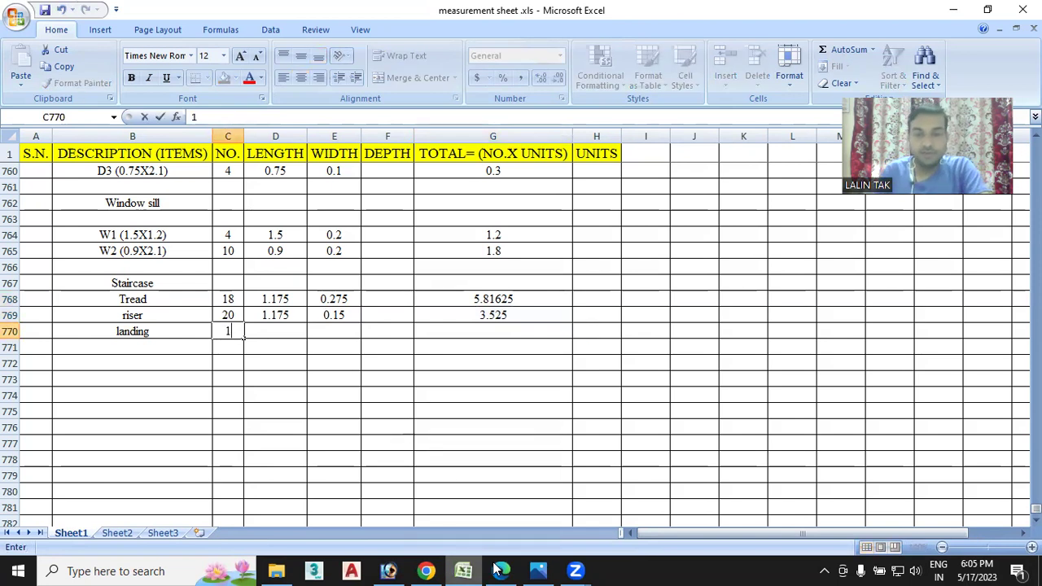
click(503, 569)
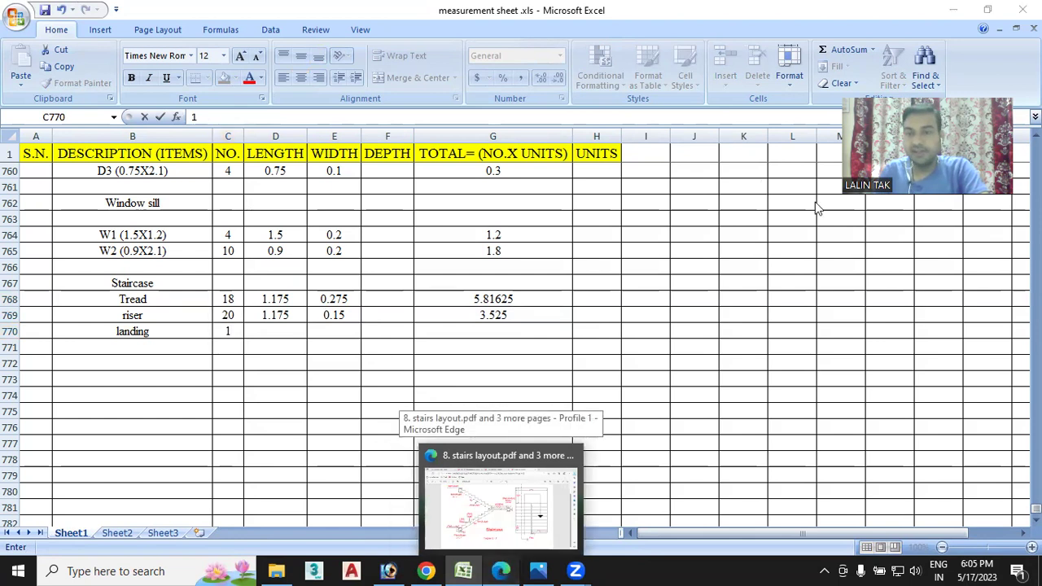
key(alt+Tab)
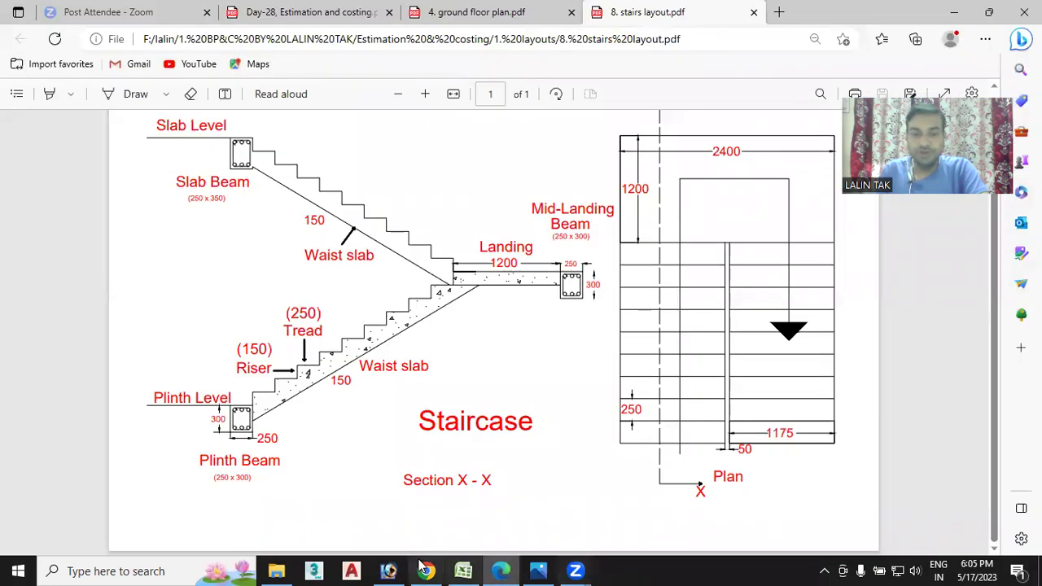
click(464, 571)
text(2.4)
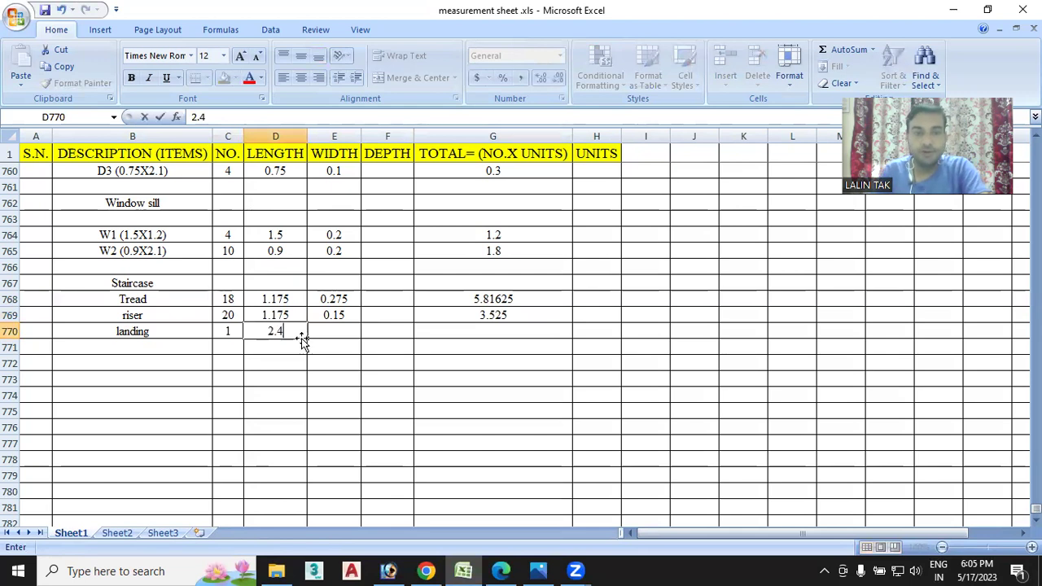
- Begin the landing width in E770 and bring up the stairs layout drawing
double_click(333, 333)
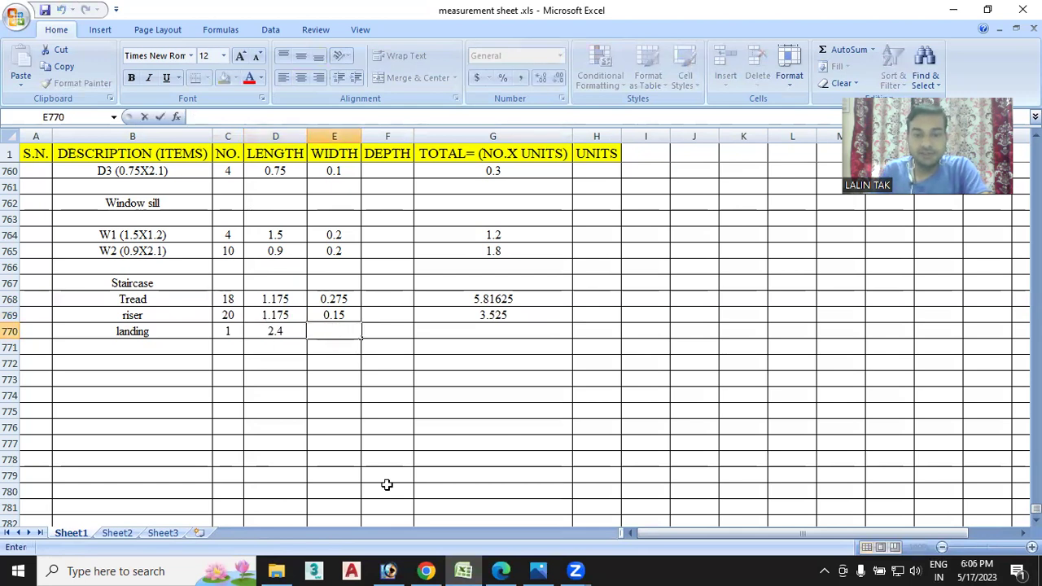
mouse_move(503, 569)
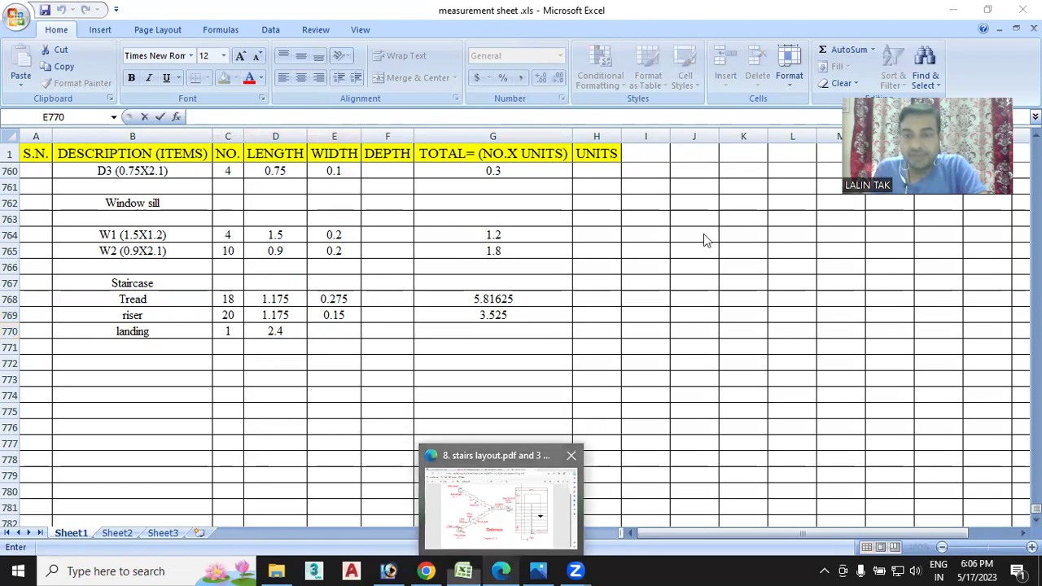
key(alt+Tab)
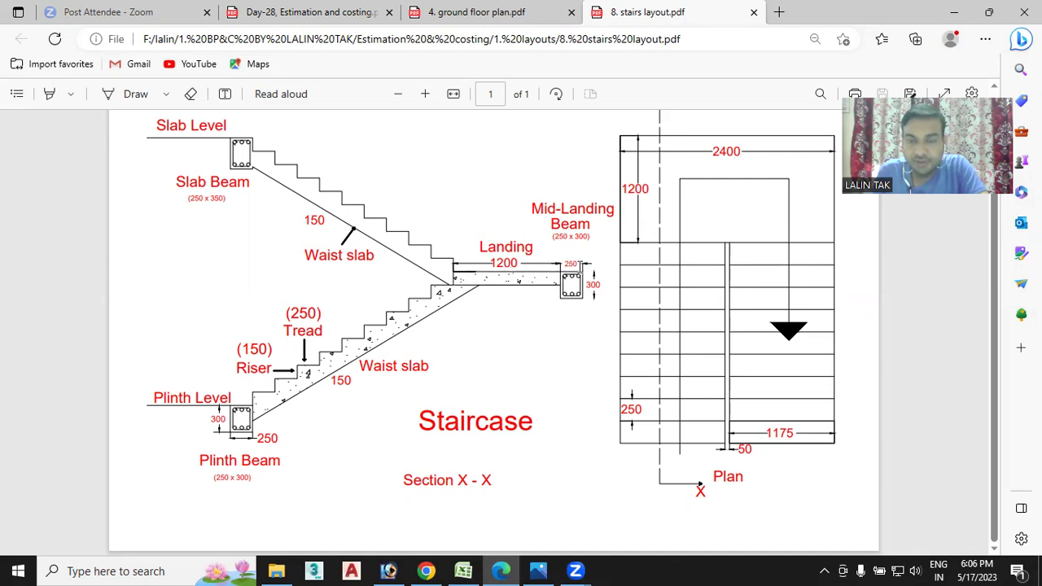
- Zoom in on the stairs drawing to read the landing dimensions
click(425, 93)
click(425, 94)
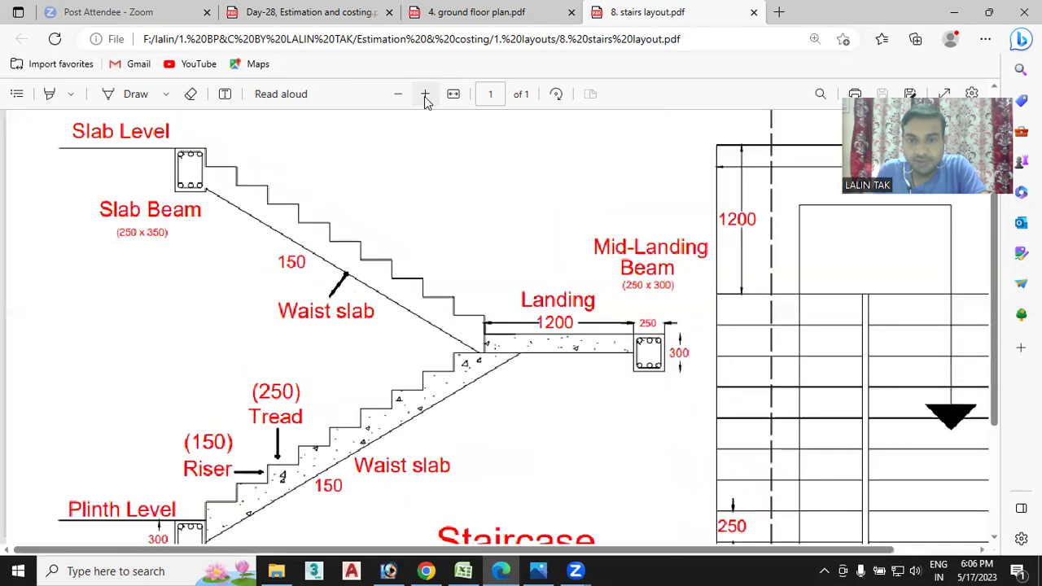
click(425, 94)
scroll(595, 319, down, 1)
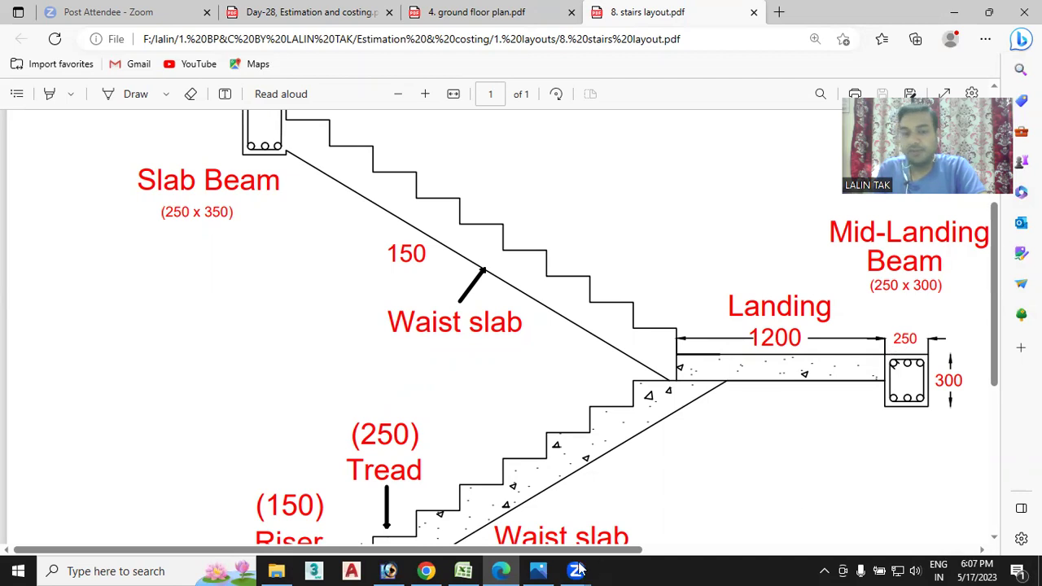
- Back in the measurement sheet, start a formula in the landing width cell E770
click(469, 563)
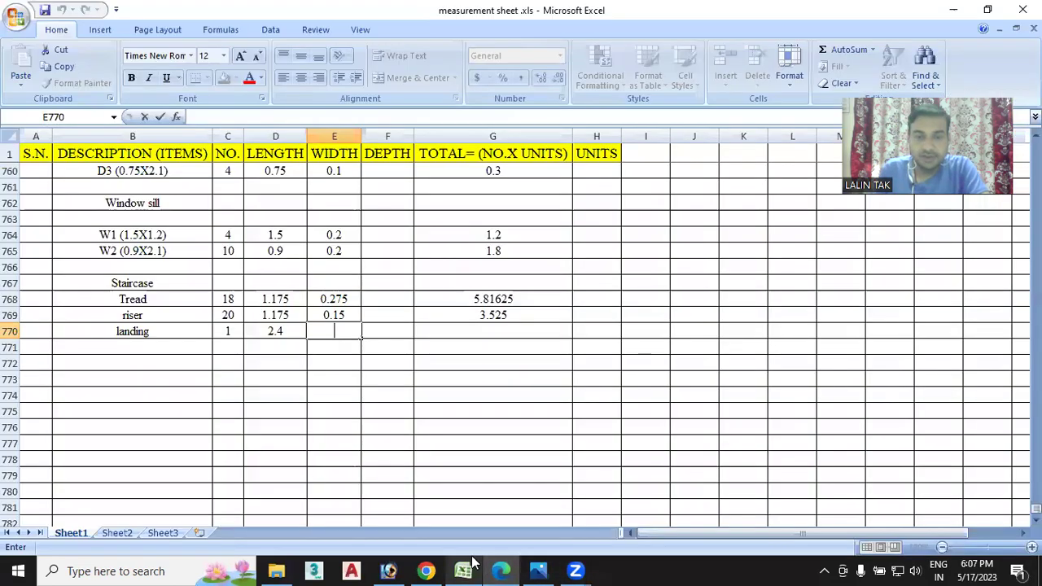
click(340, 332)
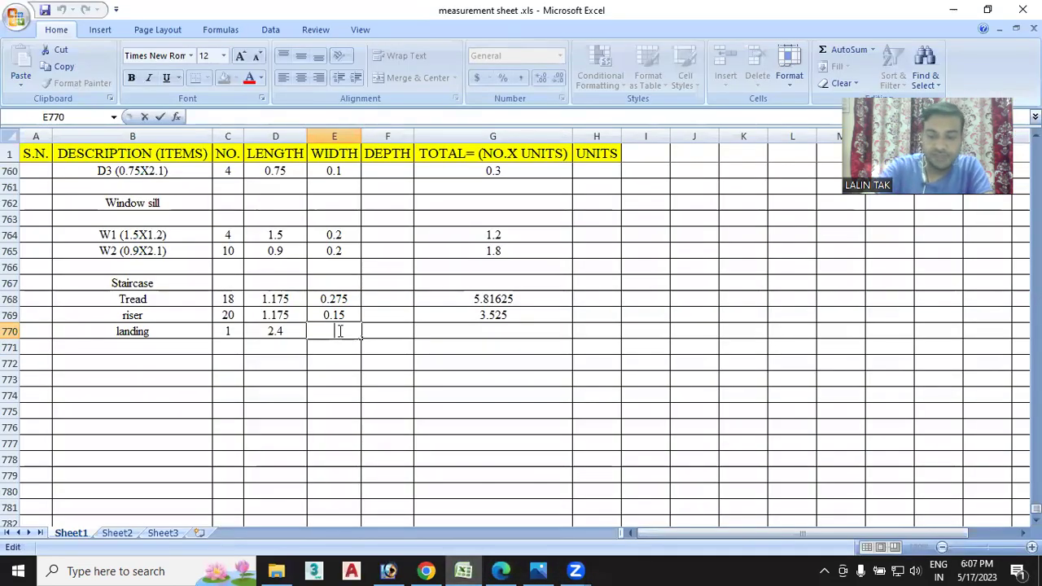
text(=)
key(BackSpace)
text(=)
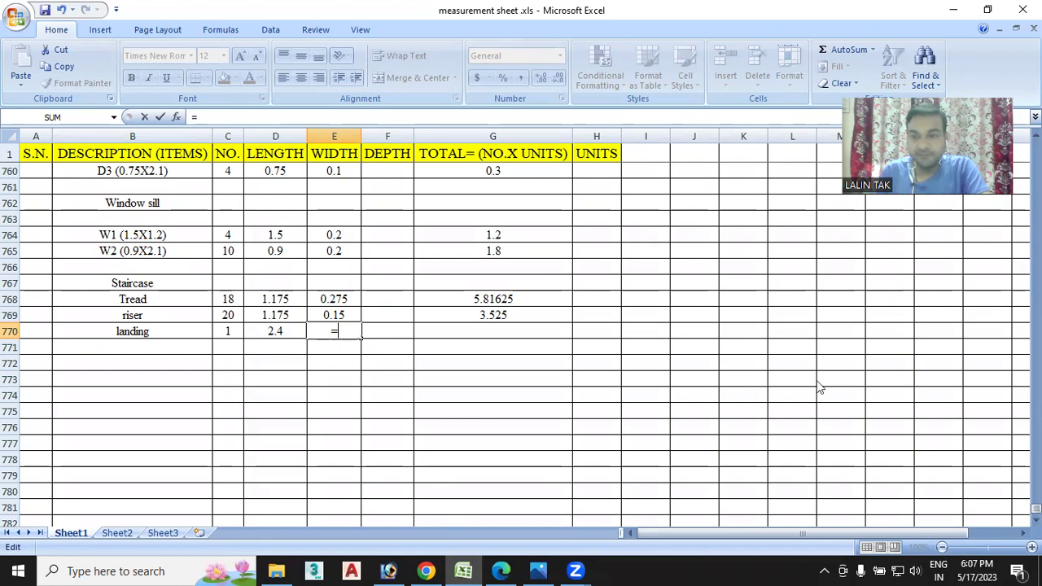
- Enter the landing width as =1.2+0.05, giving 1.25 in E770
click(500, 571)
click(464, 518)
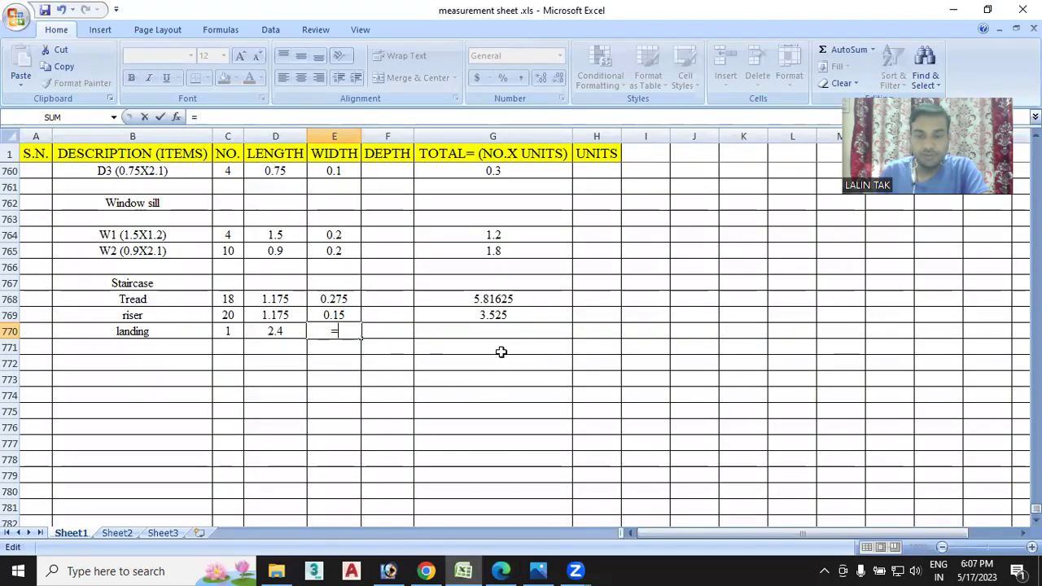
text(1.2)
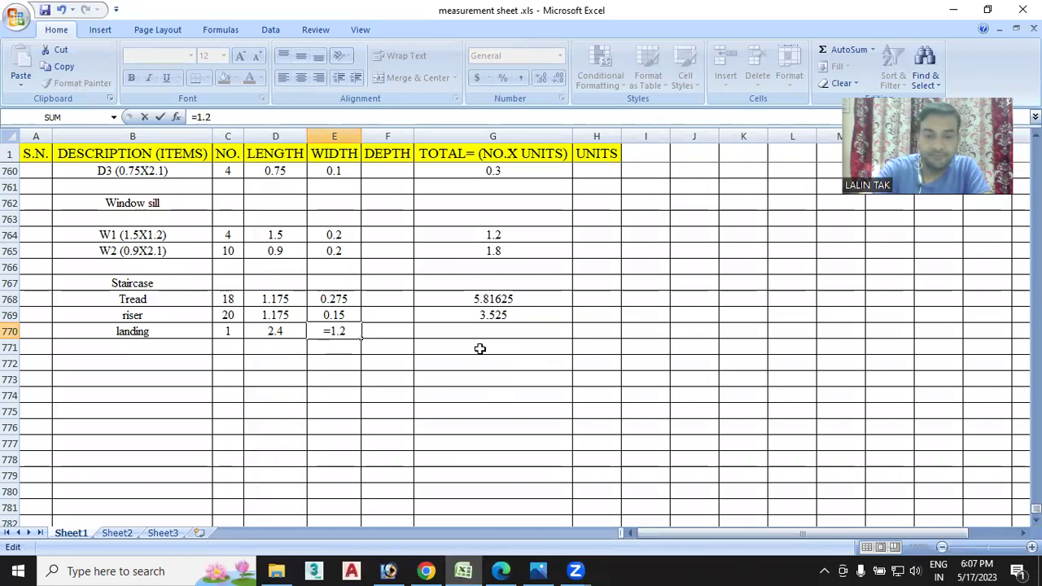
text(+)
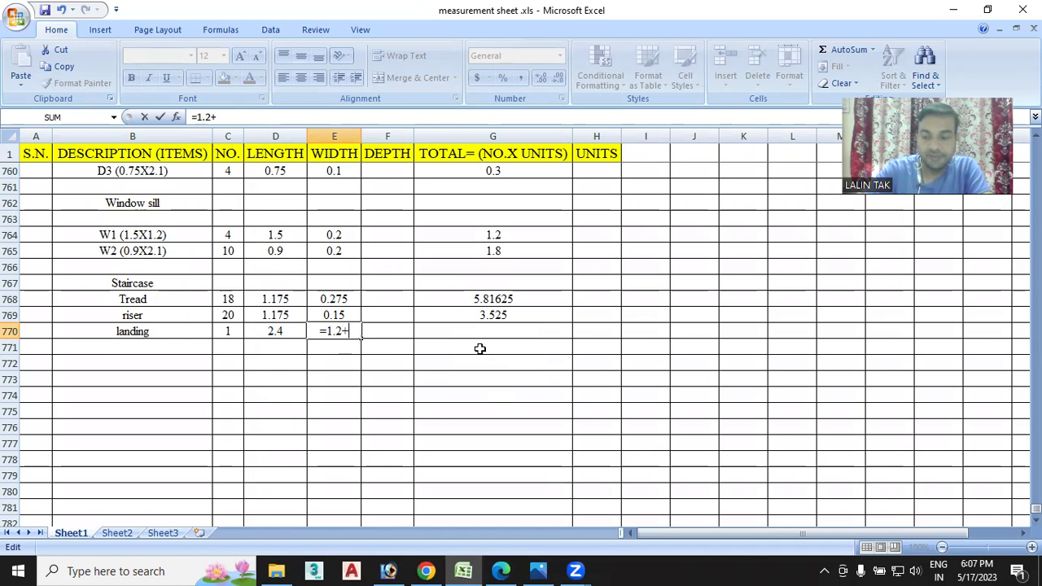
text(0.05)
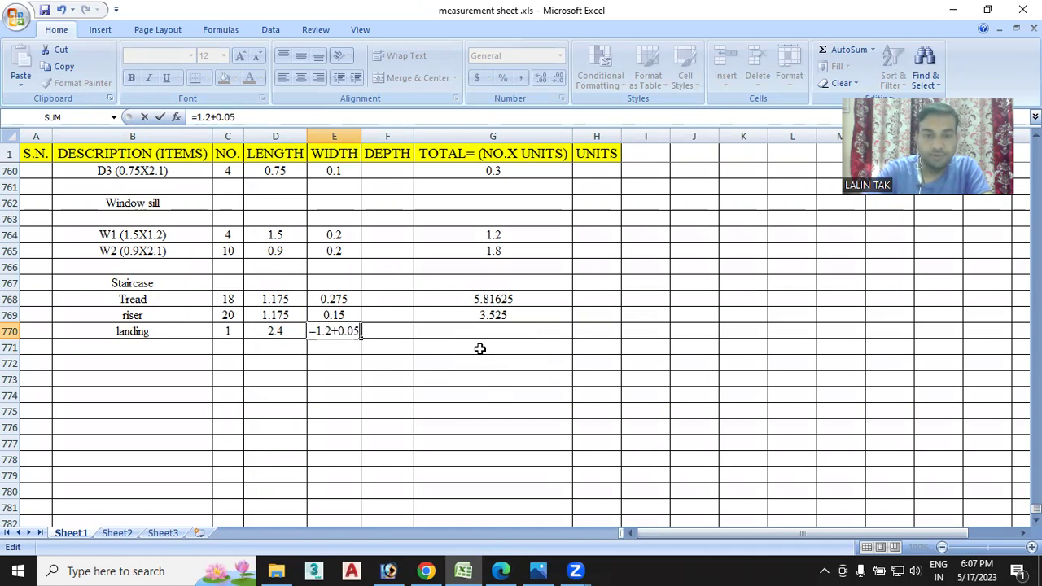
key(Return)
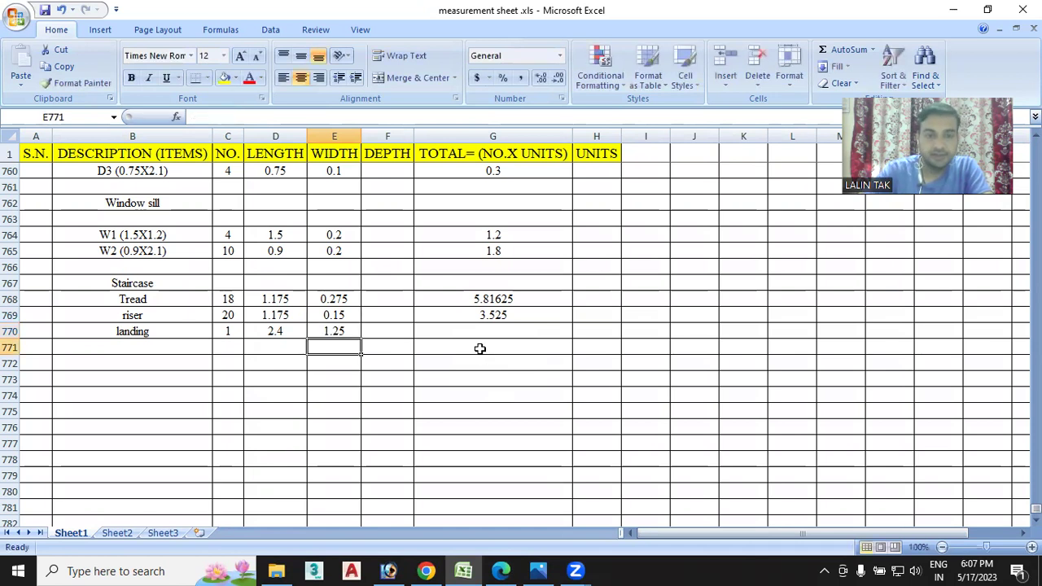
- Copy the riser row's total formula down to G770 for a landing total of 3
click(497, 335)
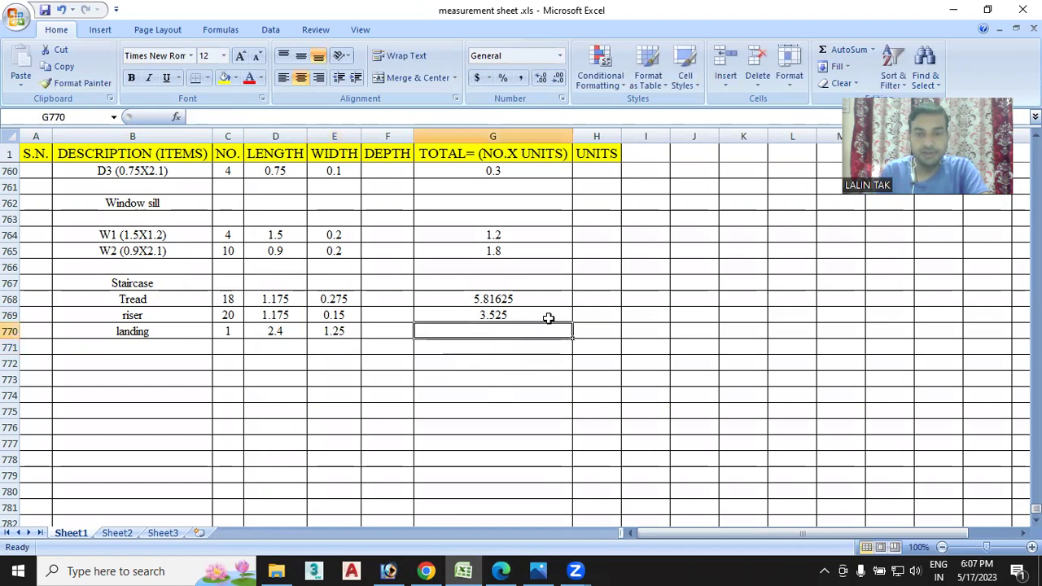
click(557, 319)
drag(571, 320, 572, 336)
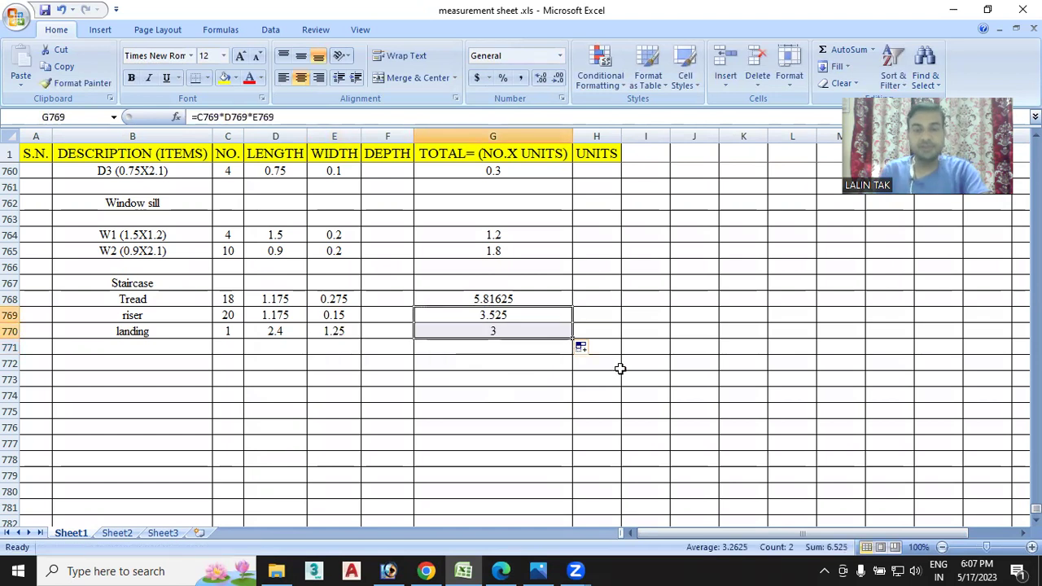
click(491, 348)
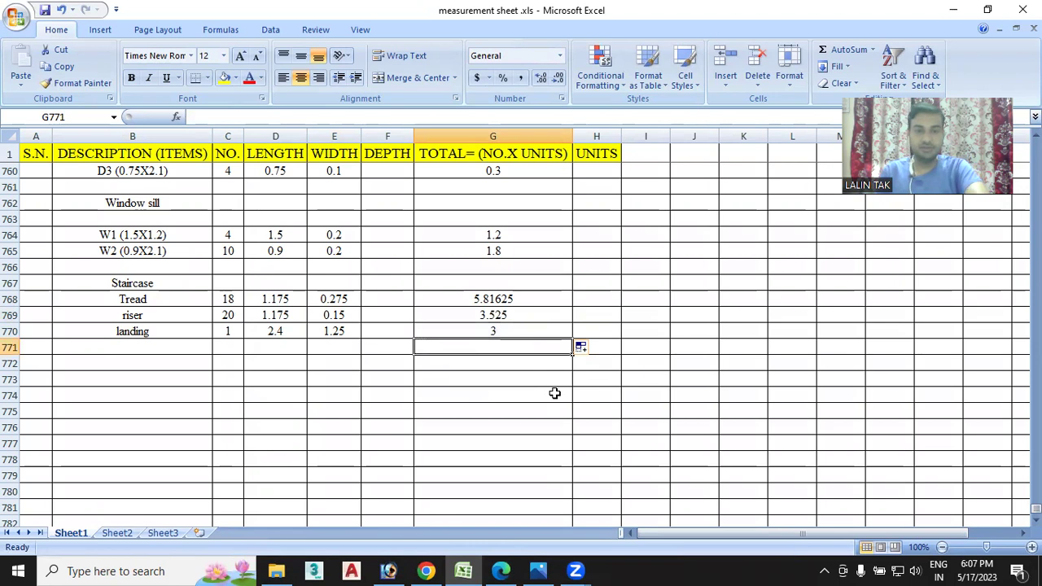
scroll(505, 354, up, 3)
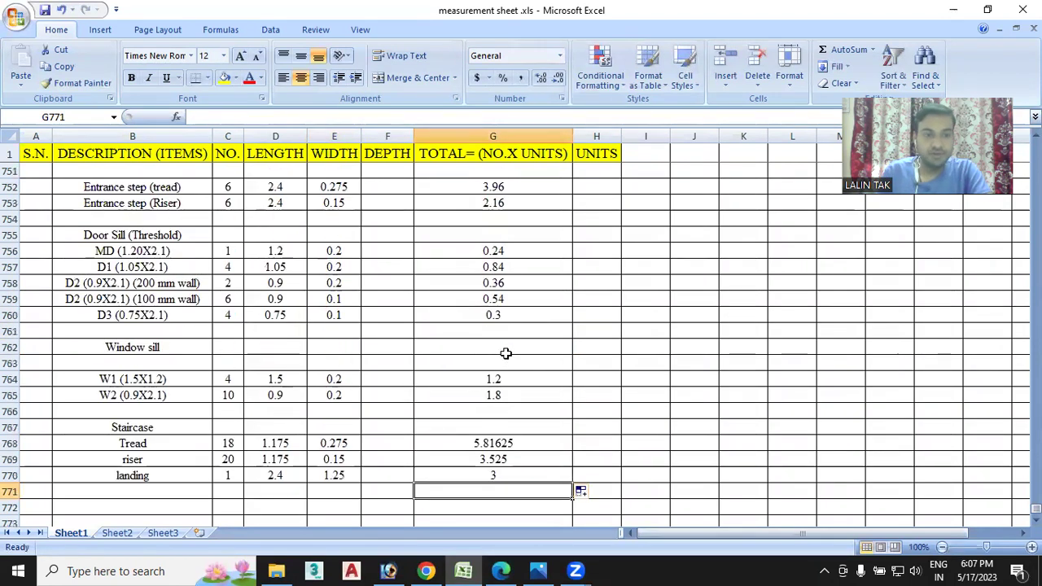
scroll(505, 354, up, 1)
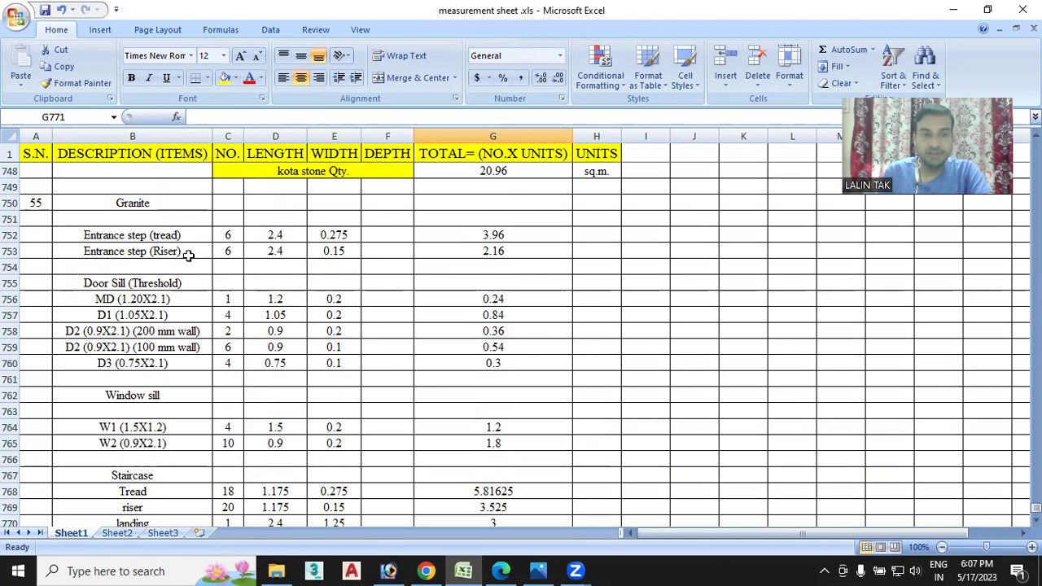
scroll(169, 255, down, 1)
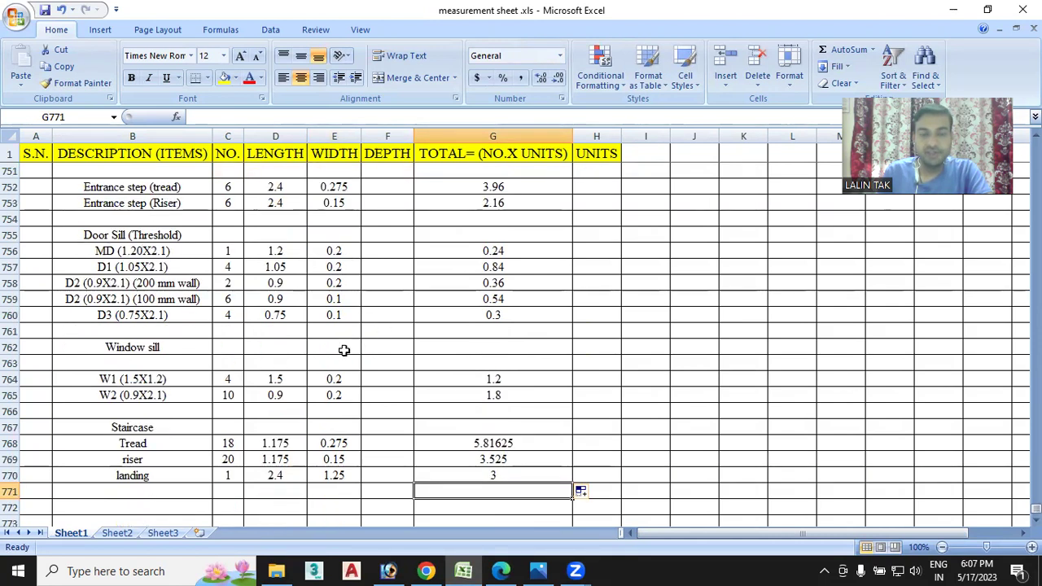
scroll(485, 416, down, 1)
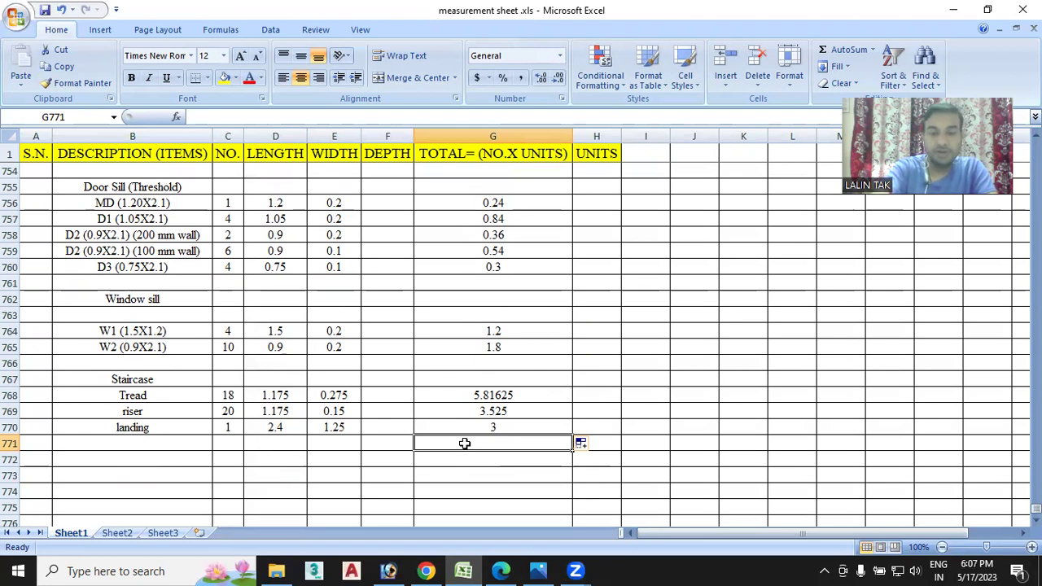
- Try an AutoSum from the door sills, then clear that incomplete total from G771
key(alt+equal)
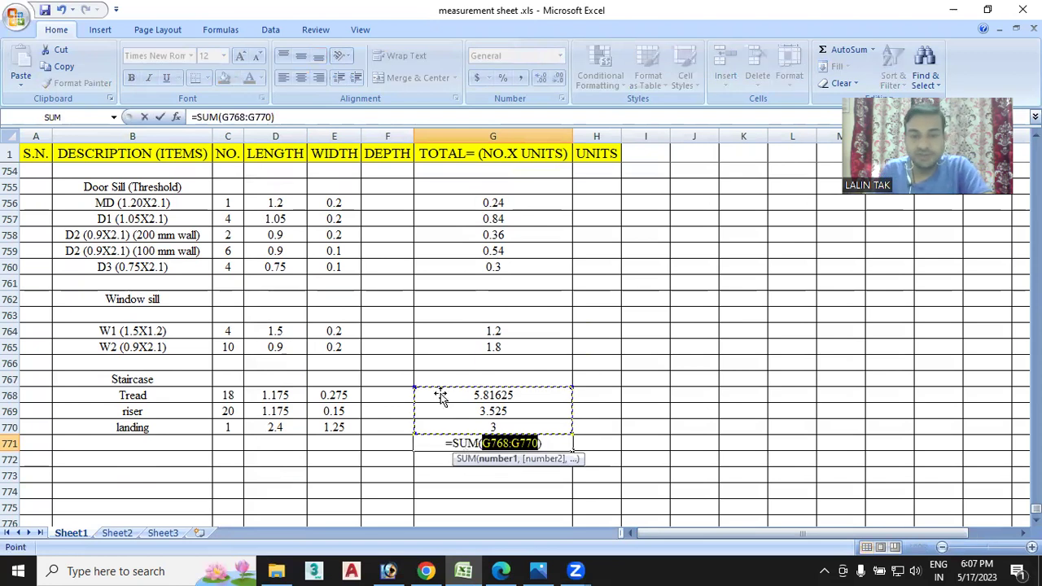
drag(413, 389, 412, 188)
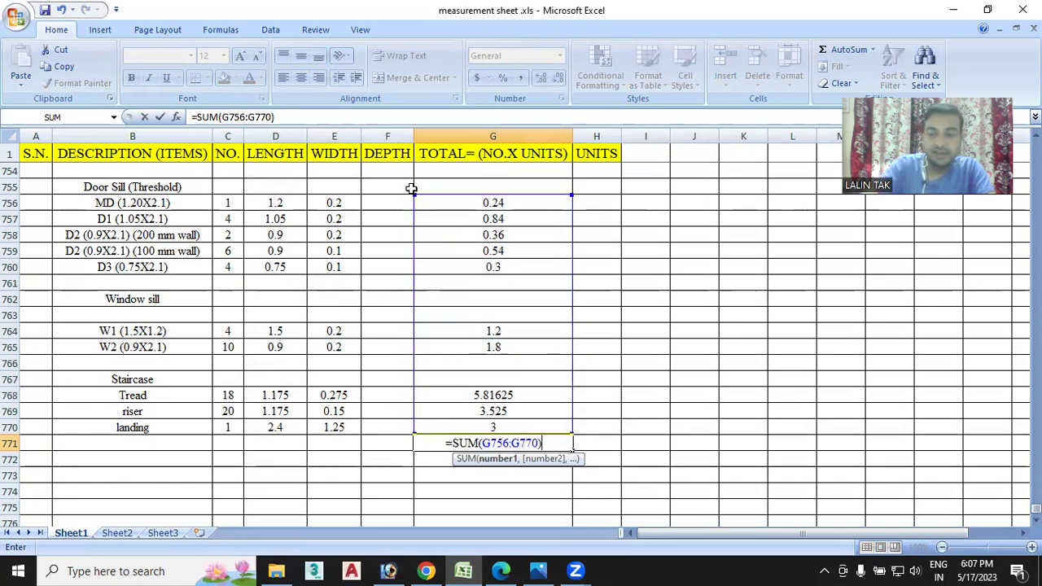
key(Return)
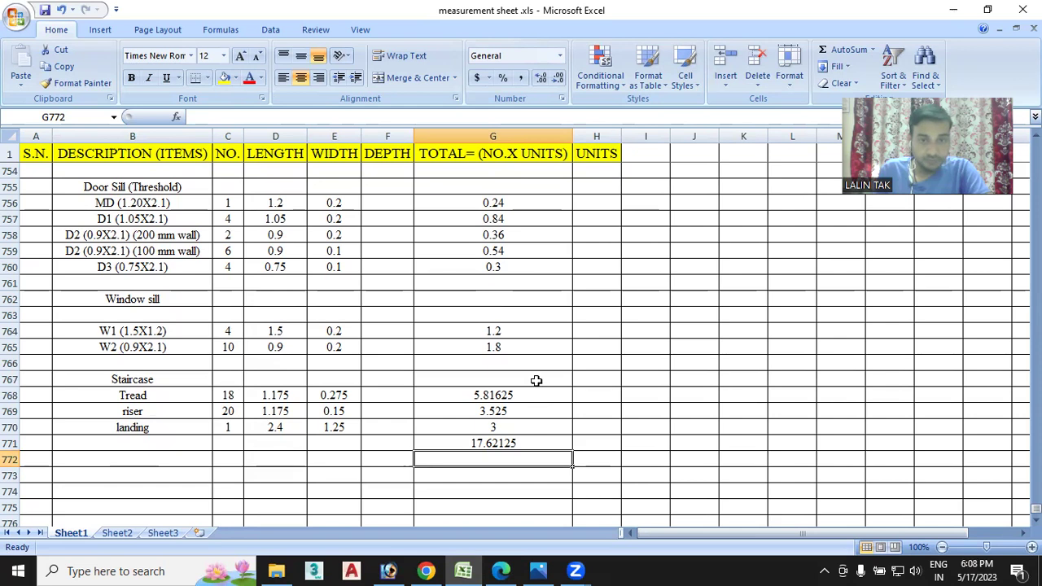
scroll(537, 381, up, 1)
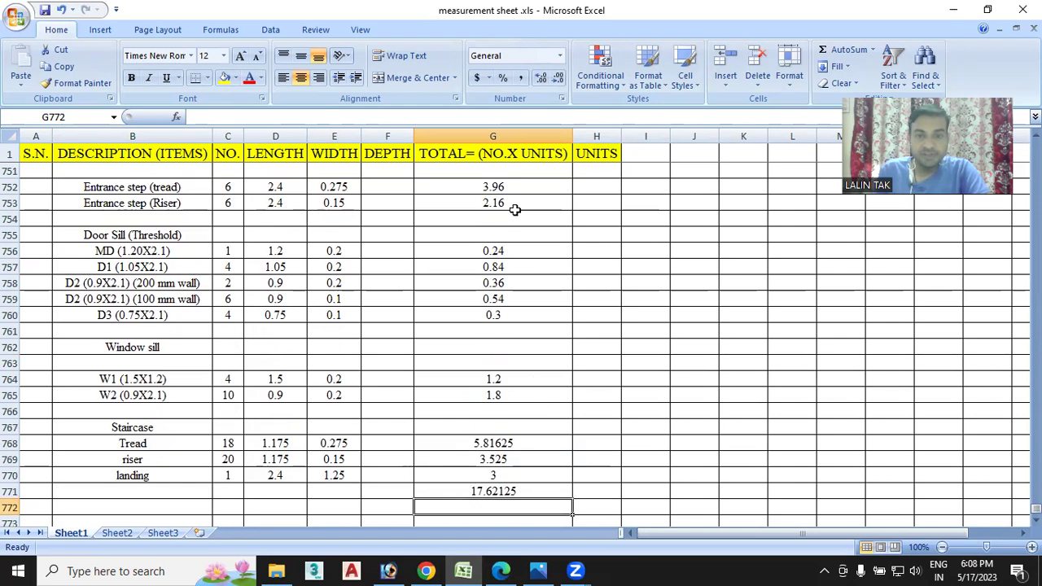
click(506, 490)
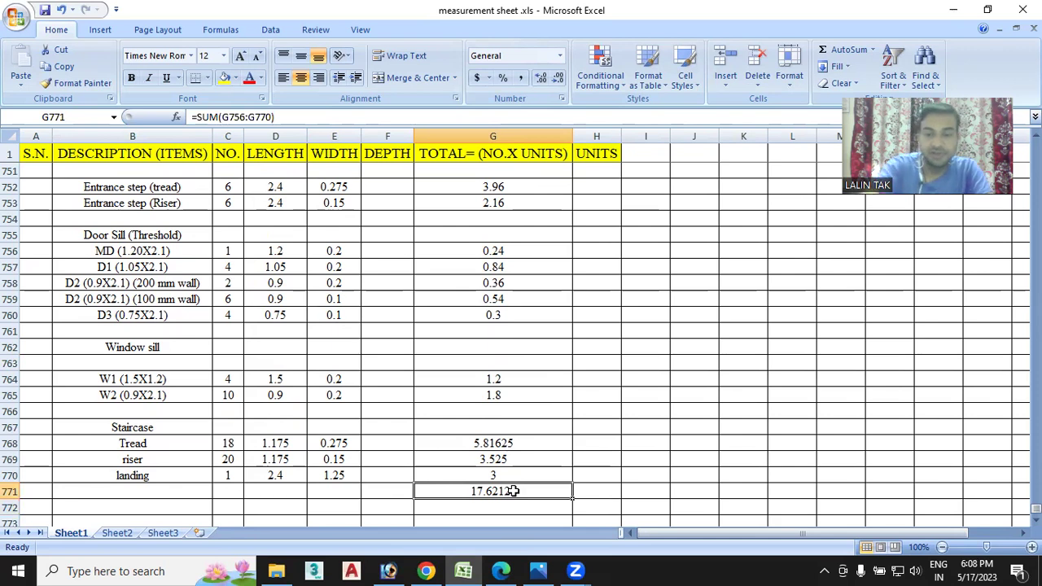
key(Delete)
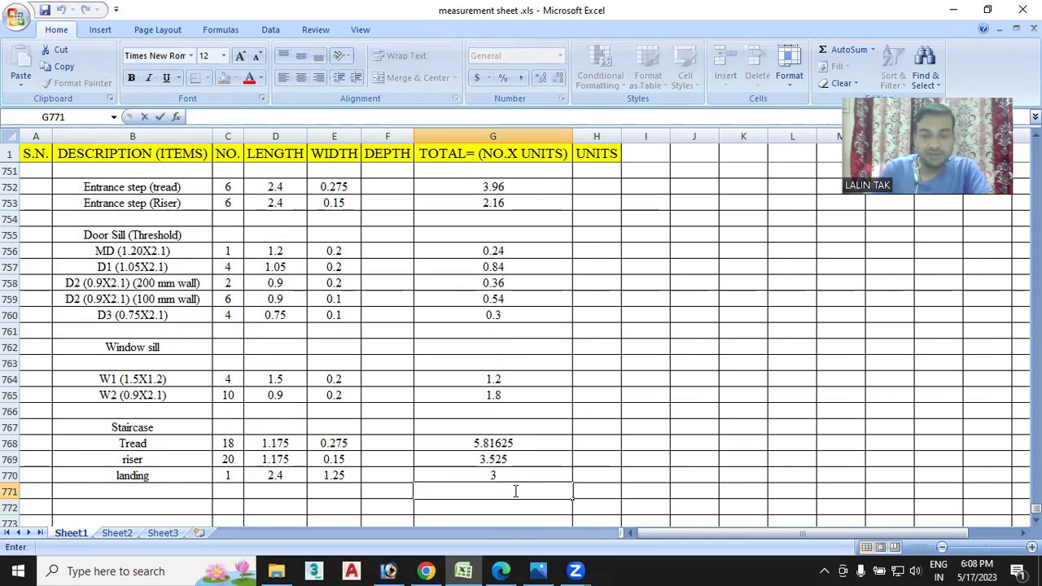
key(Return)
- Enter =SUM(G752:G770) in G771 for 23.74125 and select G752:G771
click(506, 492)
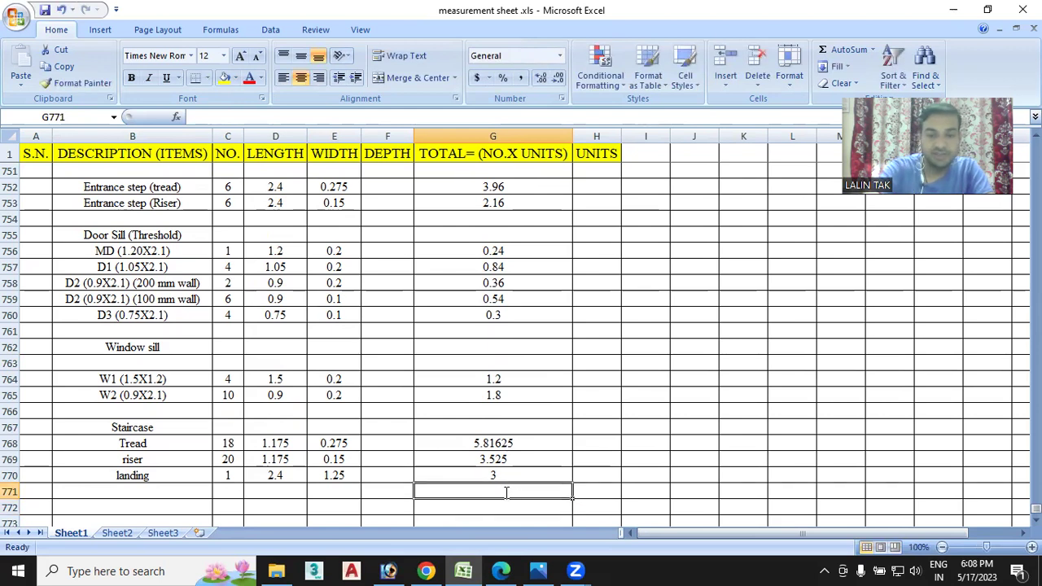
key(alt+equal)
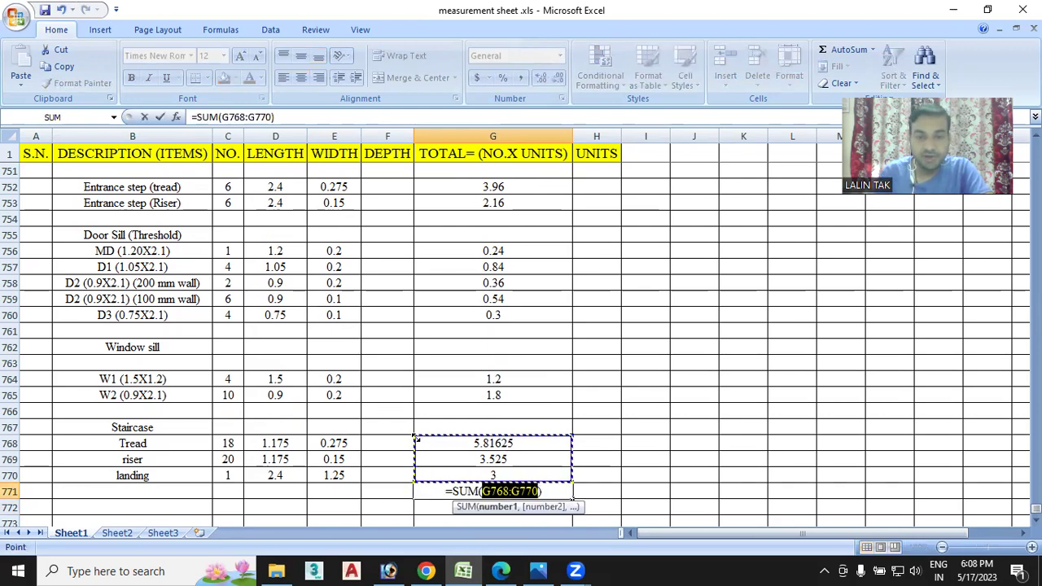
drag(416, 437, 413, 179)
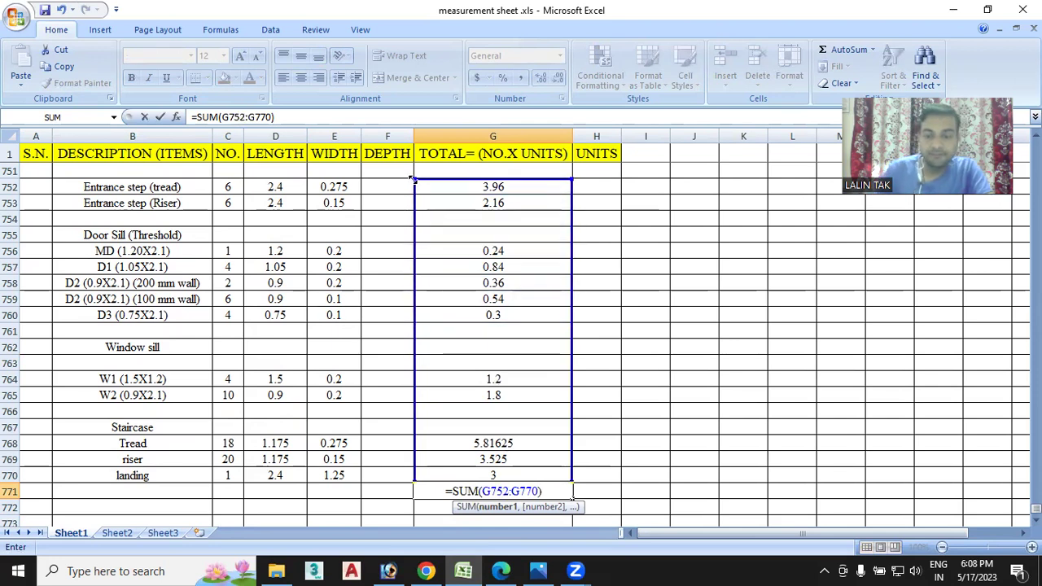
key(Return)
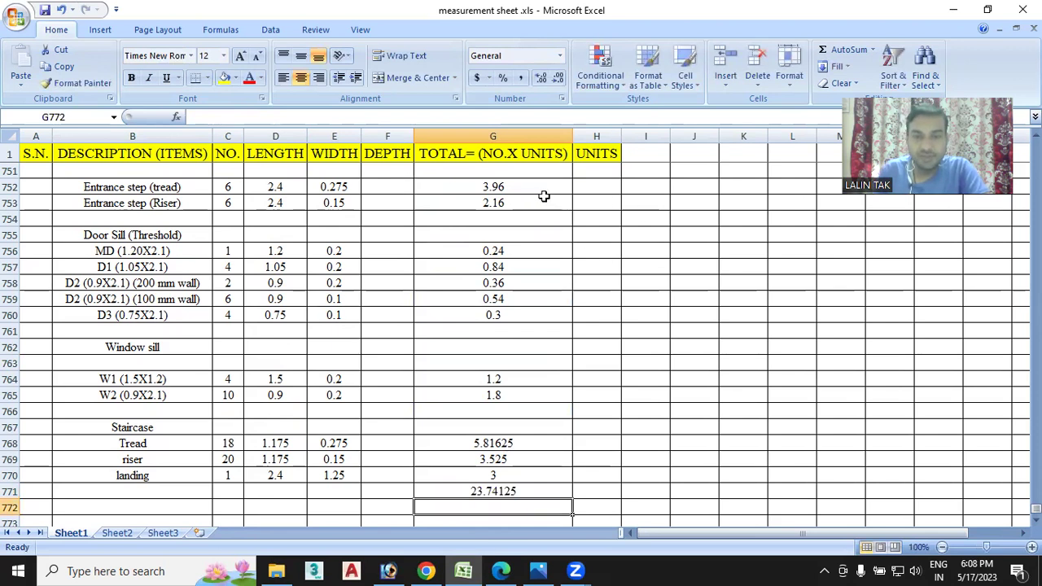
drag(523, 187, 525, 490)
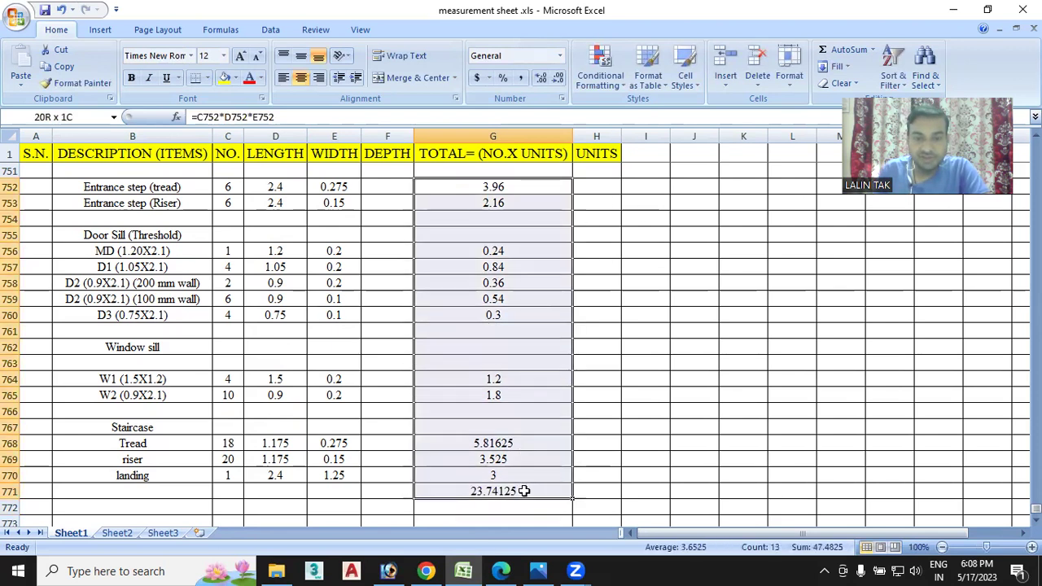
- Format the granite totals G752:G771 as numbers with two decimal places
click(558, 79)
click(558, 79)
click(539, 79)
click(539, 78)
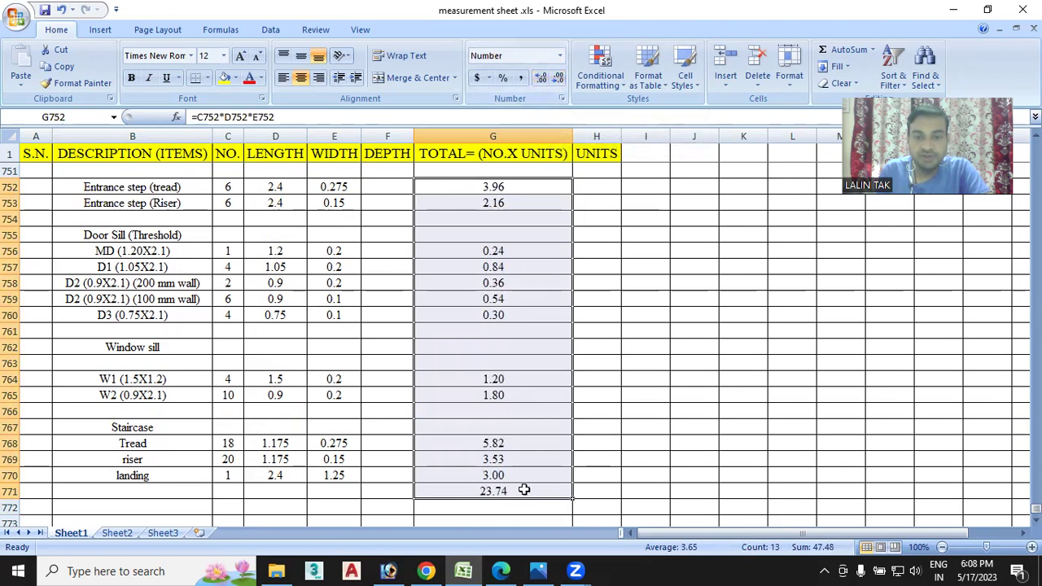
click(590, 495)
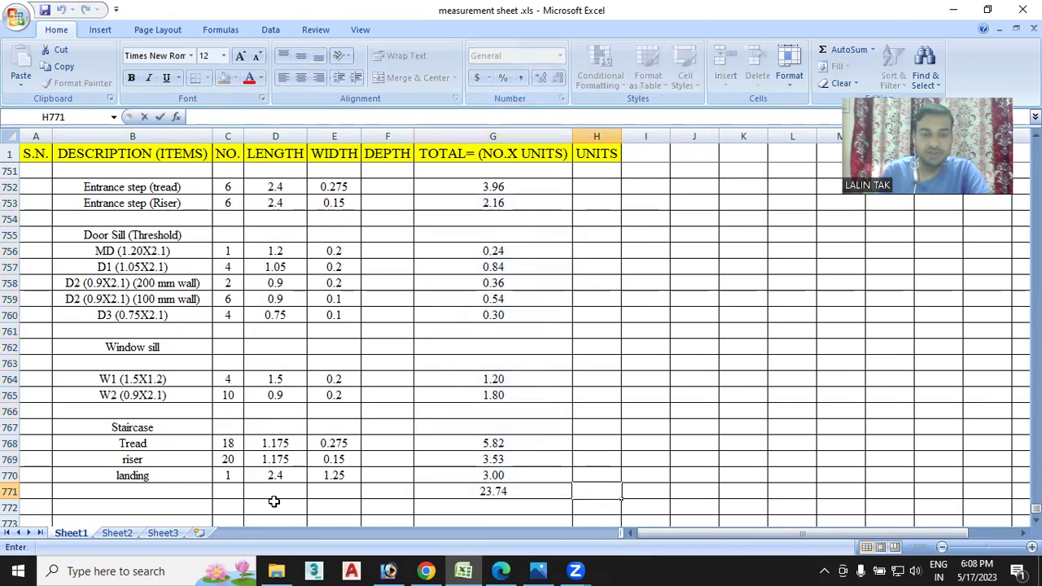
- Copy the yellow 'kota stone Qty.' label into C771:F771 and change it to 'Granite Qty.'
scroll(293, 472, up, 2)
click(334, 218)
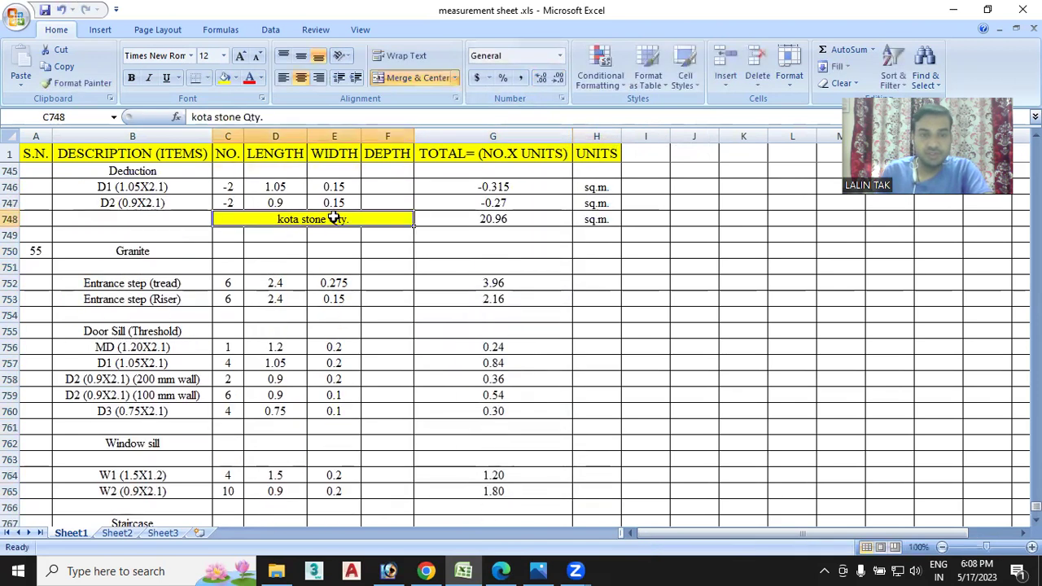
key(ctrl+c)
scroll(345, 263, down, 4)
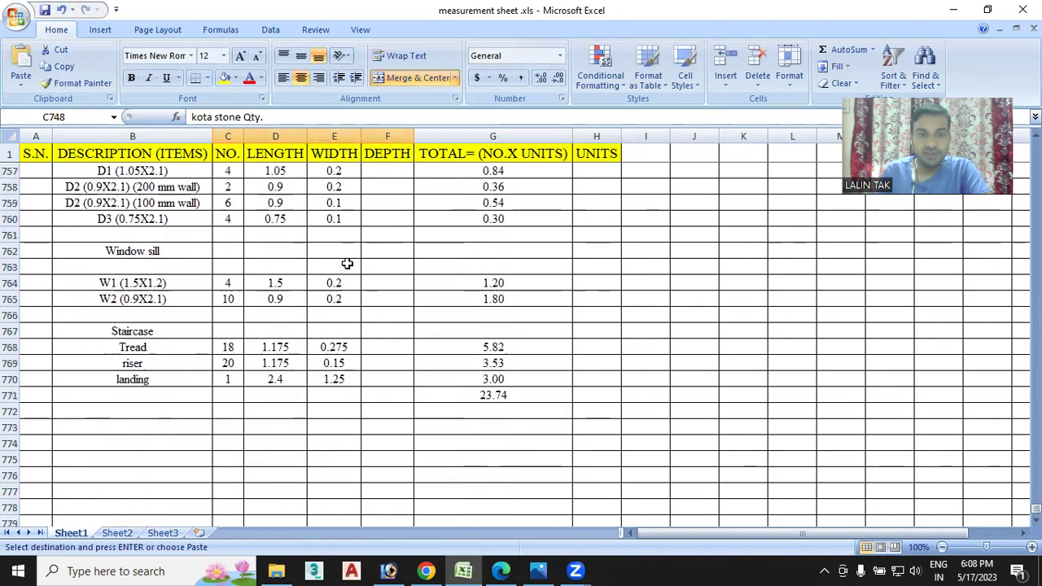
drag(232, 397, 379, 396)
key(ctrl+v)
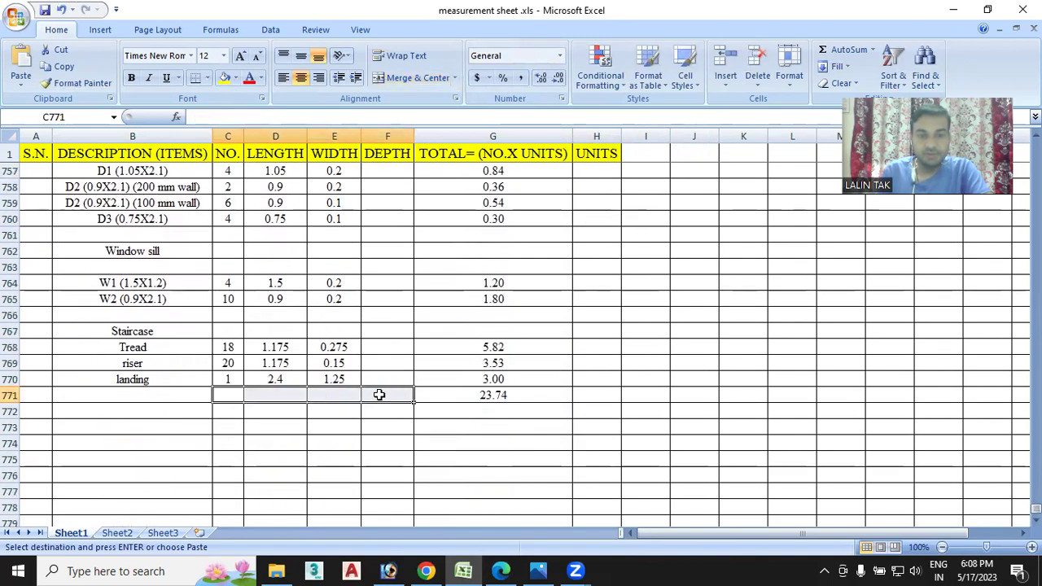
double_click(324, 395)
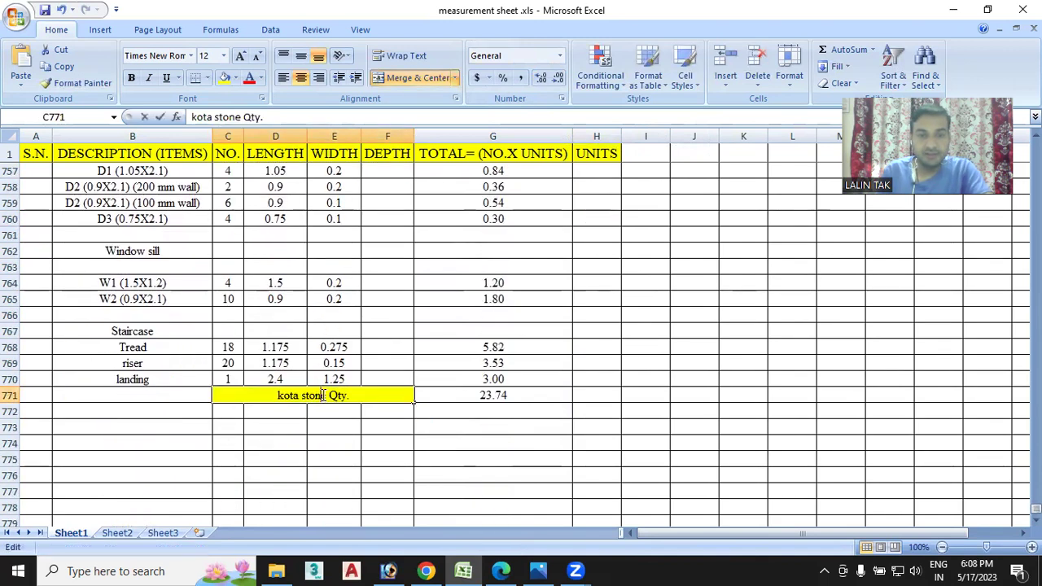
key(BackSpace)
key(BackSpace)
key(BackSpace)
key(BackSpace)
key(BackSpace)
key(BackSpace)
key(BackSpace)
key(BackSpace)
key(BackSpace)
key(BackSpace)
text(Granite)
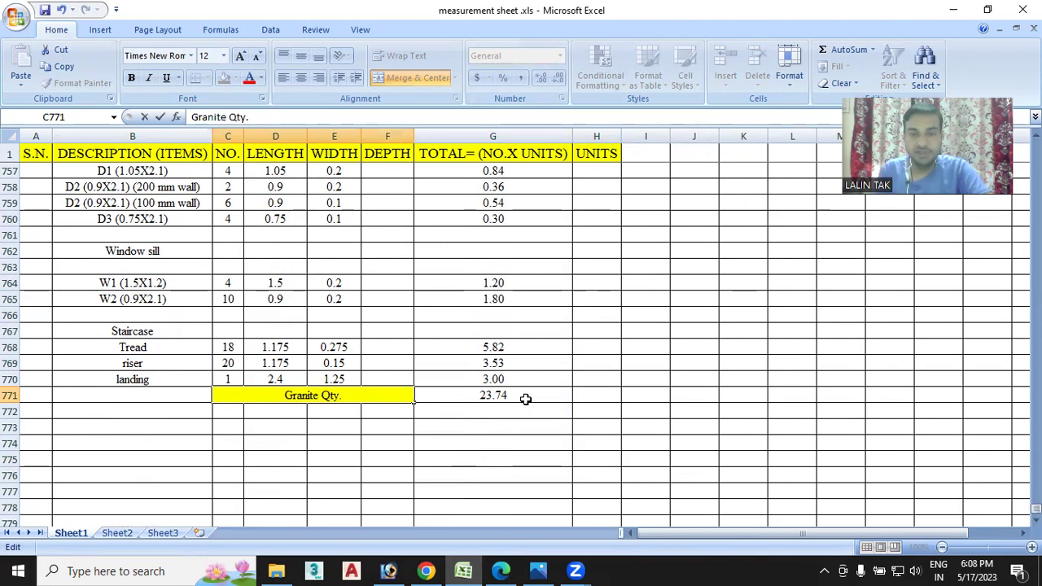
click(523, 396)
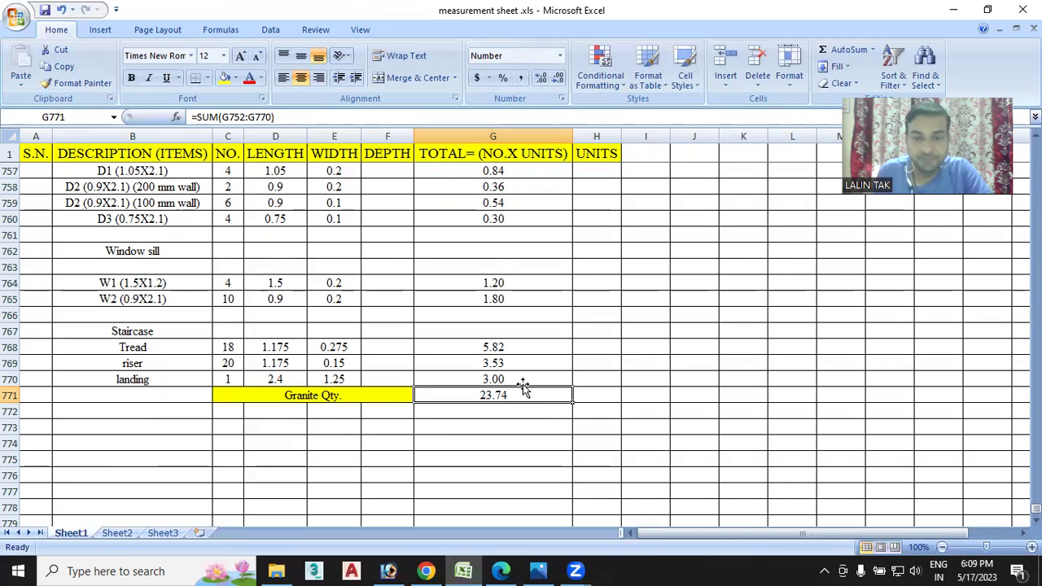
- Enter sq.m in H752 and fill it down column H to row 771
scroll(525, 386, up, 3)
click(603, 235)
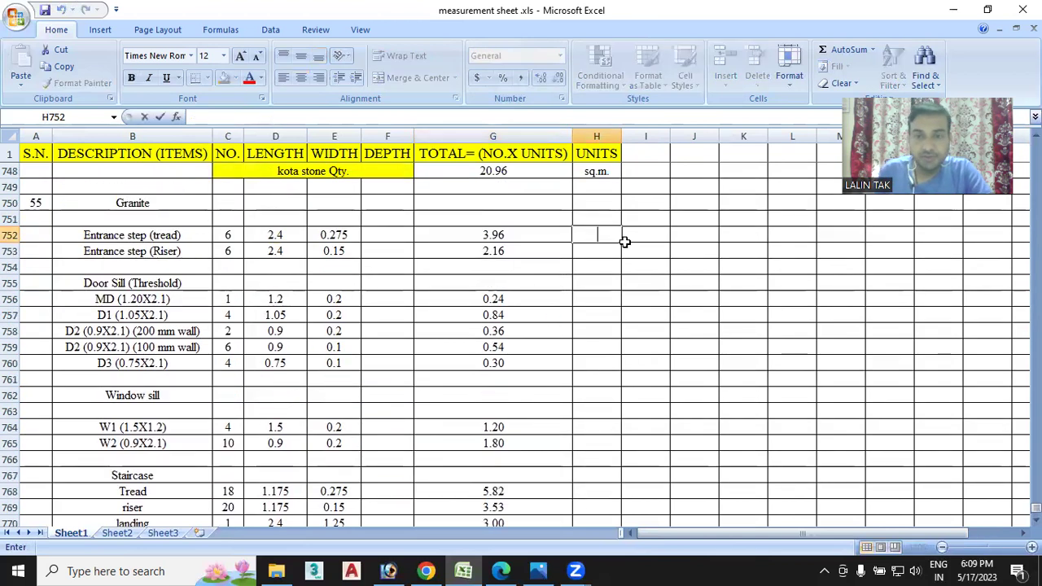
text(sq.m)
click(628, 228)
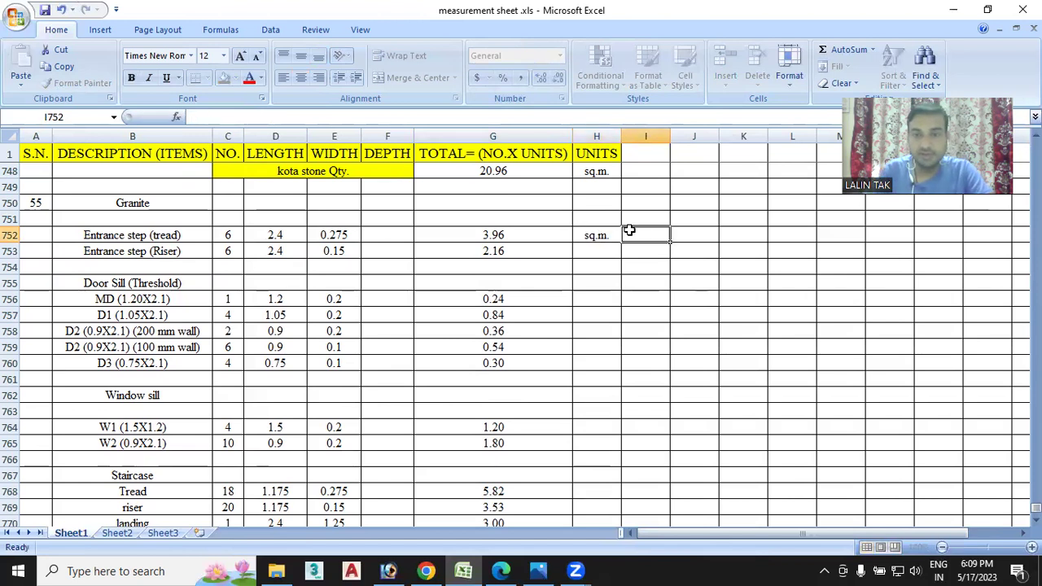
click(608, 239)
mouse_move(621, 238)
mouse_down()
mouse_move(622, 508)
mouse_move(623, 494)
mouse_up()
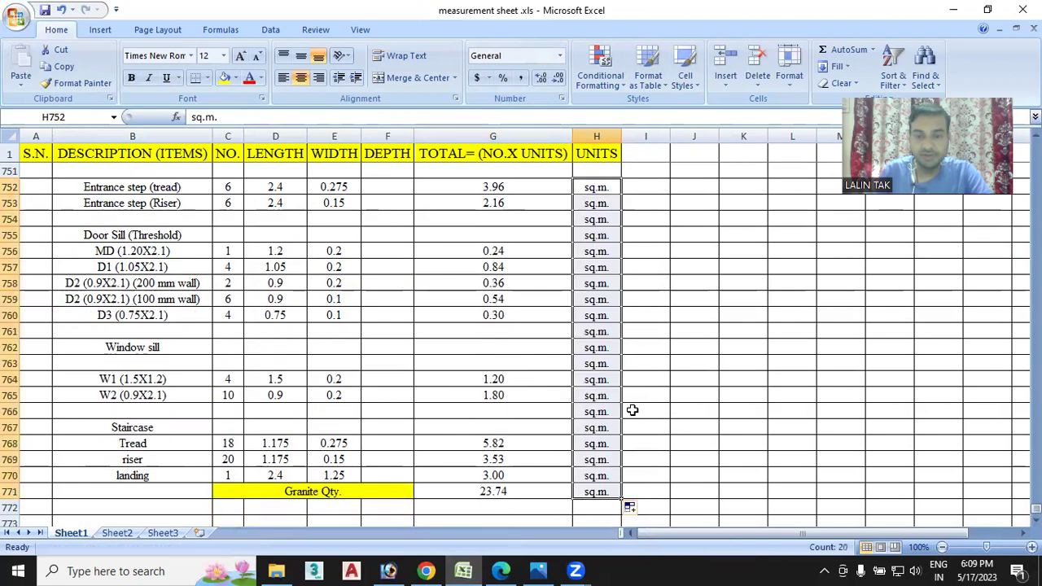
- Delete the unit from the Staircase, Window sill and Door Sill headings and blank rows 754, 761, 763
click(588, 428)
key(Delete)
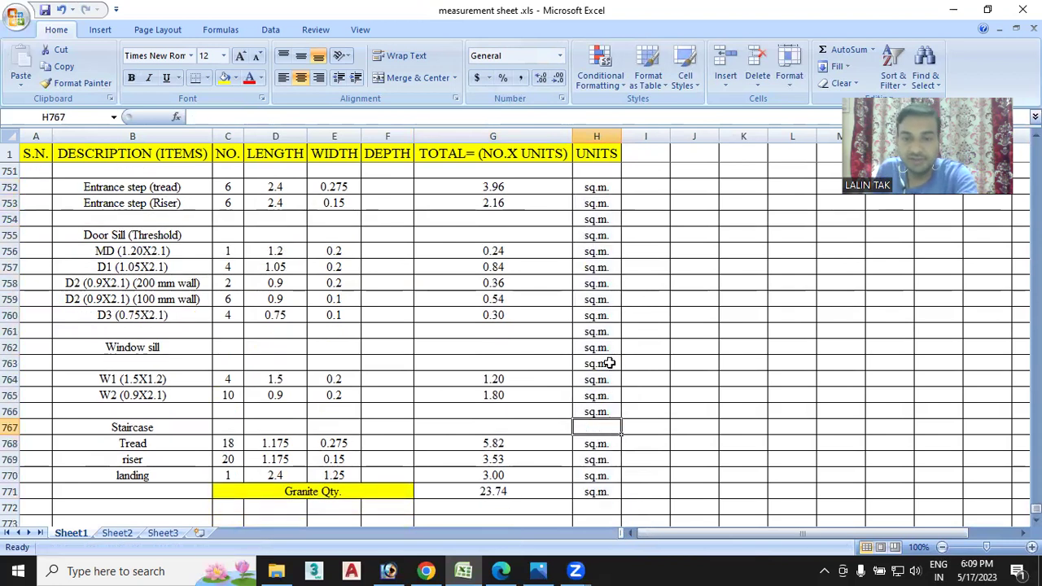
click(592, 362)
key(Delete)
click(599, 347)
key(Delete)
click(604, 327)
key(Delete)
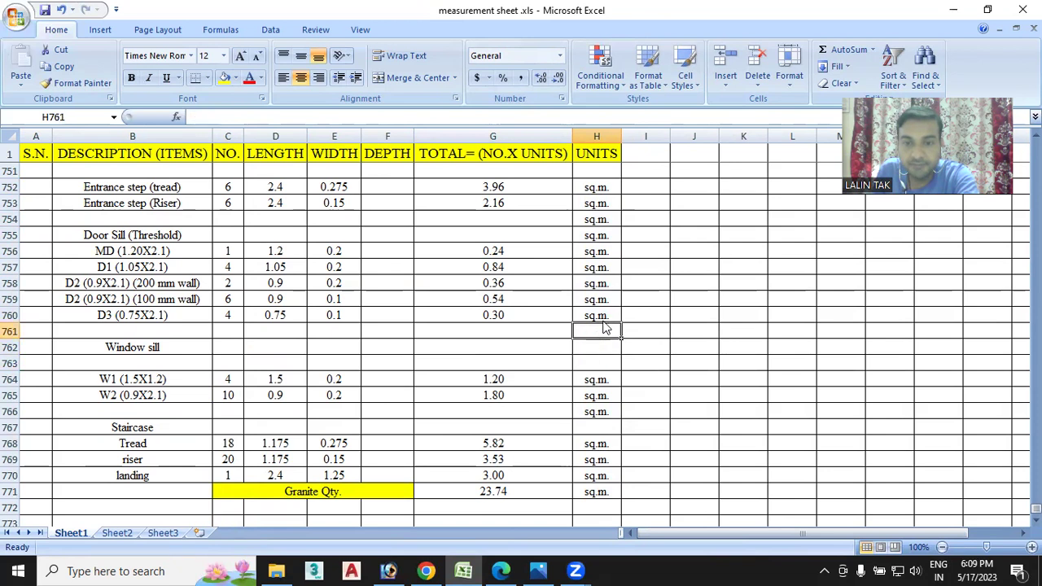
click(590, 235)
key(Delete)
click(594, 220)
key(Delete)
click(696, 334)
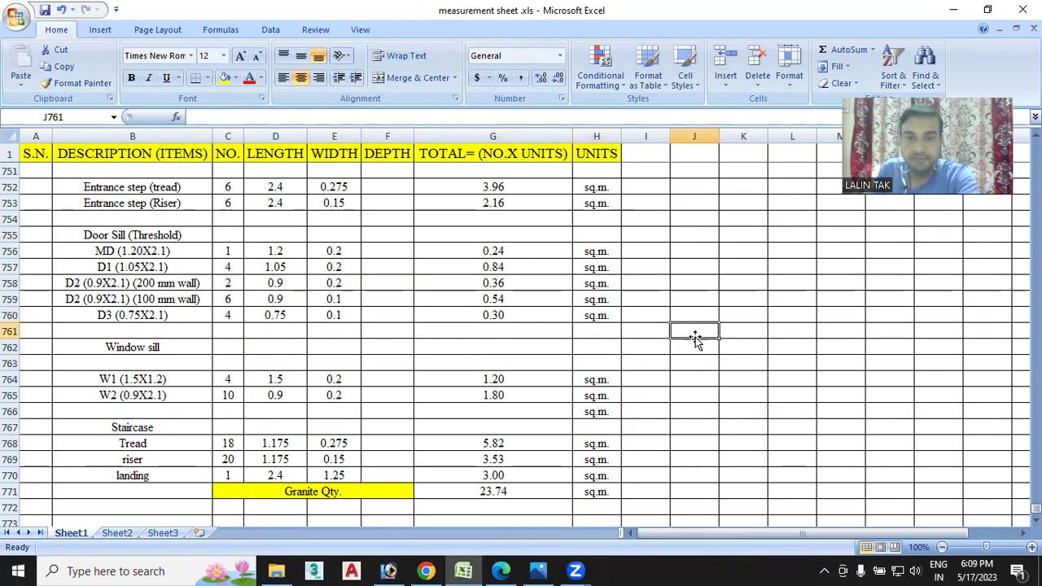
- Scroll through the finished granite section to review its entries and 23.74 sq.m total
scroll(659, 373, down, 1)
scroll(661, 386, down, 1)
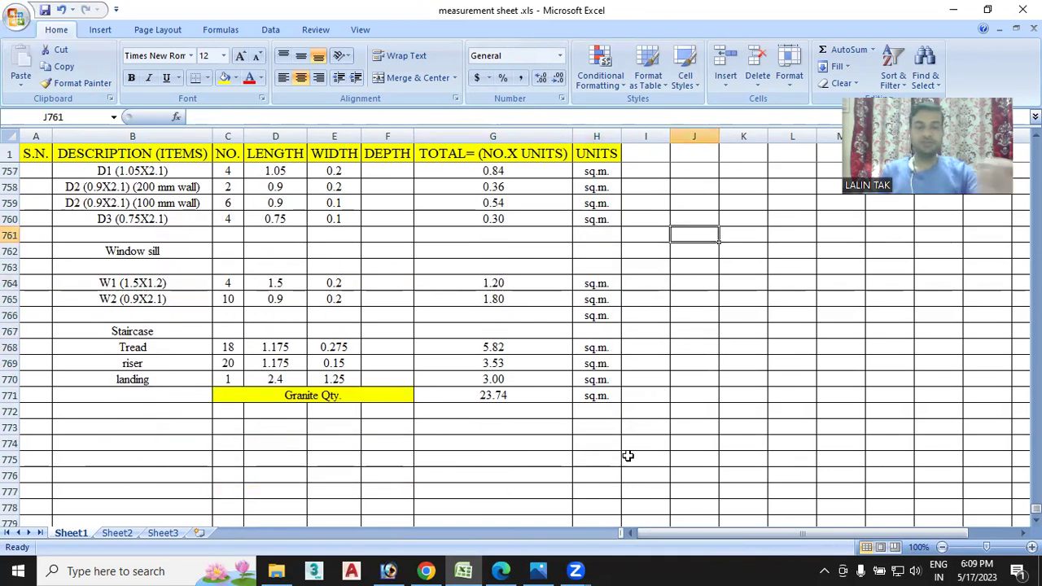
scroll(623, 423, up, 3)
scroll(623, 423, up, 4)
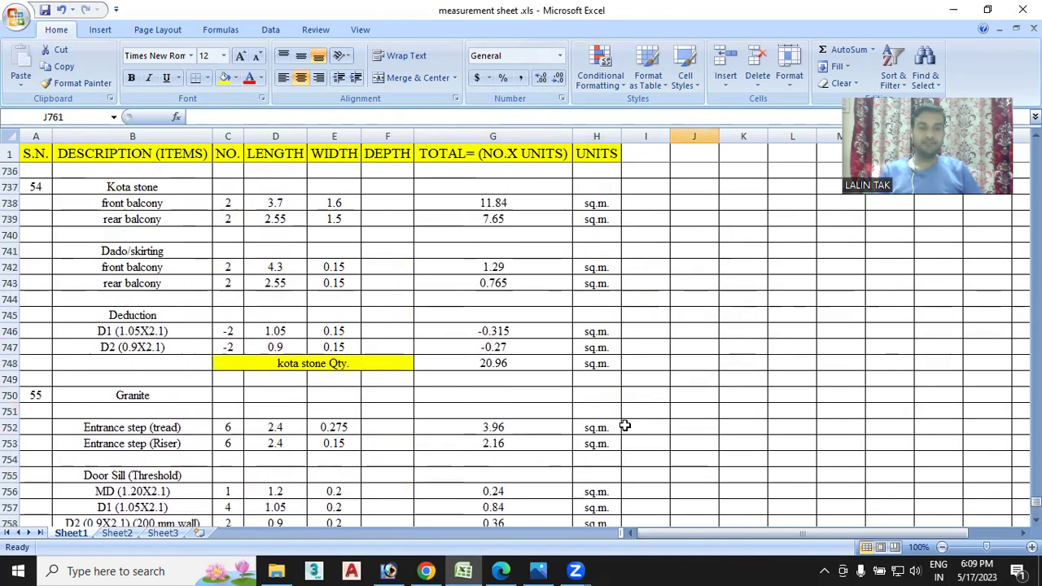
scroll(407, 374, up, 1)
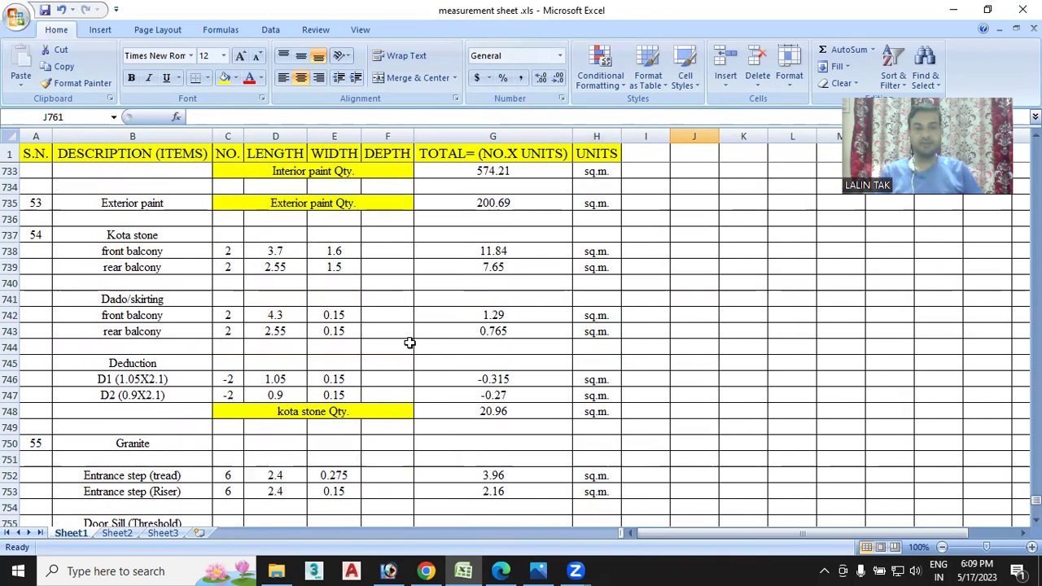
scroll(409, 342, down, 2)
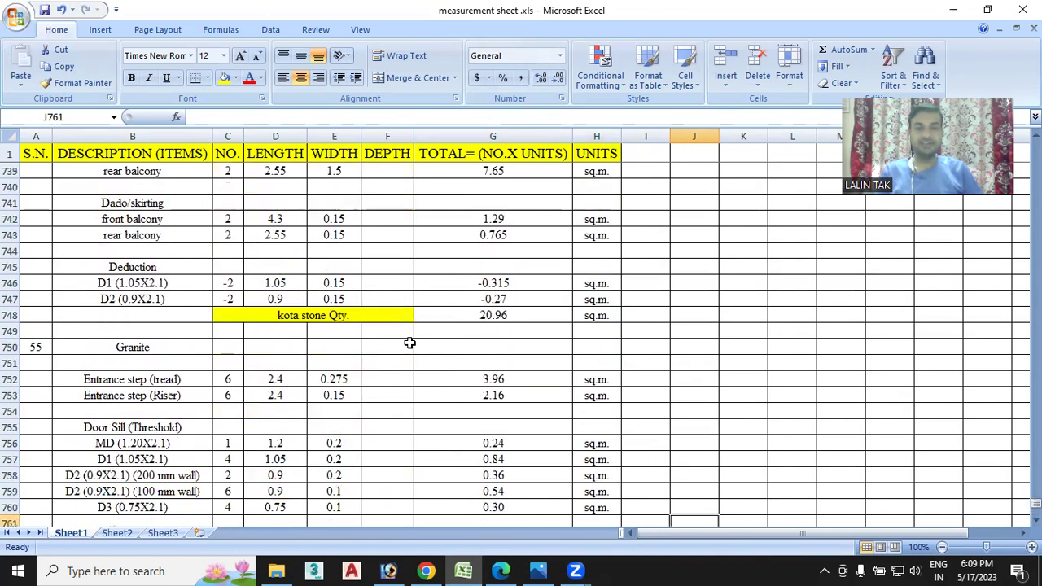
scroll(409, 342, down, 1)
scroll(410, 343, up, 1)
scroll(290, 281, up, 2)
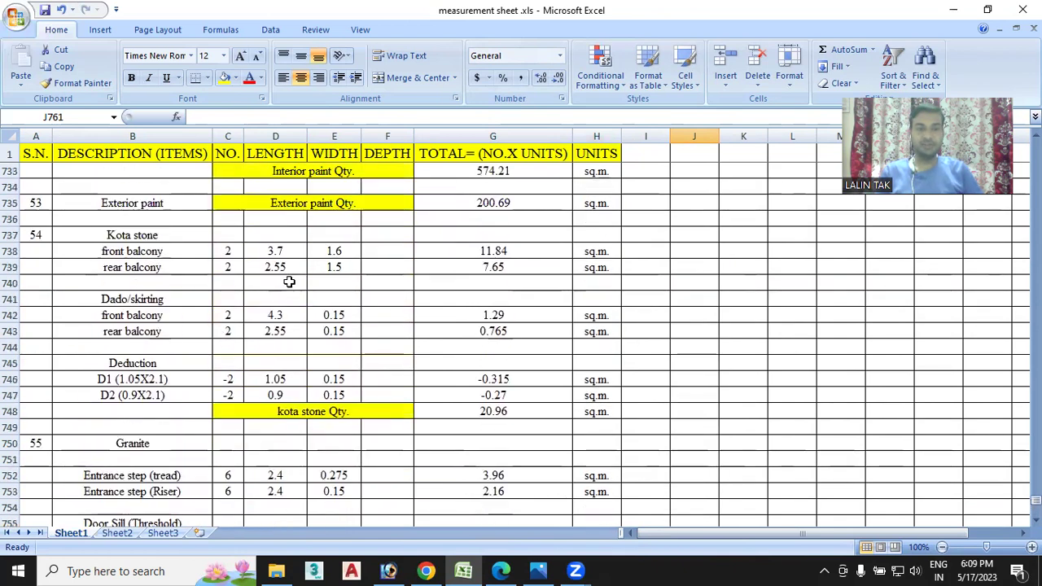
scroll(300, 338, down, 3)
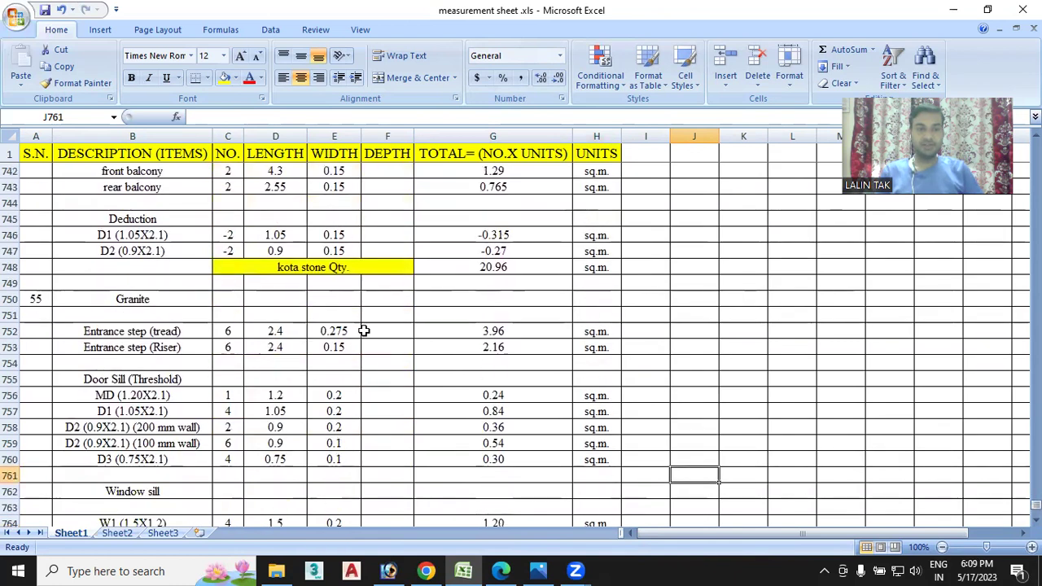
scroll(361, 328, down, 2)
scroll(351, 298, down, 1)
scroll(351, 298, down, 1)
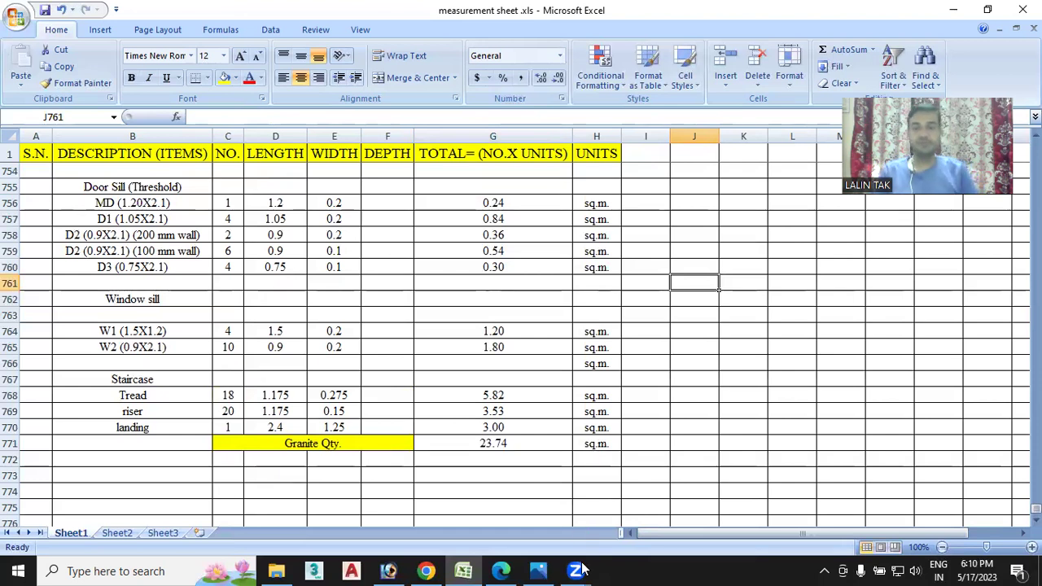
mouse_move(580, 565)
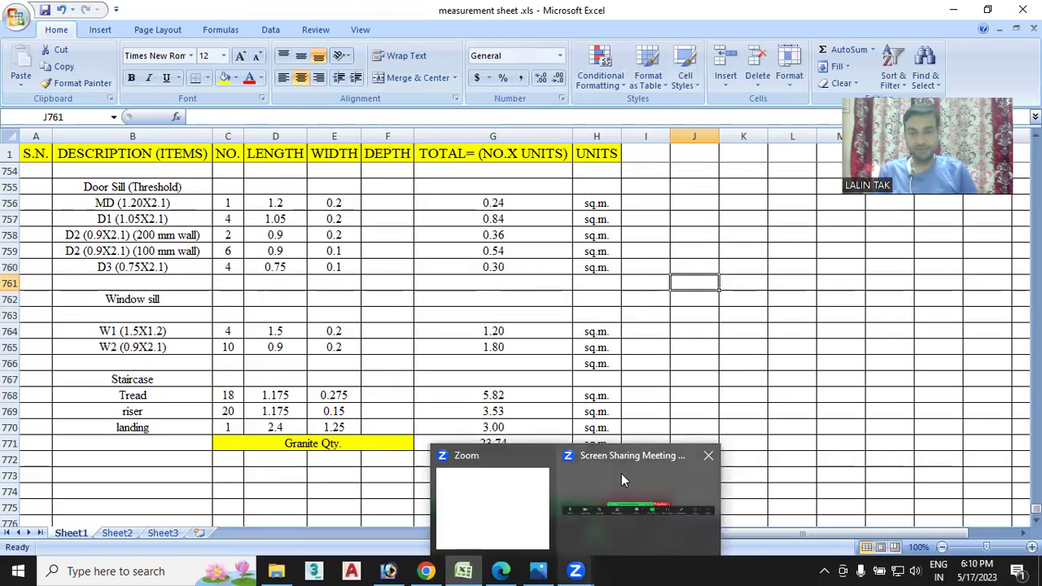
click(711, 458)
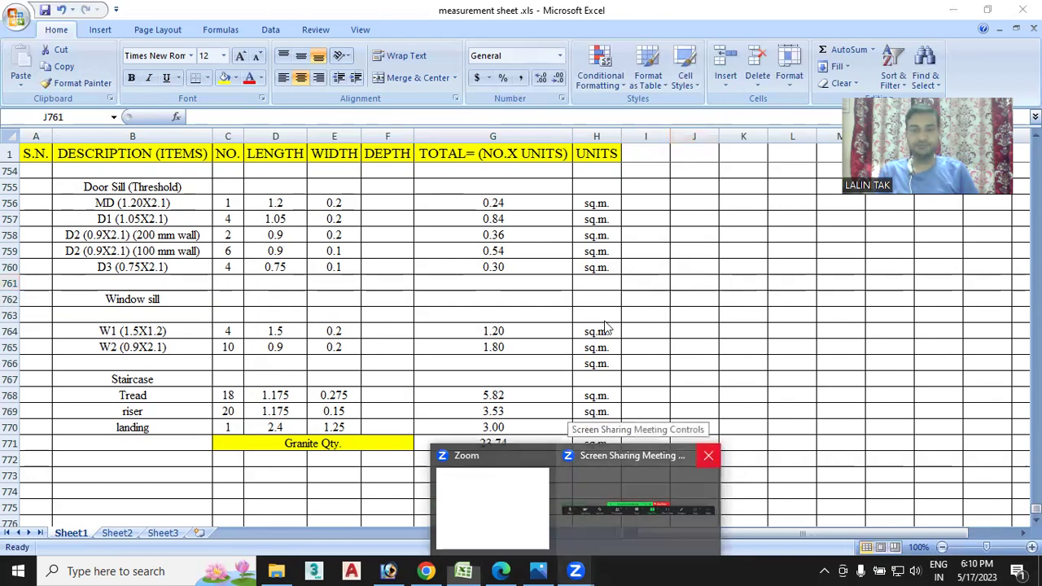